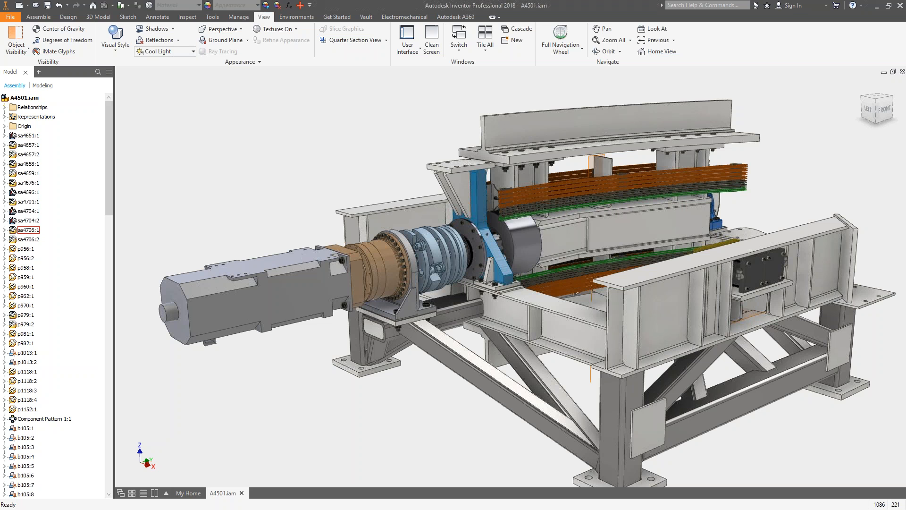
Examine the English and Metric template sets for new files without creating a file
left_click(21, 6)
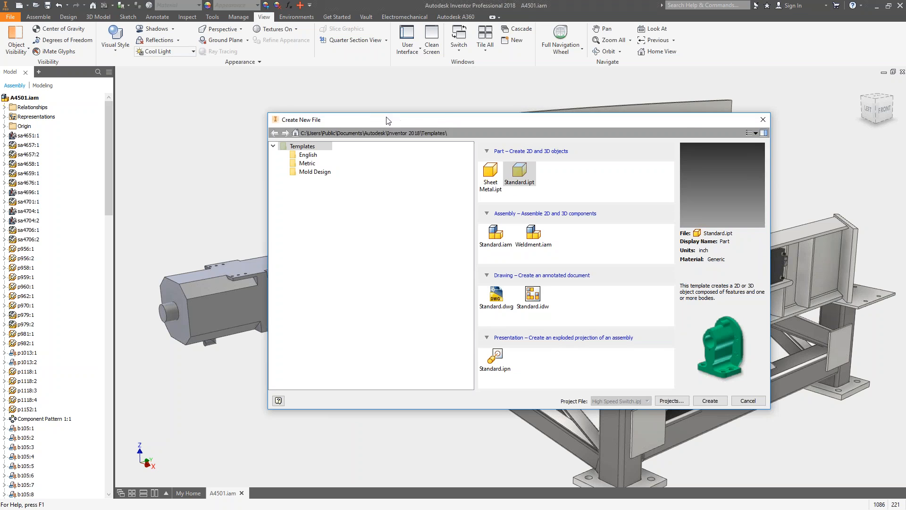
left_click_drag(387, 118, 287, 85)
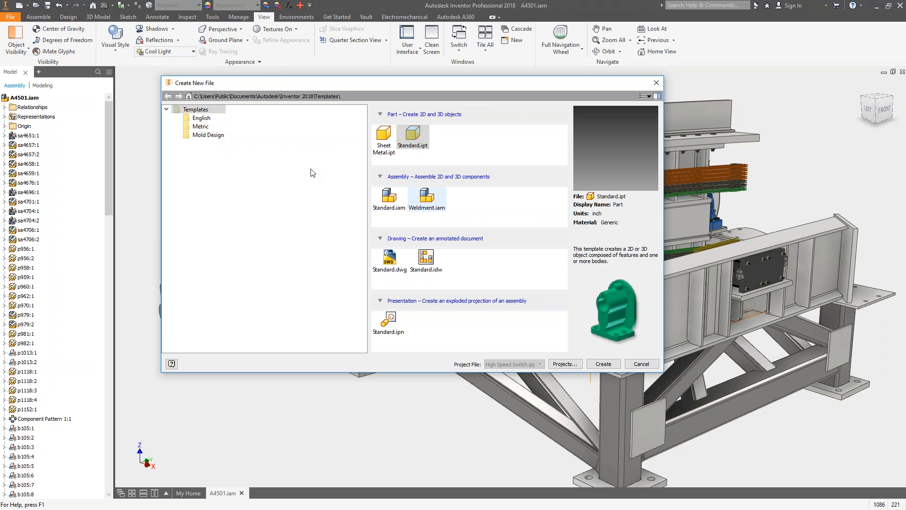
left_click(201, 118)
left_click(201, 128)
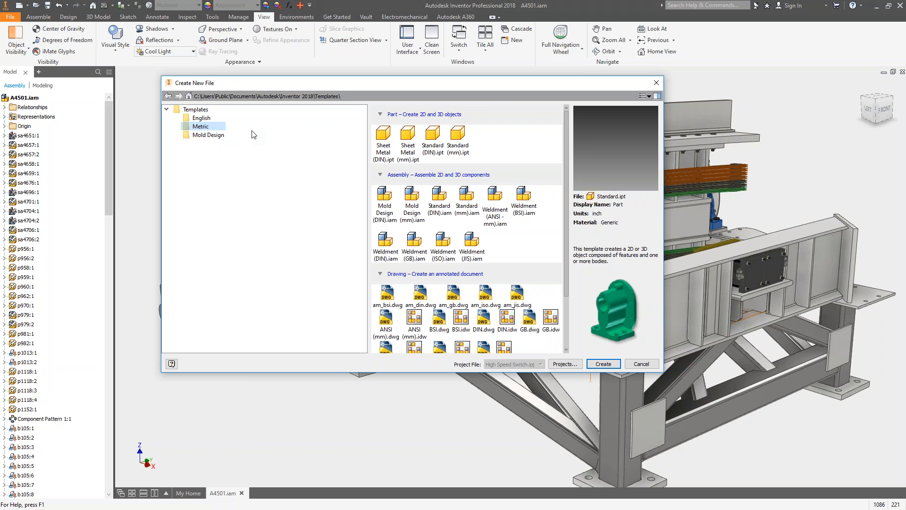
left_click(640, 364)
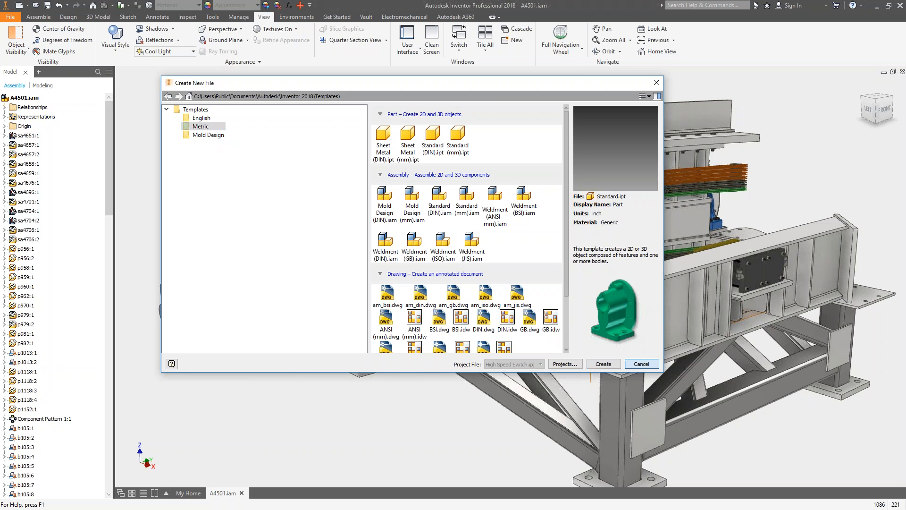
Open the sa4651 base frame from the main assembly, and from it open the SA4660 side beam weldment
right_click(504, 387)
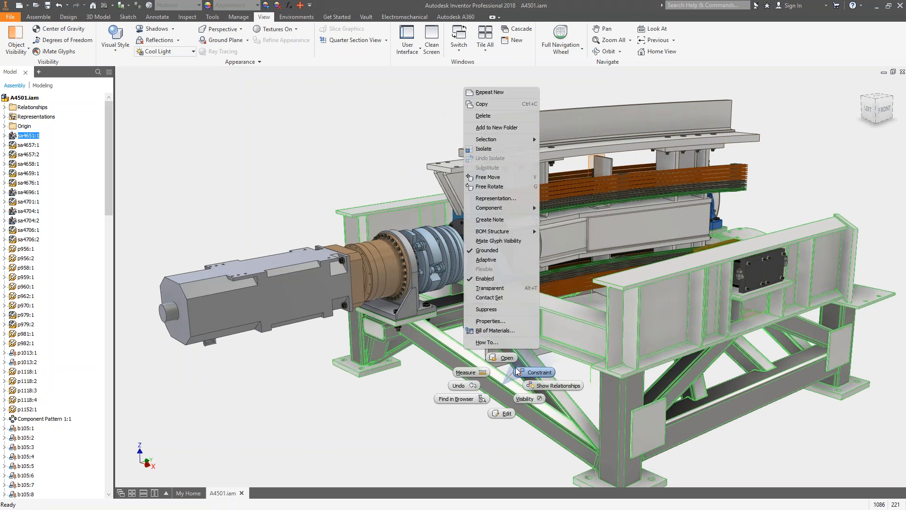
left_click(505, 357)
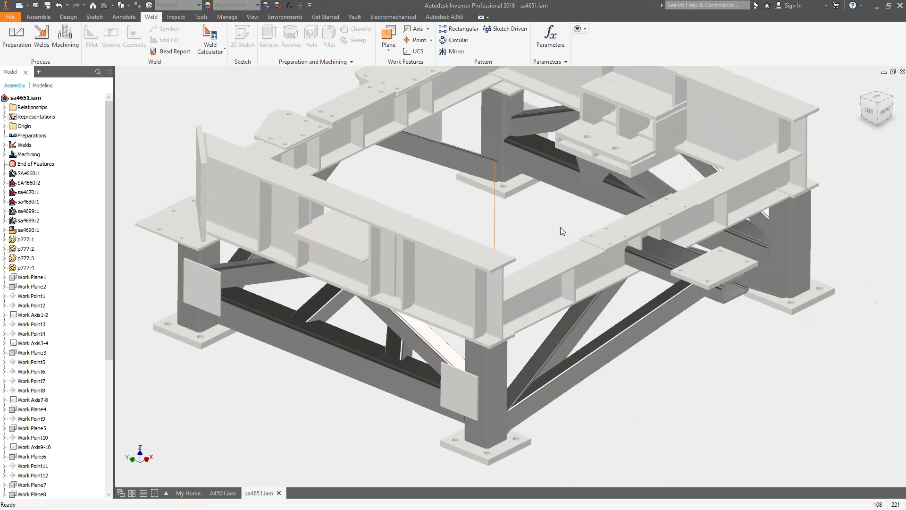
middle_click_drag(786, 257, 899, 242, "shift")
middle_click_drag(358, 315, 532, 306)
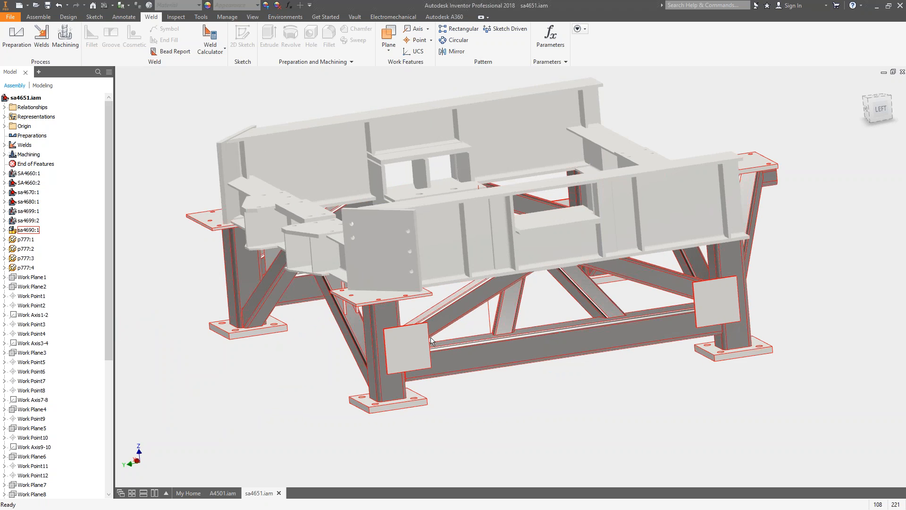
right_click(530, 238)
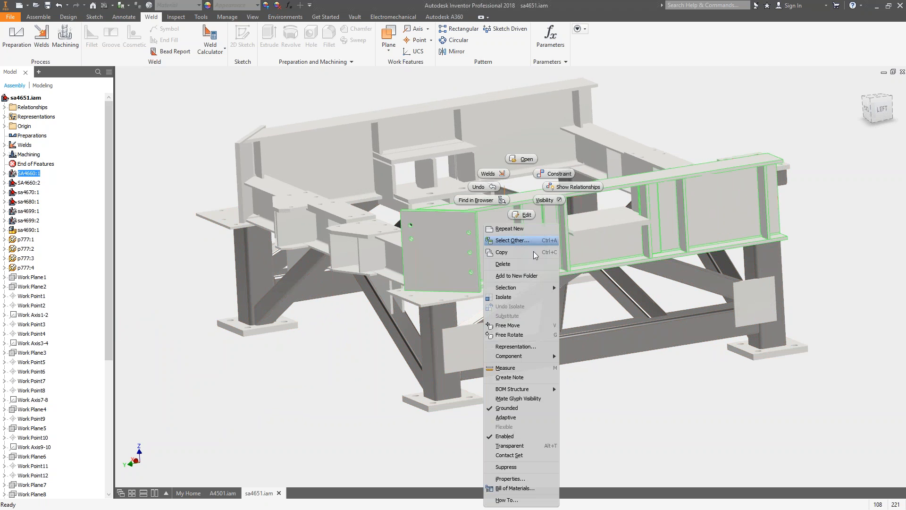
left_click(525, 159)
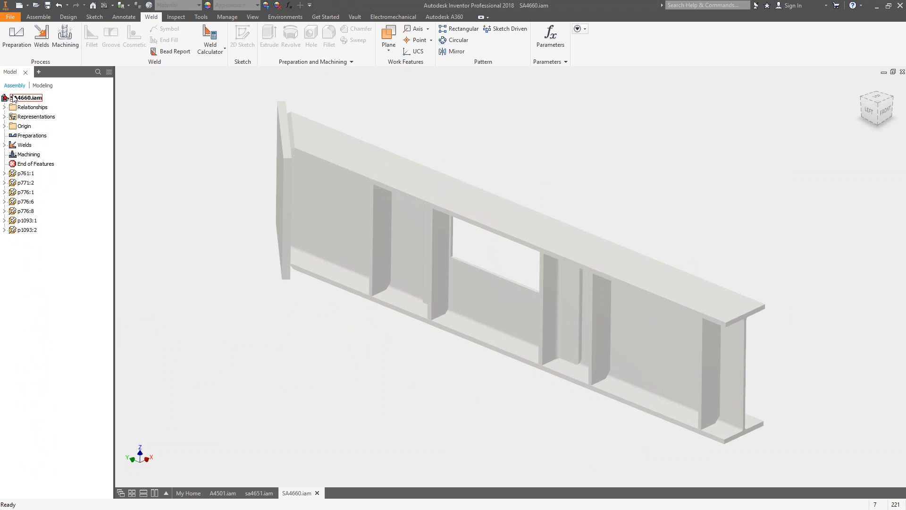
Set the beam's display to perspective projection with the Grid Light lighting style
middle_click_drag(448, 148, 489, 165, "shift")
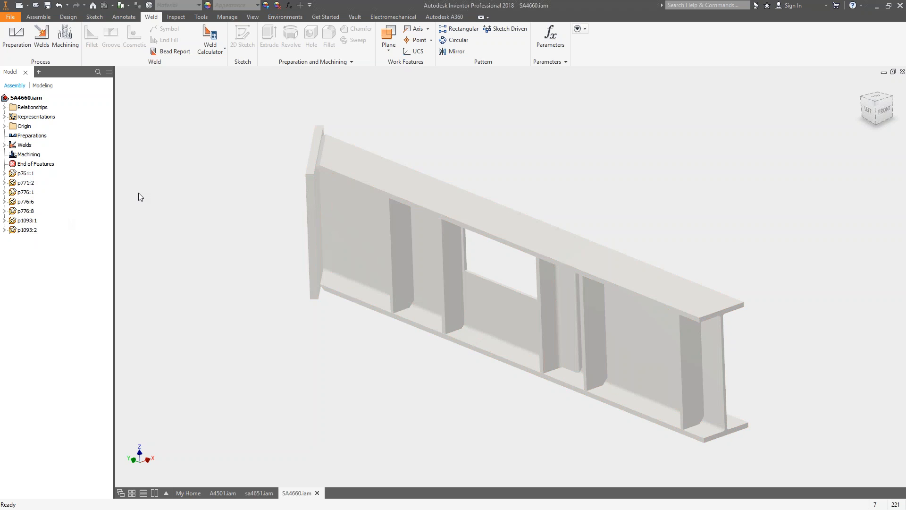
middle_click_drag(609, 236, 587, 230, "shift")
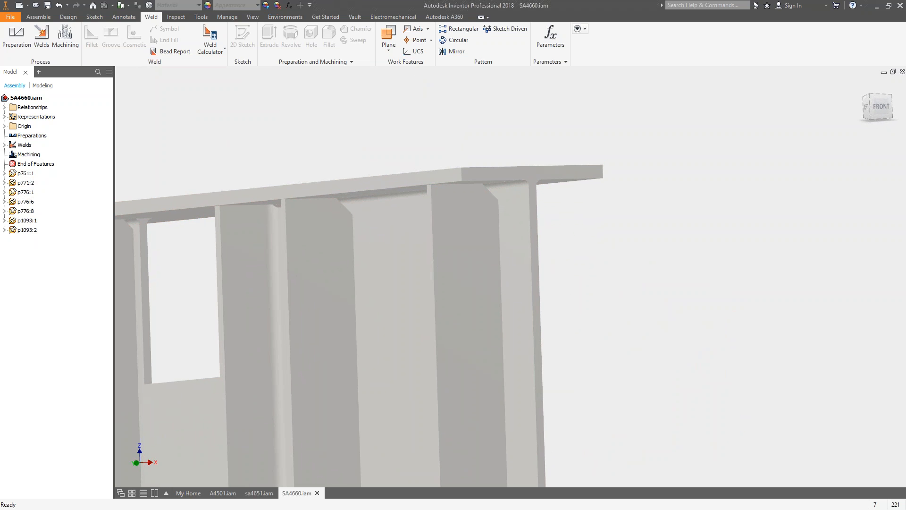
scroll(533, 170, "up", 3)
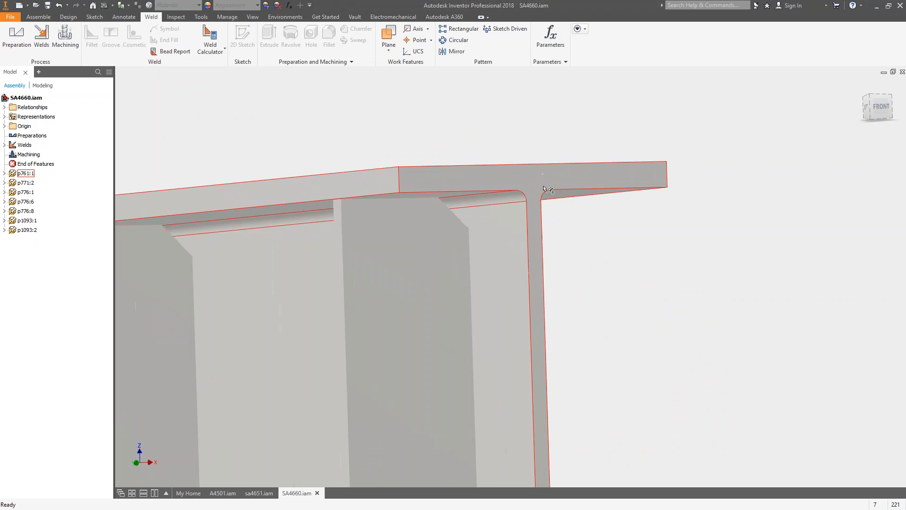
left_click(880, 108)
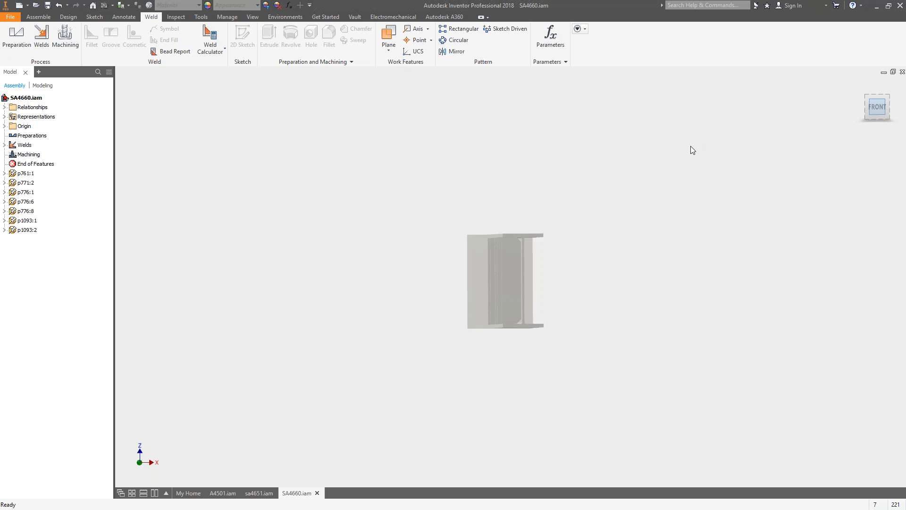
left_click(252, 18)
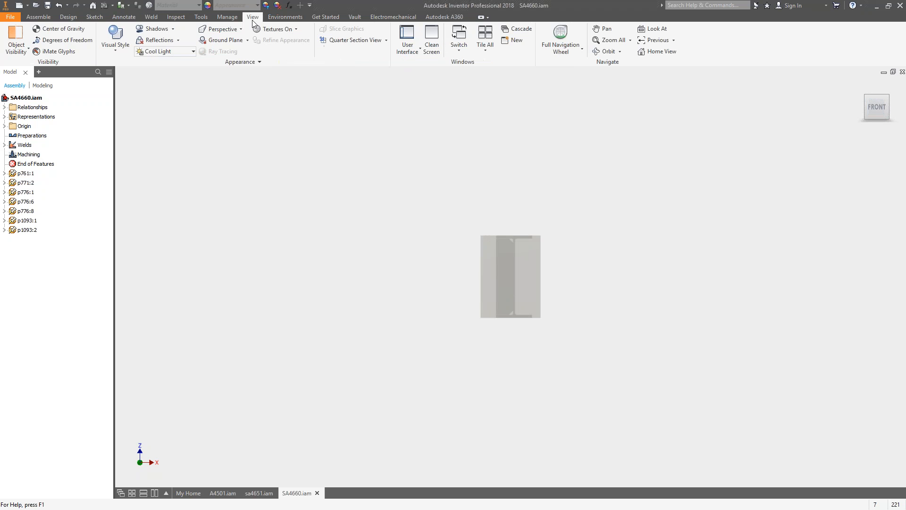
left_click(173, 29)
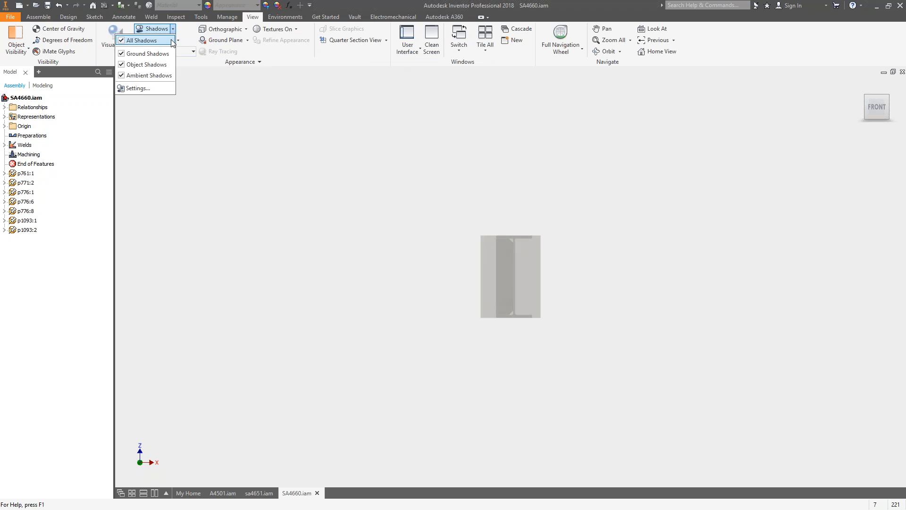
left_click(222, 29)
left_click(246, 29)
left_click(222, 45)
middle_click_drag(483, 150, 659, 171, "shift")
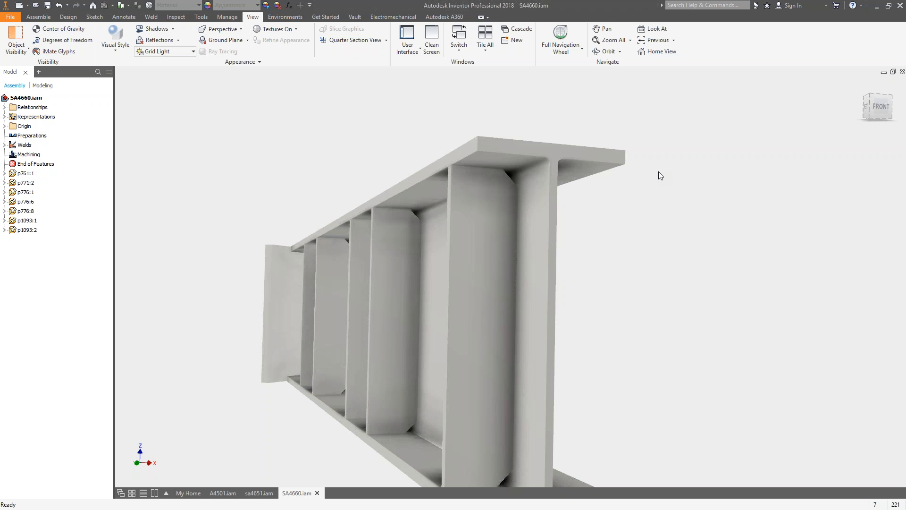
Open the end stiffener part p776 and examine Sketch1 under Extrusion1 with its corner chamfer dimensions
left_click(478, 236)
right_click(475, 206)
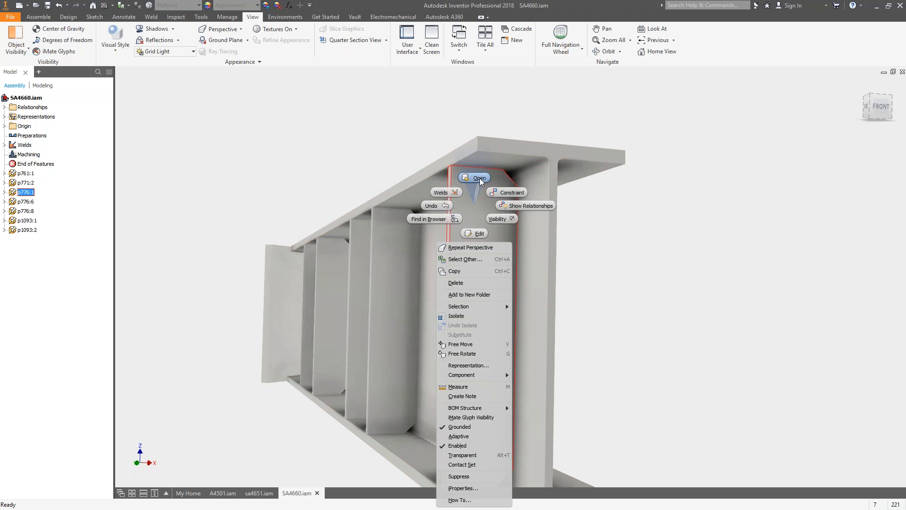
key("Escape")
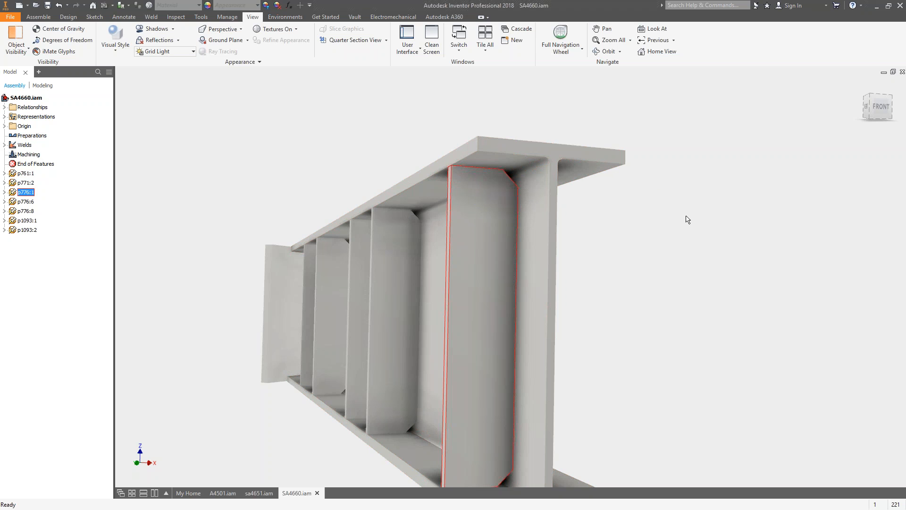
middle_click_drag(597, 160, 657, 126, "shift")
left_click(5, 121)
left_click(34, 129)
scroll(637, 217, "down", 2)
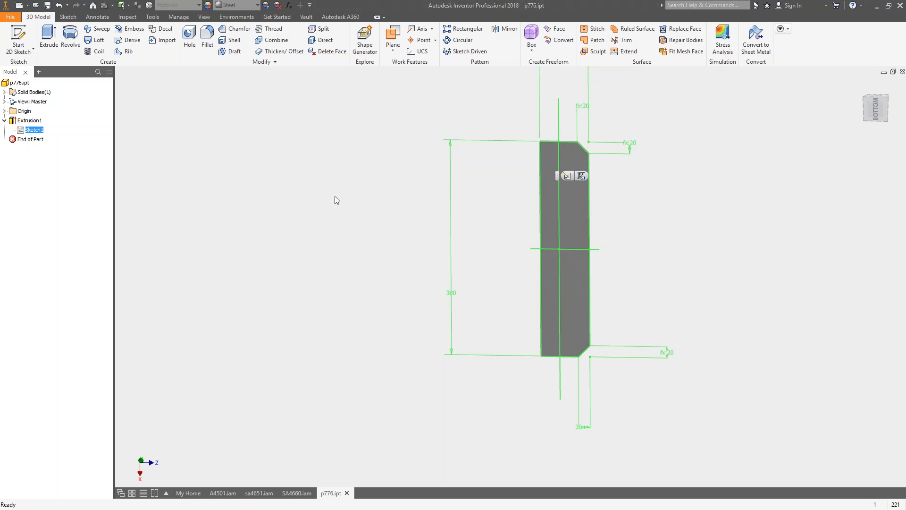
middle_click_drag(584, 189, 420, 232)
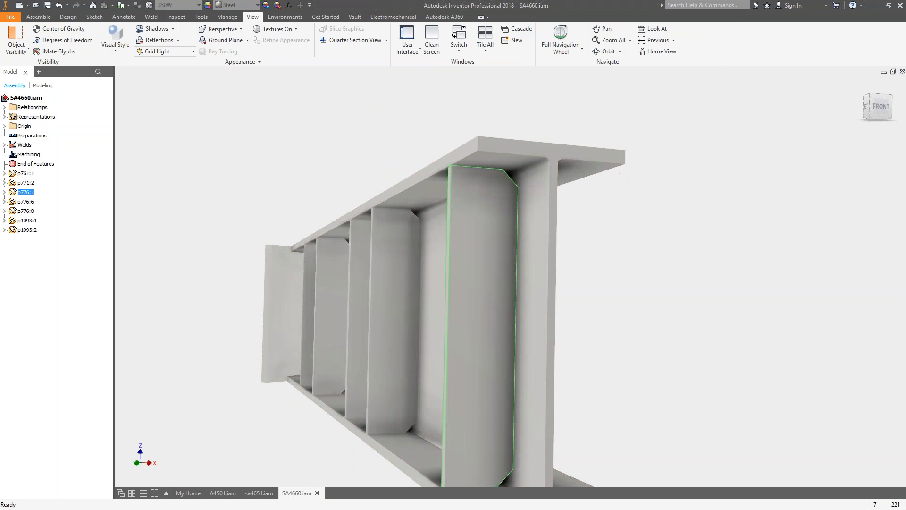
Examine how the end stiffener p776:1 in the SA4660 weldment meets the beam's upper flange and web
middle_click_drag(536, 195, 651, 201, "shift")
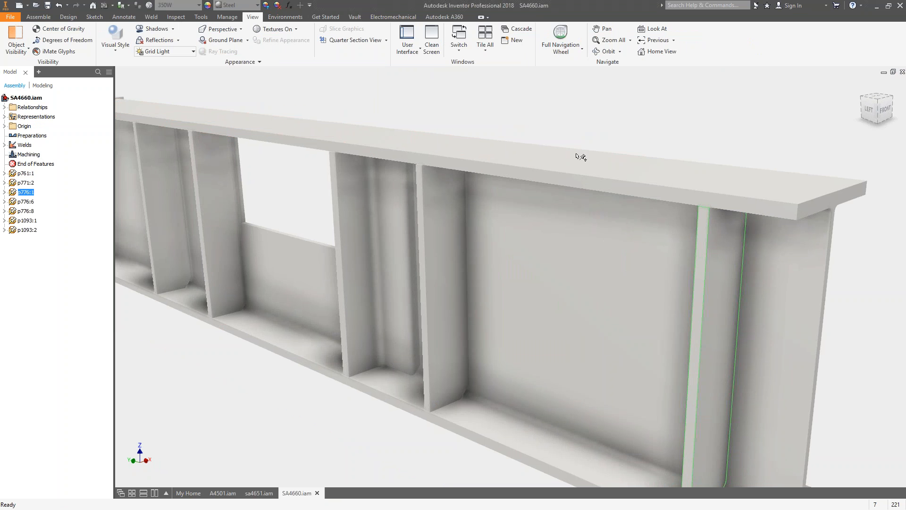
middle_click_drag(576, 154, 590, 165, "shift")
middle_click_drag(477, 226, 507, 201, "shift")
middle_click_drag(763, 211, 675, 189, "shift")
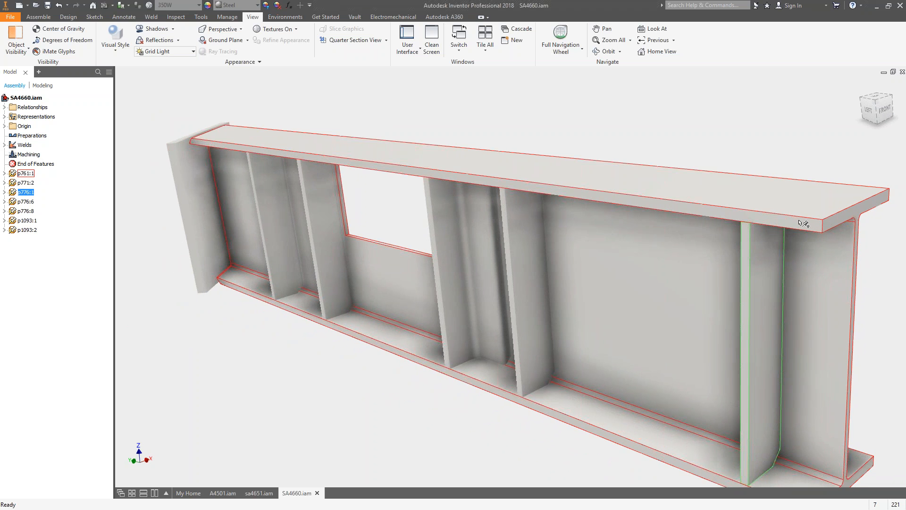
middle_click_drag(776, 213, 721, 222, "shift")
scroll(720, 220, "up", 4)
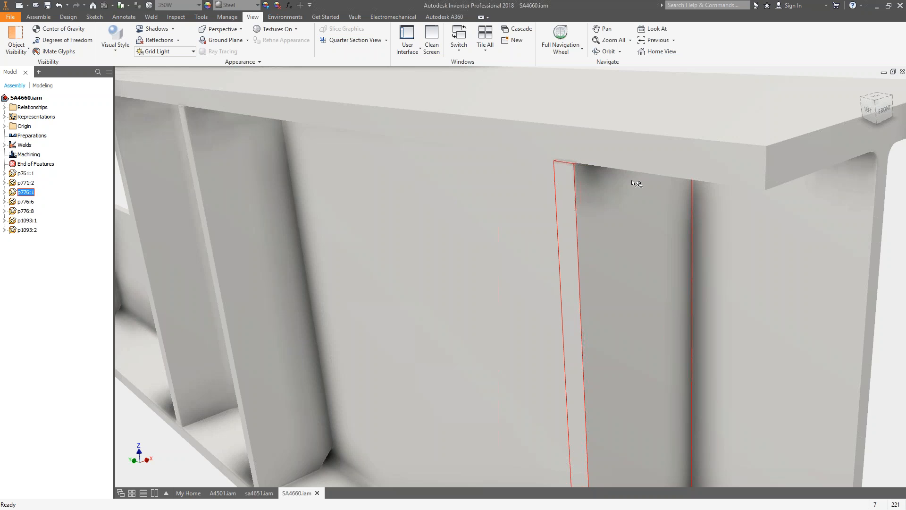
mouse_move(633, 183)
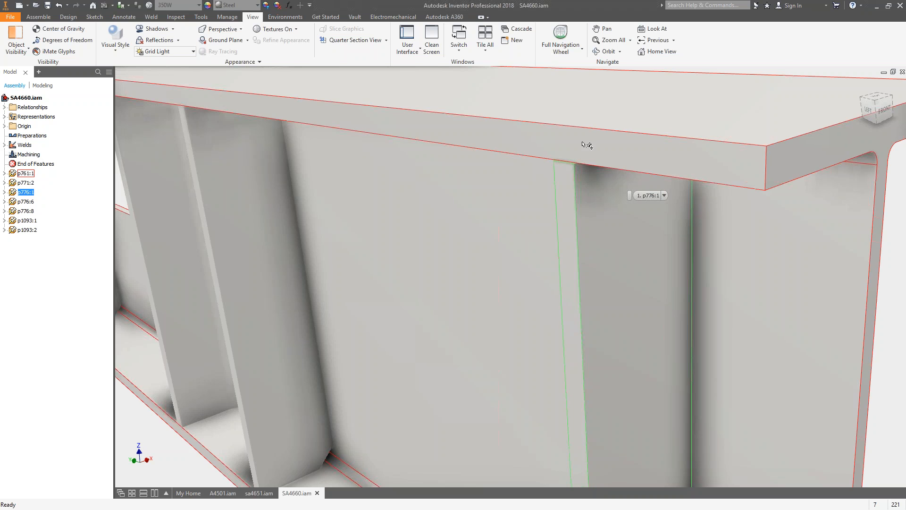
scroll(666, 240, "down", 4)
middle_click_drag(677, 195, 493, 216, "shift")
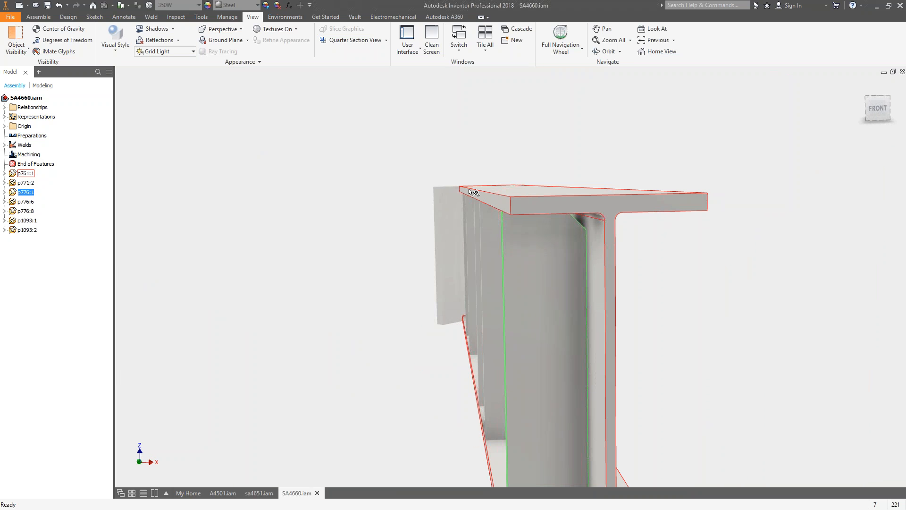
middle_click_drag(475, 193, 526, 214, "shift")
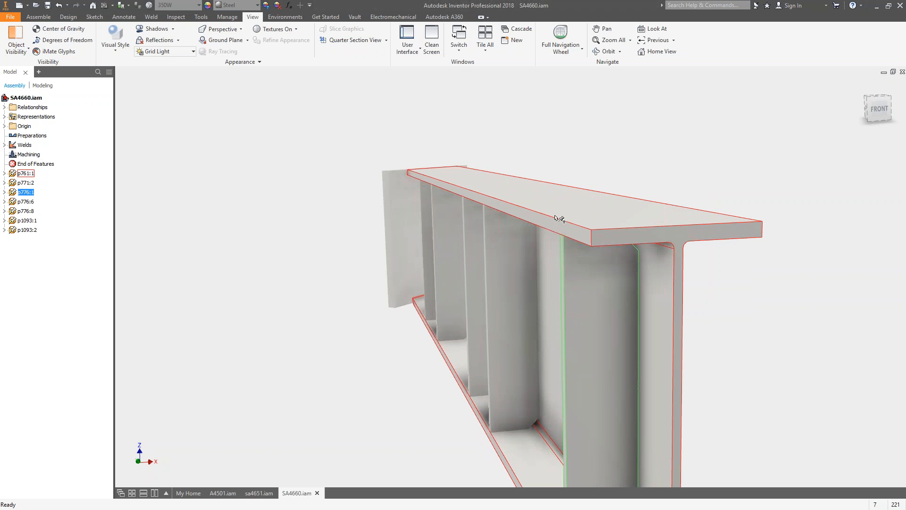
middle_click_drag(577, 239, 661, 261, "shift")
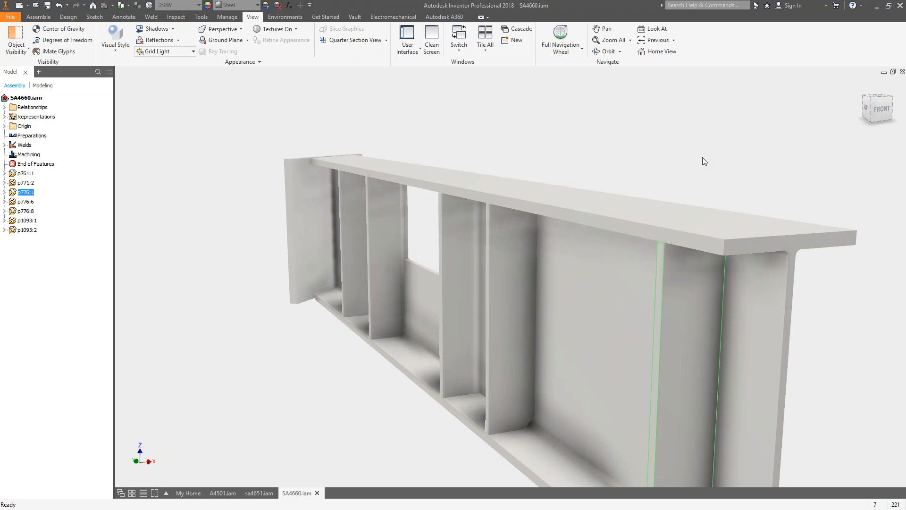
middle_click_drag(596, 86, 406, 122, "shift")
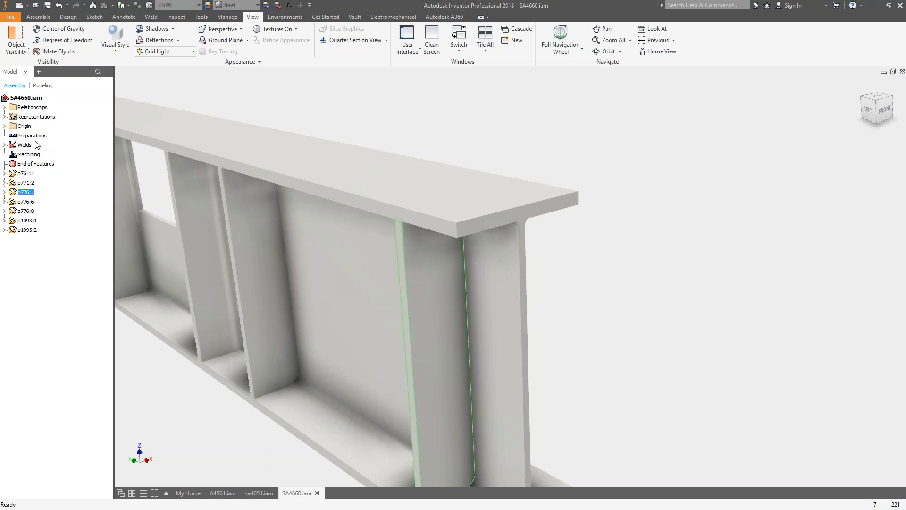
Review the Preparations, Welds and Machining stages of the SA4660 weldment and activate Machining for editing
left_click(30, 155)
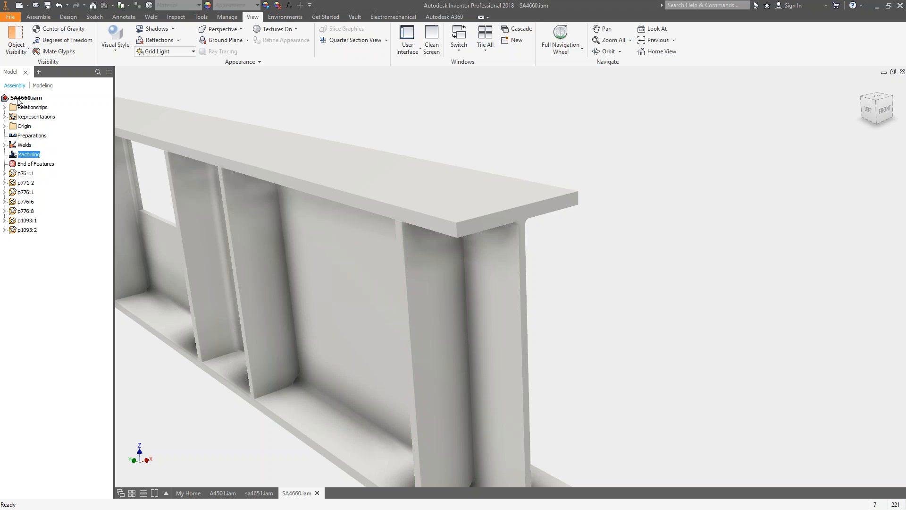
left_click(29, 136)
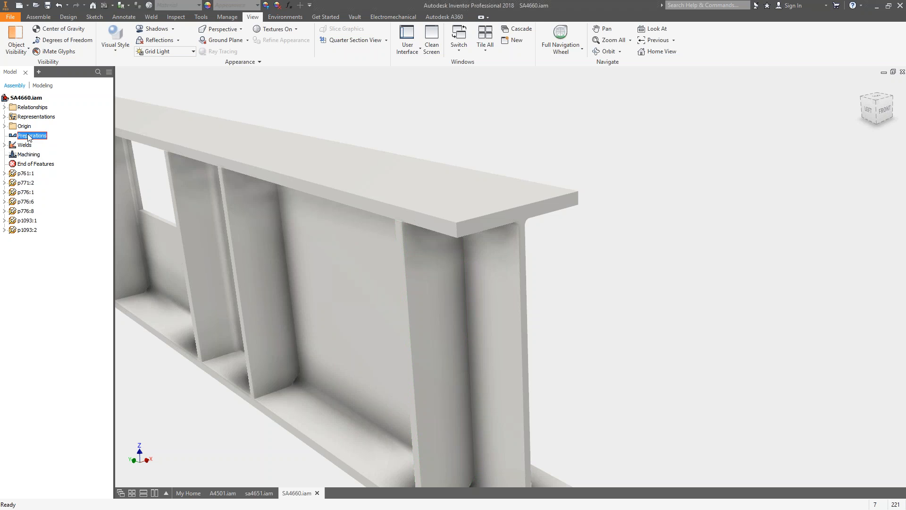
left_click(30, 136)
left_click(24, 146)
left_click(24, 157)
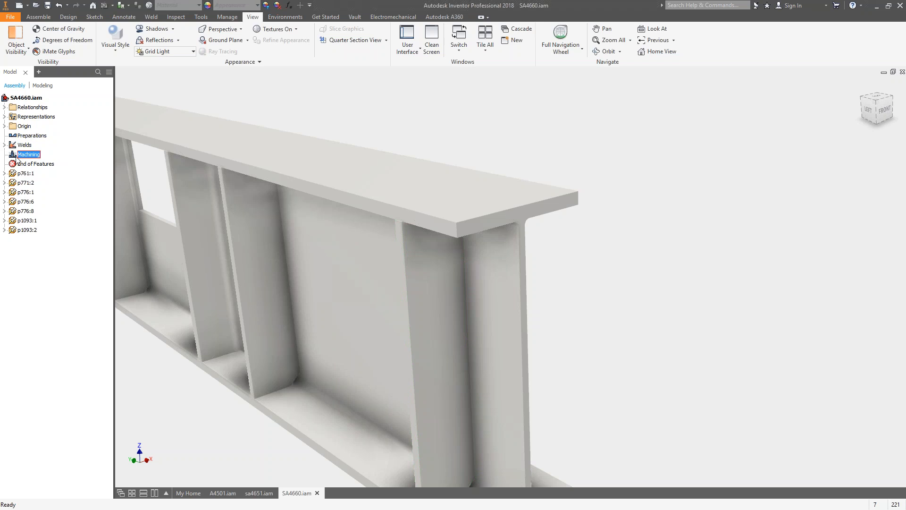
double_click(18, 159)
scroll(313, 101, "down", 3)
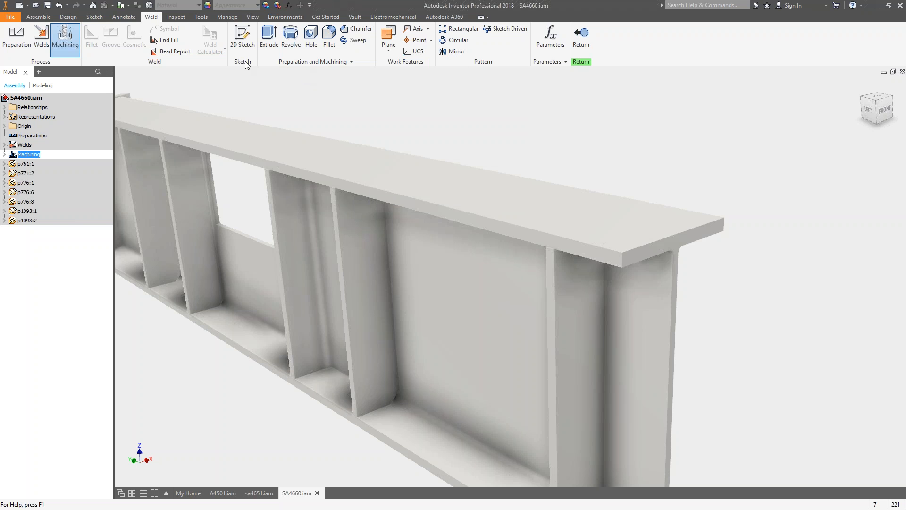
Start a 2D sketch on the upper face of the beam's top flange
left_click(241, 36)
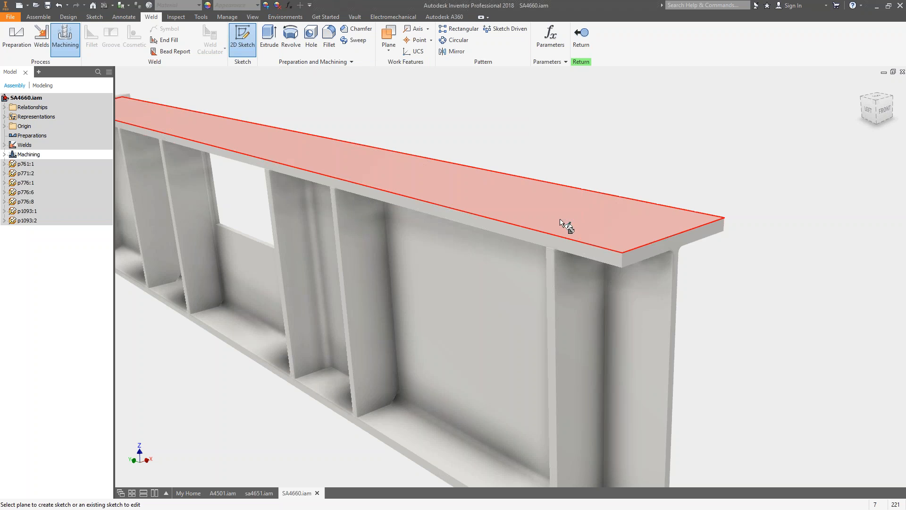
left_click(558, 231)
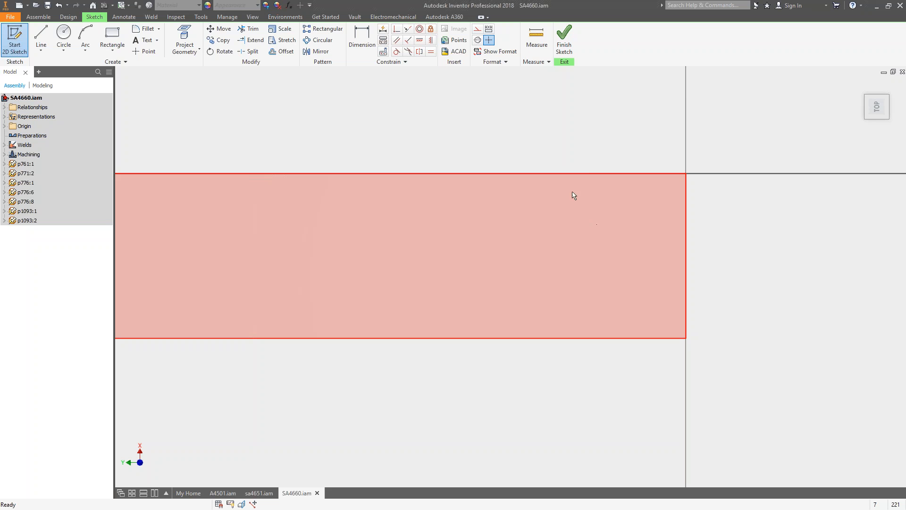
middle_click_drag(586, 166, 548, 101, "shift")
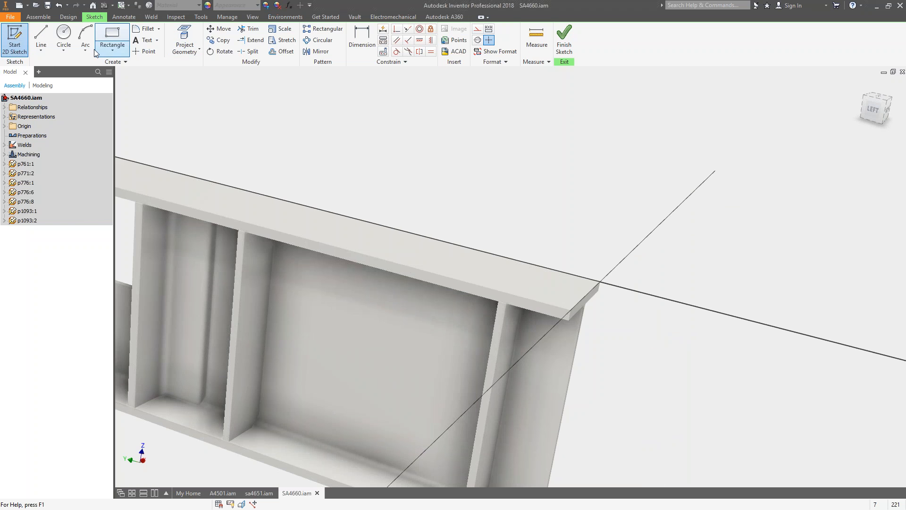
Sketch a rectangle across the top flange's long edge, above the end stiffener
left_click(112, 37)
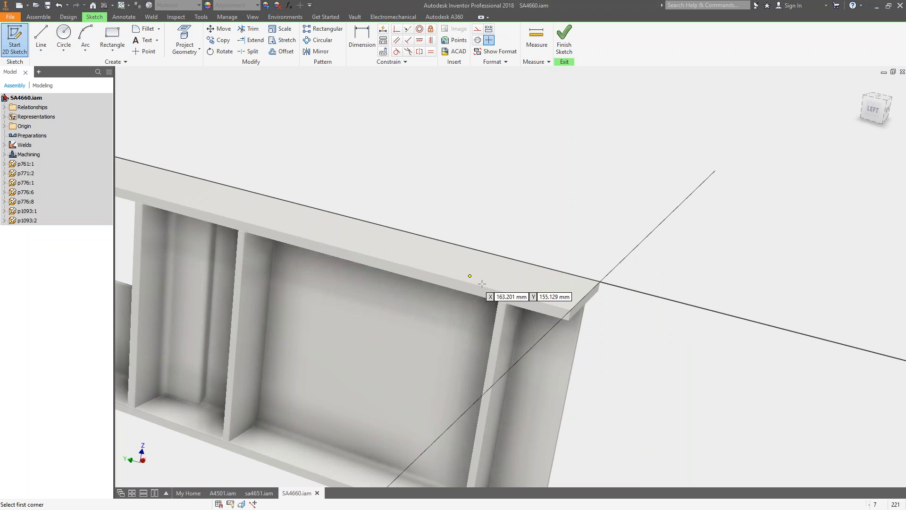
left_click(479, 269)
left_click(527, 317)
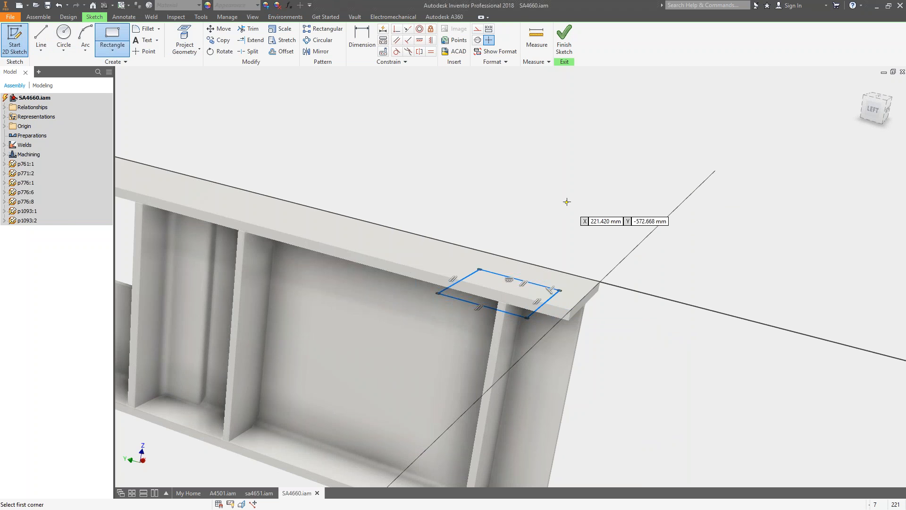
Project the two upper outer corner points of the end stiffener into the flange sketch
scroll(439, 184, "up", 3)
middle_click_drag(445, 178, 442, 141)
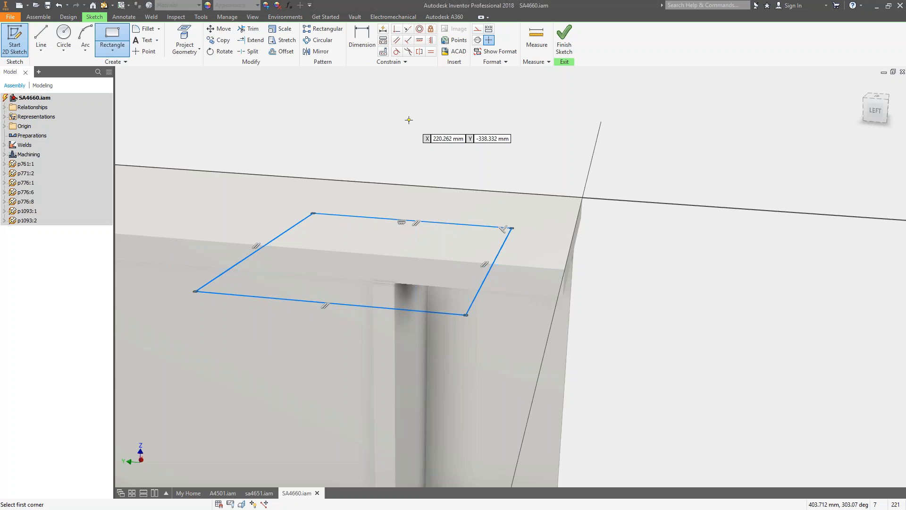
left_click(191, 35)
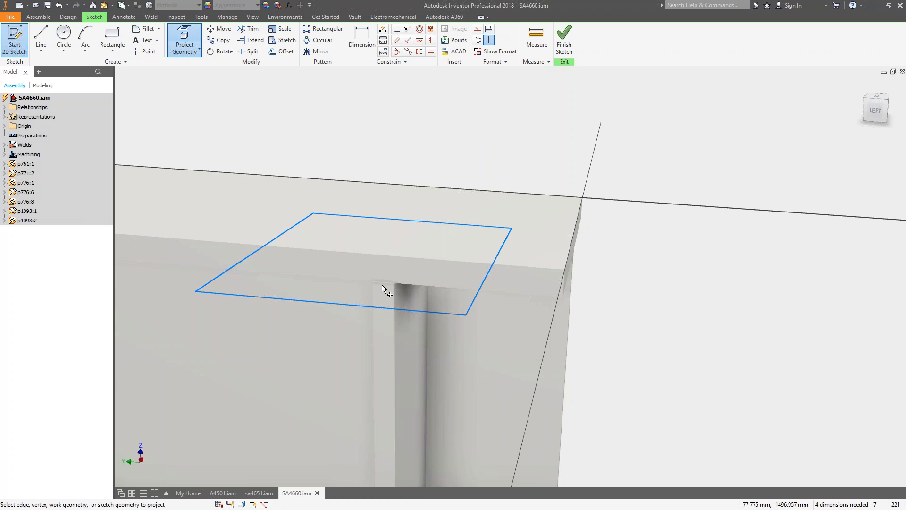
scroll(383, 290, "down", 2)
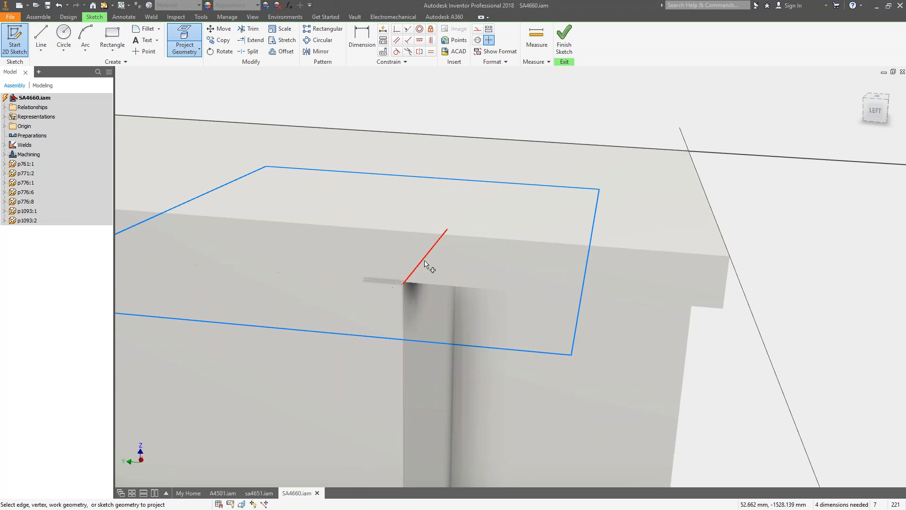
middle_click_drag(453, 257, 415, 324, "shift")
scroll(415, 322, "down", 2)
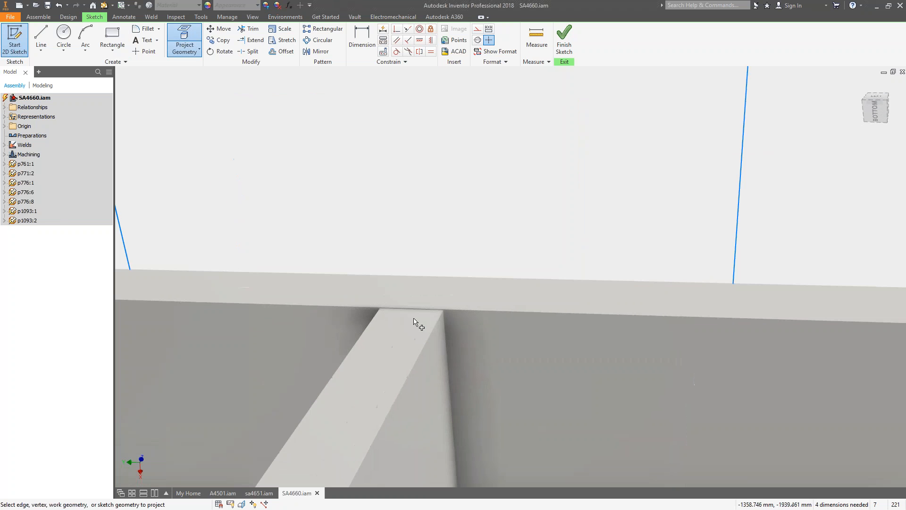
scroll(414, 324, "down", 1)
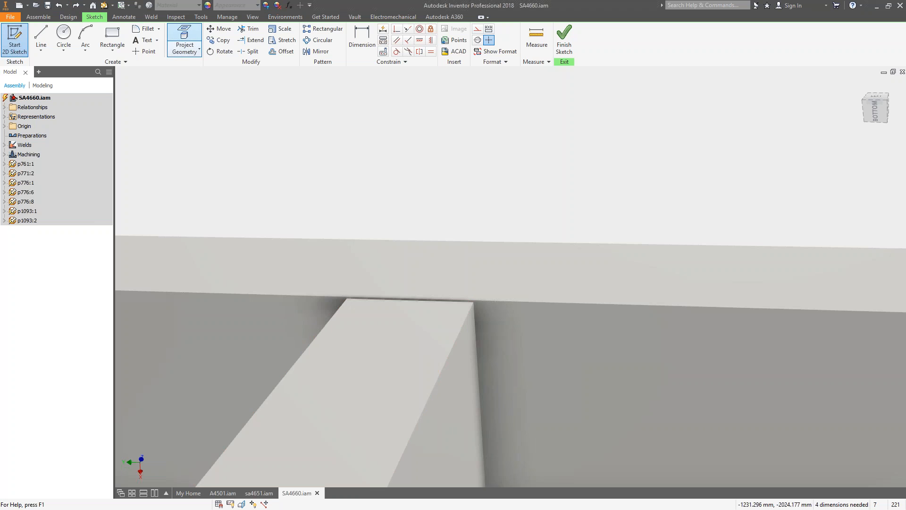
left_click(185, 41)
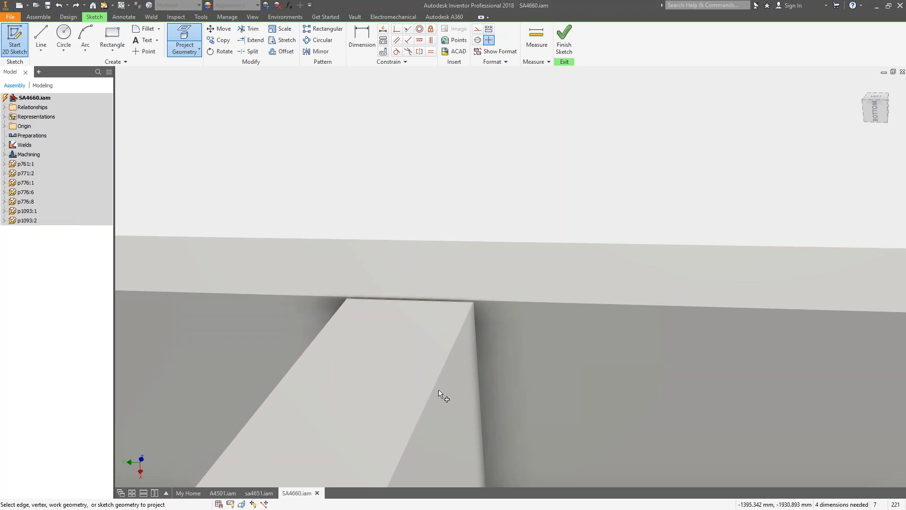
scroll(508, 298, "down", 2)
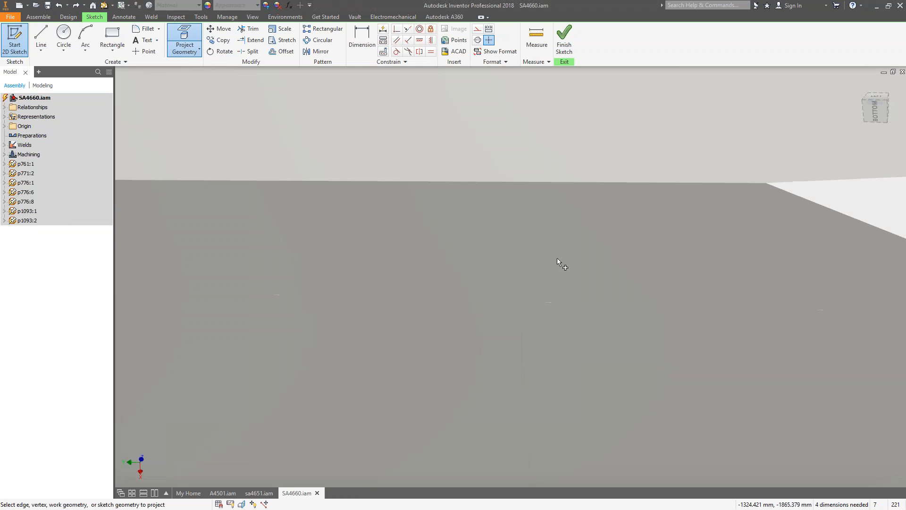
scroll(507, 298, "up", 2)
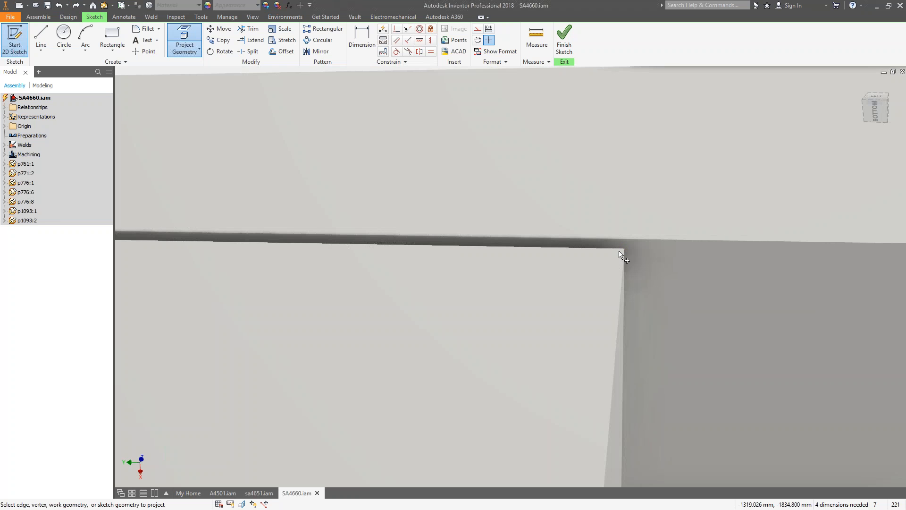
scroll(552, 293, "down", 2)
scroll(553, 293, "up", 2)
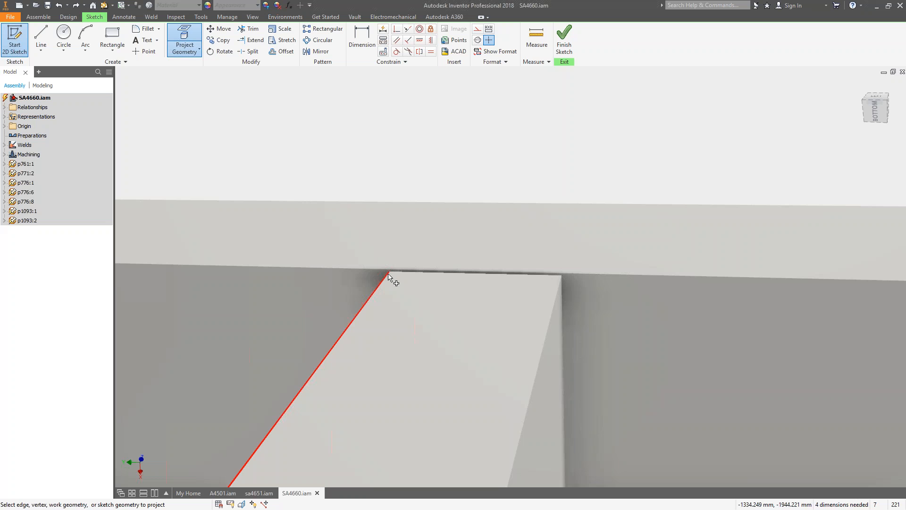
left_click(561, 304)
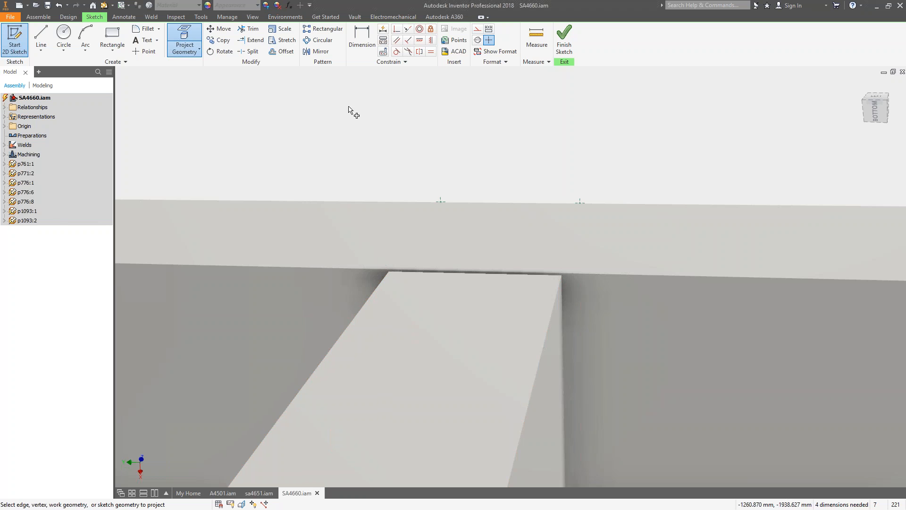
Draw a line between the two projected stiffener corner points and turn it into construction geometry
left_click(42, 41)
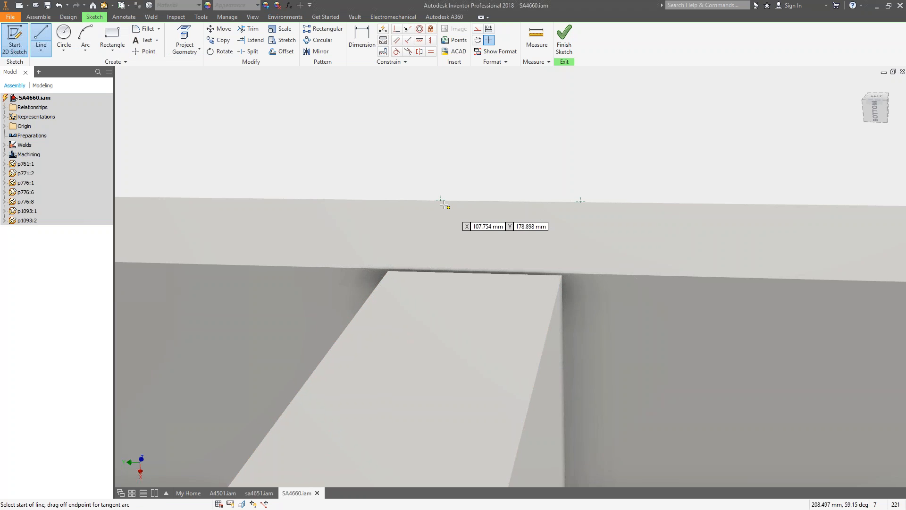
left_click(440, 200)
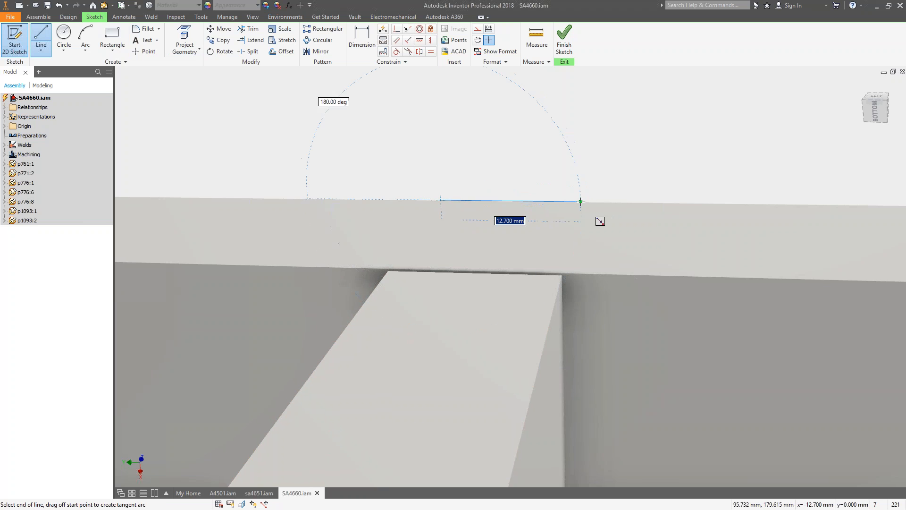
left_click(581, 200)
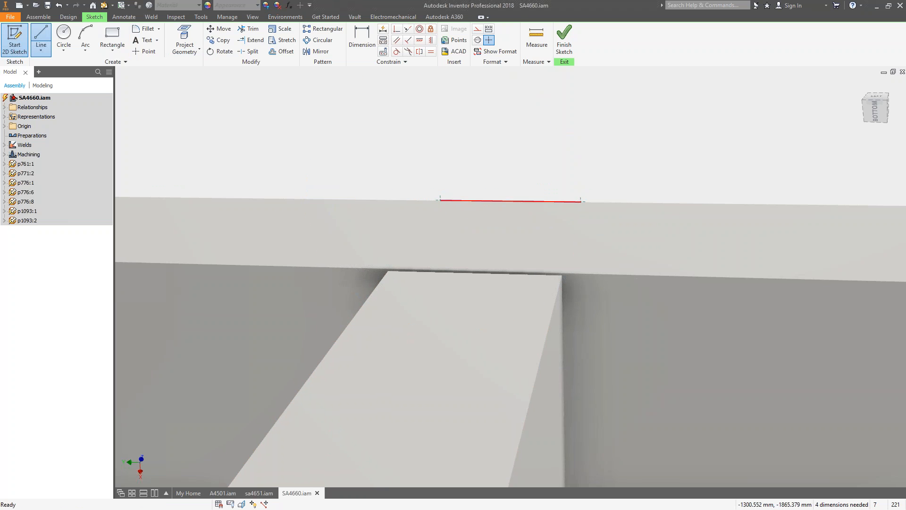
key("Escape")
left_click(481, 29)
Try a horizontal constraint between the midpoints of the construction line and the rectangle's outer side, then undo it
mouse_move(550, 142)
middle_mouse_down("shift")
mouse_move(544, 149)
mouse_move(579, 182)
mouse_move(683, 144)
middle_mouse_up("shift")
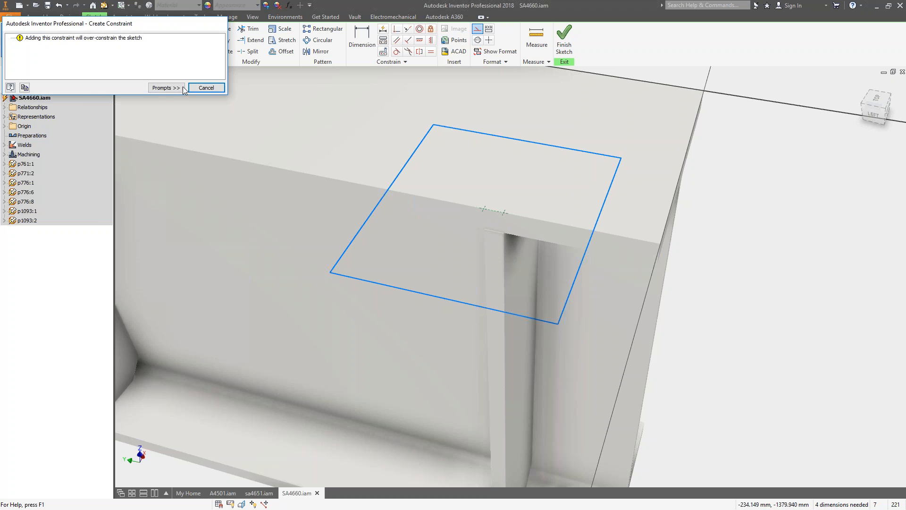
left_click(209, 88)
left_click(419, 40)
left_click(494, 210)
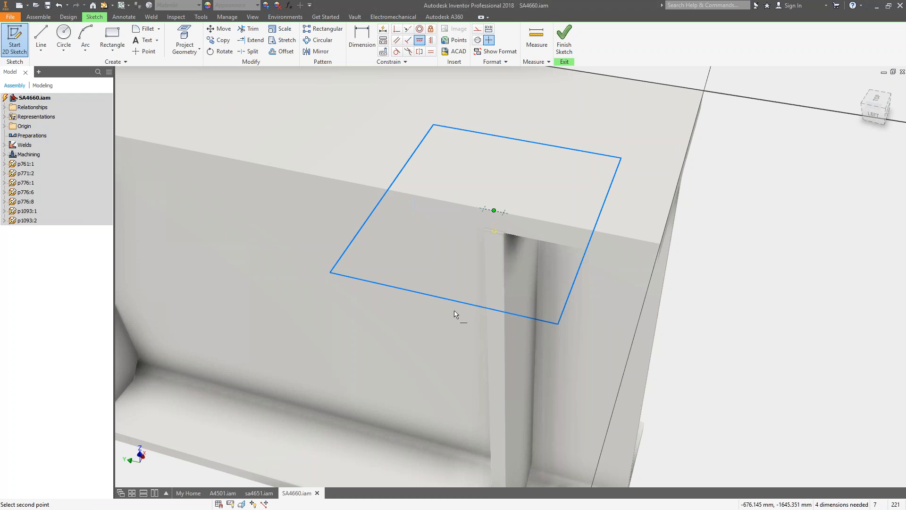
left_click(444, 299)
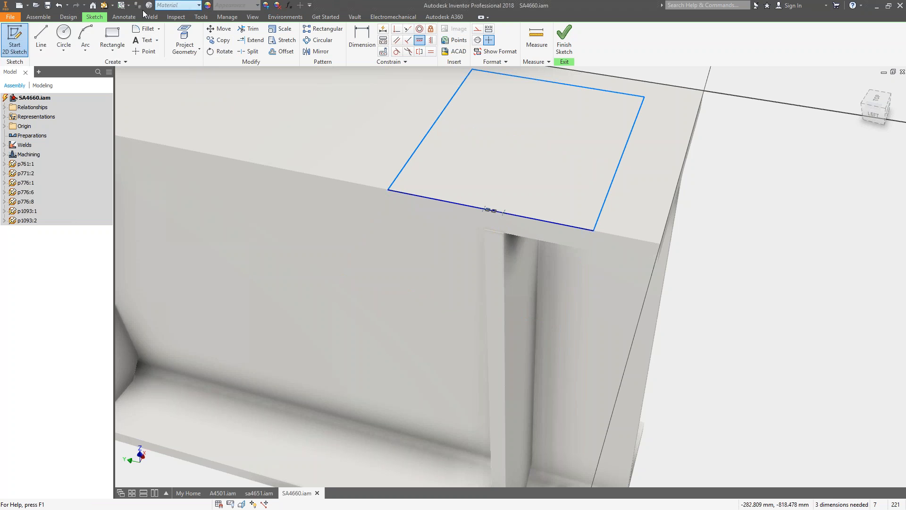
left_click(59, 5)
Align the midpoint of the rectangle's outer side with the construction line's midpoint using a vertical constraint
left_click(431, 40)
left_click(493, 211)
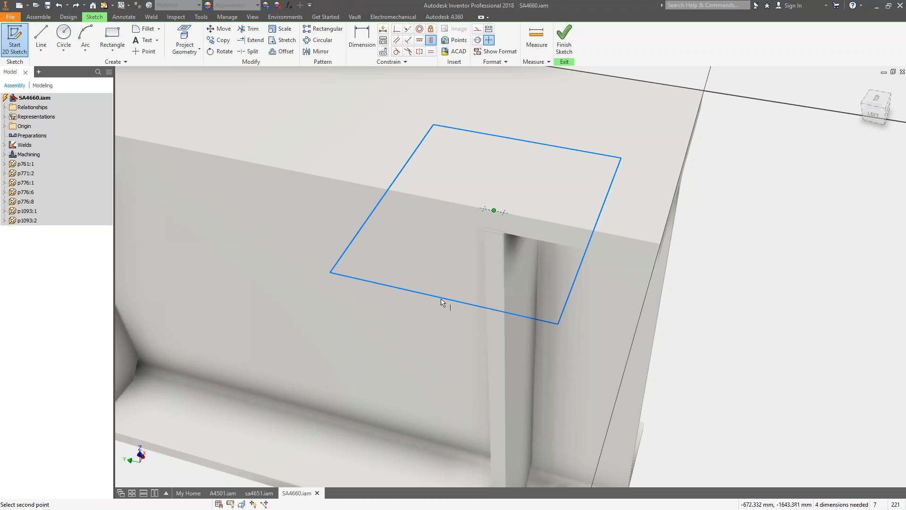
left_click(444, 299)
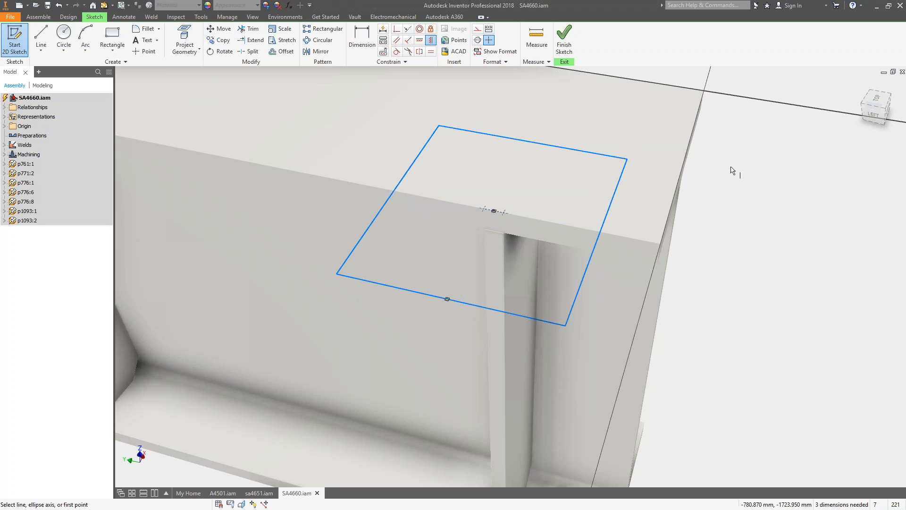
Dimension the rectangle's length along the flange as 135 mm
key("d")
left_click(533, 143)
left_click(565, 121)
type("135")
key("Return")
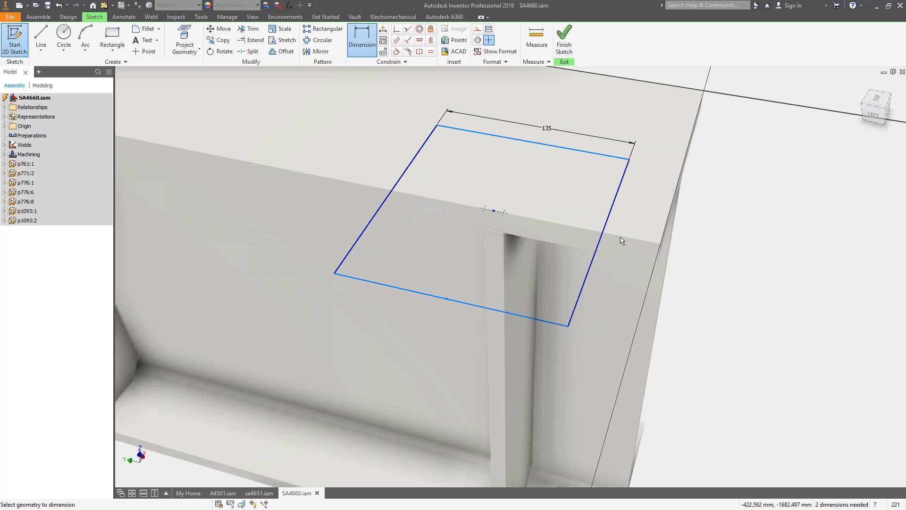
Dimension the distance from the rectangle's inner side to the construction line as 75 mm
left_click(614, 156)
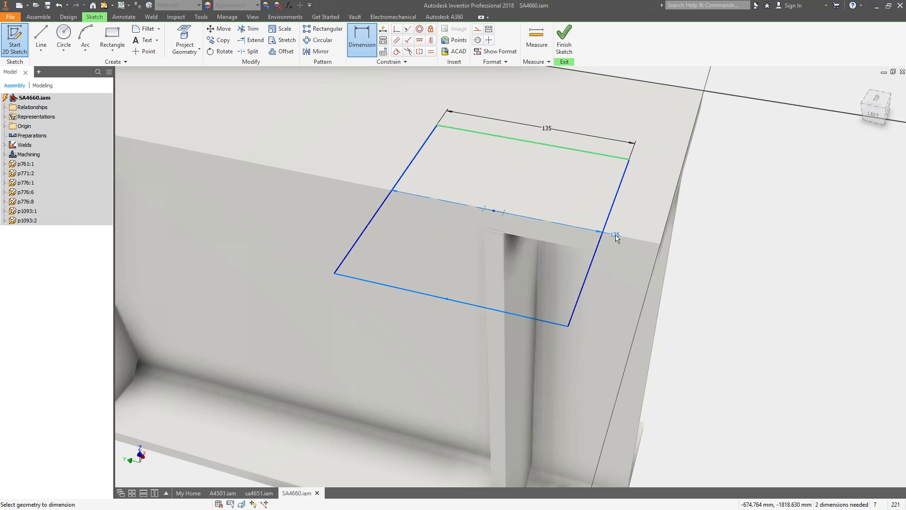
left_click(494, 210)
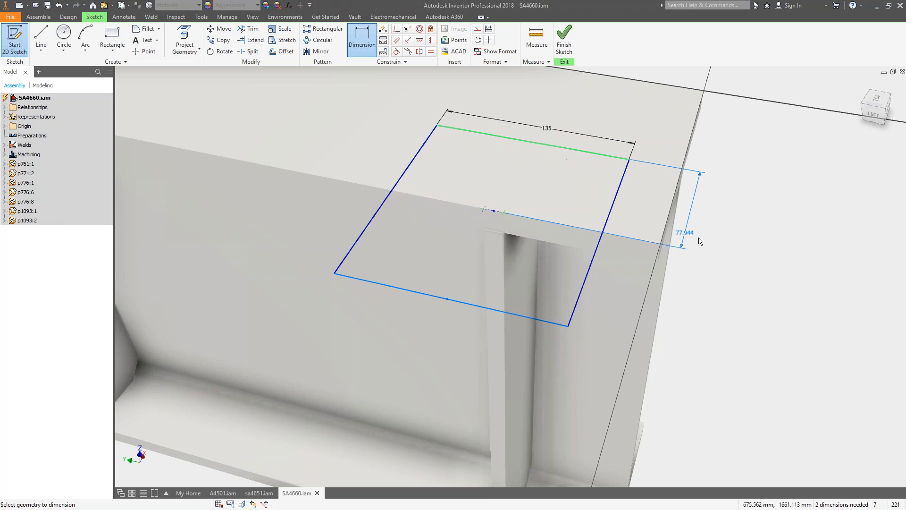
left_click(726, 231)
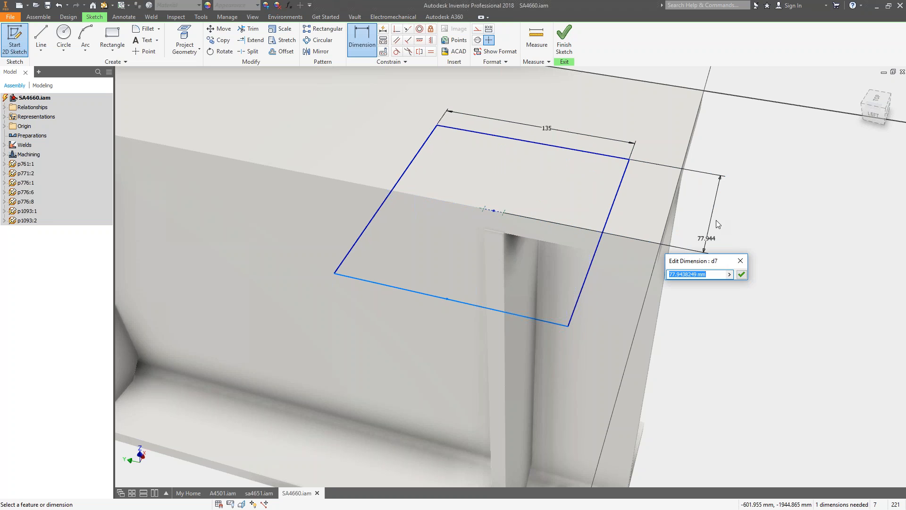
type("75")
key("Return")
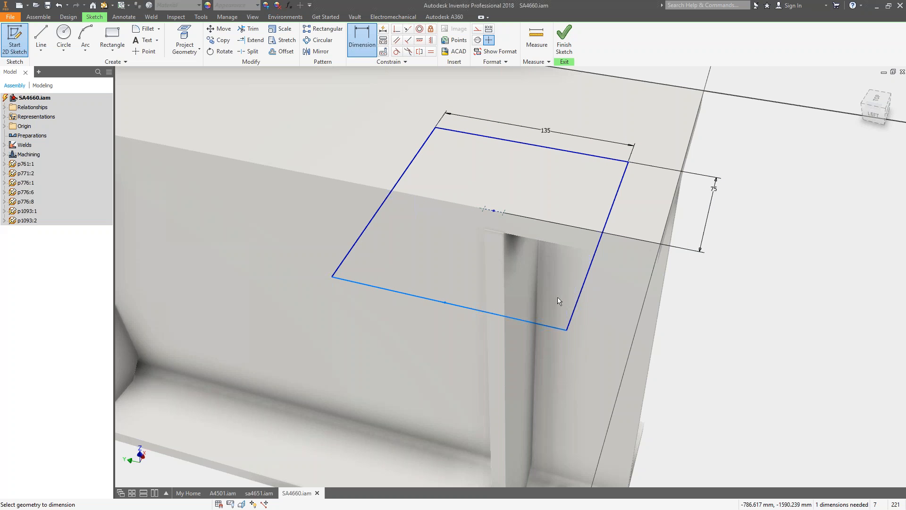
Dimension the offset of the rectangle's outer side beyond the construction line as 10 mm
left_click(494, 210)
left_click(550, 325)
left_click(680, 310)
type("10")
key("Return")
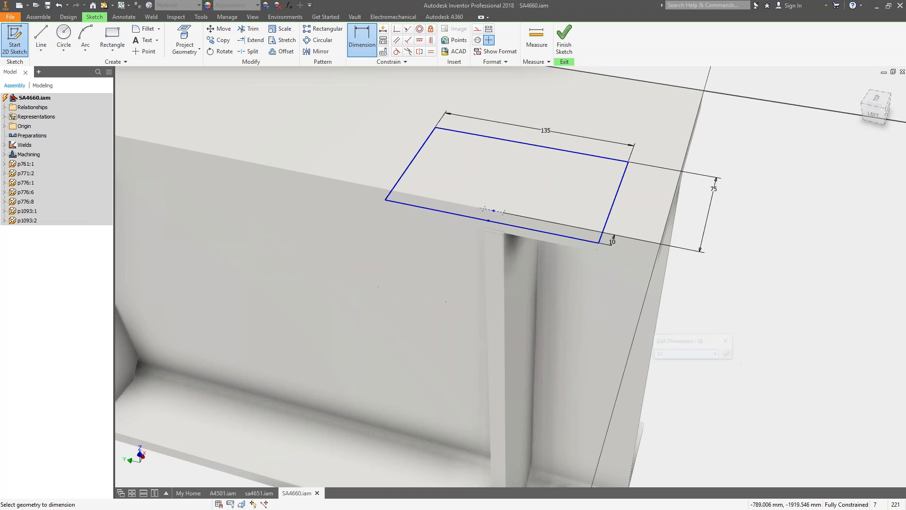
Finish the sketch and extrude-cut the rectangle 35 mm down through the flange and the stiffener's top
mouse_move(770, 214)
middle_mouse_down("shift")
mouse_move(748, 202)
mouse_move(763, 198)
mouse_move(755, 192)
middle_mouse_up("shift")
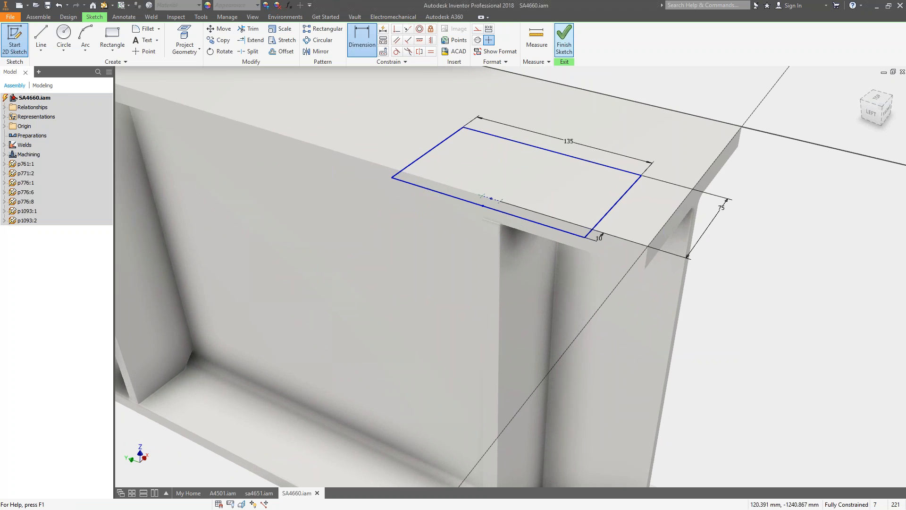
left_click(564, 40)
left_click(269, 37)
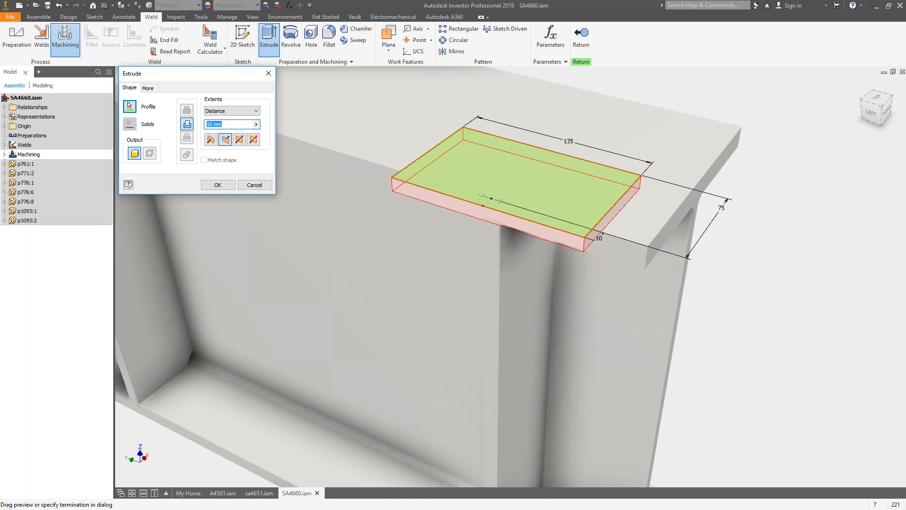
middle_click_drag(520, 193, 348, 141, "shift")
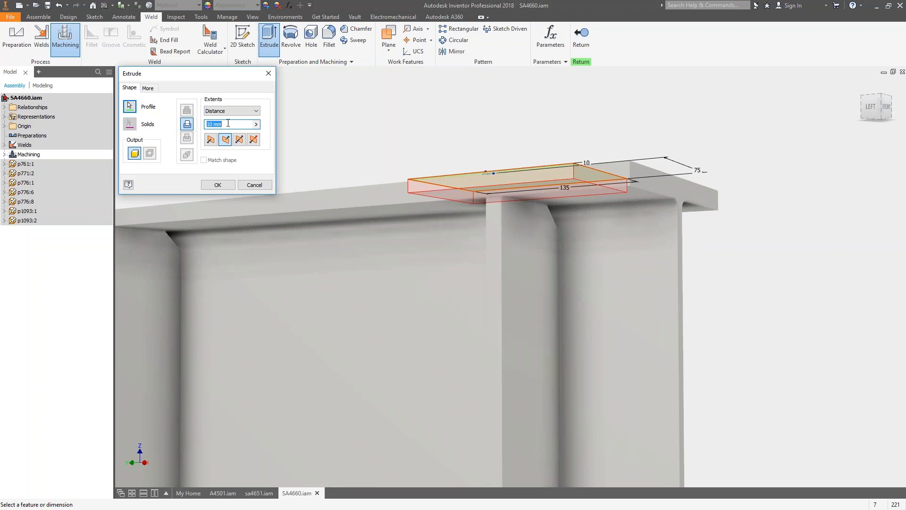
type("35")
middle_click_drag(453, 114, 514, 212, "shift")
middle_click_drag(432, 191, 477, 192, "shift")
left_click(215, 186)
Inspect the finished notch, leave machining editing and return to the whole SA4660 weldment
middle_click_drag(621, 137, 656, 123, "shift")
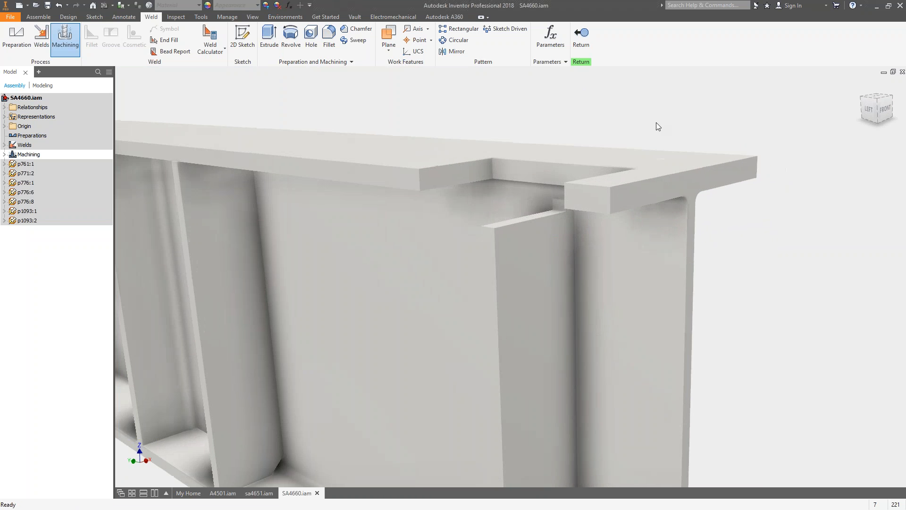
middle_click_drag(609, 153, 734, 113, "shift")
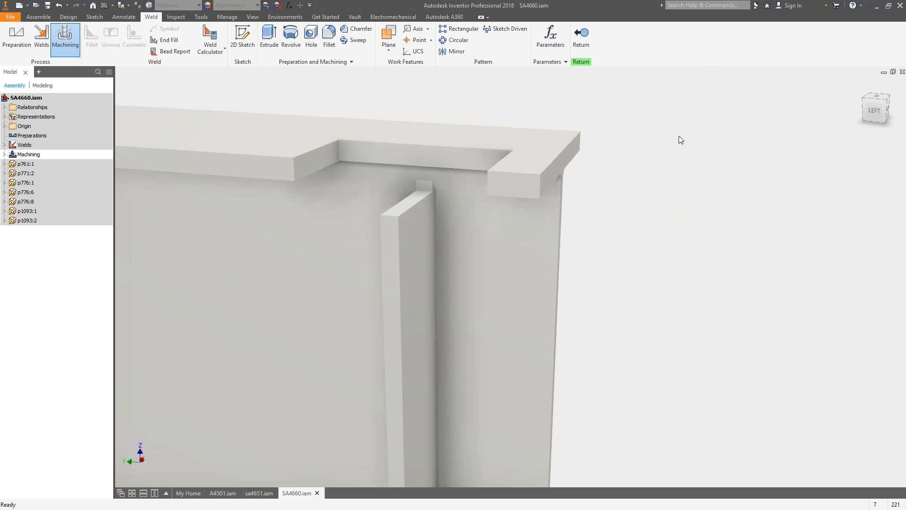
right_click(663, 163)
left_click(675, 179)
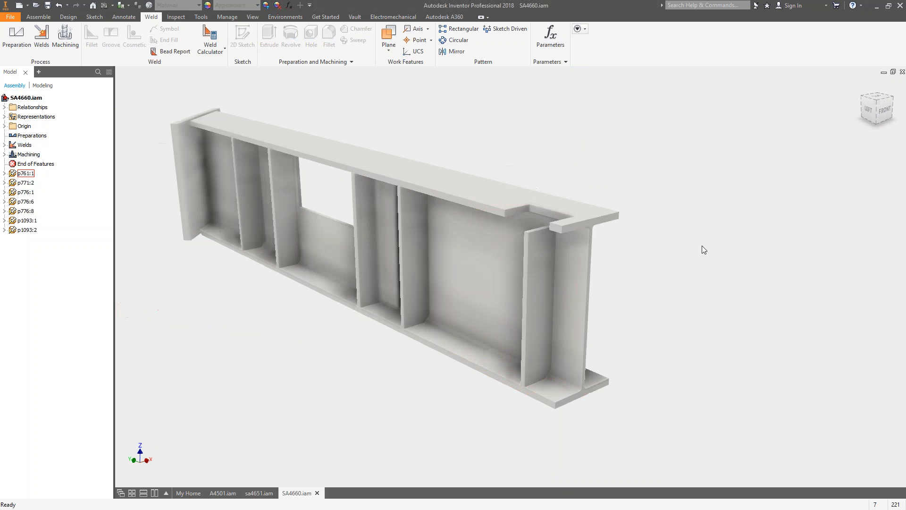
Open the notched end stiffener's part p776 and view it squarely from its Bottom face
right_click(539, 206)
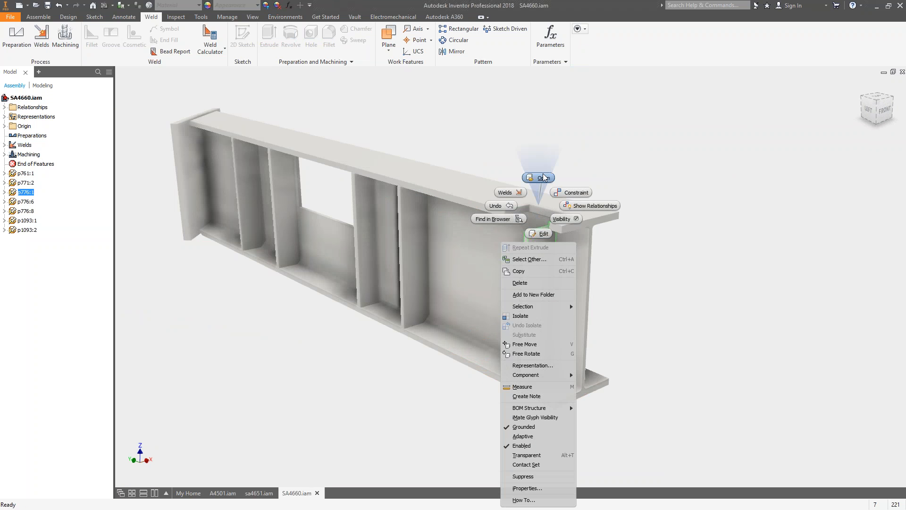
left_click(659, 177)
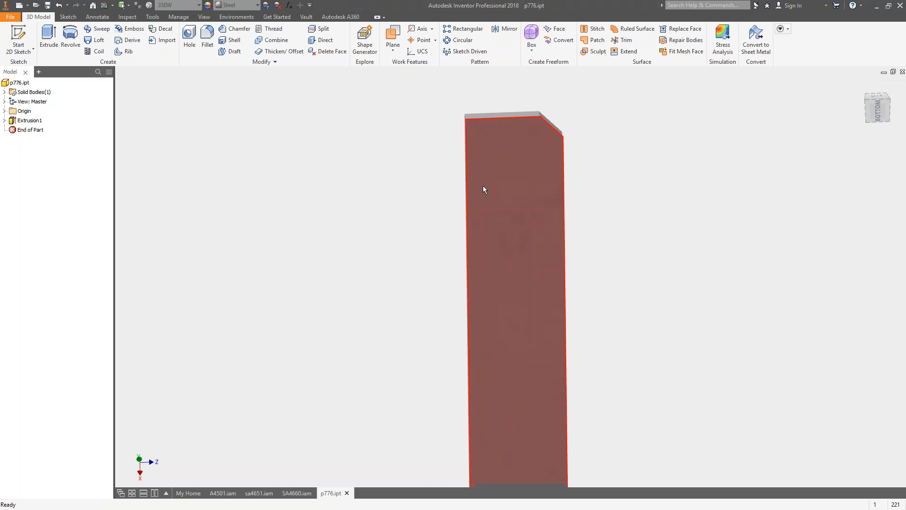
left_click(879, 114)
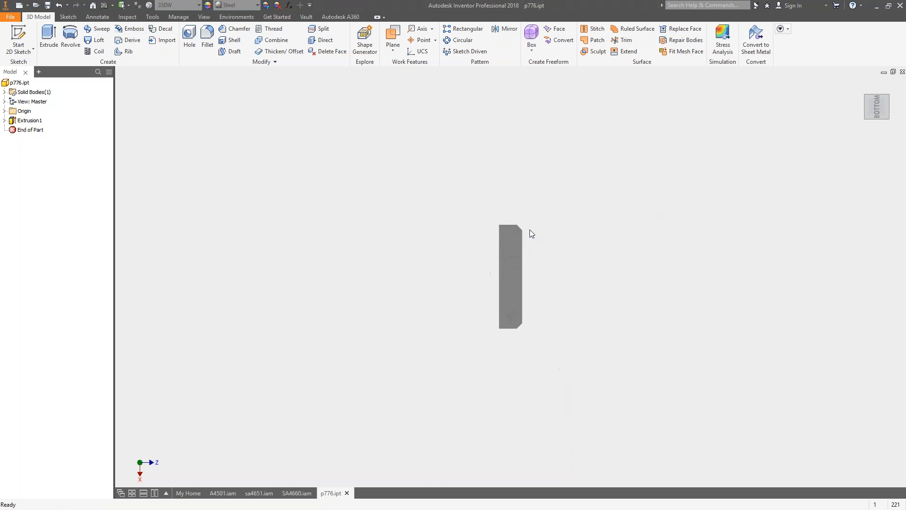
Examine part p776's full outline, close it and compare it with the notched stiffener in the SA4660 weldment
scroll(526, 189, "down", 3)
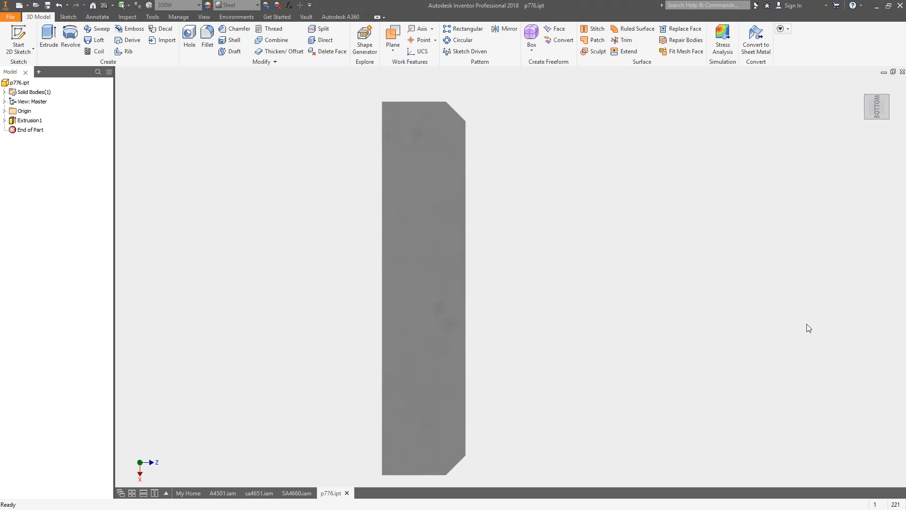
left_click(902, 72)
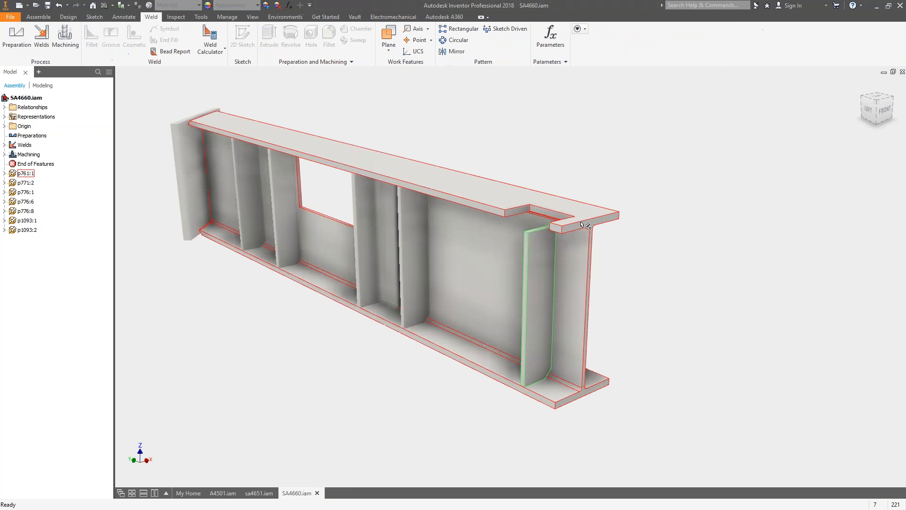
scroll(633, 202, "up", 3)
middle_click_drag(628, 193, 619, 179, "shift")
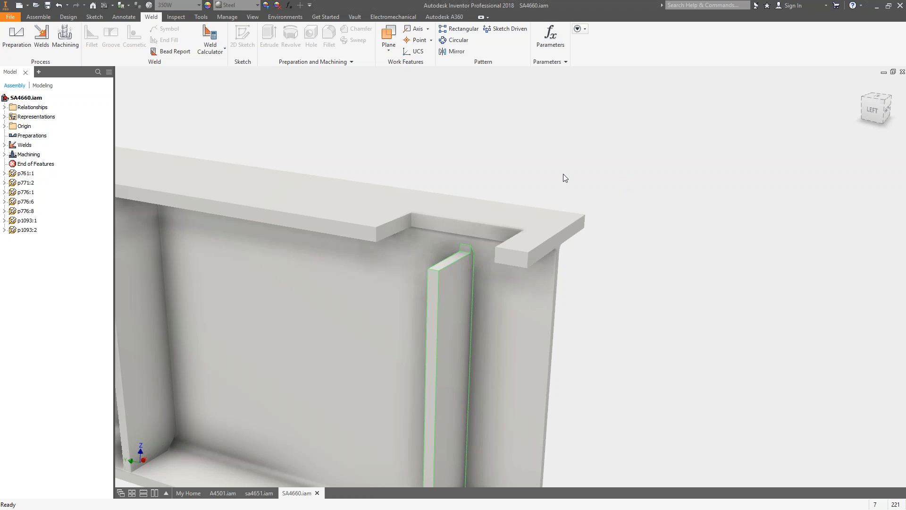
scroll(447, 177, "down", 3)
middle_click_drag(495, 169, 647, 179)
middle_click_drag(547, 329, 532, 328, "shift")
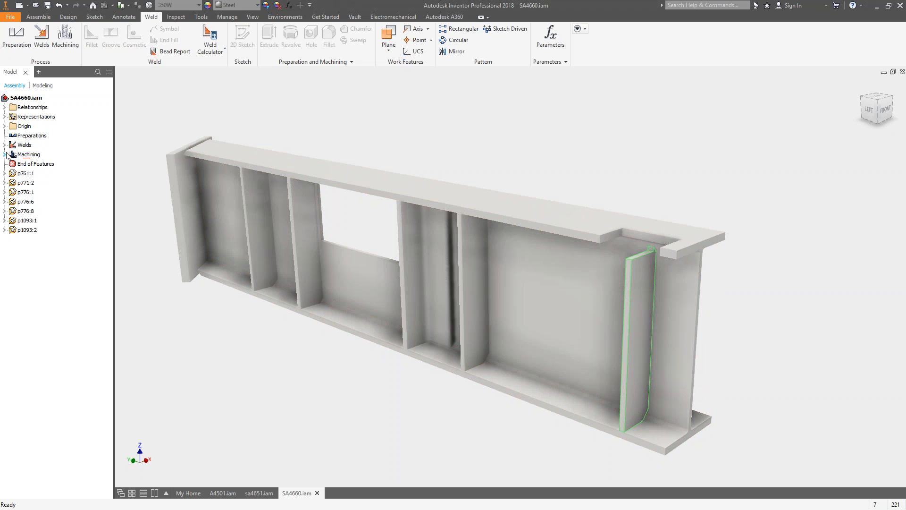
Enter machining editing of the weldment and start a linear hole on the outer face of the end plate
left_click(4, 155)
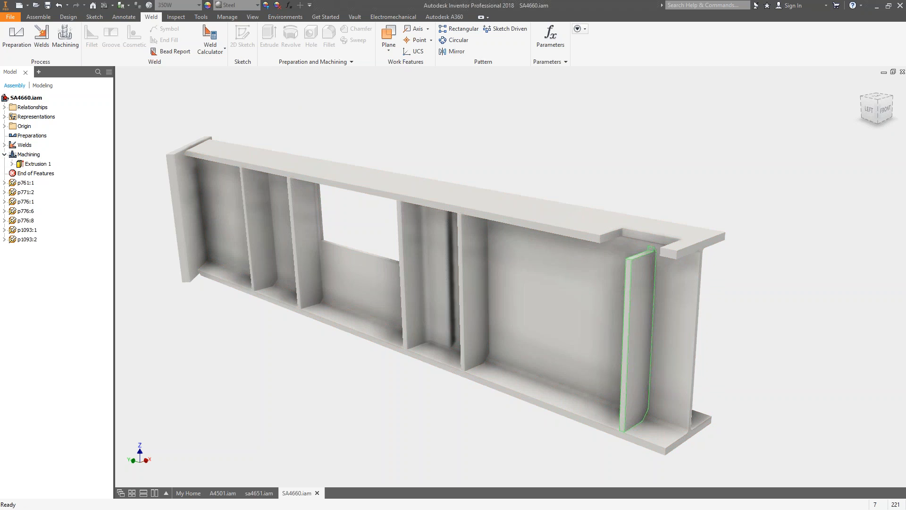
double_click(28, 154)
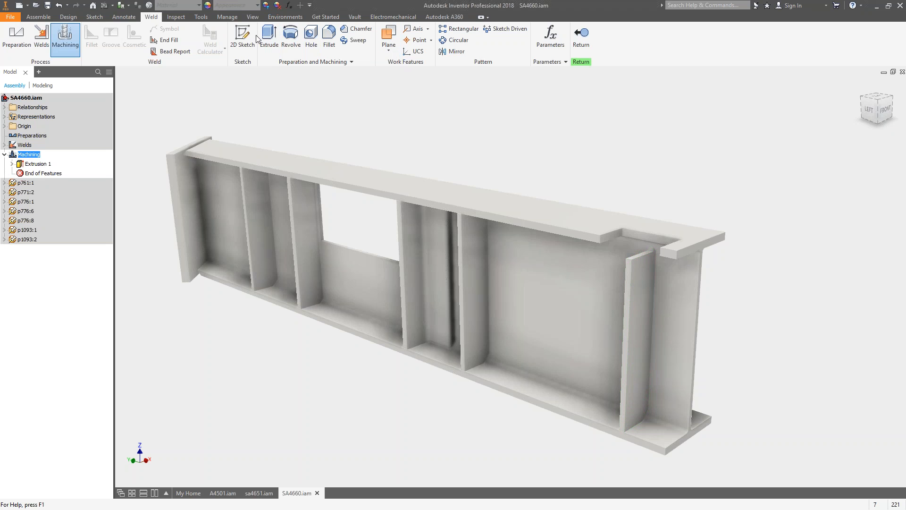
left_click(319, 35)
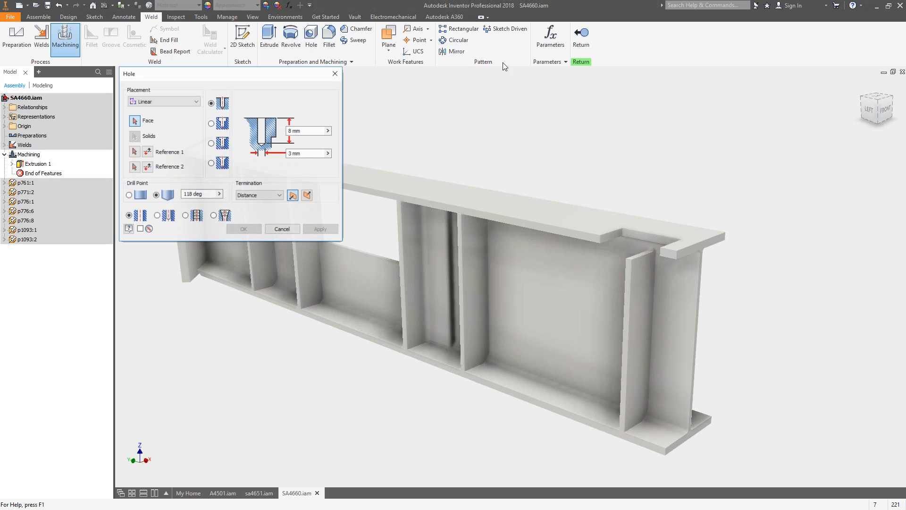
middle_click_drag(502, 162, 434, 333, "shift")
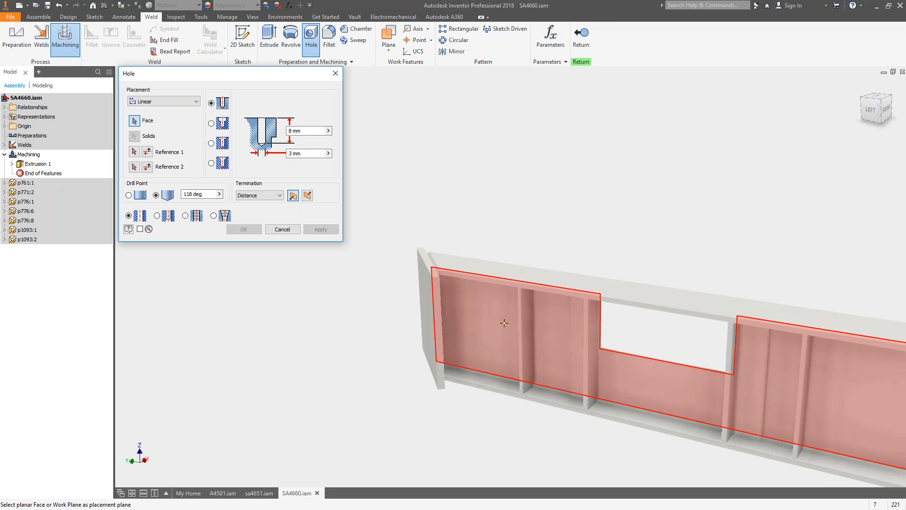
middle_click_drag(456, 343, 383, 320, "shift")
scroll(384, 320, "down", 2)
left_click(361, 303)
middle_click_drag(362, 316, 417, 321)
scroll(417, 321, "down", 1)
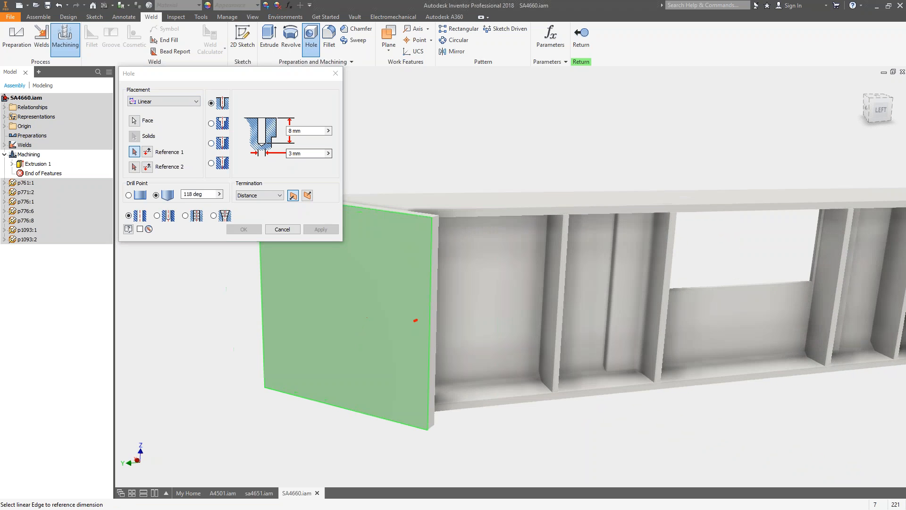
Set the hole's termination to Through All and its diameter to 20 mm
left_click(276, 195)
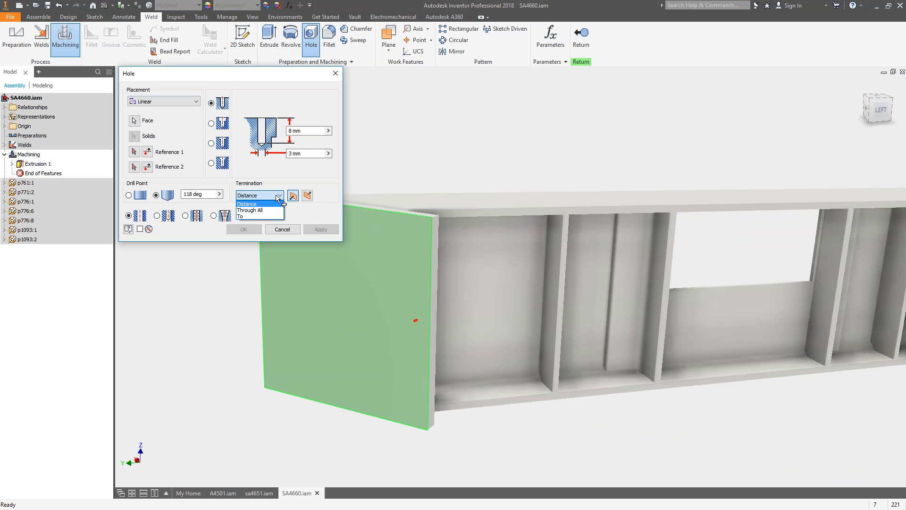
left_click(254, 207)
left_click_drag(306, 154, 289, 153)
type("20")
scroll(404, 214, "up", 3)
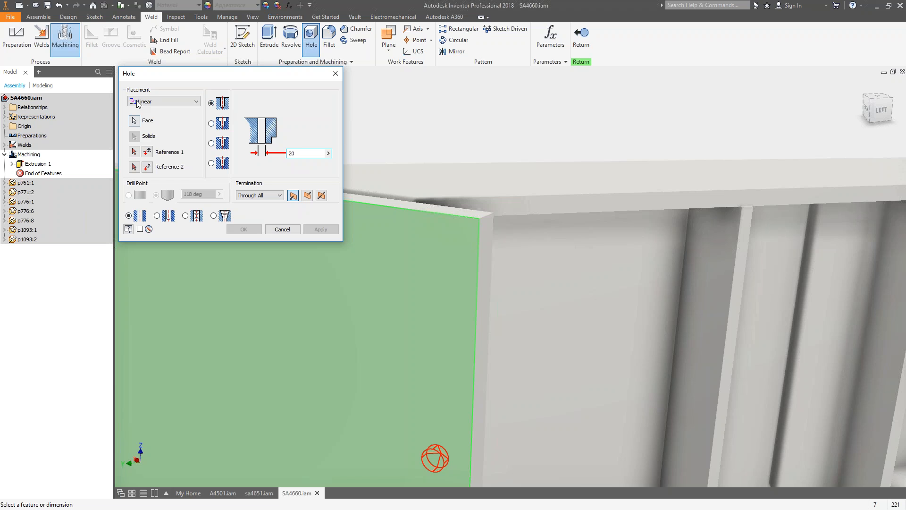
Position the hole 50 mm from the end plate's vertical edge and 200 mm from its top edge, and create it
left_click(134, 152)
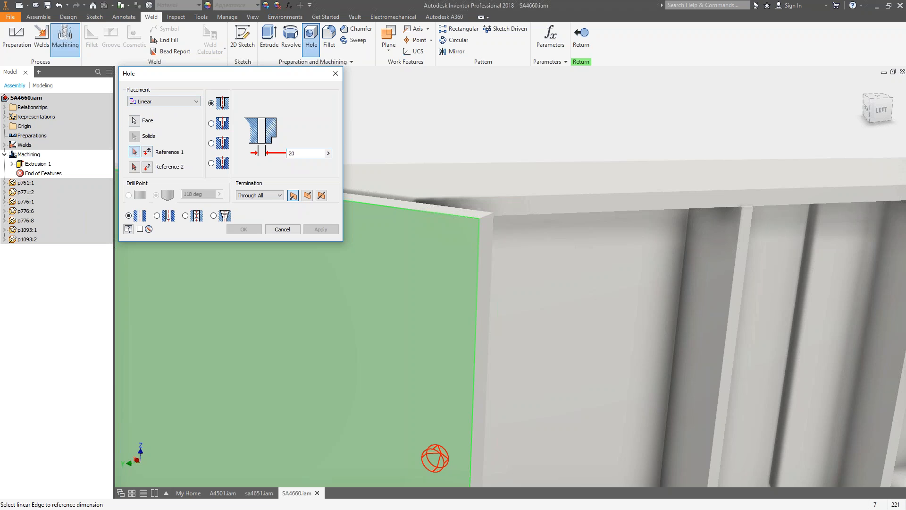
left_click(472, 402)
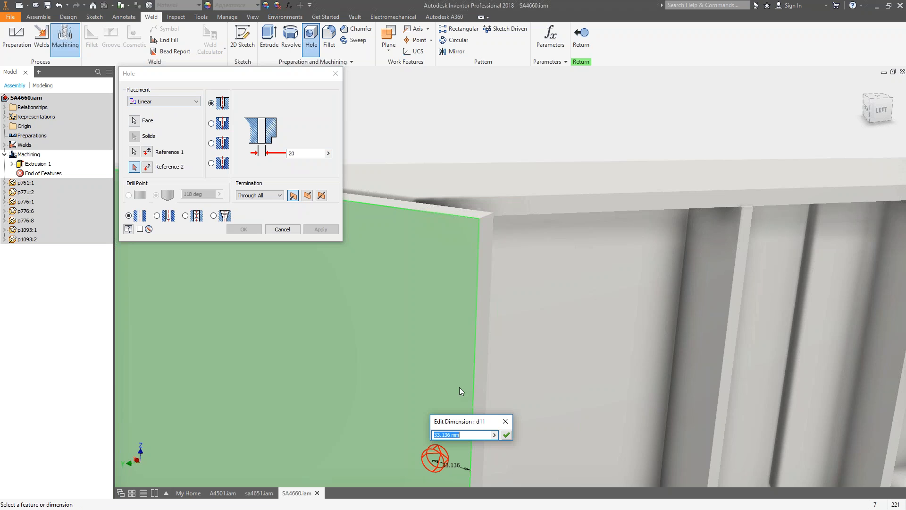
type("50")
left_click(506, 434)
left_click(423, 211)
type("200")
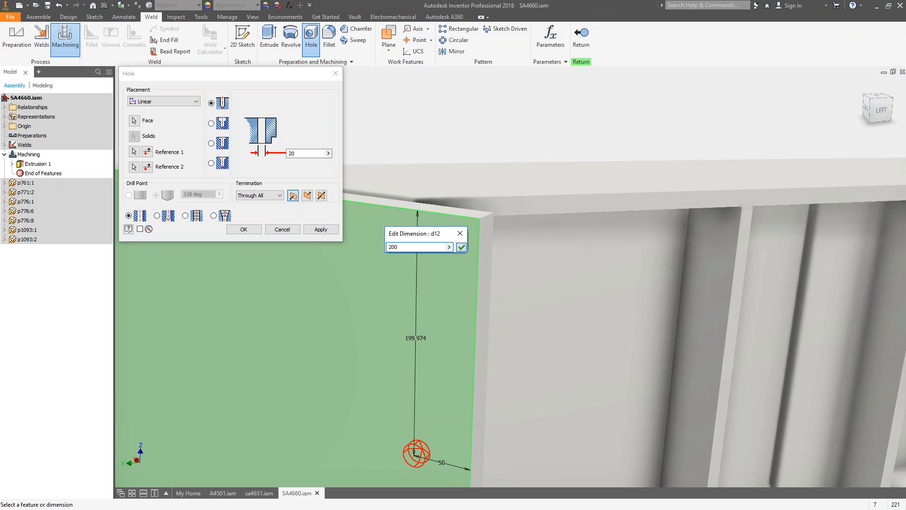
key("Return")
scroll(529, 214, "up", 3)
middle_click_drag(536, 219, 441, 200, "shift")
key("F5")
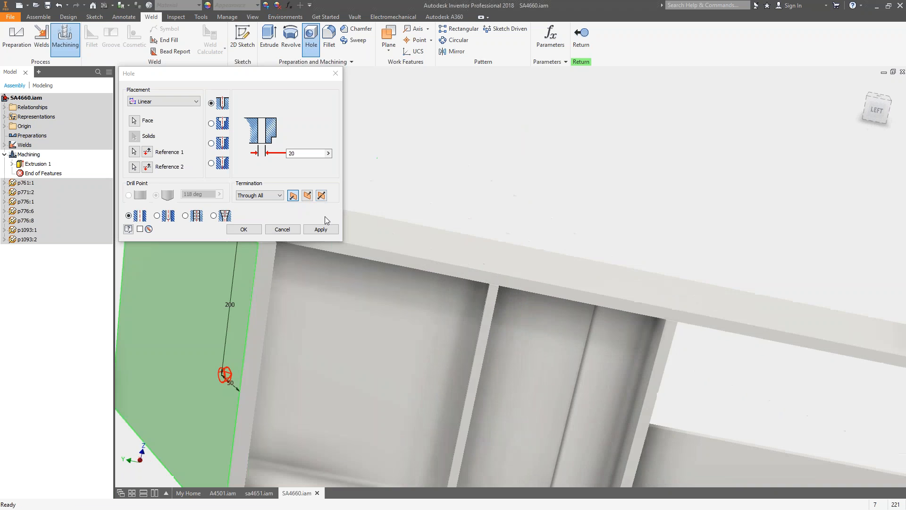
left_click(321, 229)
left_click(282, 229)
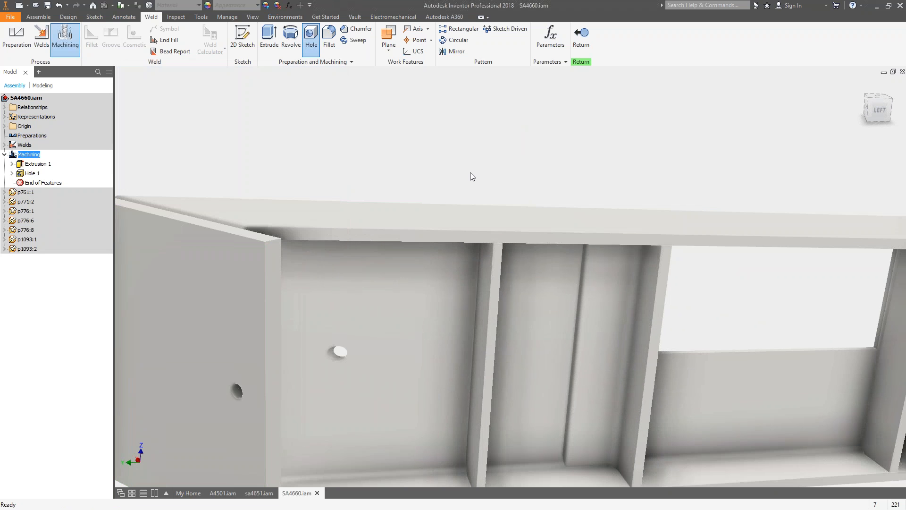
Examine how the machined hole passes through the end plate and the beam's web
scroll(330, 309, "down", 3)
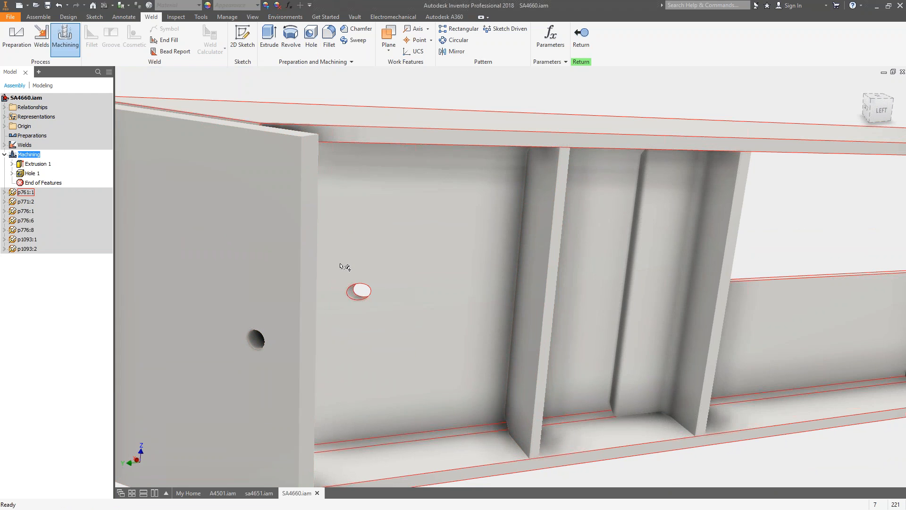
mouse_move(365, 289)
middle_mouse_down("shift")
mouse_move(384, 291)
mouse_move(365, 299)
middle_mouse_up("shift")
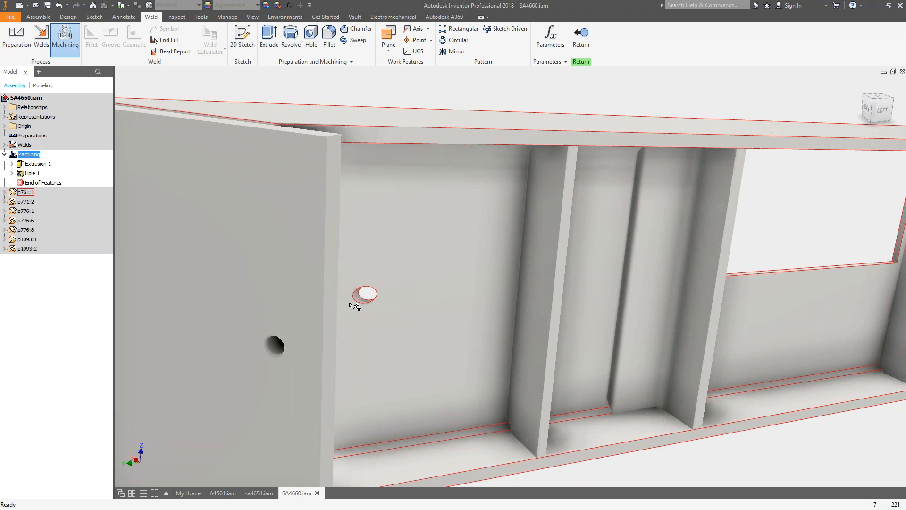
scroll(401, 298, "down", 3)
middle_click_drag(404, 297, 390, 281, "shift")
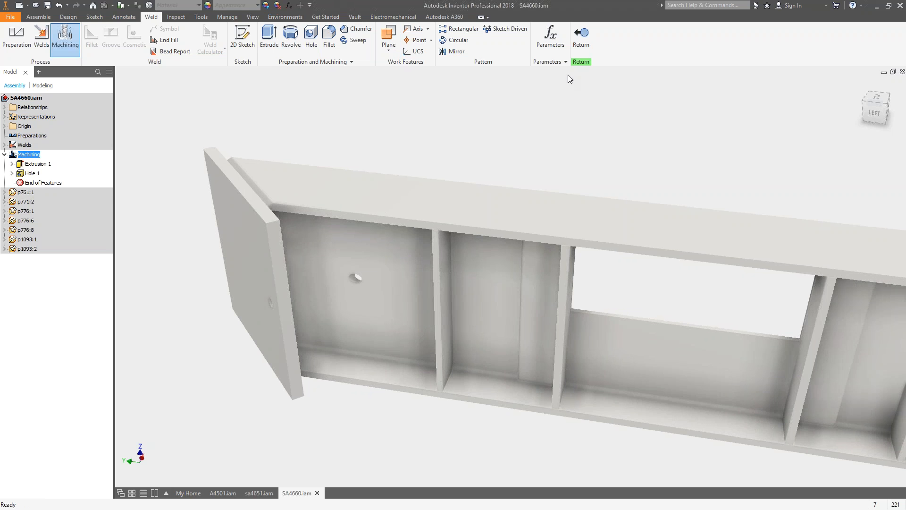
Leave machining editing and open the weldment's Preparations for editing, with its feature list expanded
left_click(581, 42)
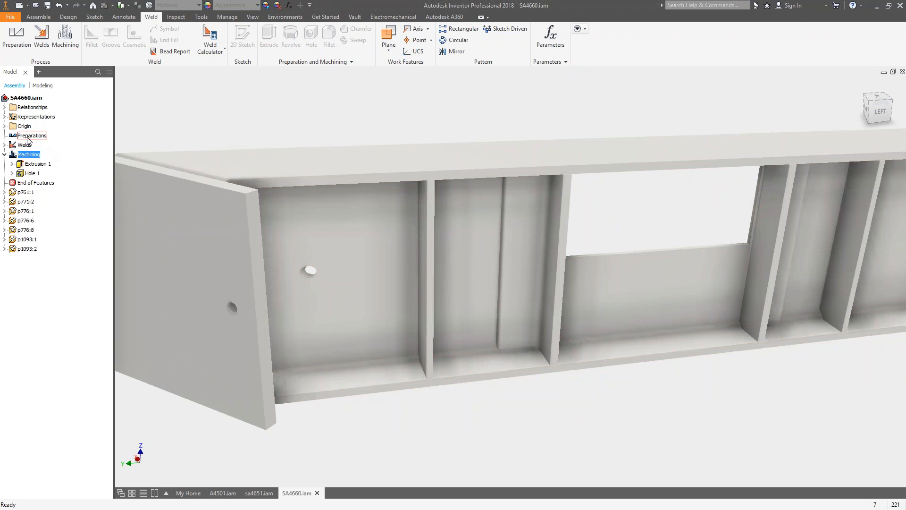
double_click(31, 136)
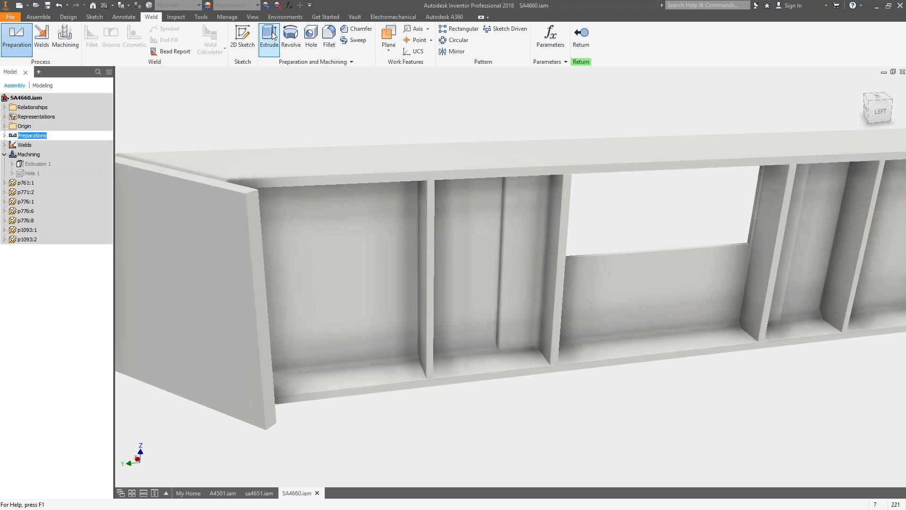
left_click(5, 136)
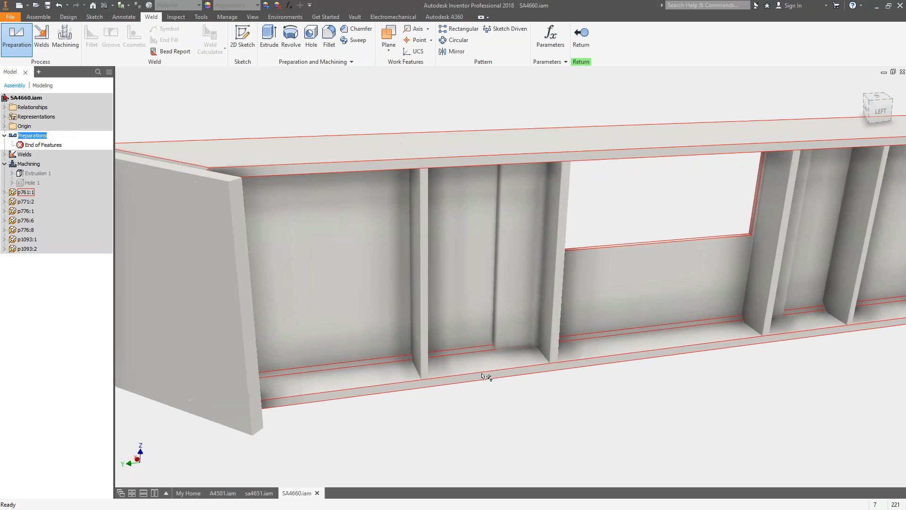
scroll(490, 364, "up", 5)
scroll(378, 359, "up", 5)
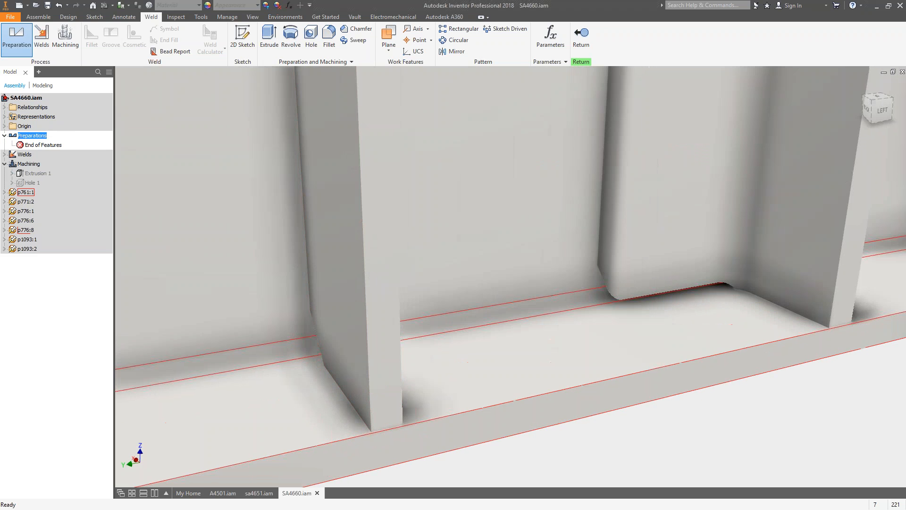
scroll(359, 283, "up", 3)
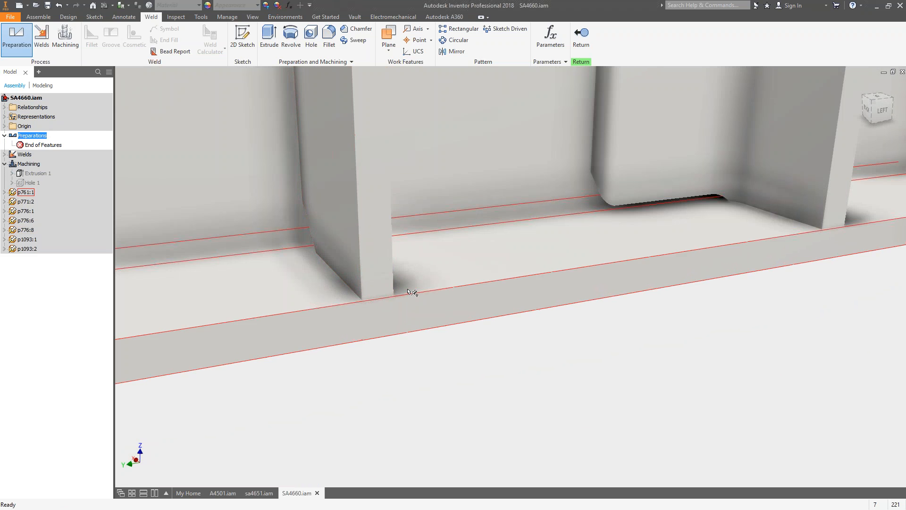
Chamfer both bottom edges of the first stiffener beside the end plate with a 3 mm distance
left_click(359, 28)
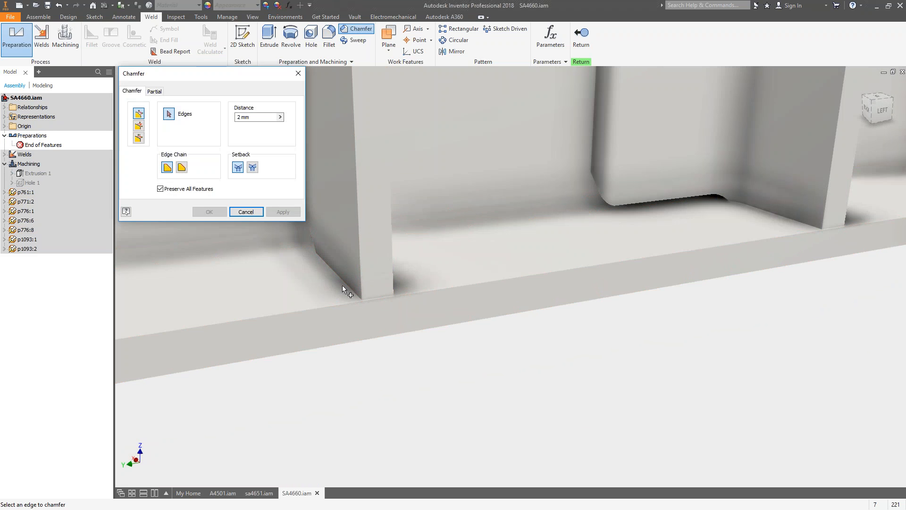
left_click(353, 290)
left_click(383, 287)
left_click_drag(256, 117, 216, 118)
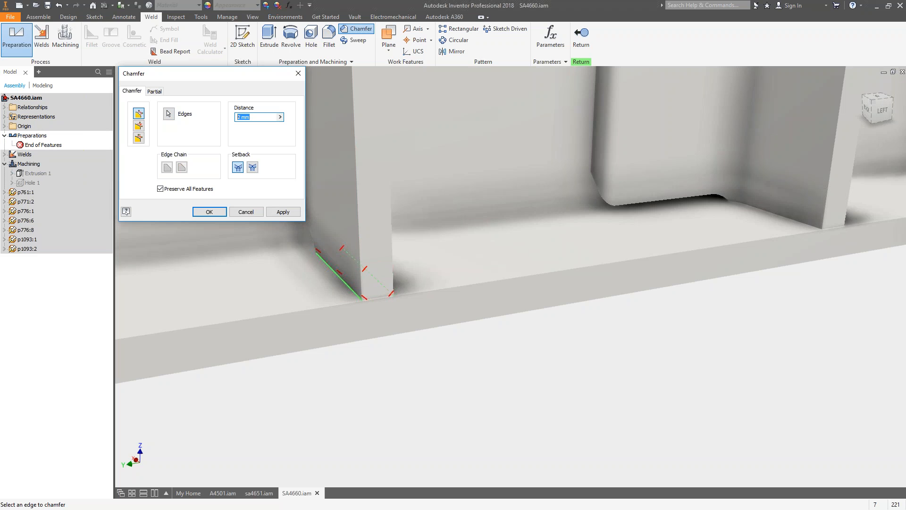
type("5")
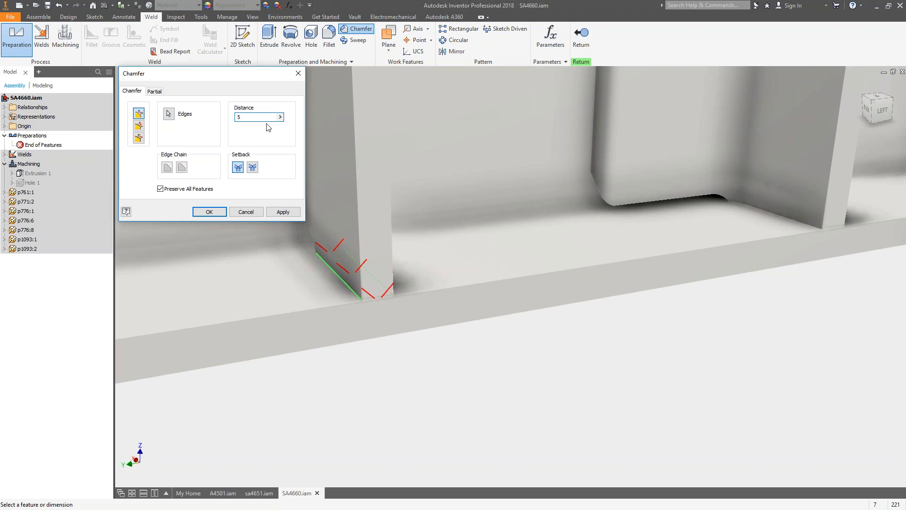
type("3")
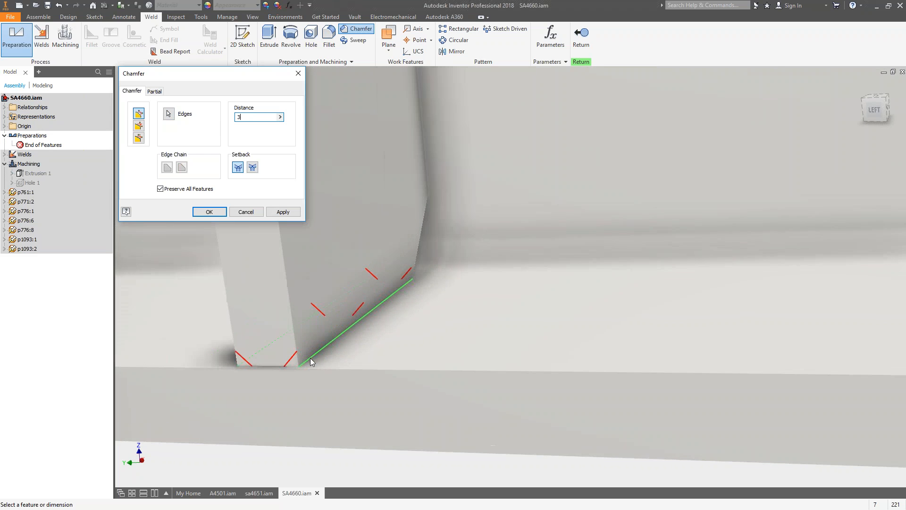
left_click(282, 212)
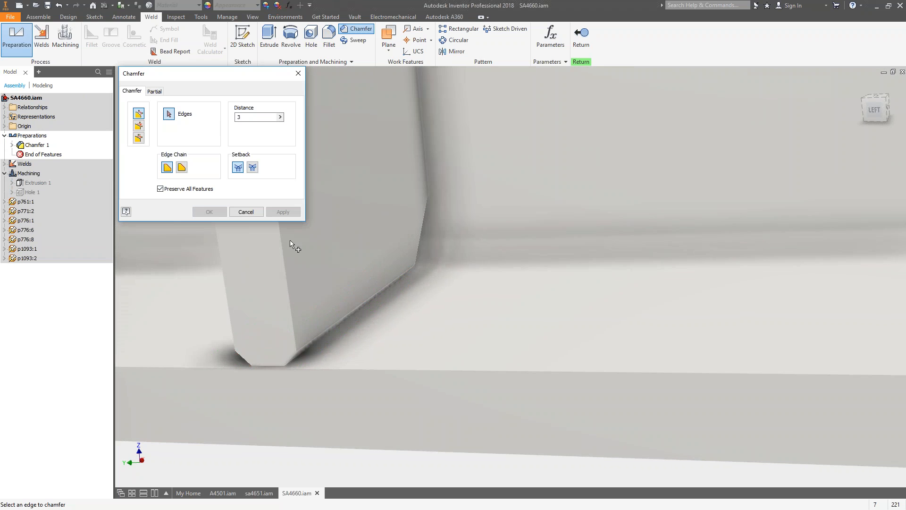
Chamfer the same stiffener's top edges under the upper flange with a 3 mm distance
middle_click_drag(402, 118, 461, 381)
middle_click_drag(416, 166, 425, 332)
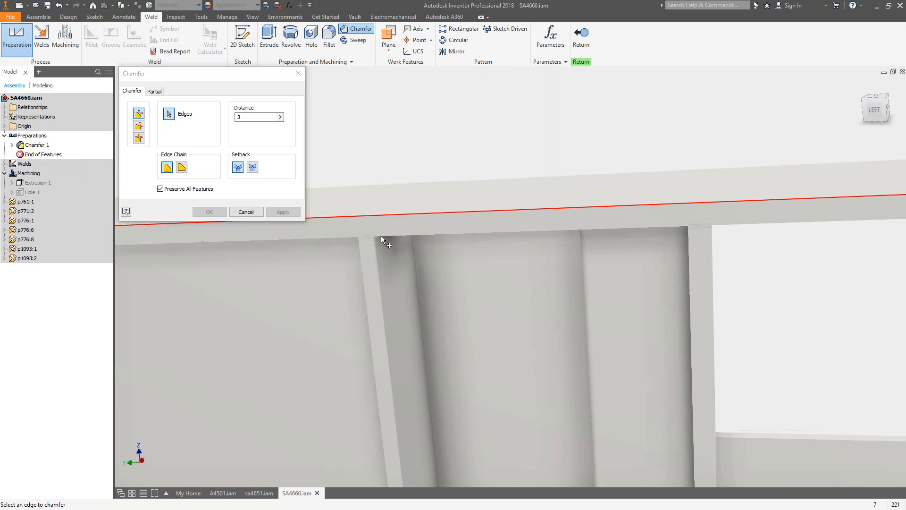
scroll(386, 243, "down", 3)
left_click(376, 225)
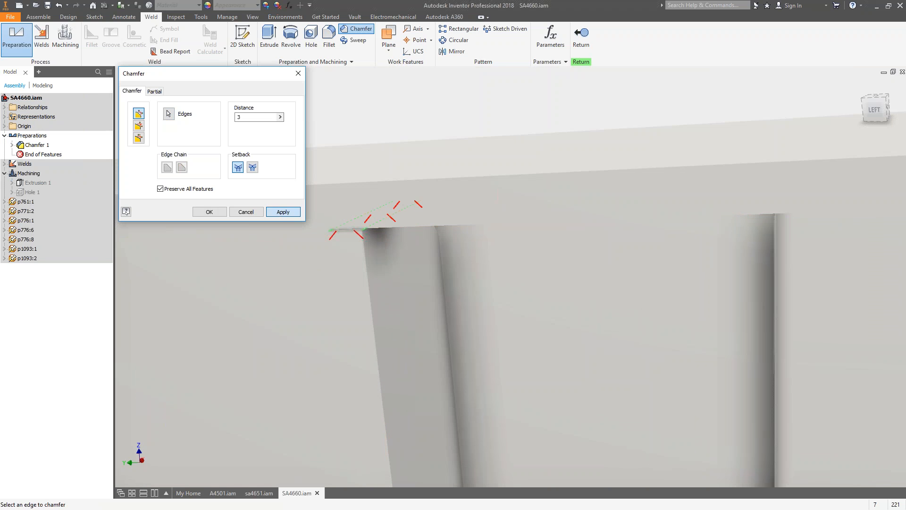
left_click(283, 211)
left_click(246, 212)
Fillet the two vertical outer edges of the chamfered stiffener as a preparation feature
middle_click_drag(402, 164, 417, 151, "shift")
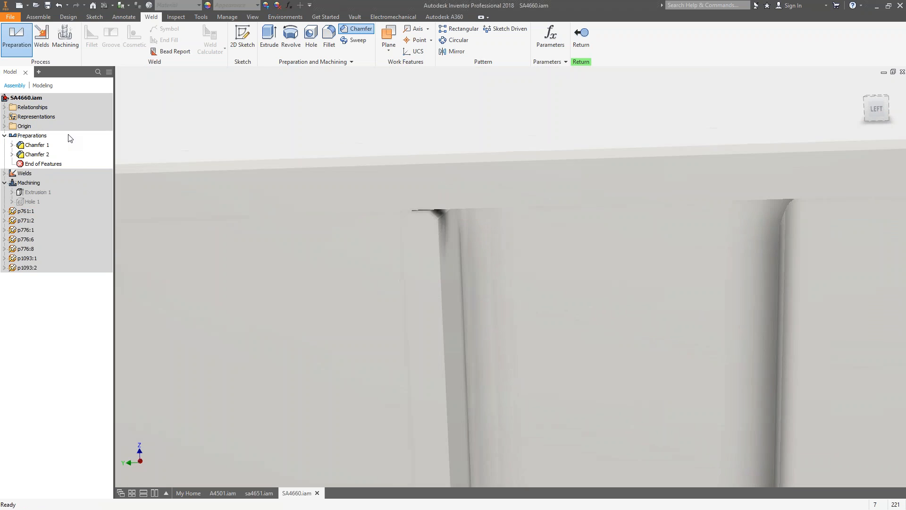
middle_click_drag(383, 110, 498, 103, "shift")
middle_click_drag(497, 142, 494, 157, "shift")
left_click(329, 36)
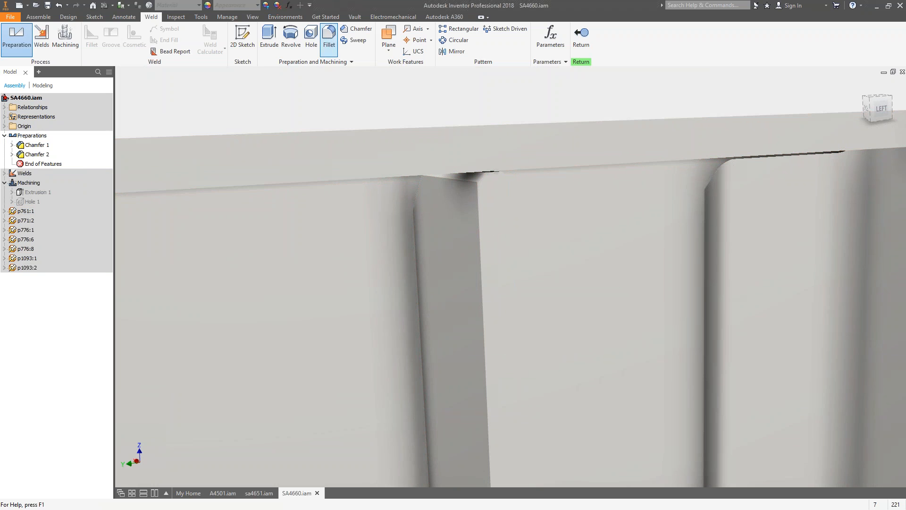
left_click(417, 239)
mouse_move(573, 257)
middle_mouse_down("shift")
mouse_move(553, 259)
mouse_move(572, 253)
middle_mouse_up("shift")
left_click(569, 254)
left_click(302, 205)
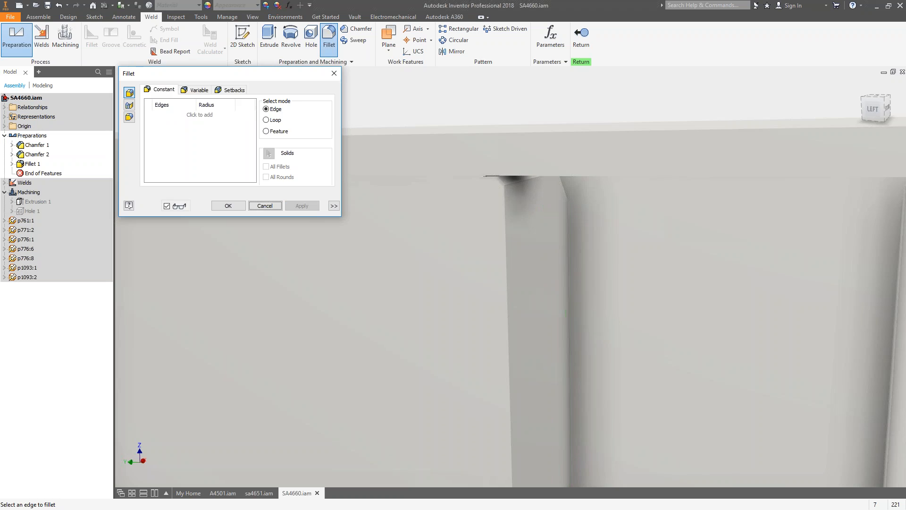
key("Escape")
Open part p776:8 from the weldment and examine its edges without the weld preparation features
middle_click_drag(504, 269, 485, 201, "shift")
right_click(484, 196)
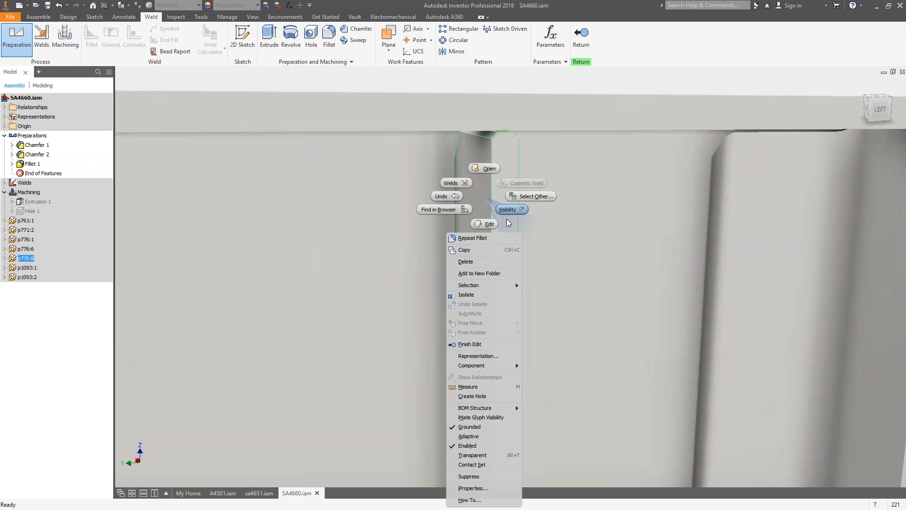
left_click(487, 168)
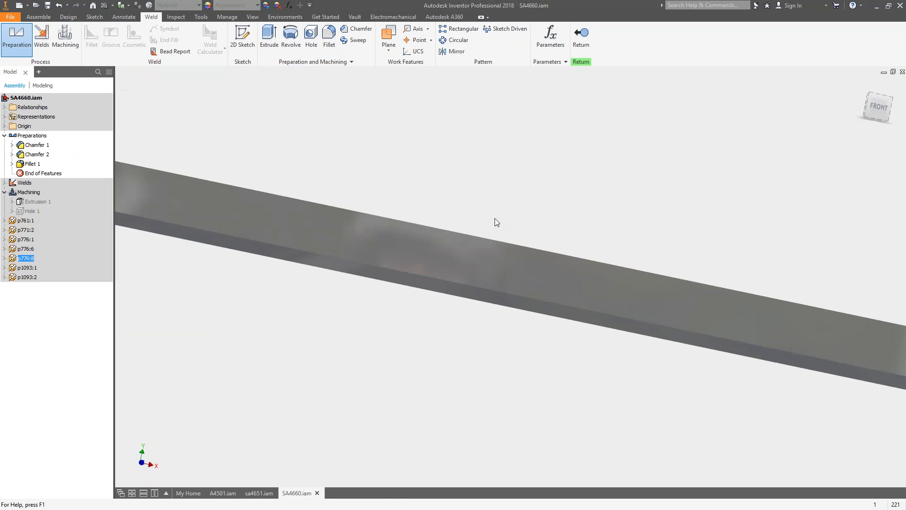
middle_click_drag(543, 127, 418, 114, "shift")
scroll(418, 115, "up", 5)
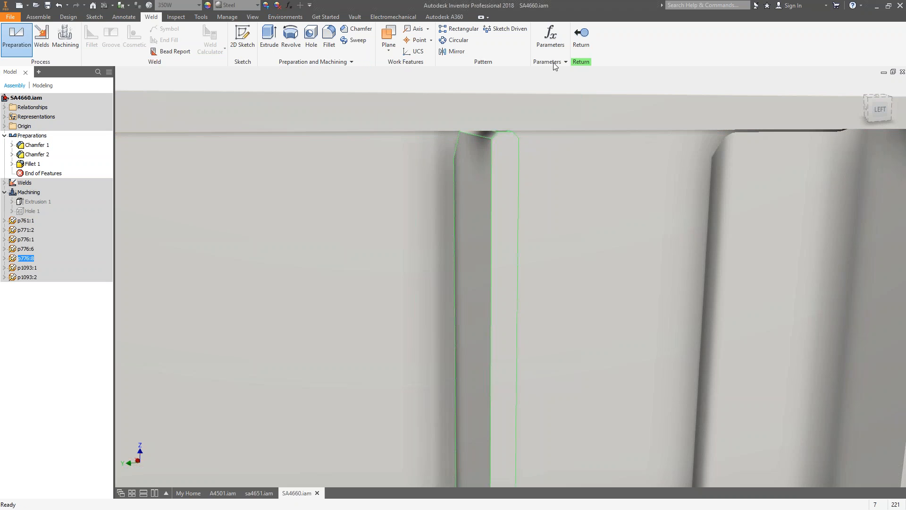
Leave preparation editing and open the weldment's Welds for editing at the foot of the chamfered stiffener
left_click(584, 36)
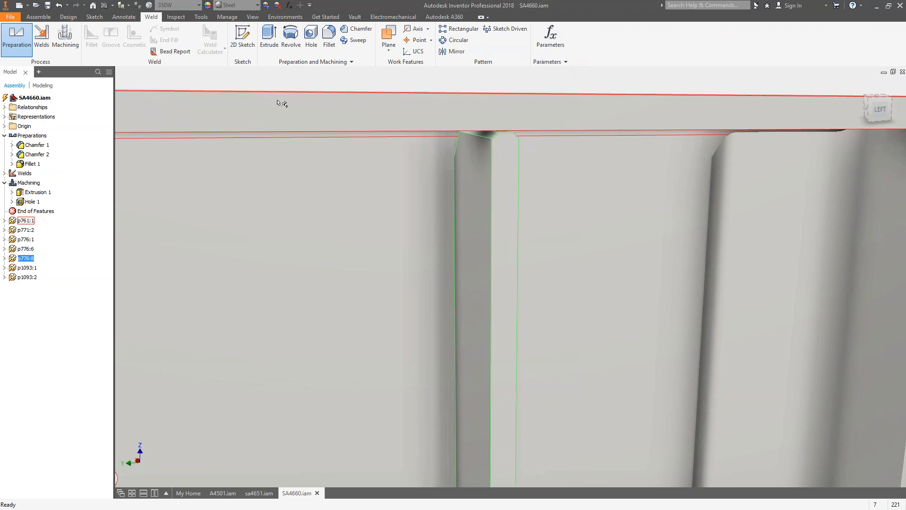
double_click(23, 174)
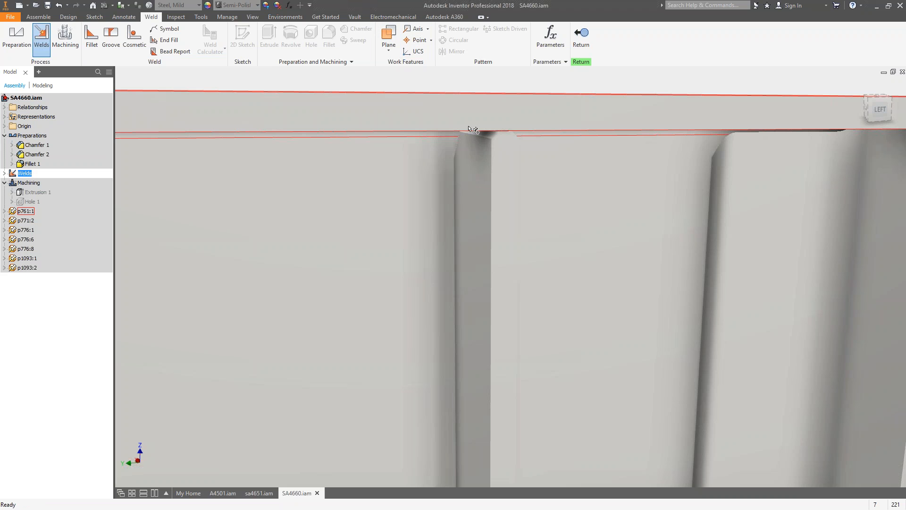
scroll(472, 134, "down", 2)
scroll(504, 145, "down", 4)
scroll(496, 367, "up", 5)
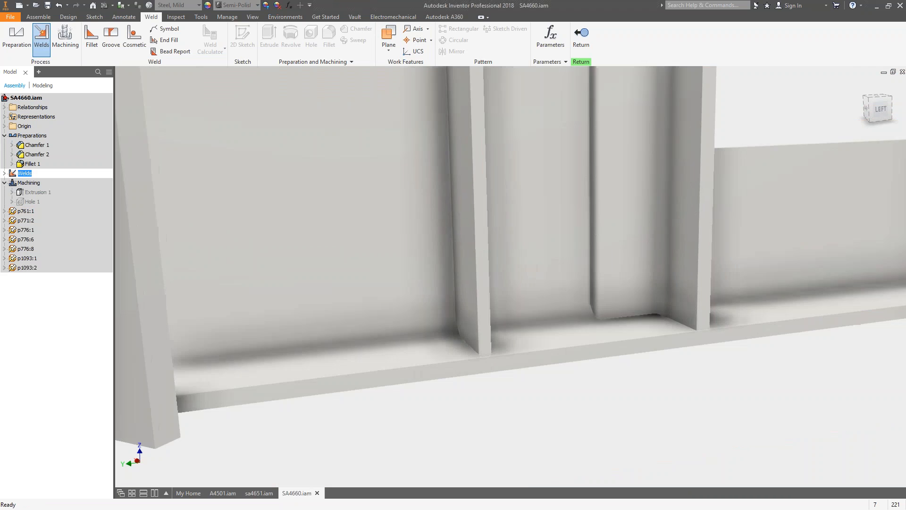
scroll(512, 406, "up", 3)
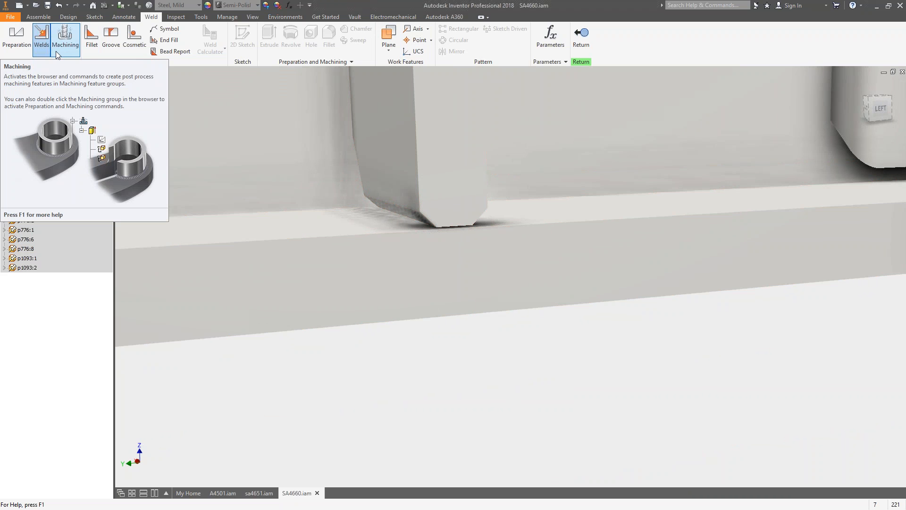
Try a fillet weld, taking the stiffener's bottom chamfer face and the lower flange's upper face as the first face set
left_click(90, 41)
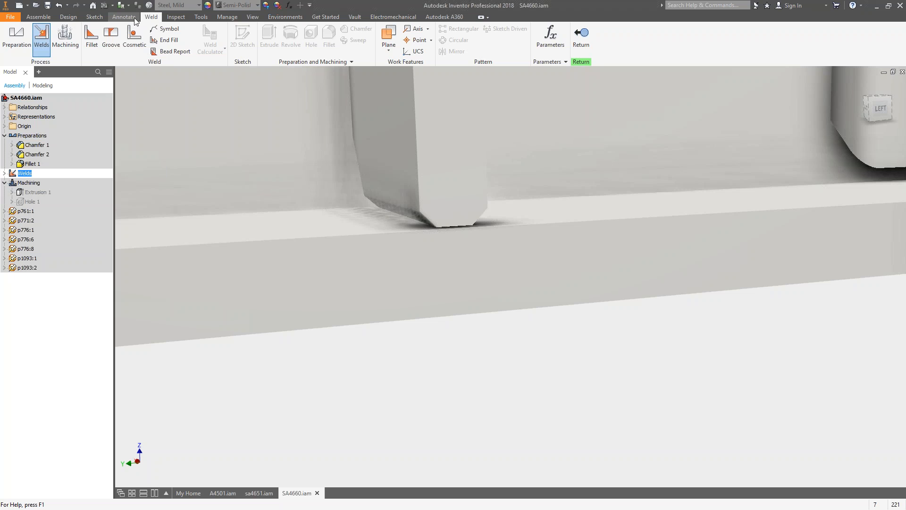
left_click(93, 52)
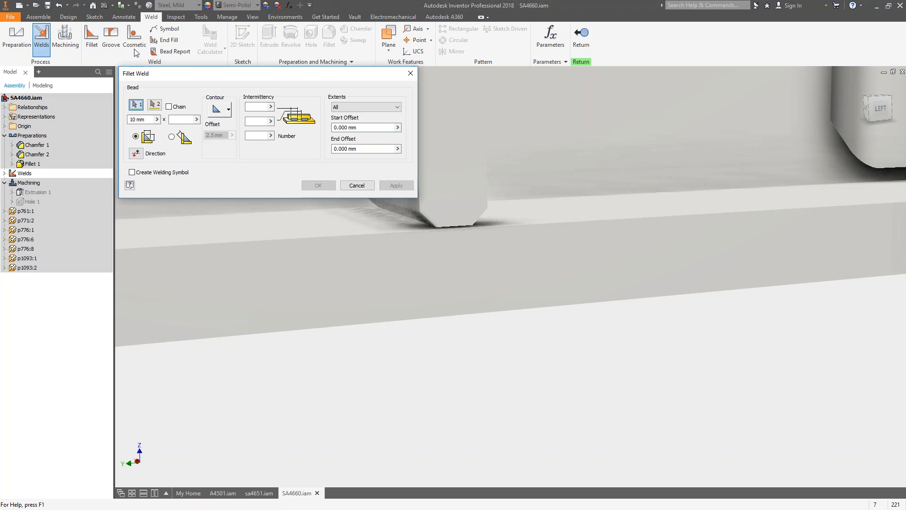
left_click_drag(284, 74, 224, 44)
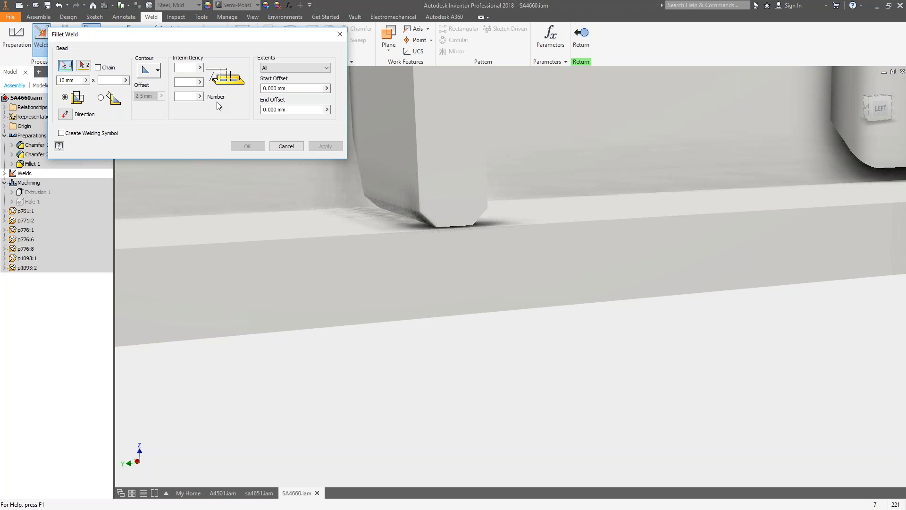
left_click(396, 213)
left_click(384, 223)
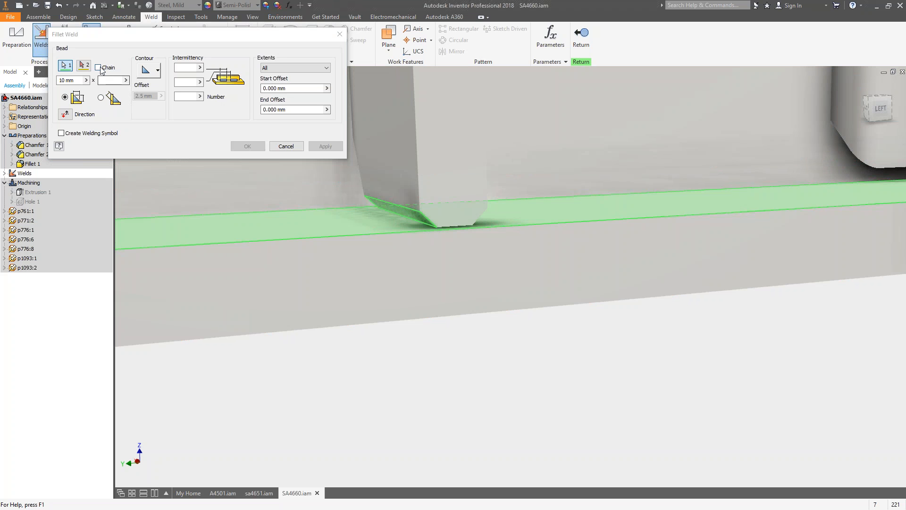
scroll(504, 289, "up", 2)
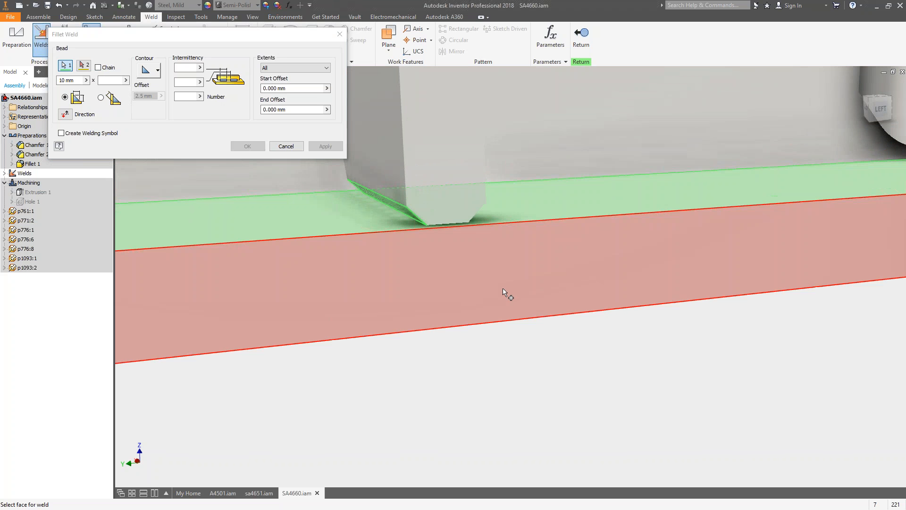
mouse_move(503, 293)
Include a welding symbol with the fillet weld and give the bead a convex contour
left_click(61, 133)
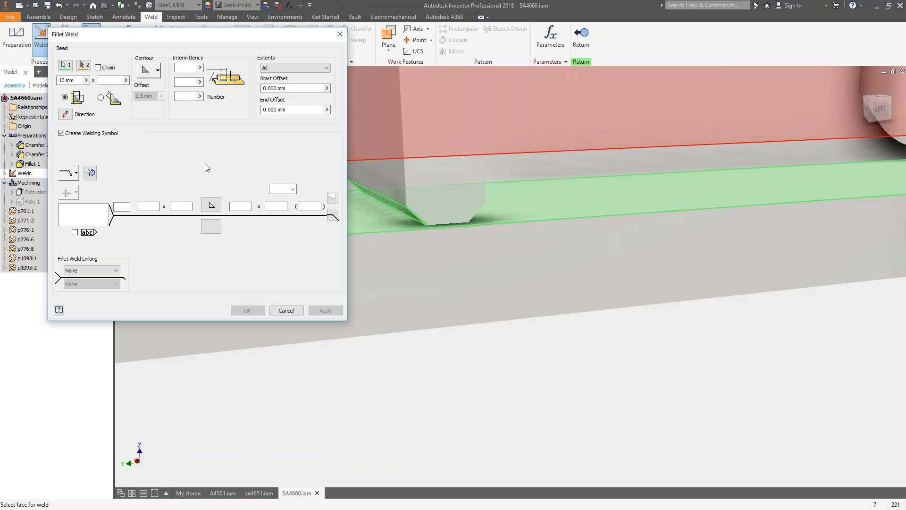
left_click_drag(267, 36, 224, 30)
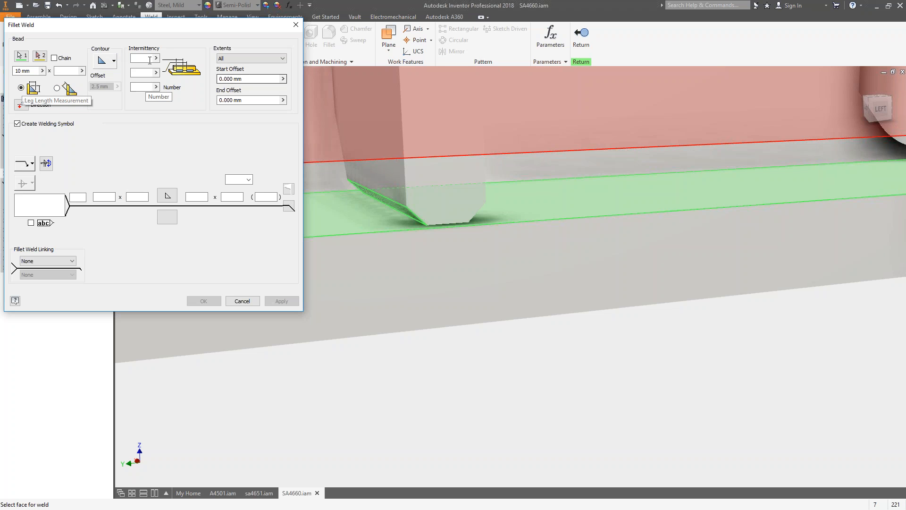
left_click(113, 62)
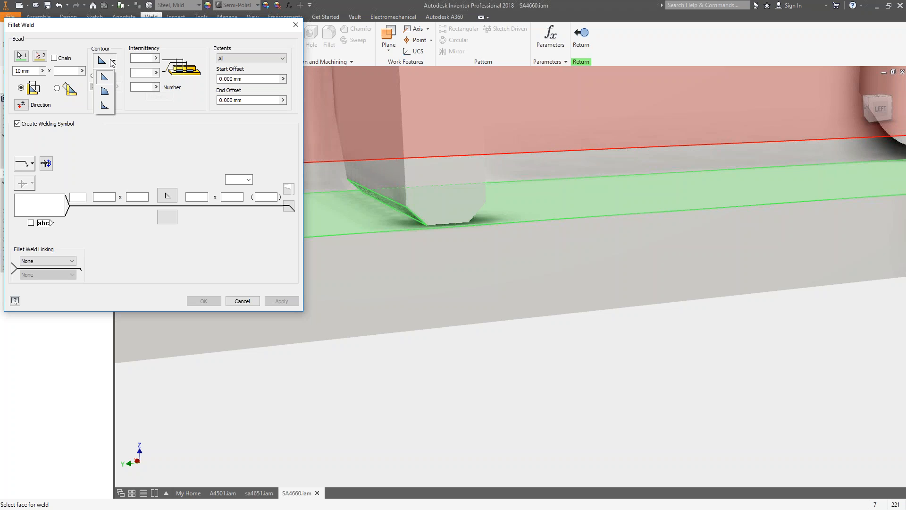
left_click(105, 106)
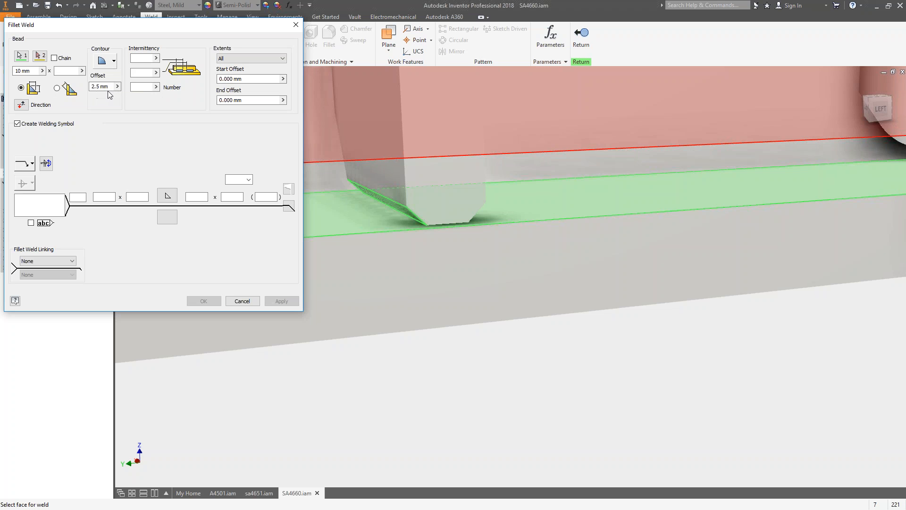
Set both fillet weld leg lengths to 3, then abandon the weld
left_click(33, 71)
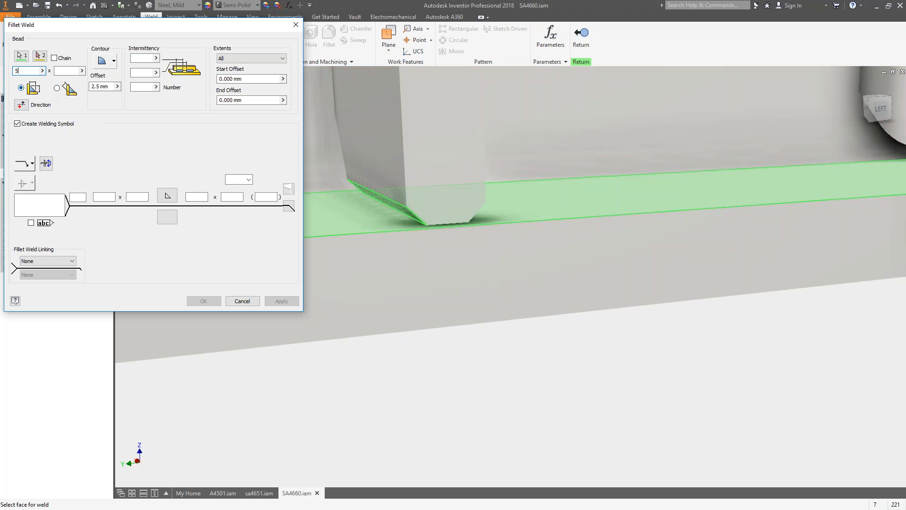
type("5")
type("3")
key("Tab")
type("3")
scroll(480, 166, "down", 5)
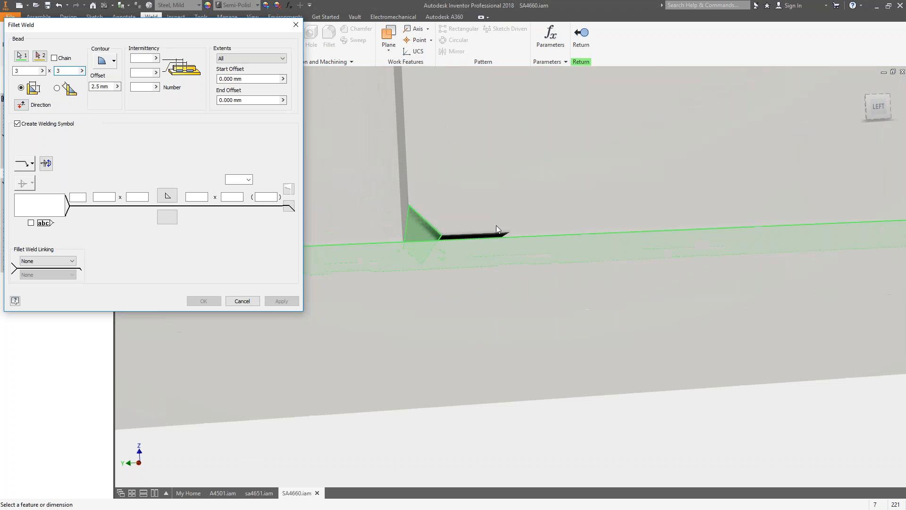
middle_click_drag(504, 222, 476, 182, "shift")
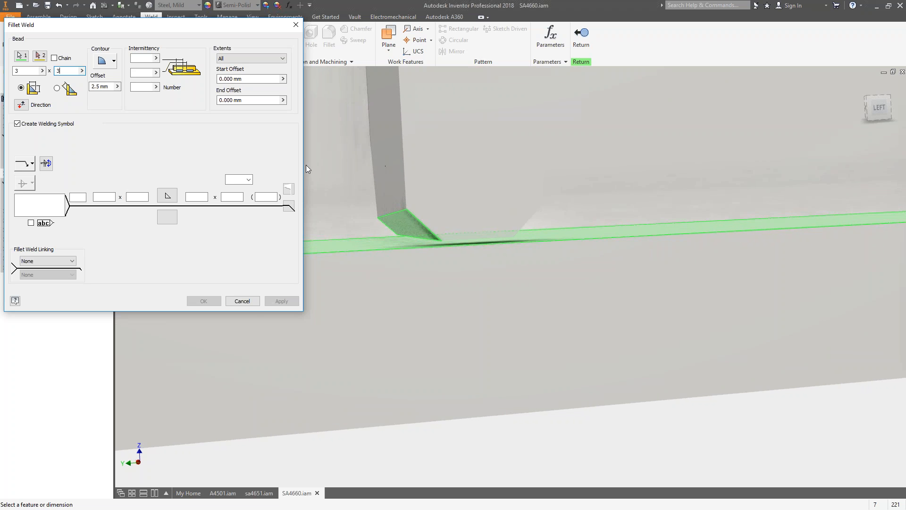
left_click(254, 303)
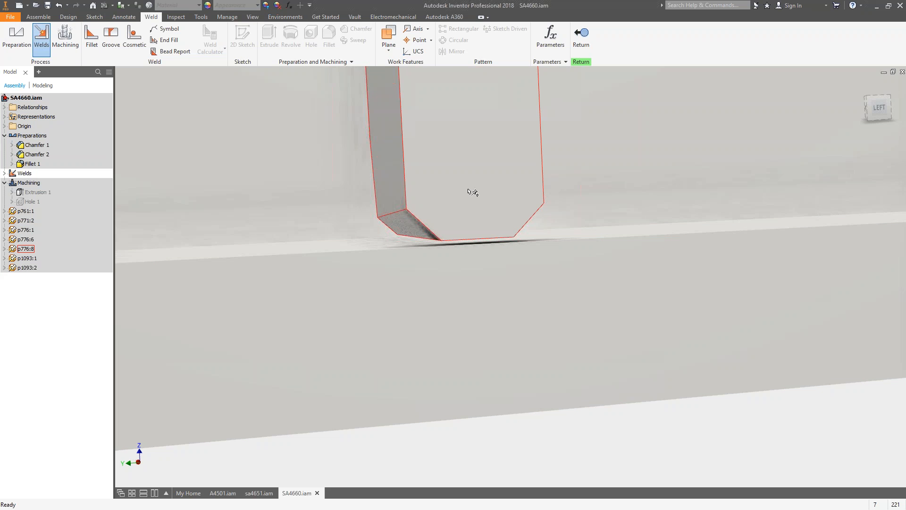
Check the stiffener's top end under the upper flange and finish editing the welds
scroll(469, 173, "down", 6)
middle_click_drag(468, 174, 459, 340)
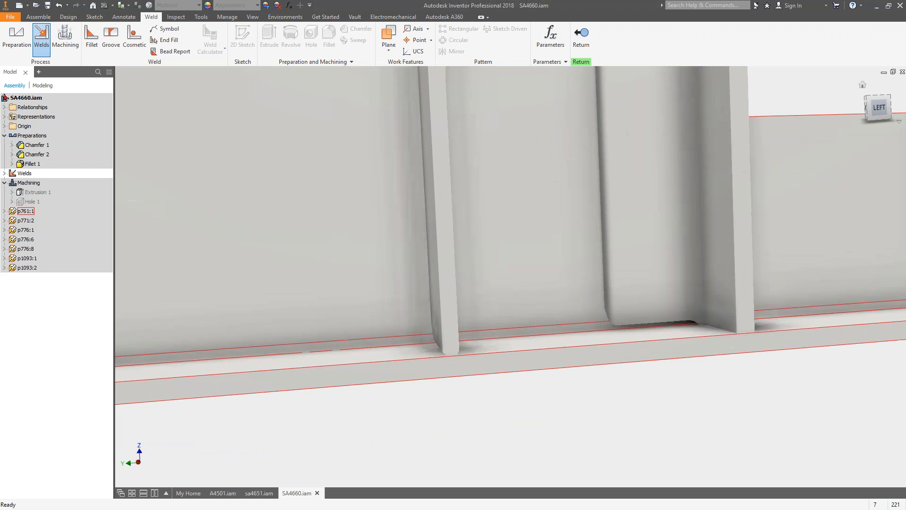
left_click(883, 110)
scroll(427, 233, "up", 6)
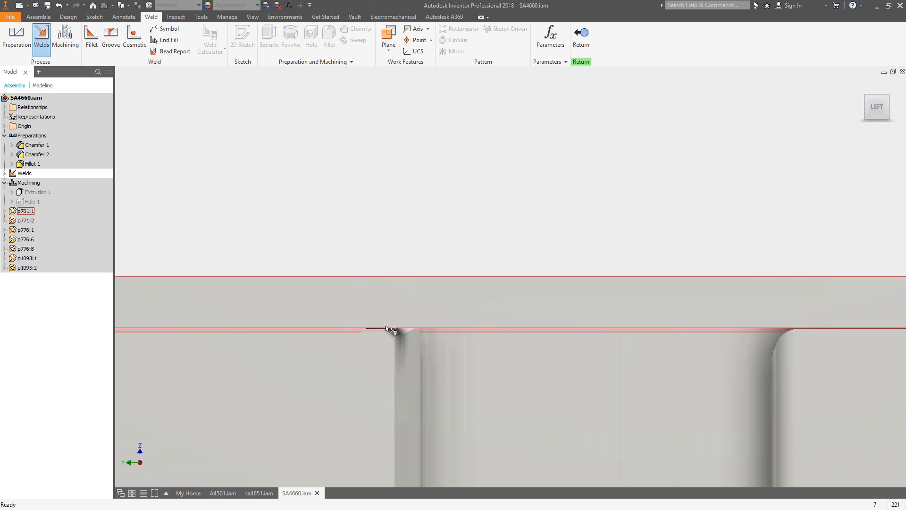
scroll(385, 334, "up", 2)
scroll(387, 309, "down", 2)
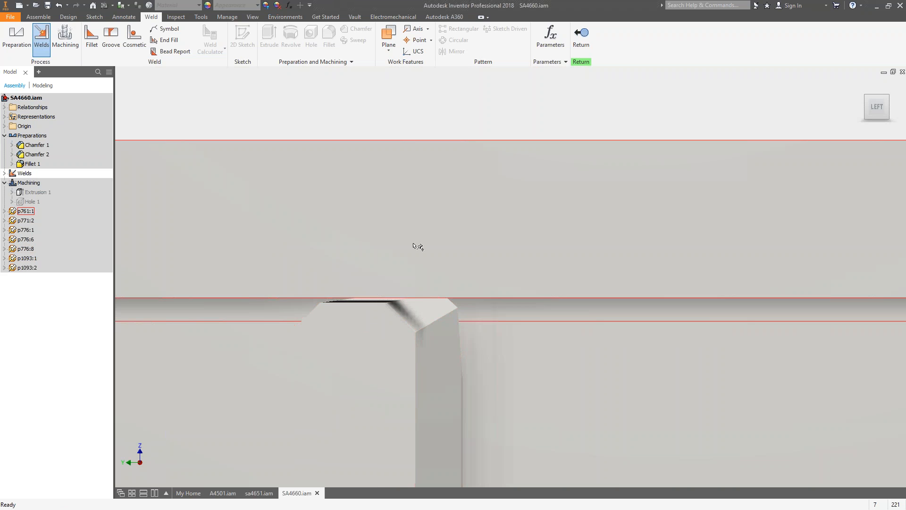
scroll(434, 240, "down", 2)
middle_click_drag(424, 288, 478, 211)
middle_click_drag(340, 125, 466, 127, "shift")
right_click(340, 125)
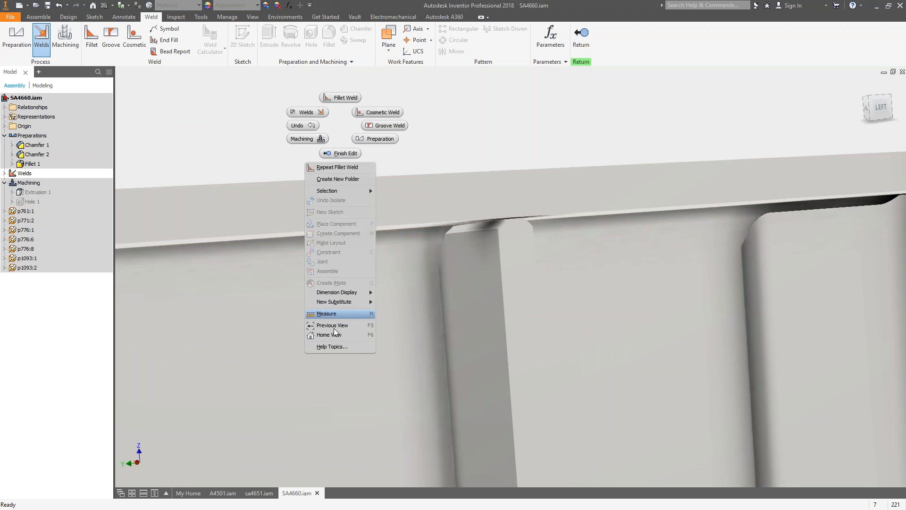
left_click(345, 154)
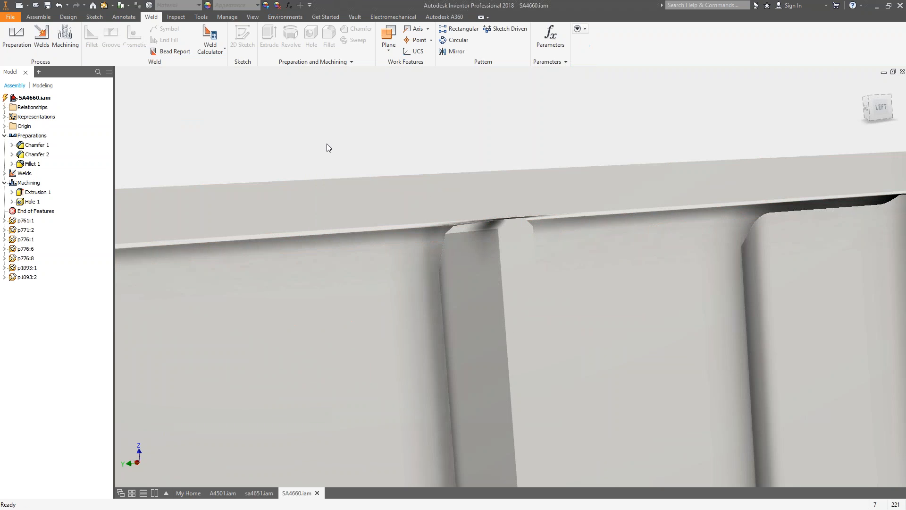
Unground the chamfered stiffener p776:8 and expand its Origin folder
left_click(494, 300)
left_click(5, 258)
left_click(12, 268)
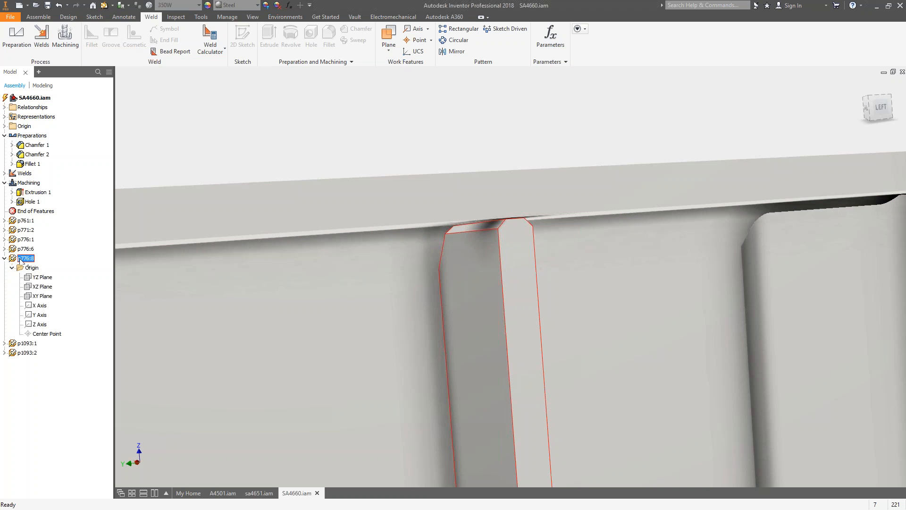
right_click(19, 259)
left_click(43, 397)
left_click_drag(510, 258, 511, 259)
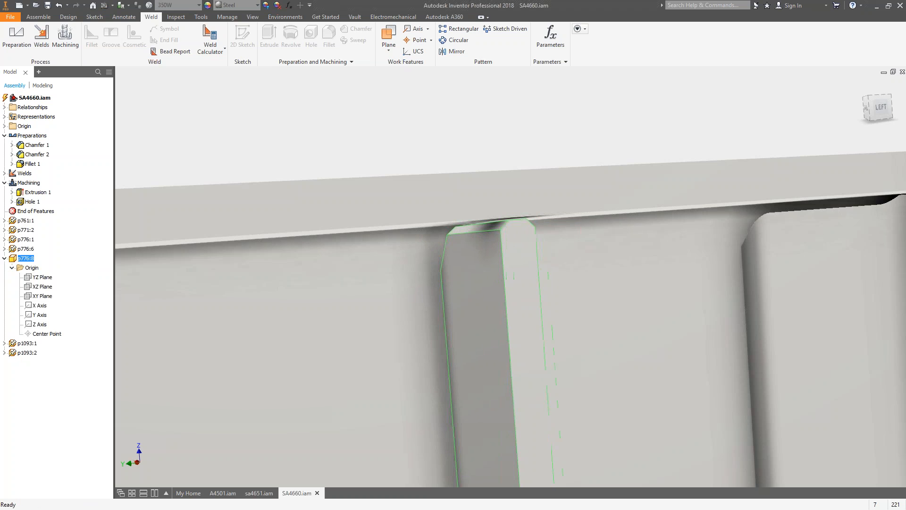
Mate the stiffener's top face to the underside of the upper flange with a 0 mm offset
key("c")
scroll(534, 224, "up", 5)
left_click(501, 212)
scroll(496, 217, "down", 2)
left_click(397, 242)
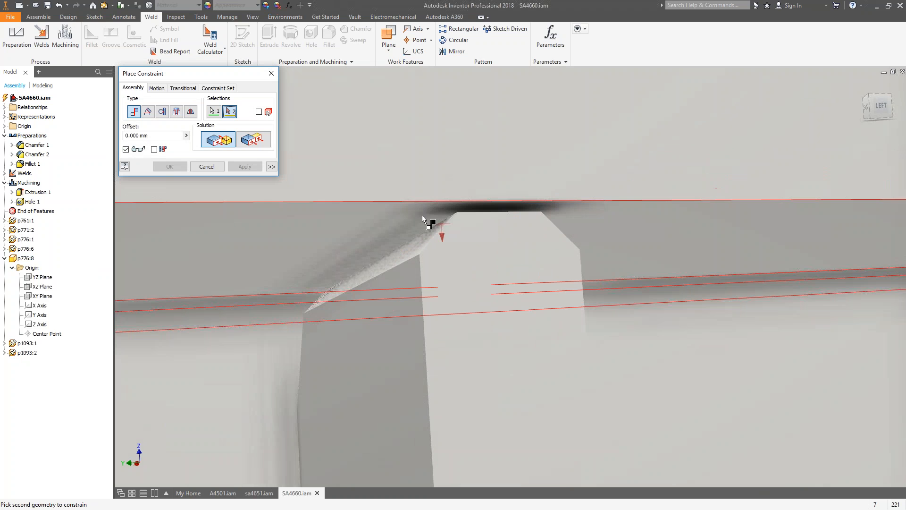
left_click(245, 166)
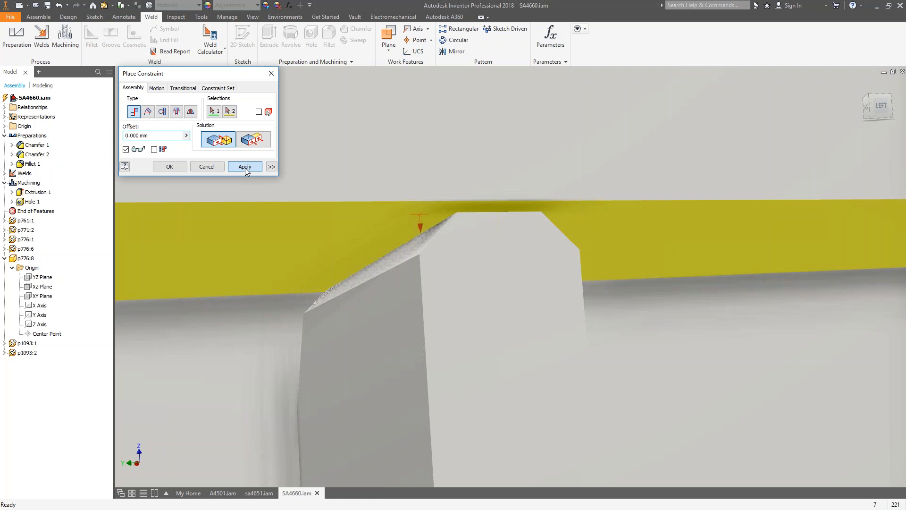
scroll(390, 170, "down", 8)
middle_click_drag(474, 174, 670, 157, "shift")
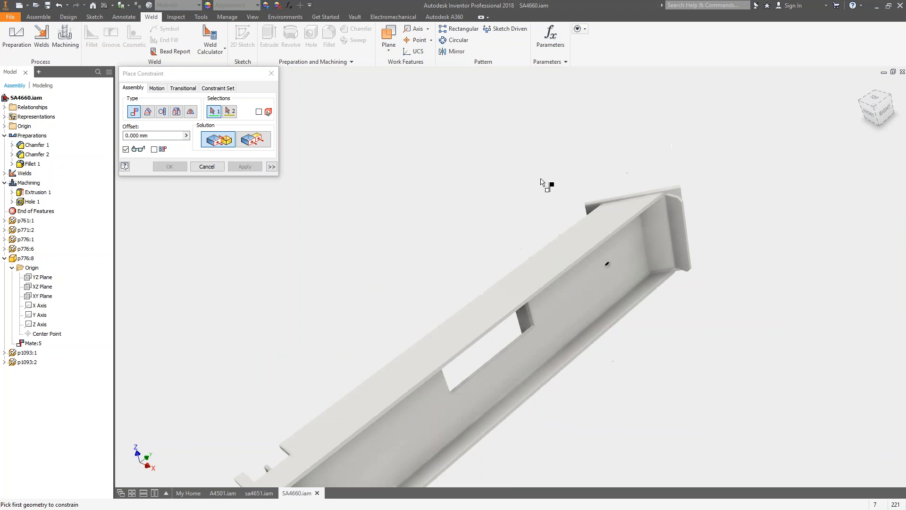
left_click(206, 167)
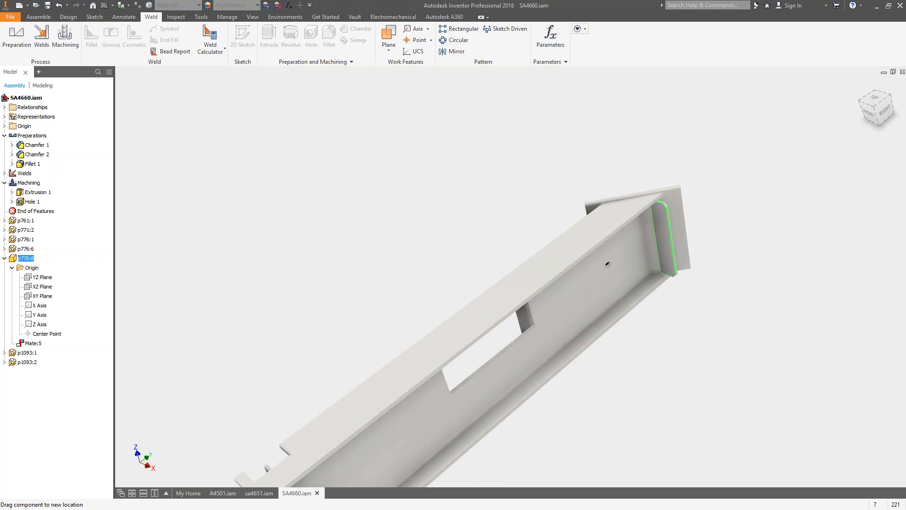
Pull the stiffener away from the web and constrain its narrow outer face flush with the upper flange's side face at 0 mm offset
left_click_drag(603, 240, 525, 230)
middle_click_drag(525, 230, 519, 252, "shift")
scroll(512, 257, "down", 5)
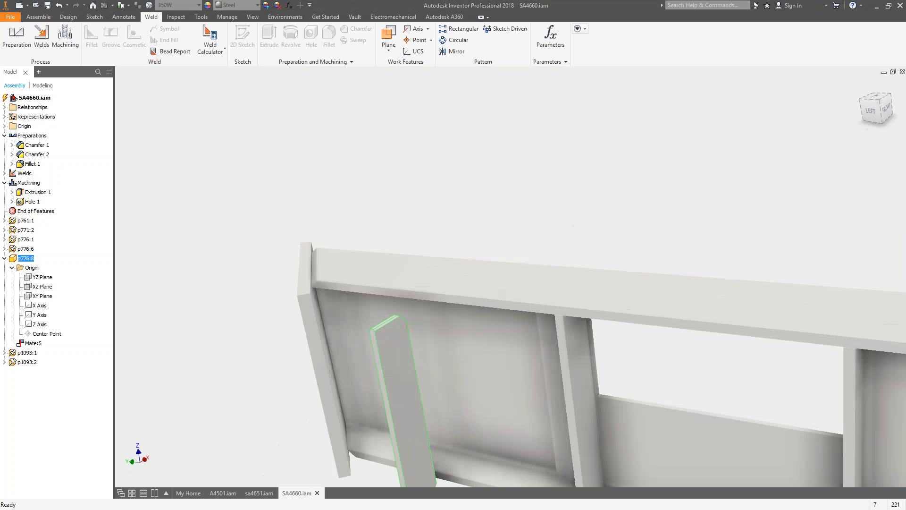
scroll(348, 208, "up", 4)
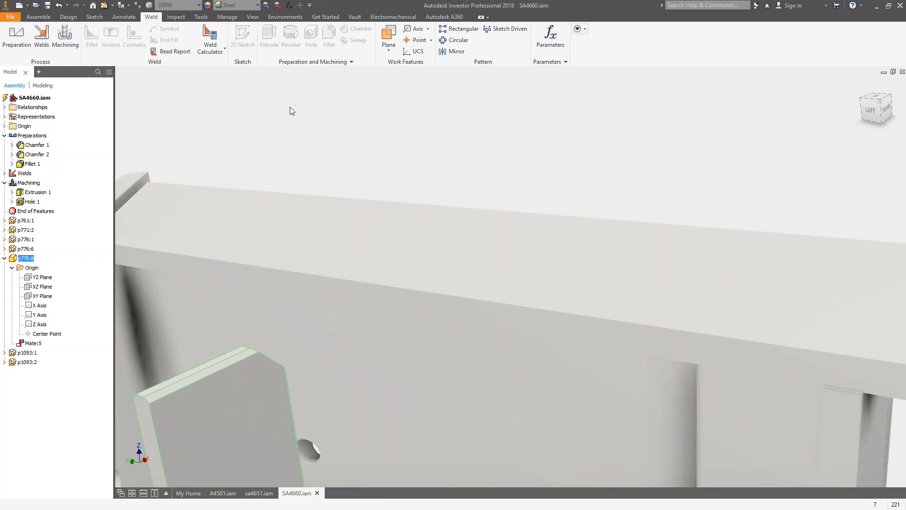
key("c")
left_click(253, 139)
left_click(146, 416)
left_click(243, 274)
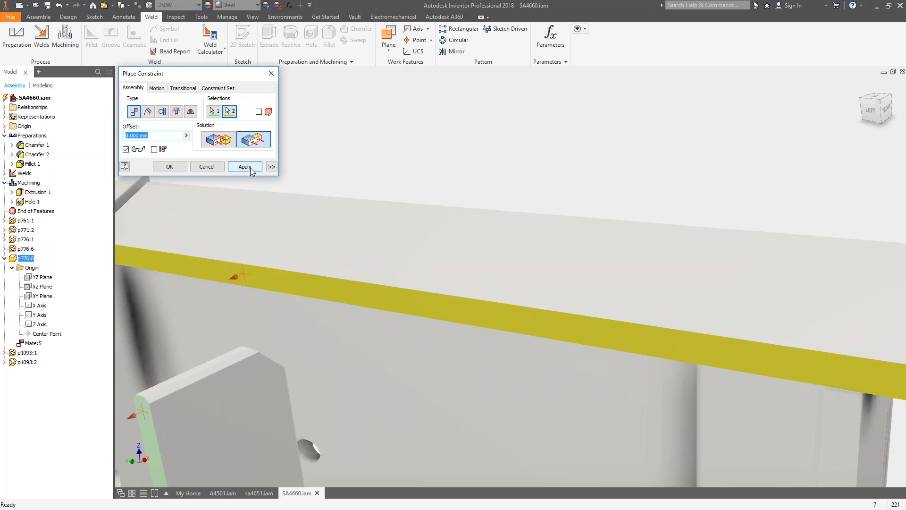
left_click(246, 167)
scroll(298, 191, "up", 5)
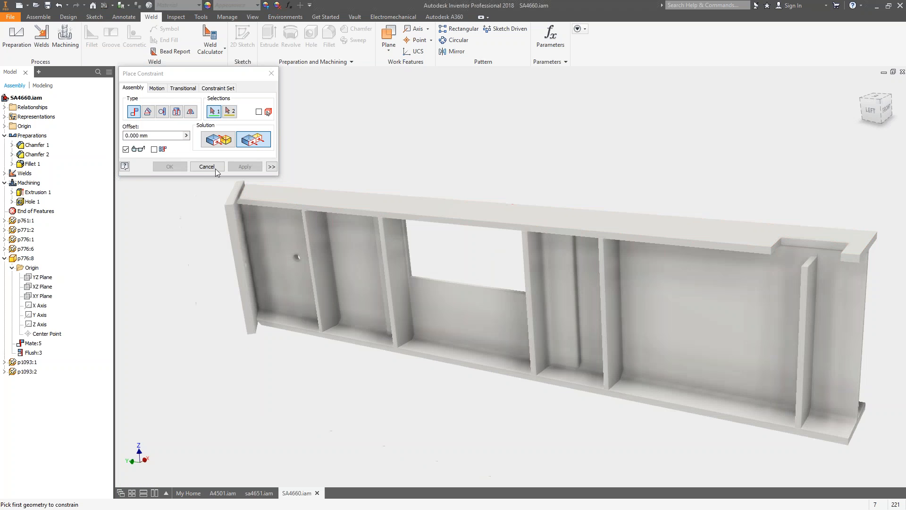
Slide stiffener p776:8 slightly along the upper flange near the round web hole and ground it
left_click(215, 169)
left_click_drag(318, 238, 307, 248)
middle_click_drag(307, 248, 403, 234, "shift")
left_click_drag(305, 238, 306, 236)
right_click(306, 206)
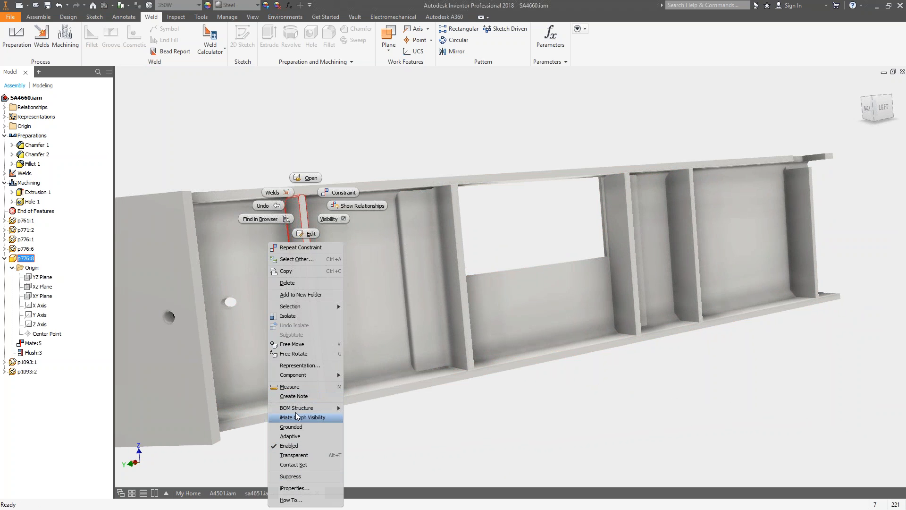
left_click(298, 428)
Try a fillet weld between the stiffener's chamfered top end and the upper flange's underside, switching the welding symbol option on and off
middle_click_drag(339, 397, 343, 396, "shift")
scroll(301, 183, "up", 10)
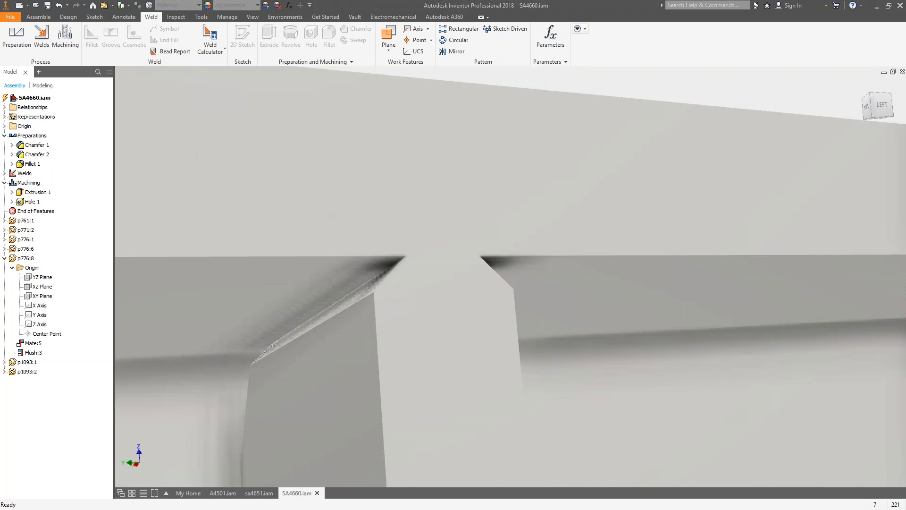
middle_click_drag(351, 128, 370, 136)
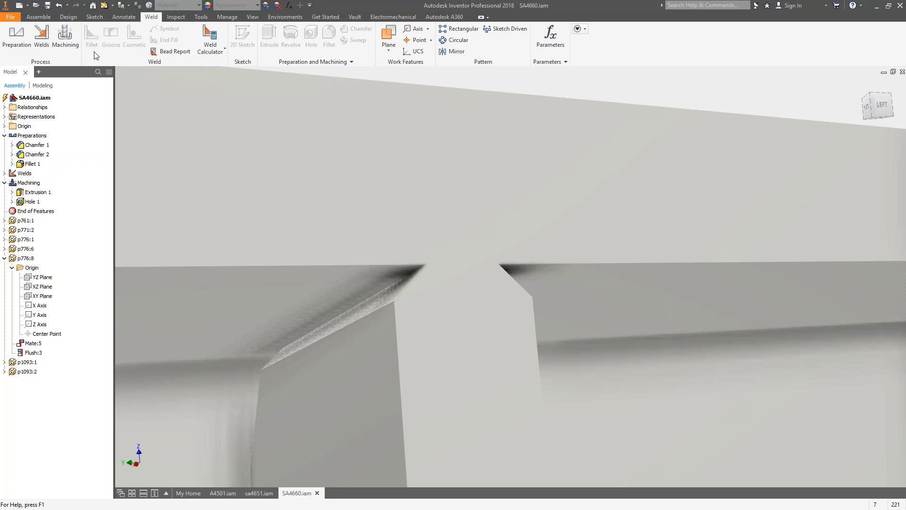
left_click(42, 39)
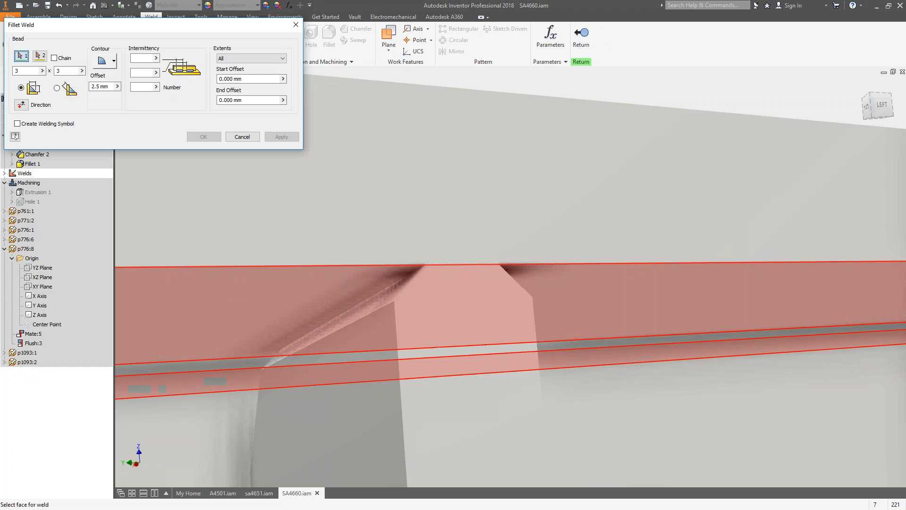
left_click(357, 273)
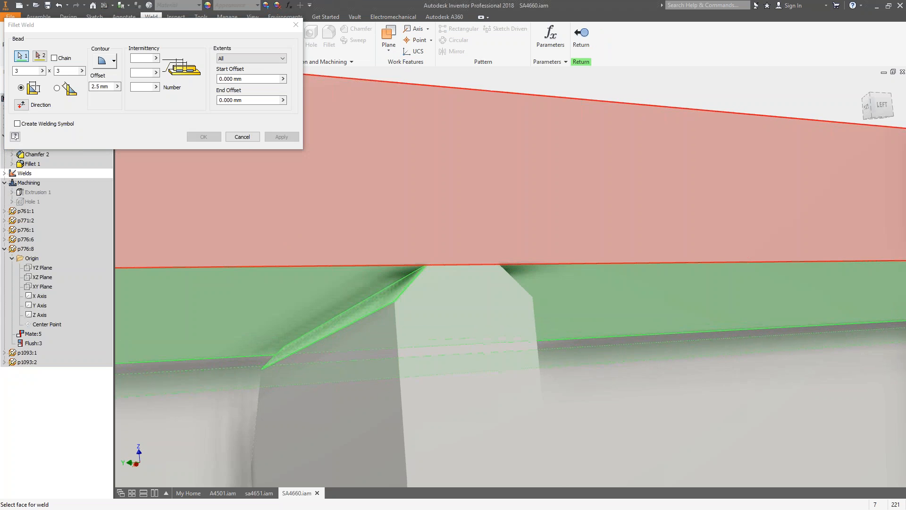
middle_click_drag(357, 236, 336, 260, "shift")
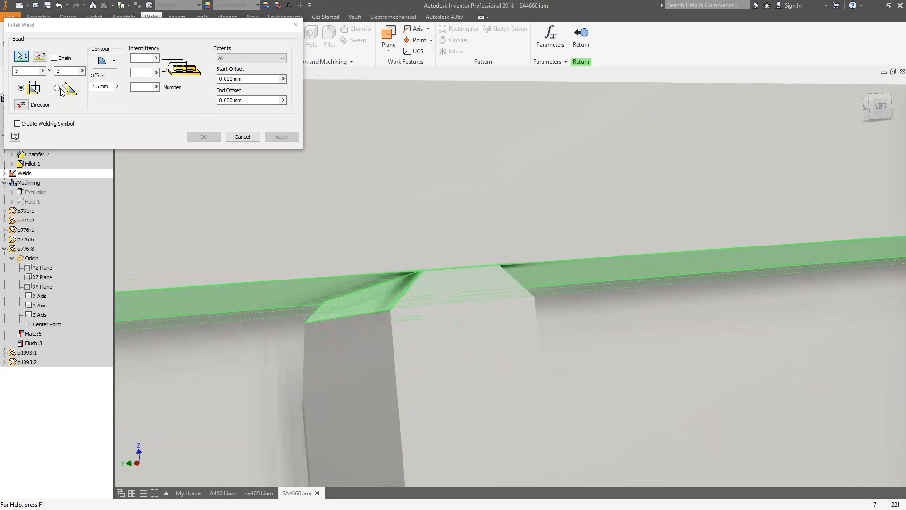
left_click(18, 124)
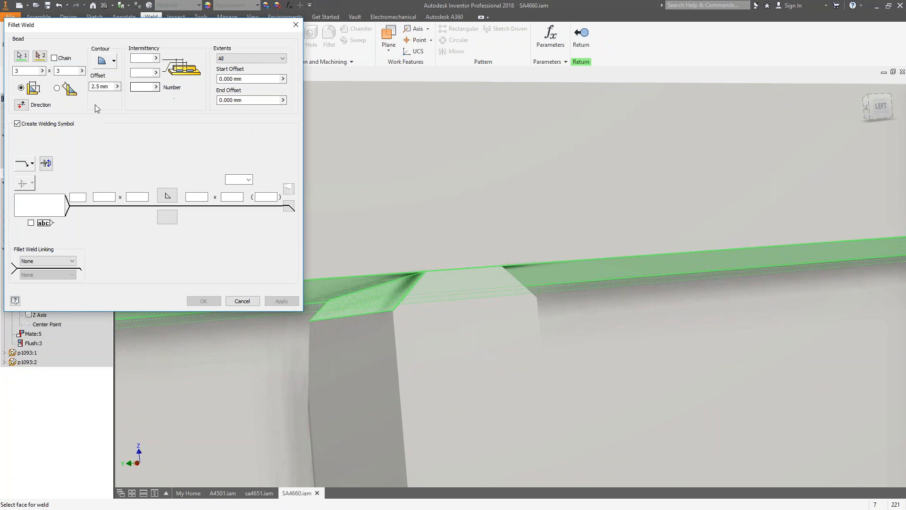
left_click(19, 125)
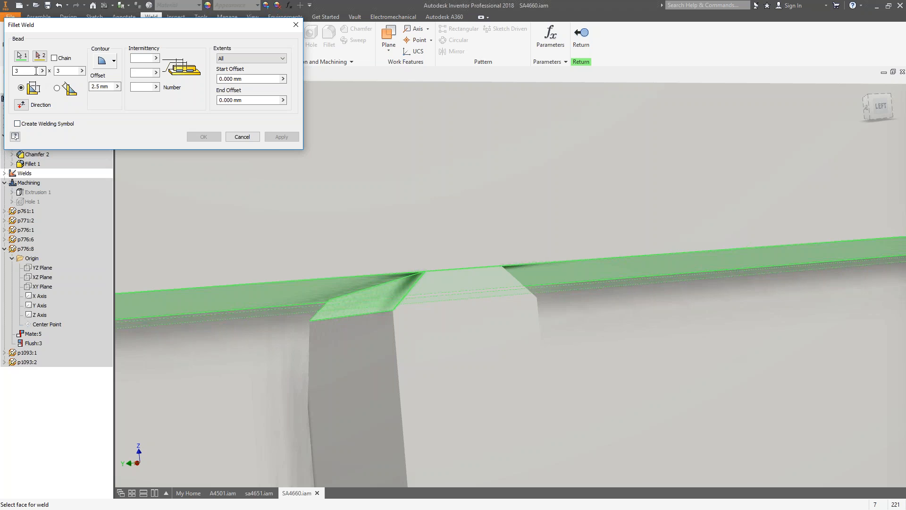
Try a flat contour, 2 x 2 leg lengths and All extents on the stiffener's fillet weld, and cancel it
left_click(114, 62)
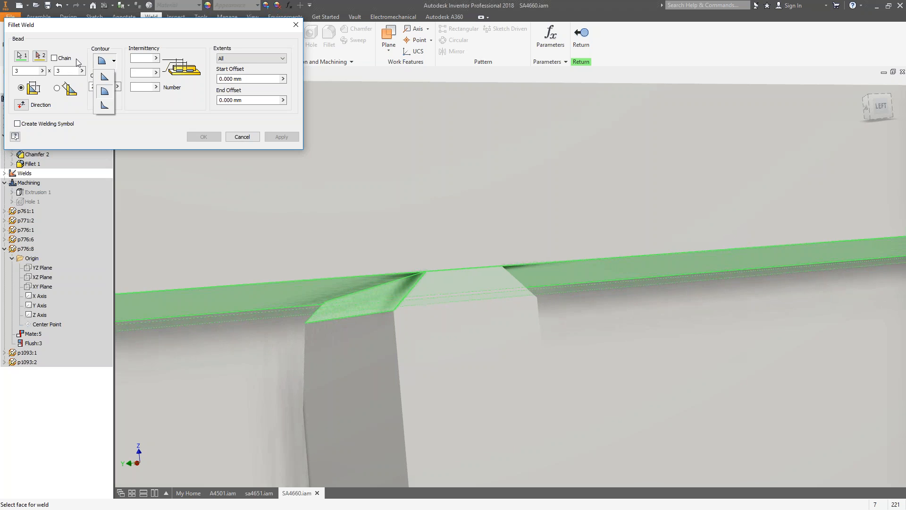
left_click(153, 130)
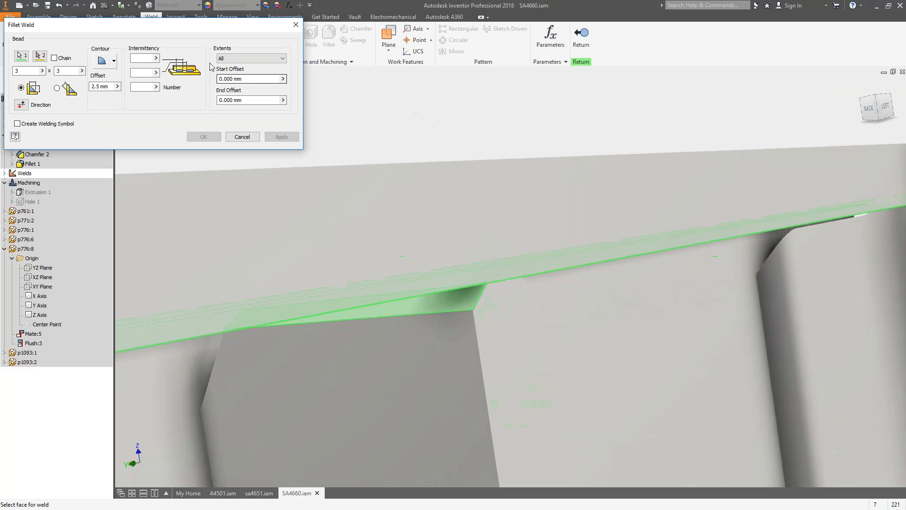
left_click(117, 86)
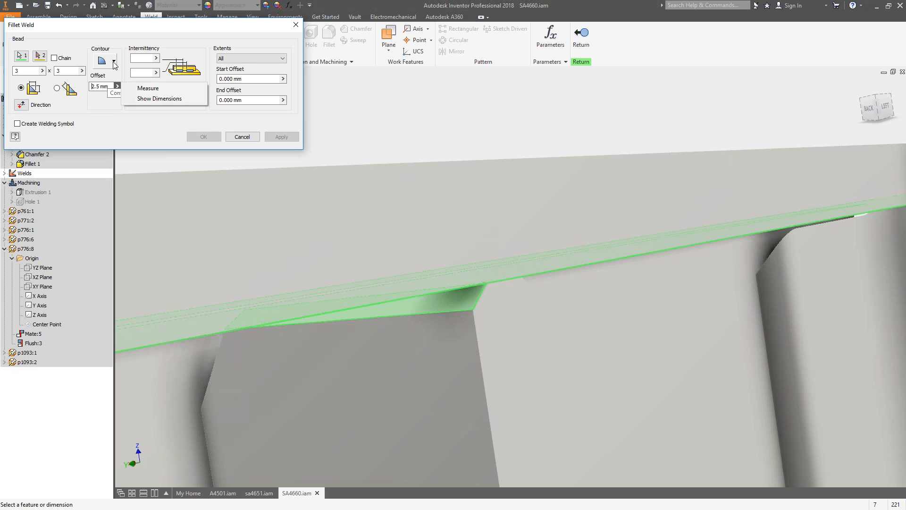
left_click(113, 62)
double_click(17, 70)
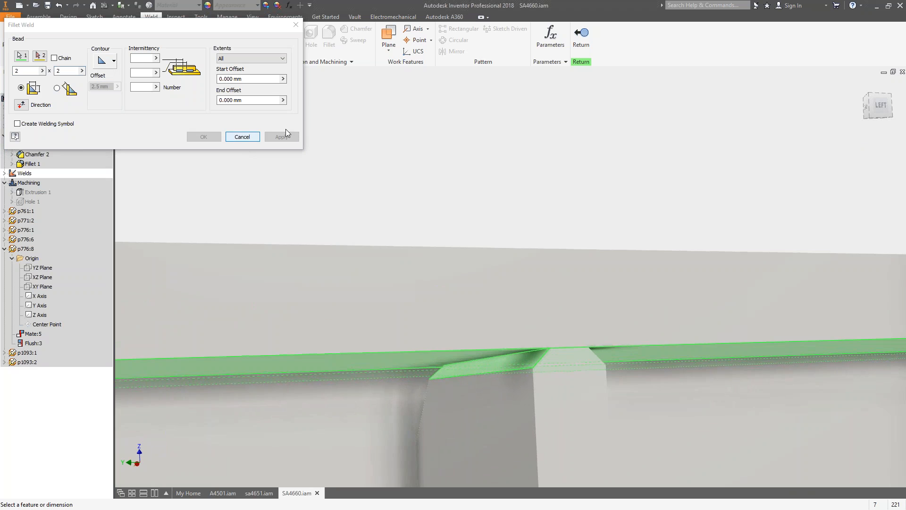
left_click(283, 59)
left_click(239, 73)
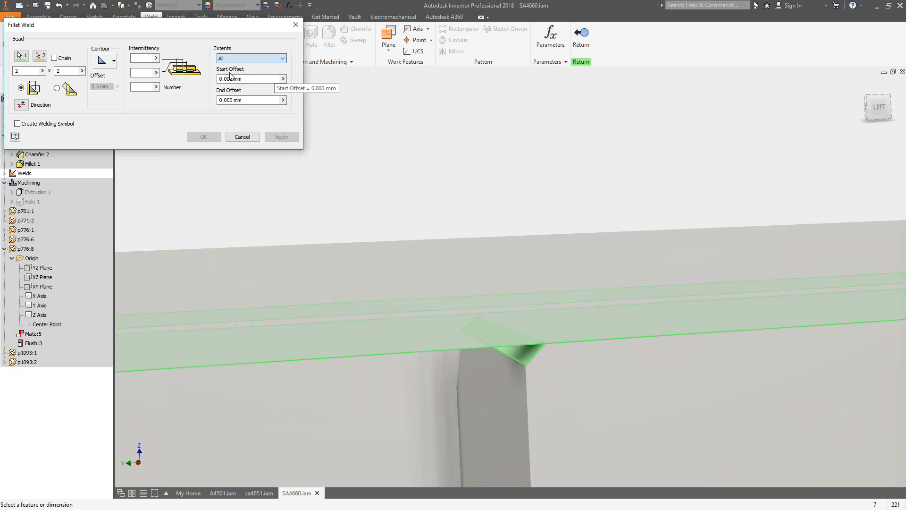
left_click(242, 137)
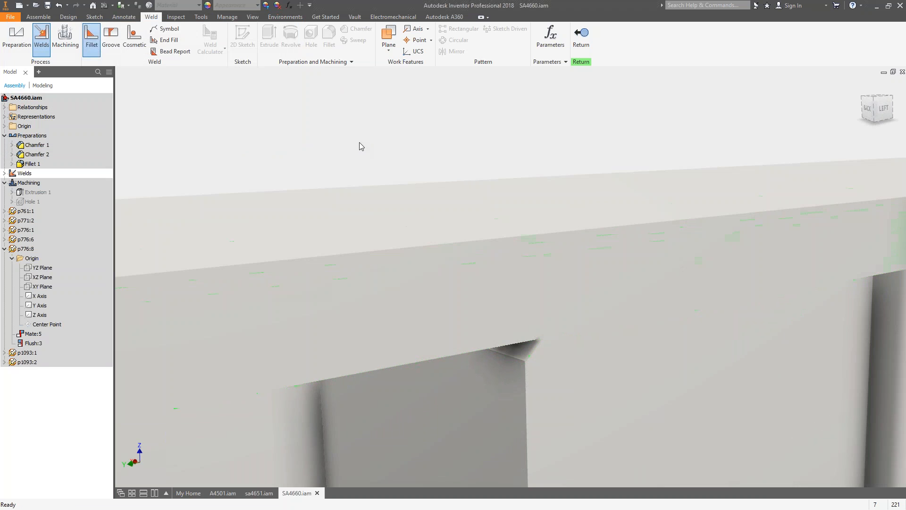
Finish editing the welds of the SA4660 beam
scroll(368, 166, "down", 5)
right_click(584, 116)
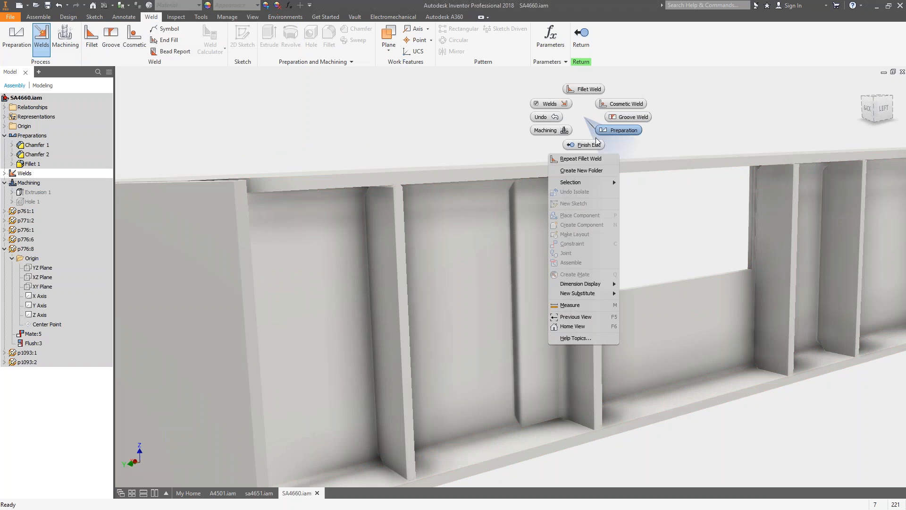
left_click(437, 172)
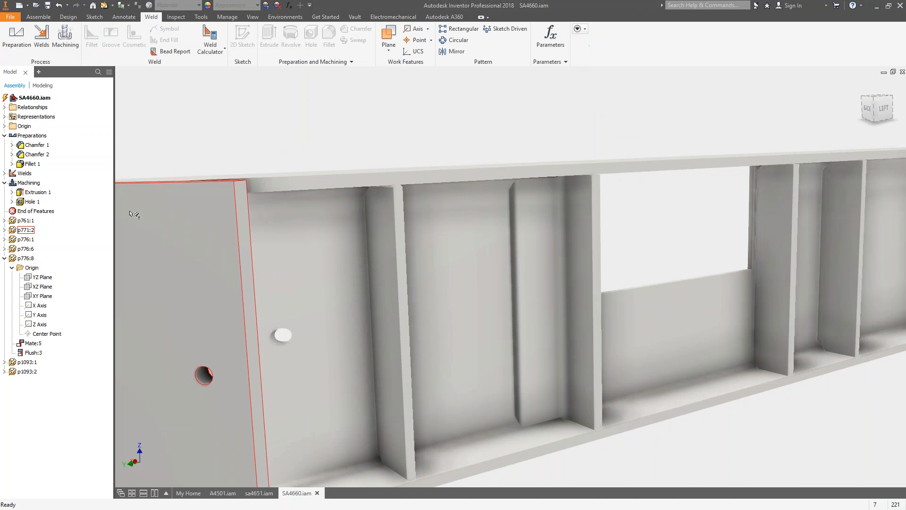
Switch to the A4501.iam assembly and open its subassembly sa4701 in its own window
left_click(258, 492)
left_click(223, 493)
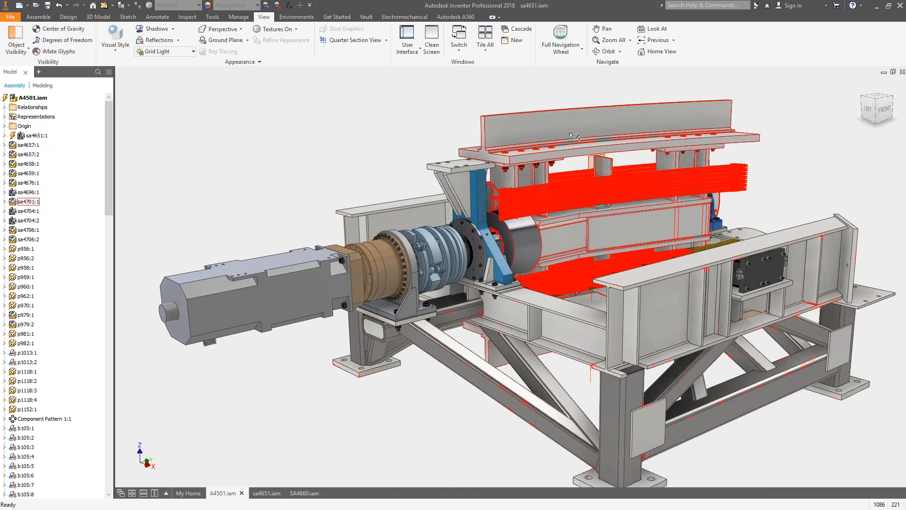
right_click(527, 157)
left_click(528, 129)
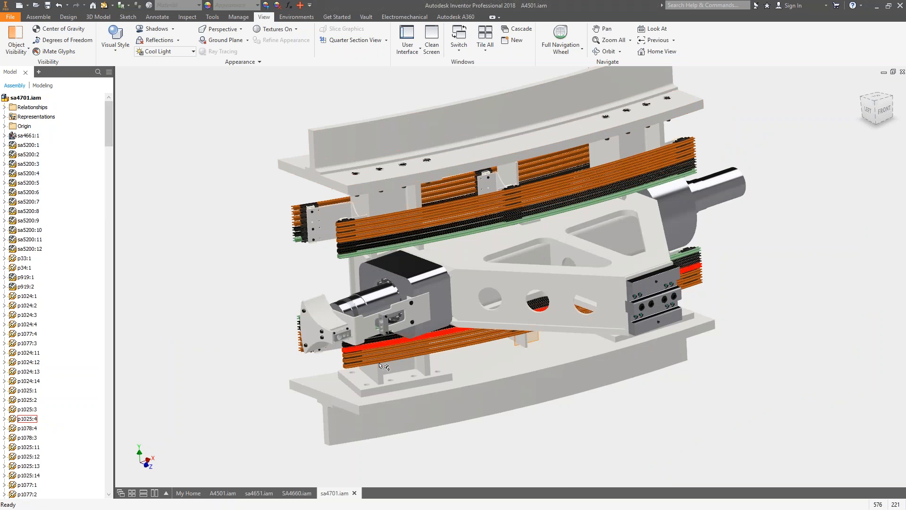
Open the frame weldment sa4661 and, from it, the bracket weldment sa4666:2
right_click(382, 377)
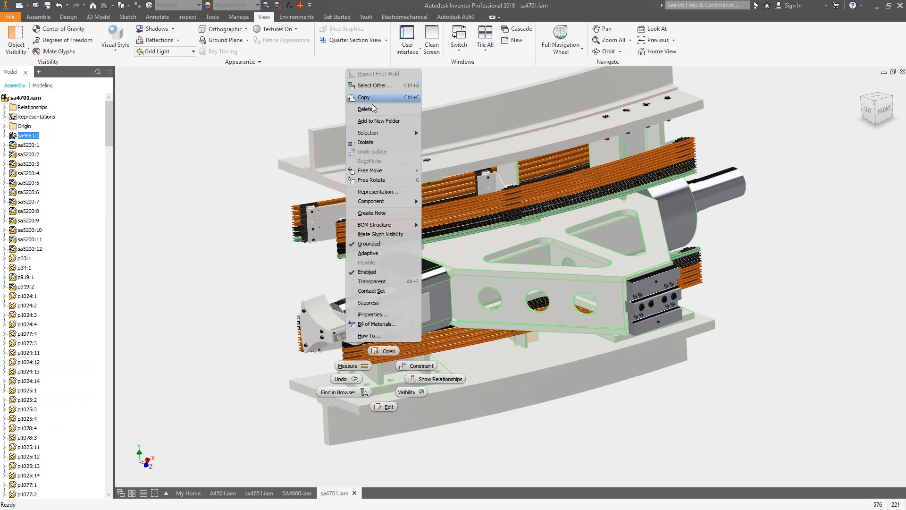
left_click(383, 351)
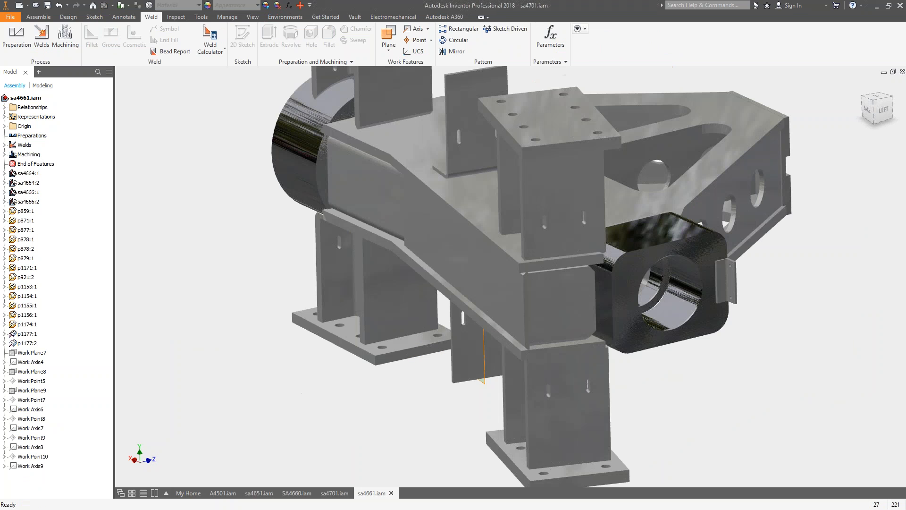
right_click(559, 160)
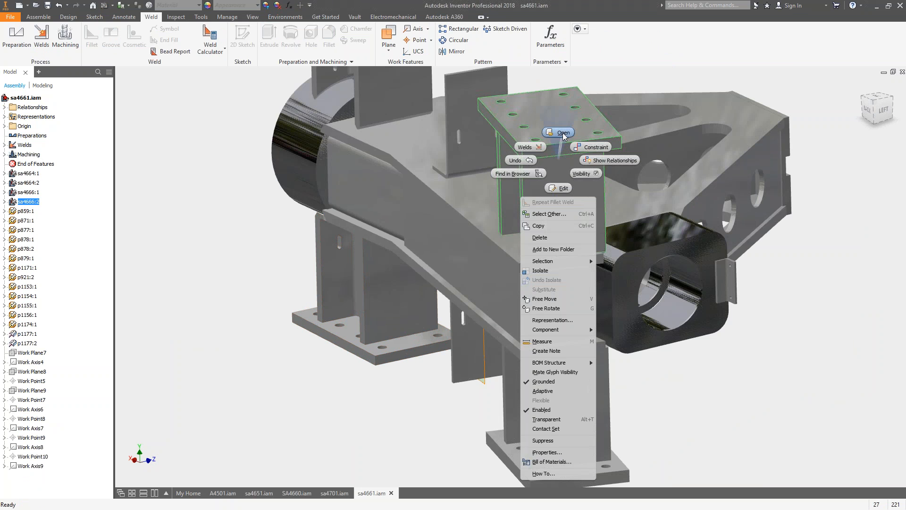
left_click(559, 132)
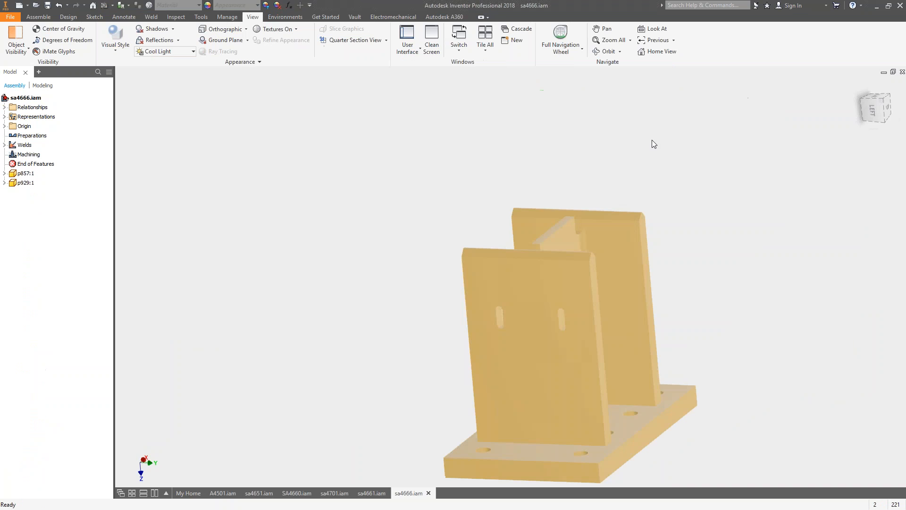
Activate weld preparations in sa4666 for the joint between the bracket's flanges and its base plate
middle_click_drag(656, 143, 750, 207, "shift")
scroll(446, 341, "down", 4)
middle_click_drag(452, 341, 497, 284, "shift")
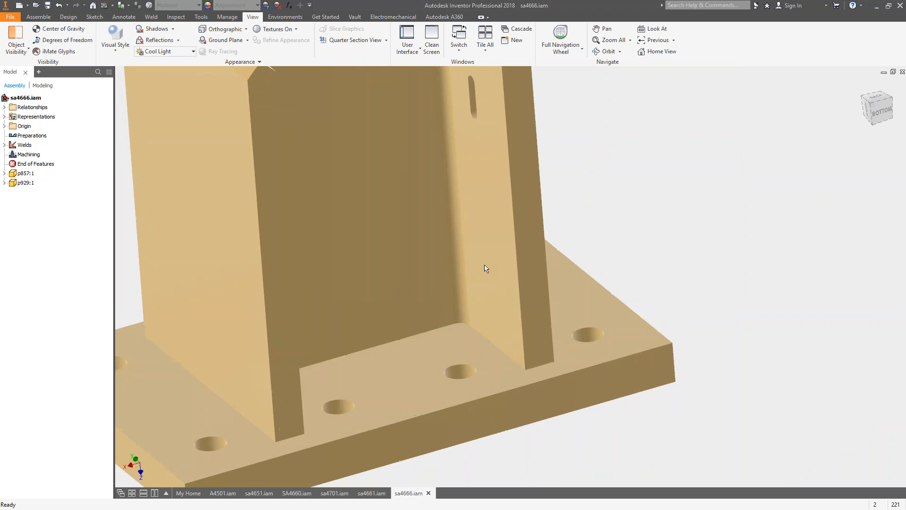
middle_click_drag(291, 300, 380, 280)
scroll(461, 335, "down", 1)
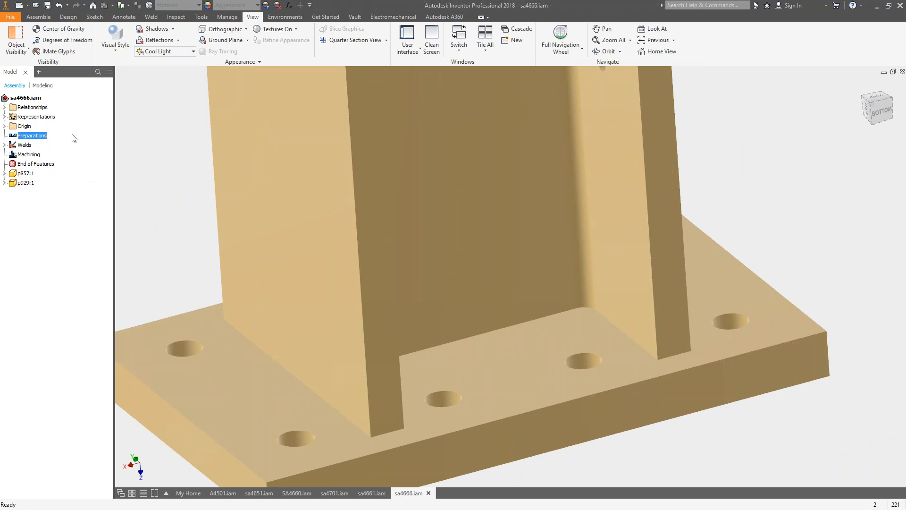
double_click(20, 137)
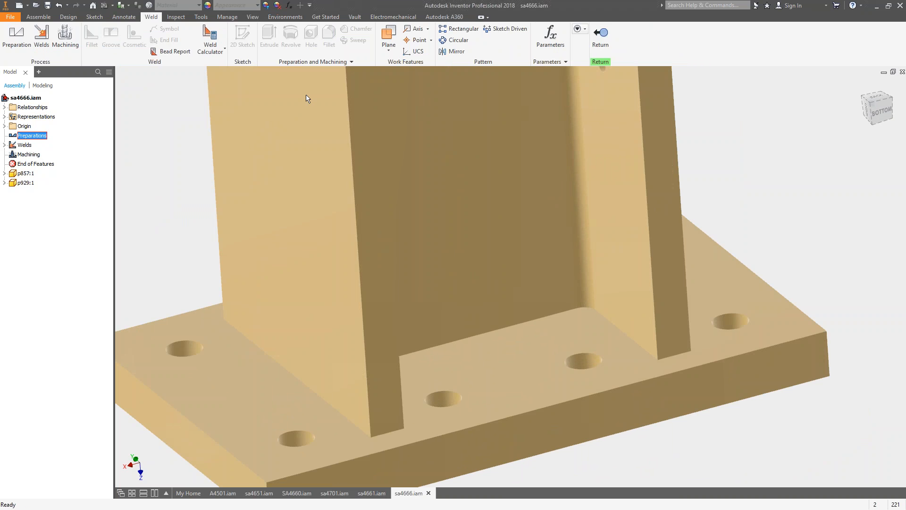
left_click(330, 35)
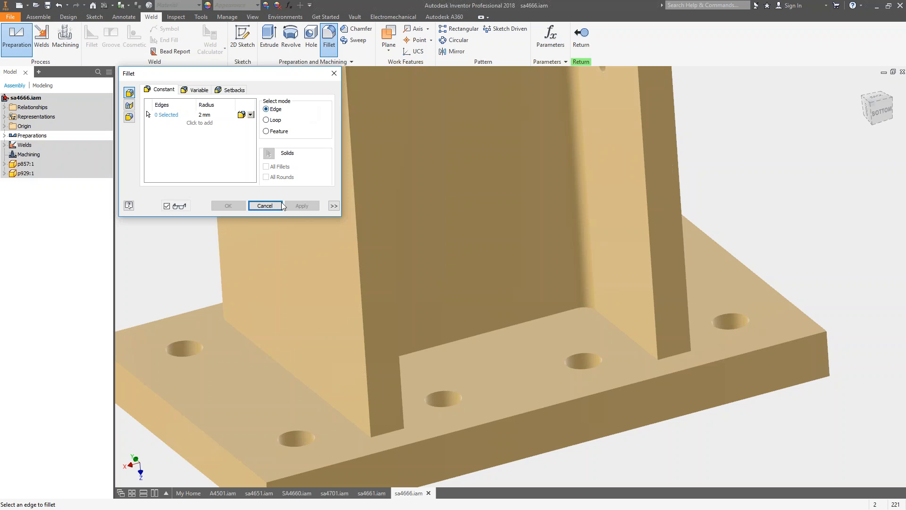
left_click(265, 206)
Chamfer the outer lower edge of the p857 flange by 5 mm where it meets the base plate
left_click(356, 29)
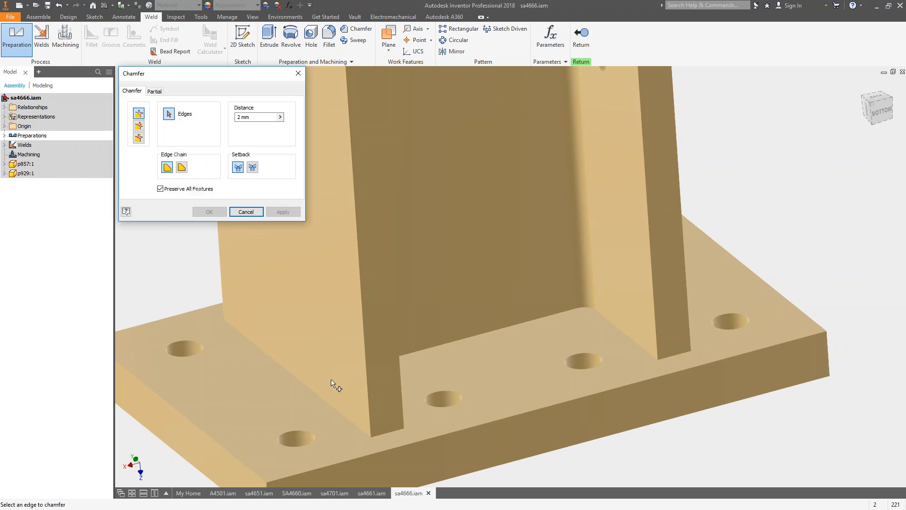
left_click(327, 403)
middle_click_drag(331, 342, 260, 297, "shift")
left_click_drag(252, 118, 227, 121)
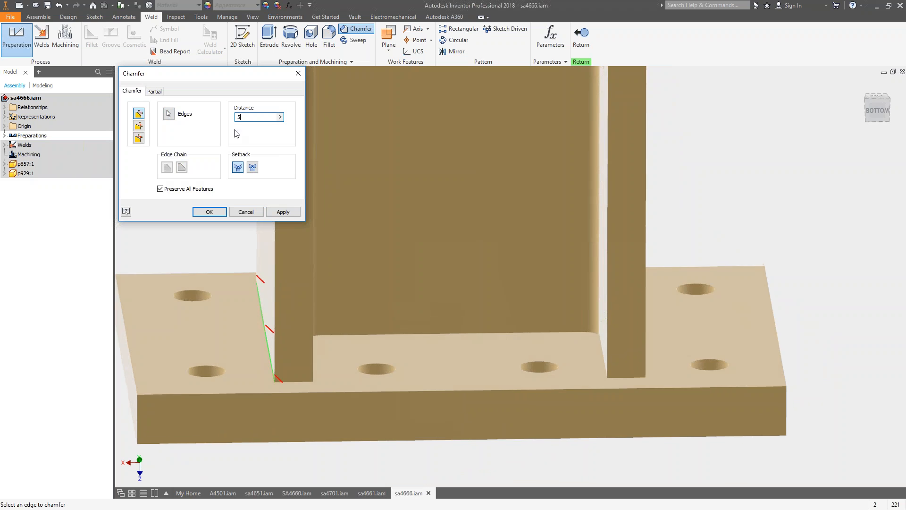
left_click(290, 212)
left_click(245, 212)
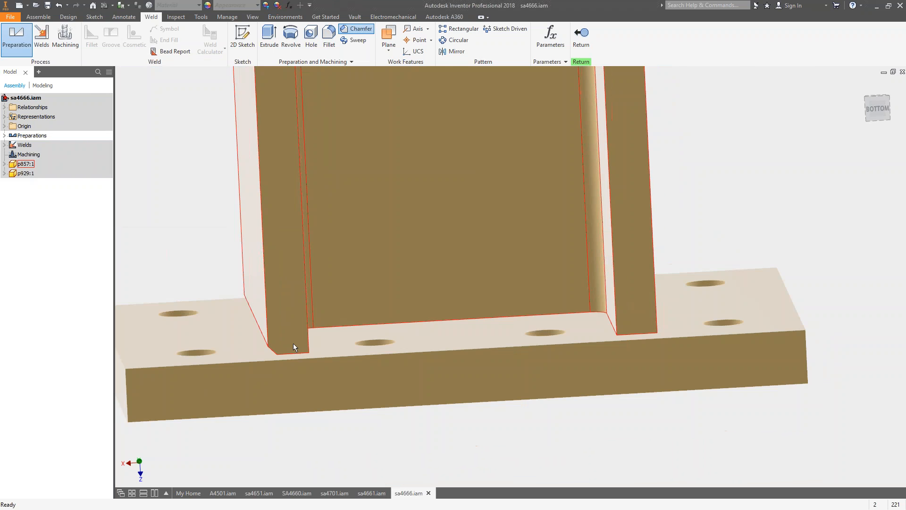
Start a fillet weld in sa4666 between the base plate's flange-side face and the flange's new chamfer face
scroll(293, 320, "down", 5)
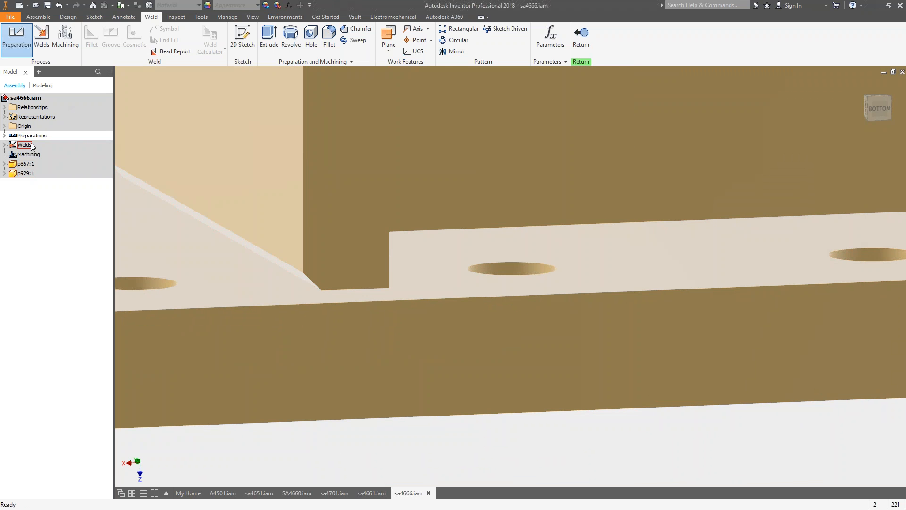
left_click(41, 38)
left_click(91, 38)
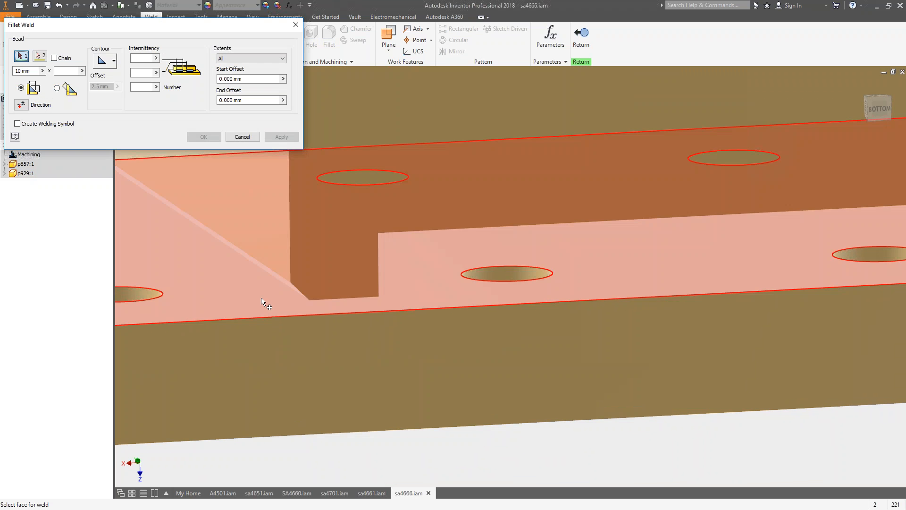
left_click(267, 296)
middle_click_drag(279, 295, 287, 281, "shift")
left_click(289, 264)
middle_click_drag(259, 198, 351, 221, "shift")
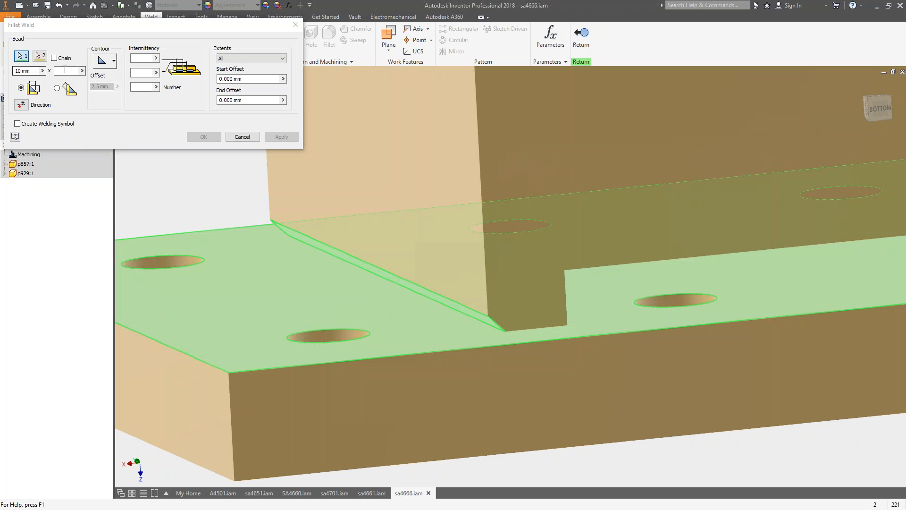
Give the fillet weld 5 by 5 mm legs and a convex contour, and cancel the weld
left_click(71, 71)
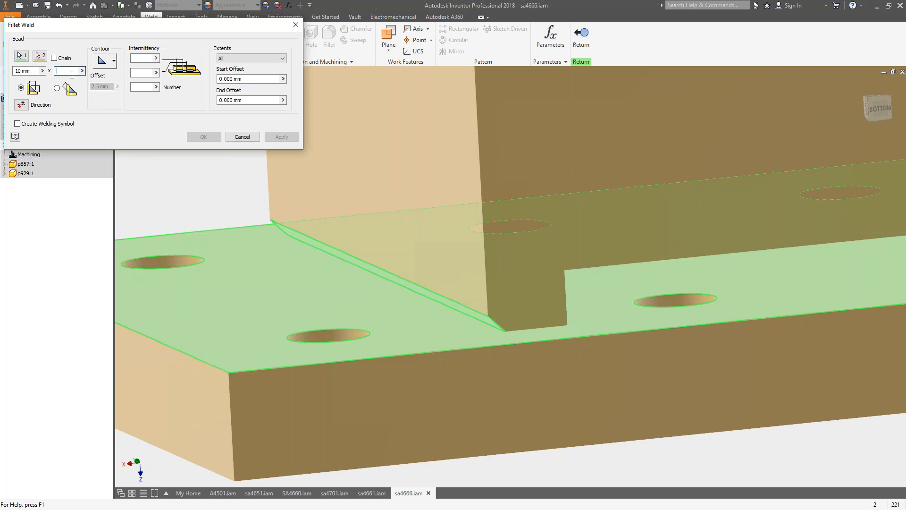
left_click(42, 71)
left_click_drag(36, 71, 5, 71)
left_click(113, 91)
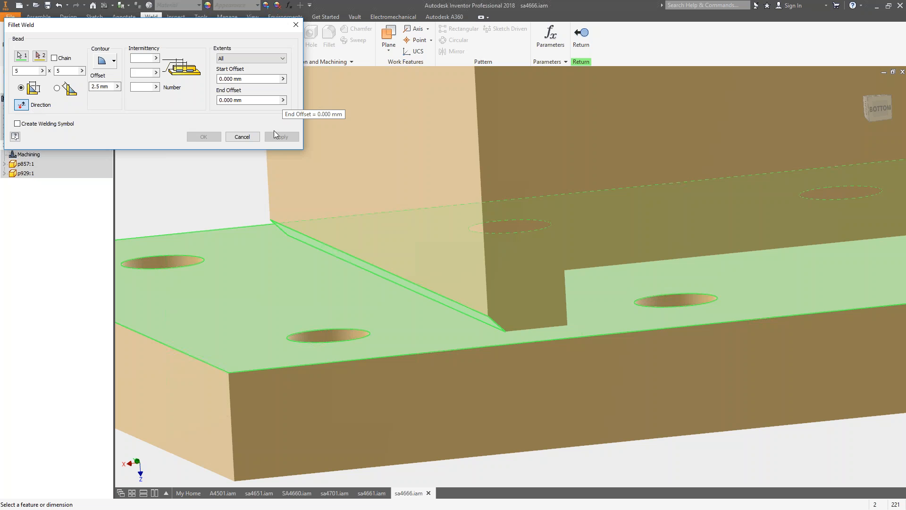
middle_click_drag(343, 163, 528, 185, "shift")
scroll(531, 186, "down", 2)
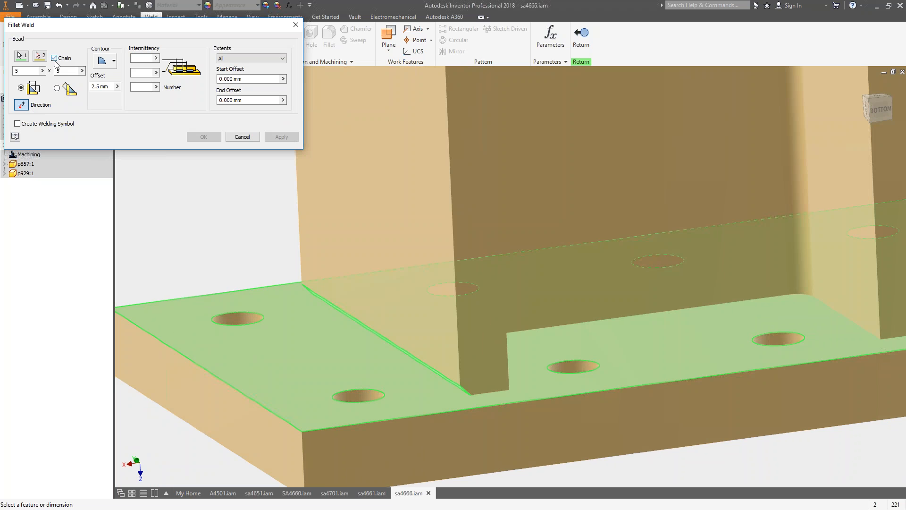
left_click(242, 137)
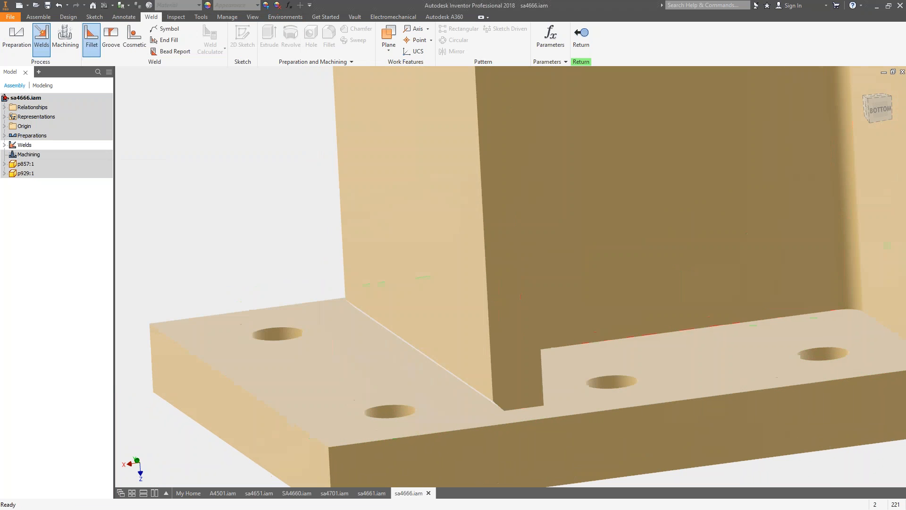
Try a fillet weld between the base plate's face and the flange chamfer, sized 6 mm by throat measurement with chained faces
left_click(92, 40)
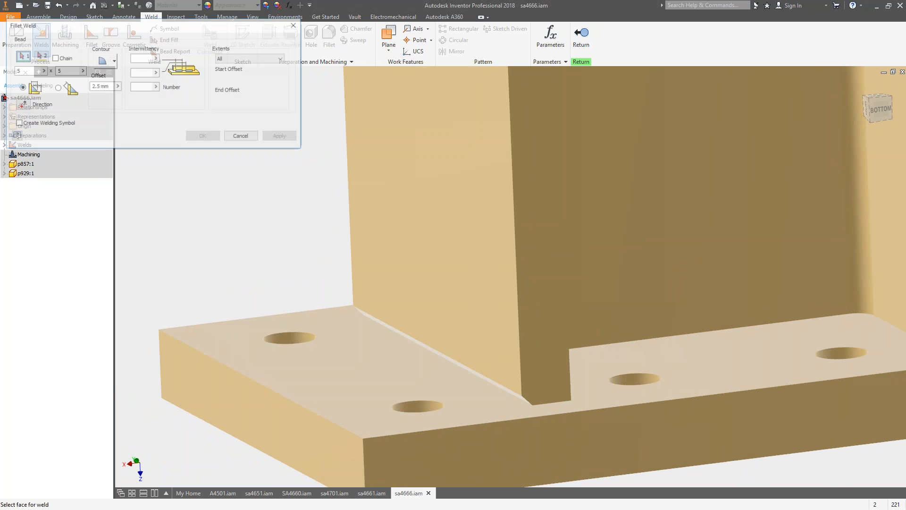
left_click(364, 344)
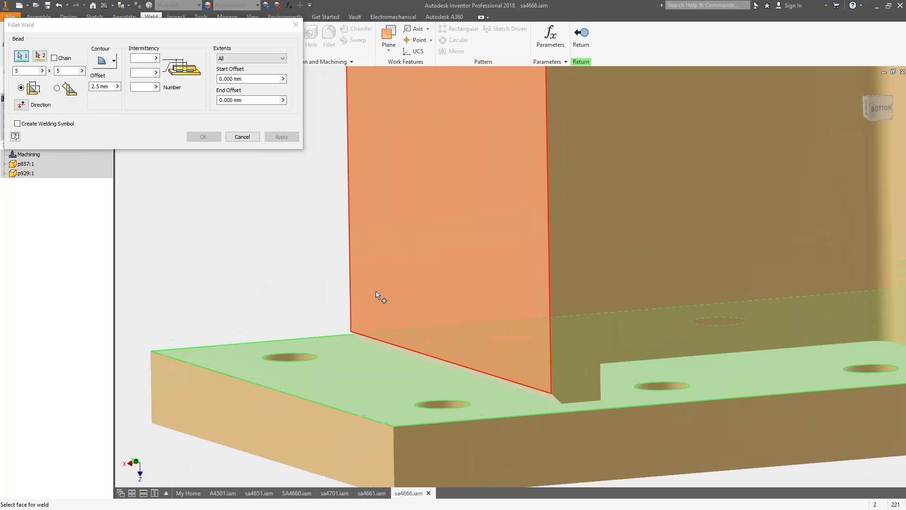
left_click(383, 344)
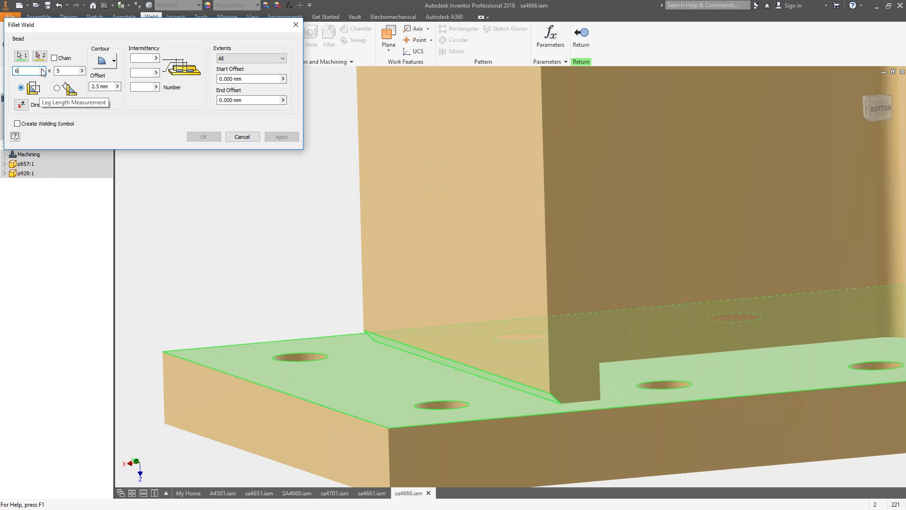
key("Tab")
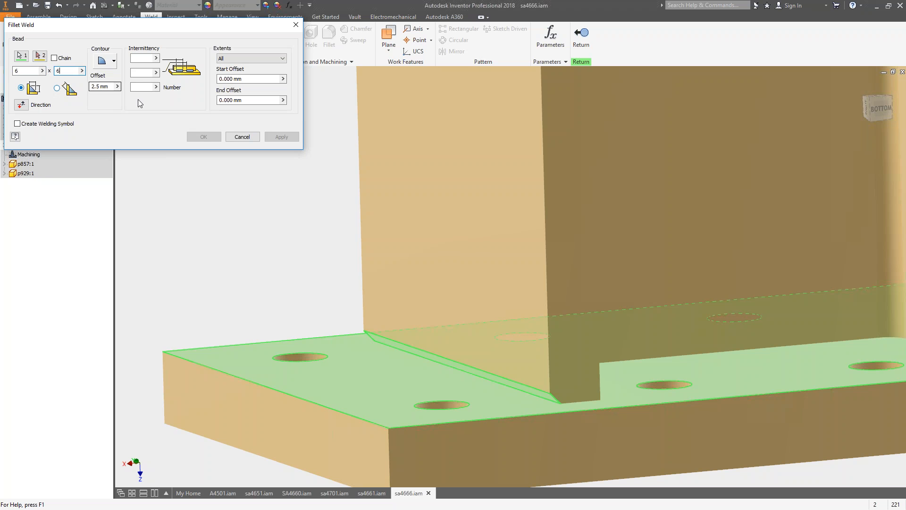
left_click(58, 89)
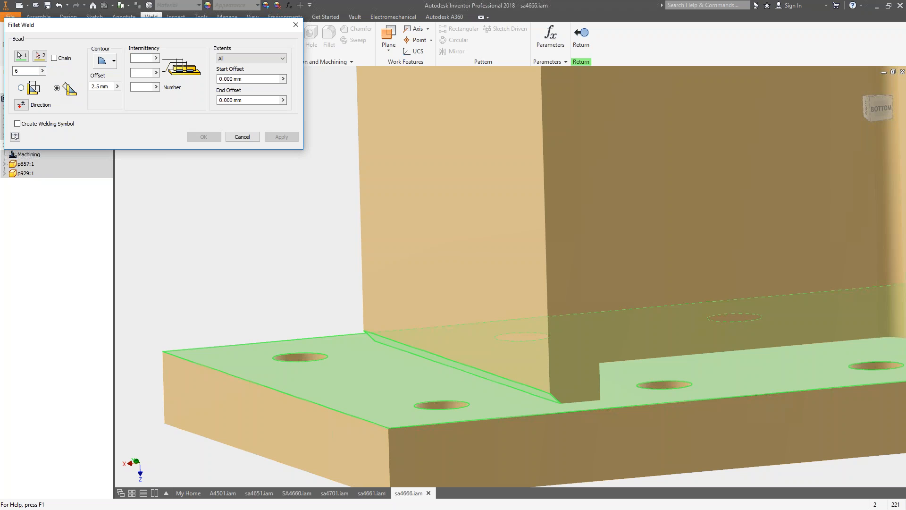
left_click(110, 87)
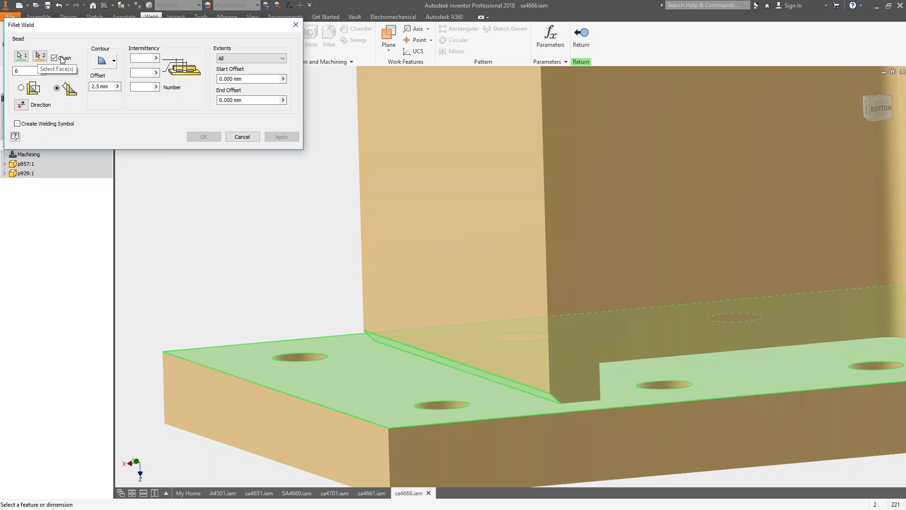
key("Escape")
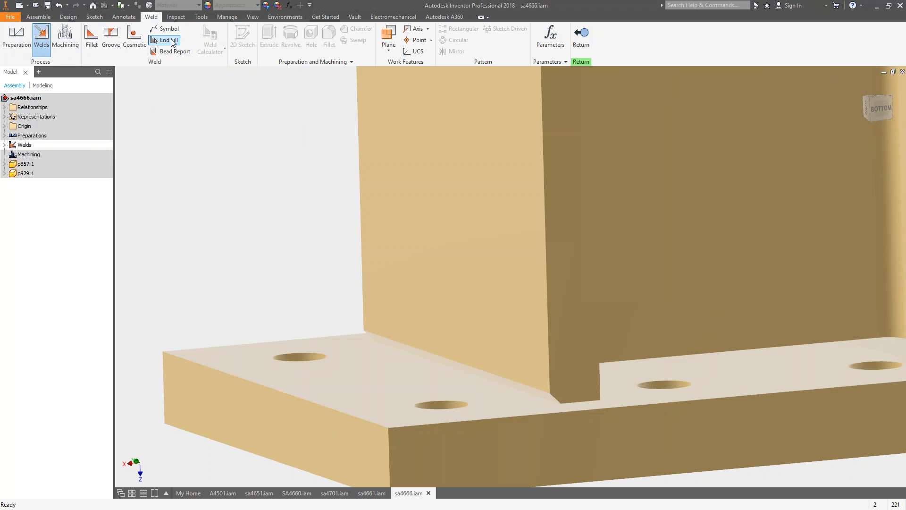
Try a 6 mm throat fillet weld between the base plate and the flange's large outer face
left_click(92, 37)
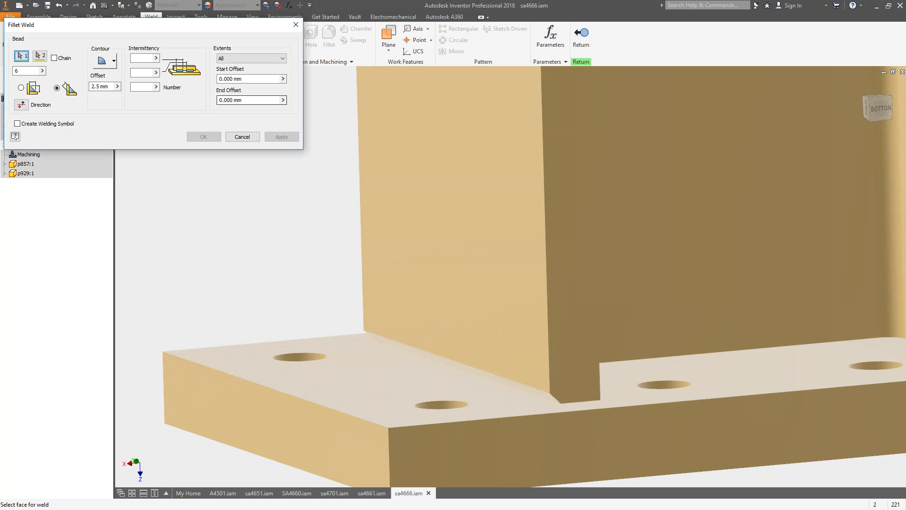
left_click(370, 350)
left_click(40, 57)
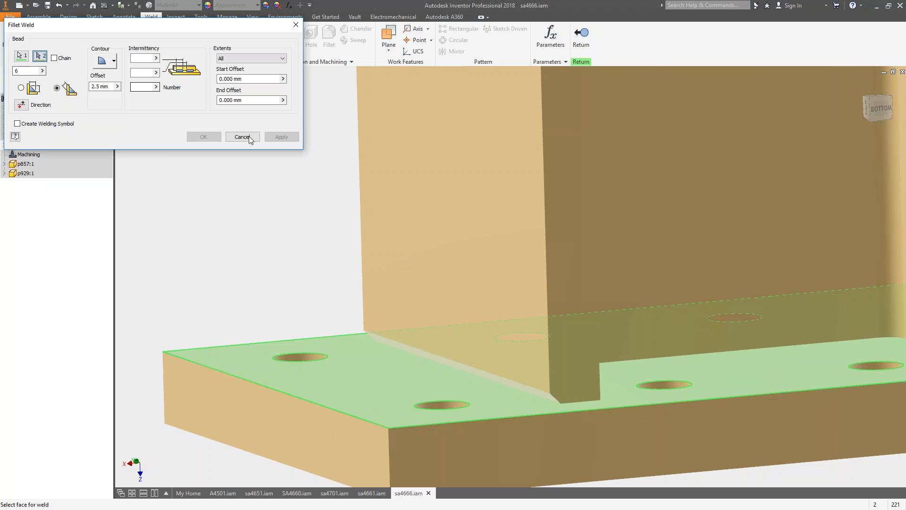
left_click(454, 416)
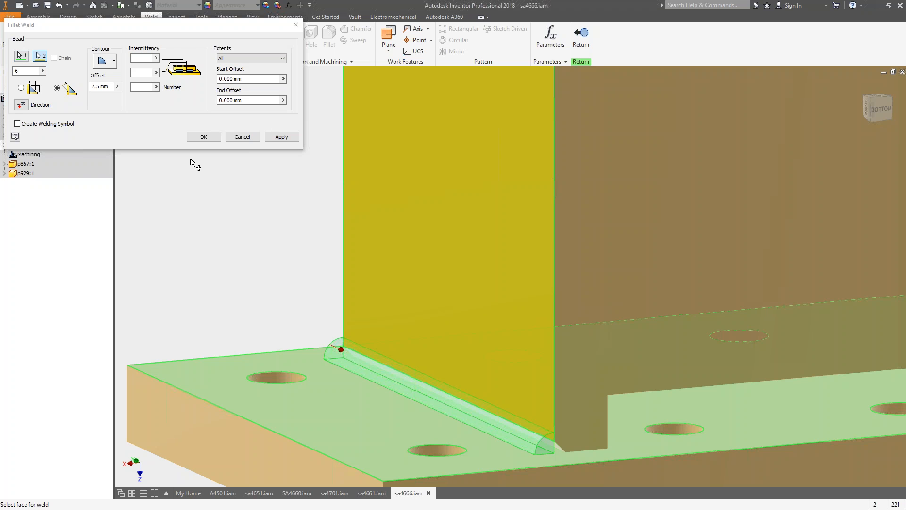
left_click(247, 138)
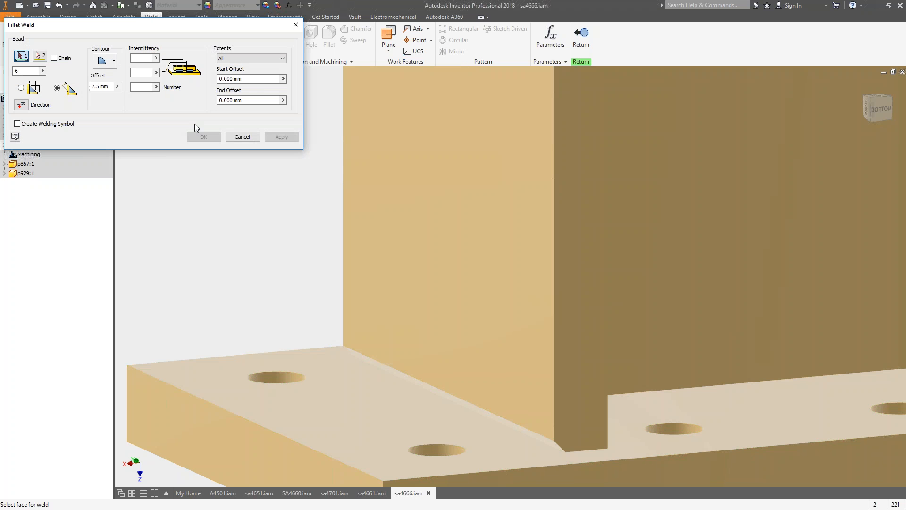
Try a 6 mm throat fillet weld between the base plate and the flange's chamfer face
left_click_drag(139, 28, 238, 83)
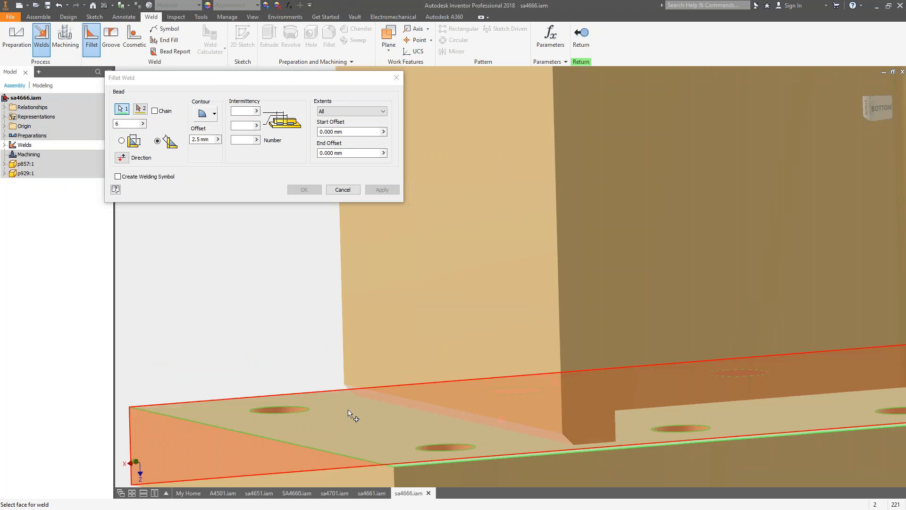
left_click(355, 419)
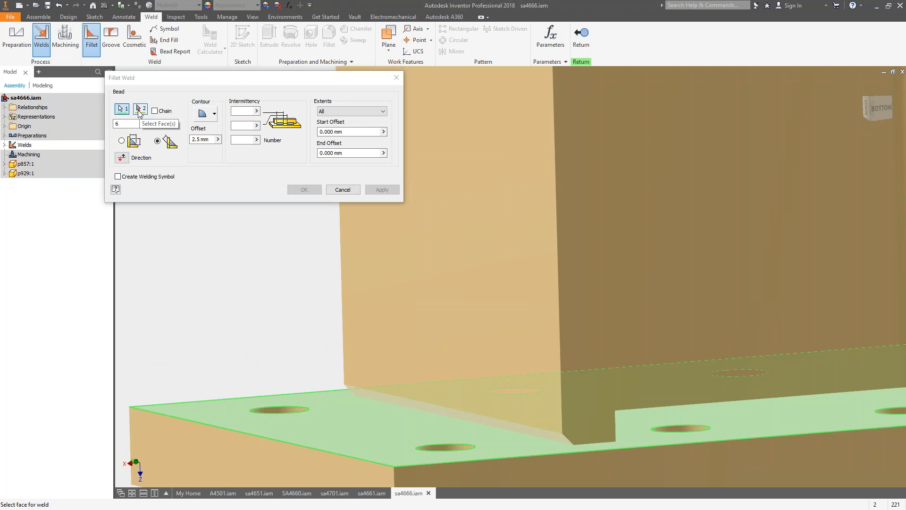
left_click(140, 110)
left_click(365, 398)
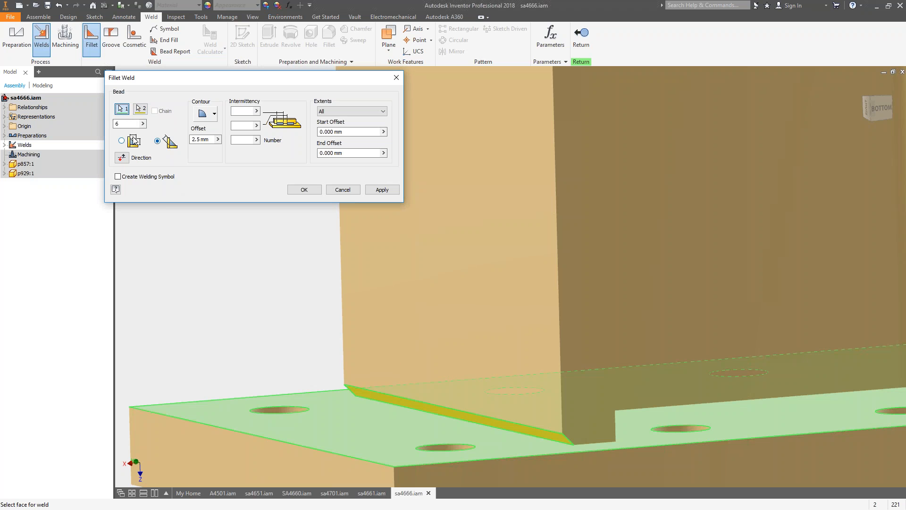
key("Return")
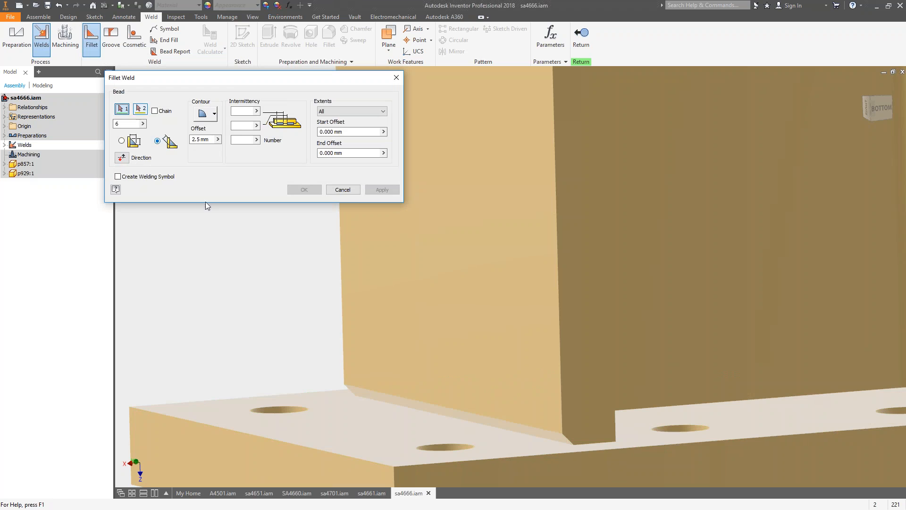
Reselect the base plate and flange chamfer faces for a convex fillet weld and try to apply it with 6 by 6 mm legs
left_click(344, 410)
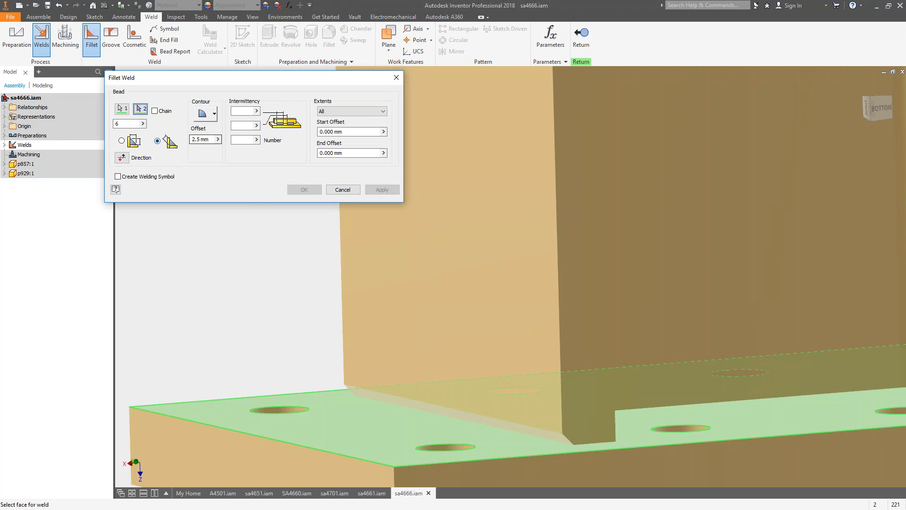
left_click(353, 390)
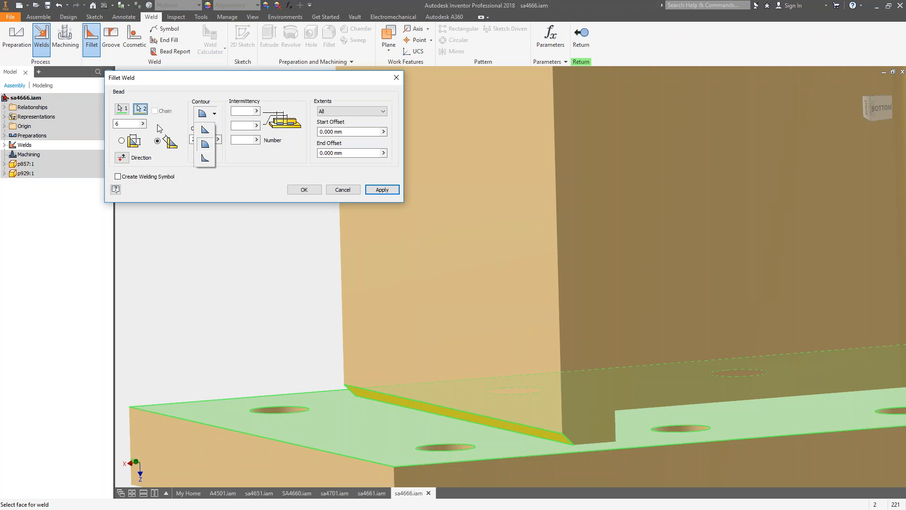
type("6")
left_click(121, 140)
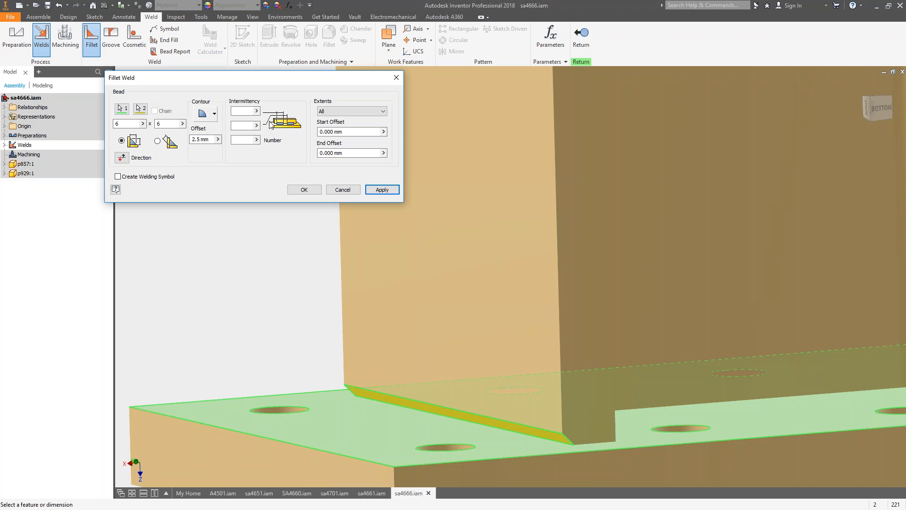
left_click(391, 190)
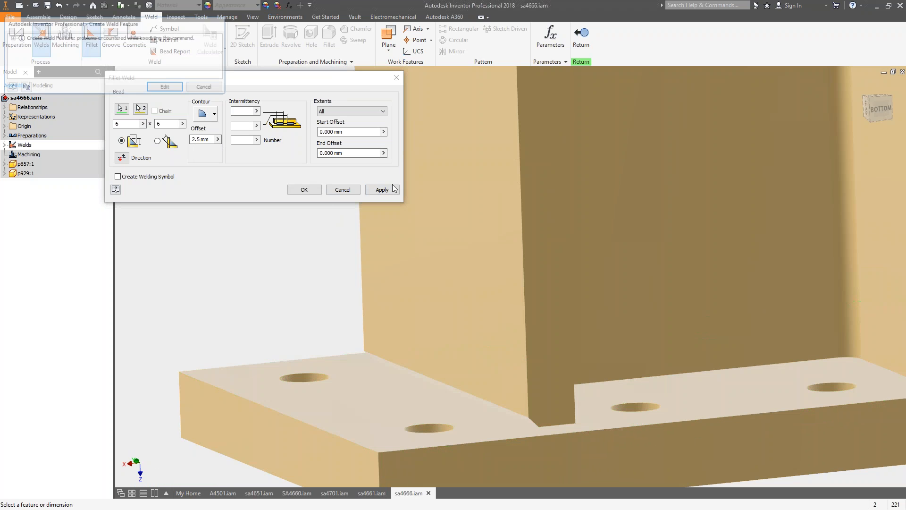
Return to editing the fillet weld and size it by a 6 mm throat measurement
left_click(165, 89)
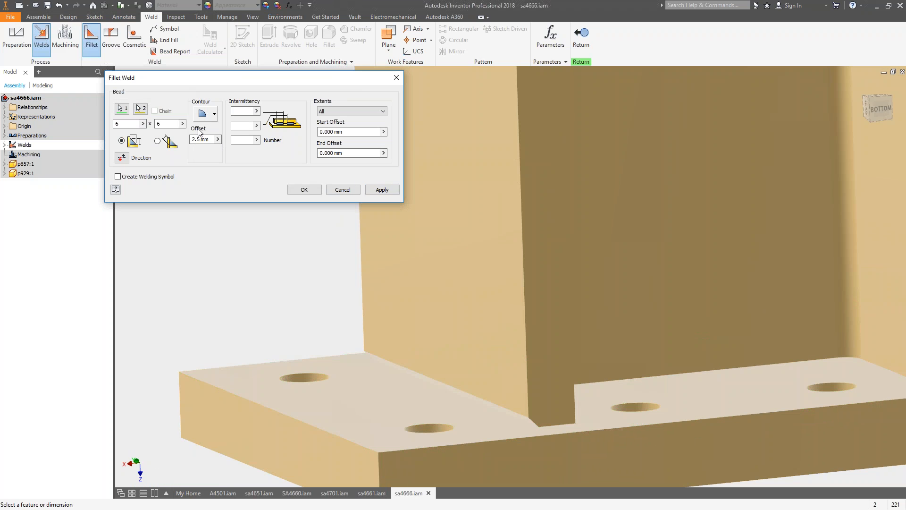
left_click(157, 141)
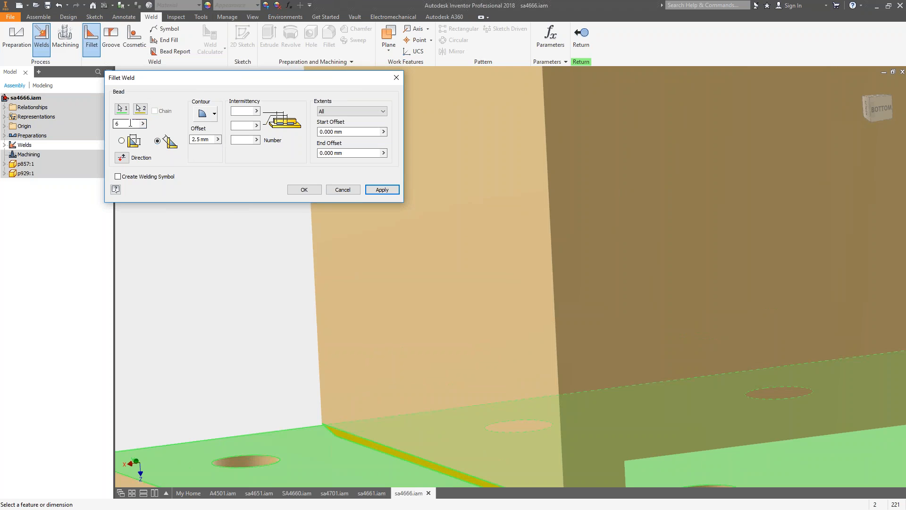
left_click(141, 109)
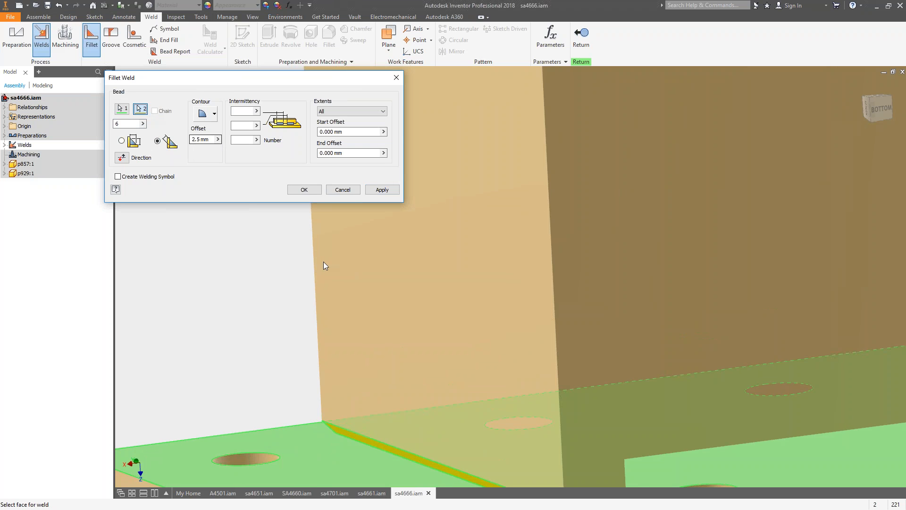
middle_click_drag(347, 435, 347, 426, "shift")
left_click(347, 429)
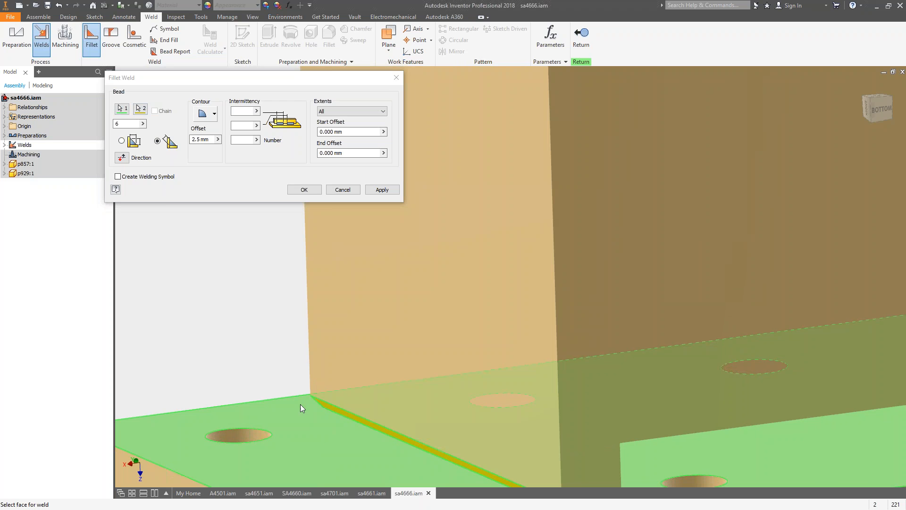
Add the p857 profile's end face against the base plate to the second face set, and create the fillet weld
left_click(142, 109)
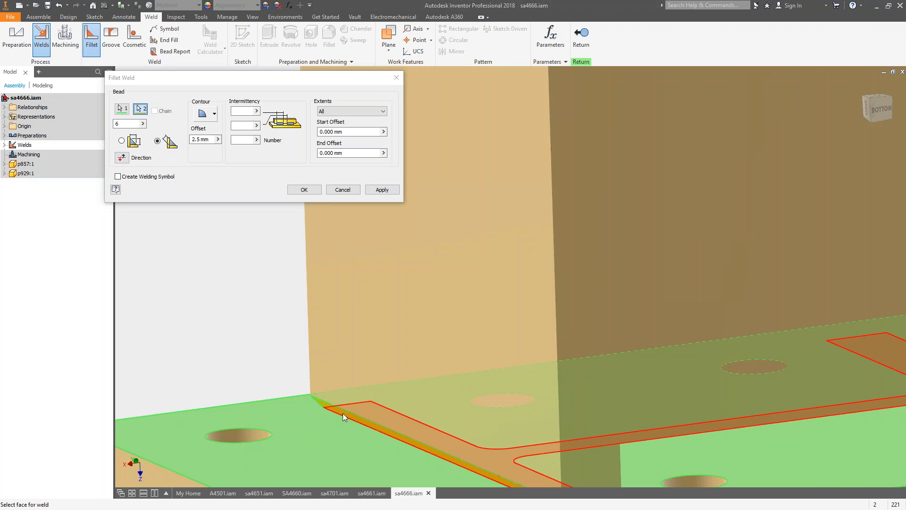
left_click(337, 404)
left_click(369, 190)
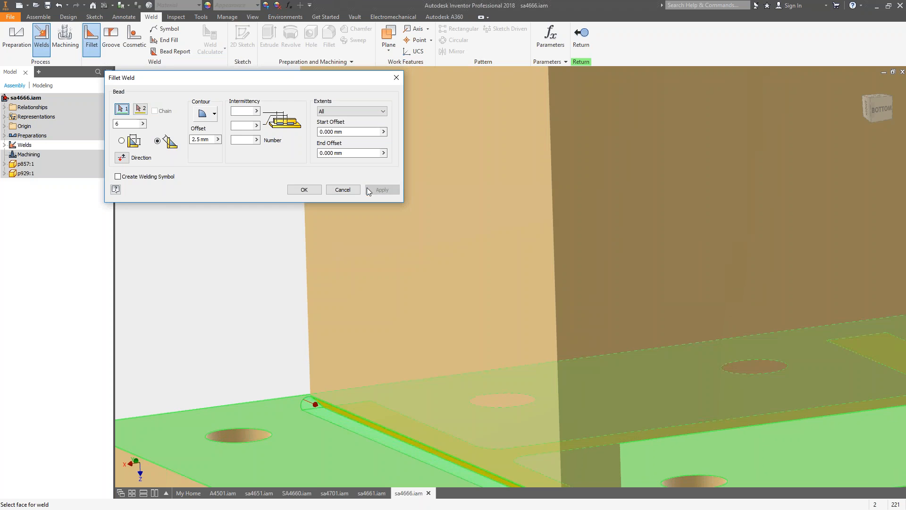
left_click(333, 189)
scroll(340, 203, "up", 4)
scroll(474, 394, "down", 4)
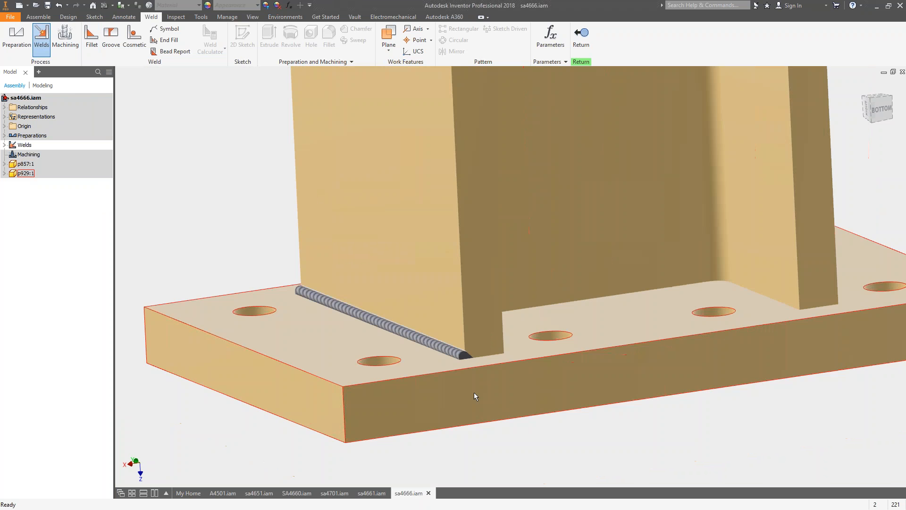
middle_click_drag(519, 419, 529, 435, "shift")
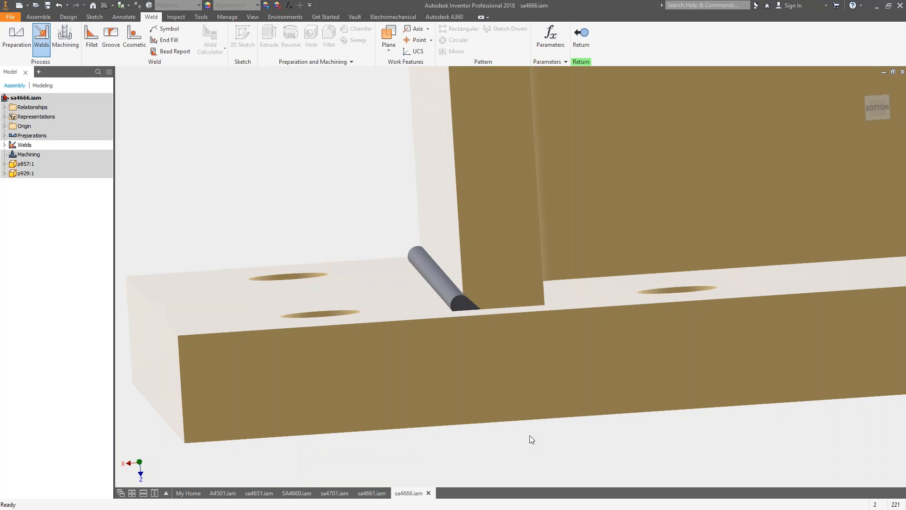
middle_click_drag(530, 437, 514, 434, "shift")
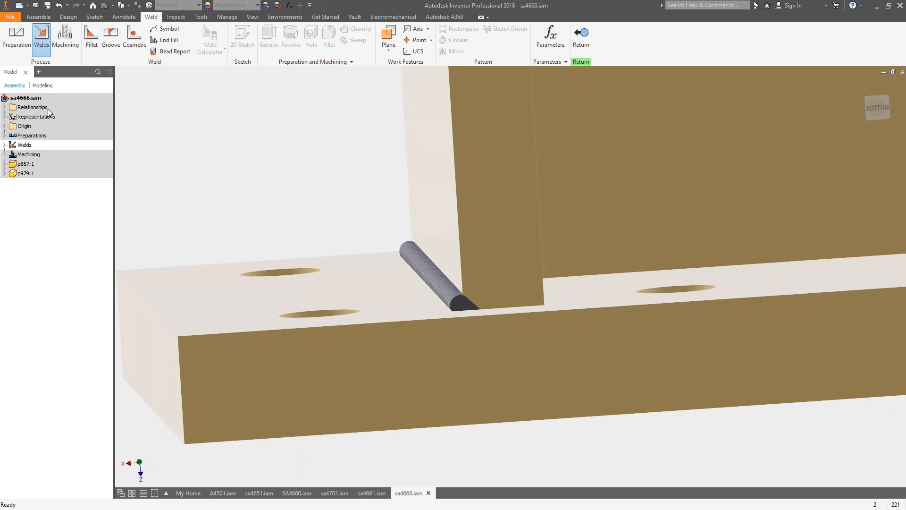
Reactivate weld preparations and chamfer the opposite flange's outer lower edge by 5 mm along the base plate
double_click(31, 135)
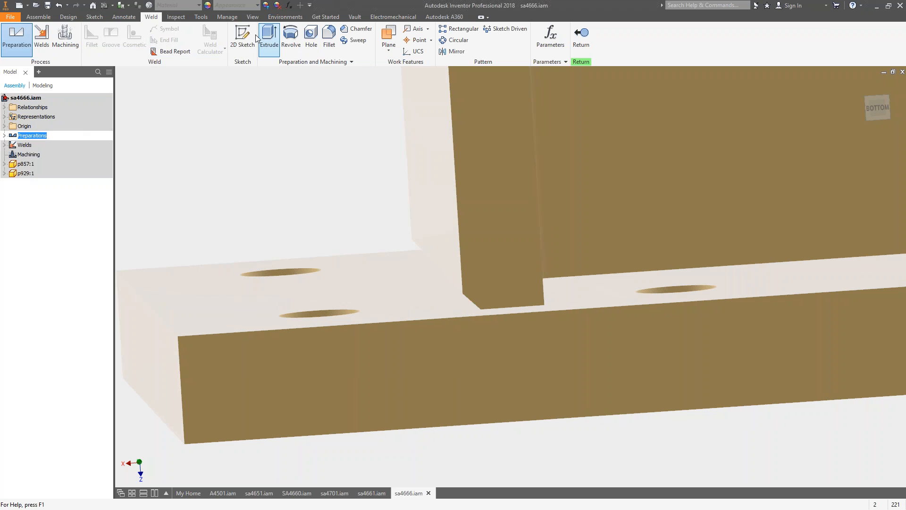
left_click(356, 29)
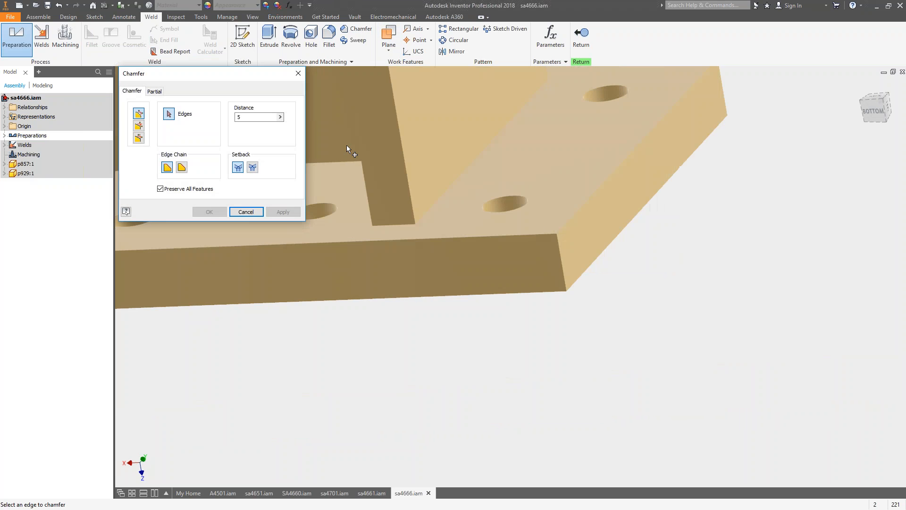
left_click(424, 221)
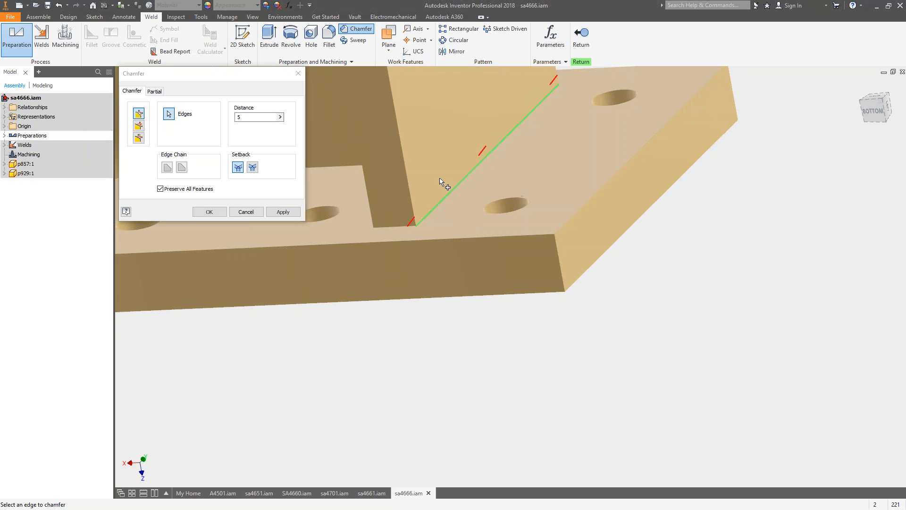
left_click(283, 212)
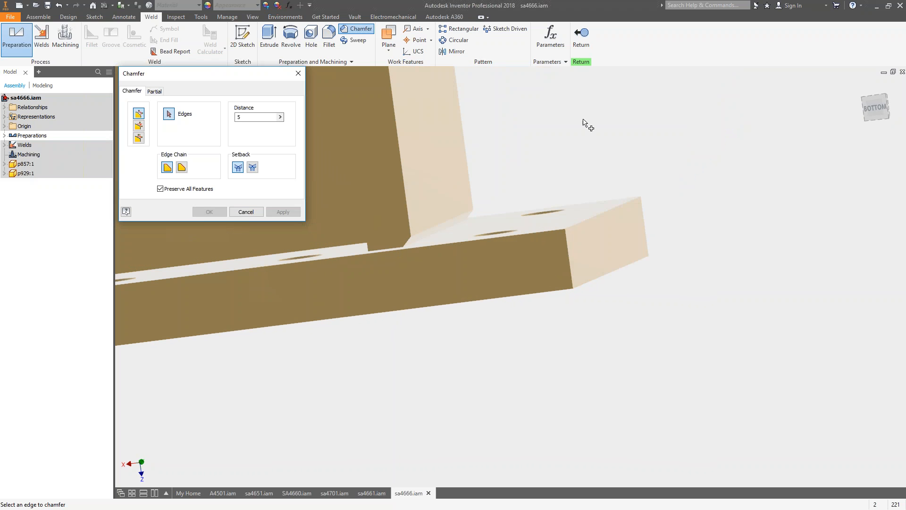
left_click(246, 211)
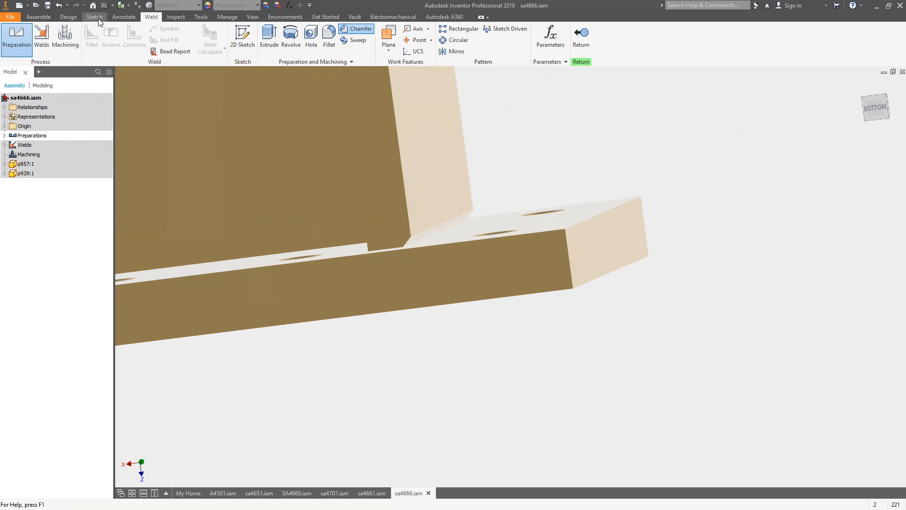
Undo the chamfer on the opposite flange's lower edge
left_click(67, 5)
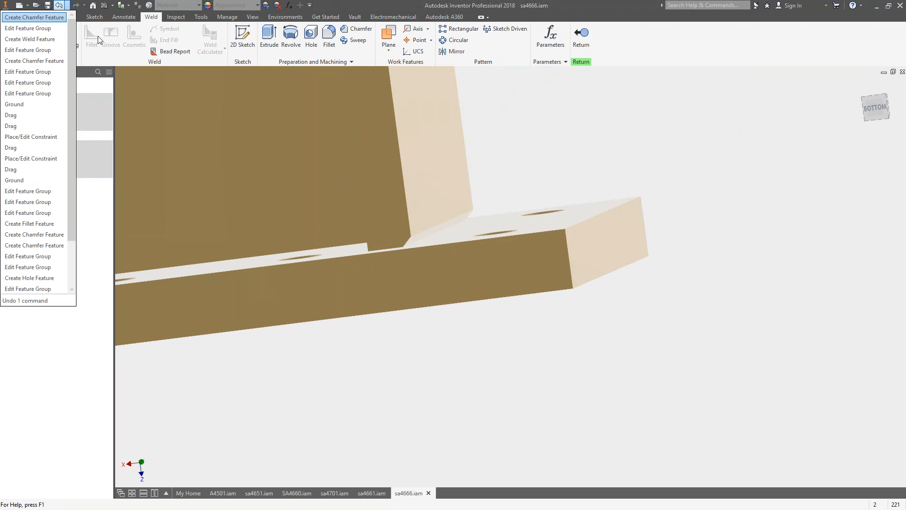
left_click(35, 18)
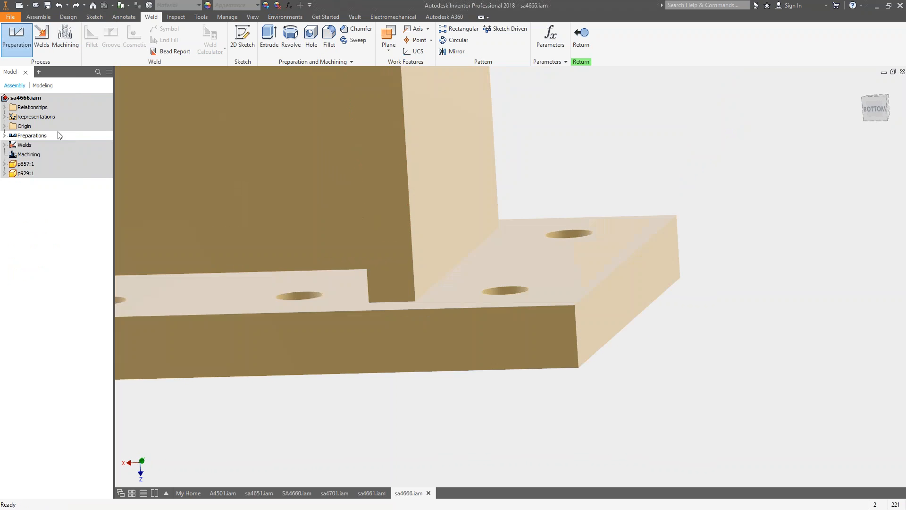
Set up a cosmetic weld along the upright side plate's outer bottom edge, with a fillet welding symbol included
left_click(48, 37)
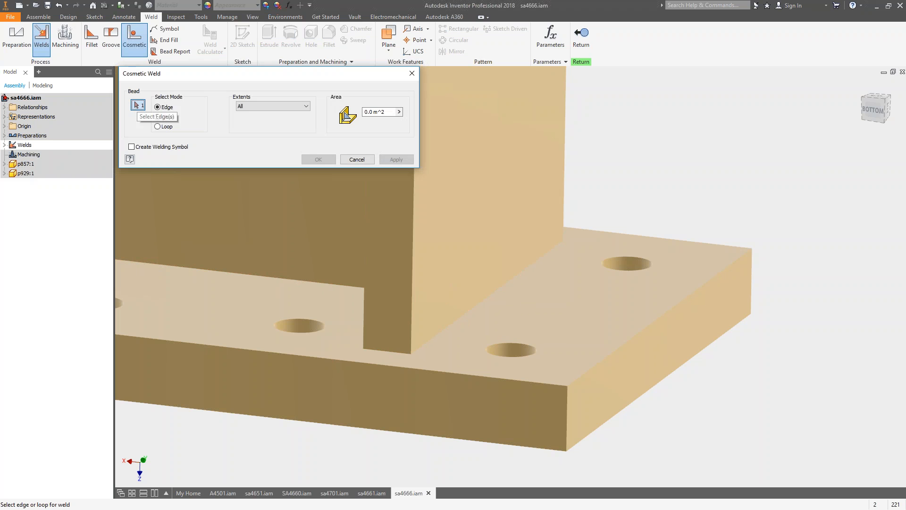
left_click(438, 336)
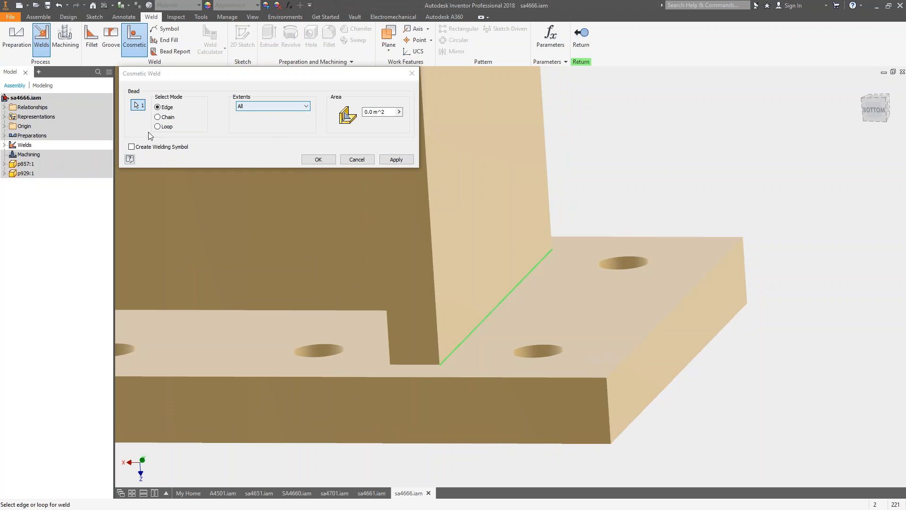
left_click(133, 147)
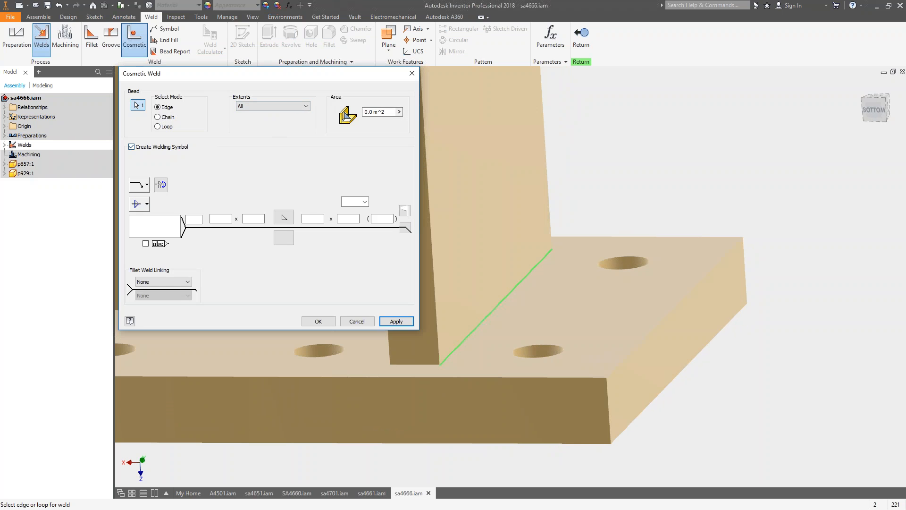
left_click(399, 112)
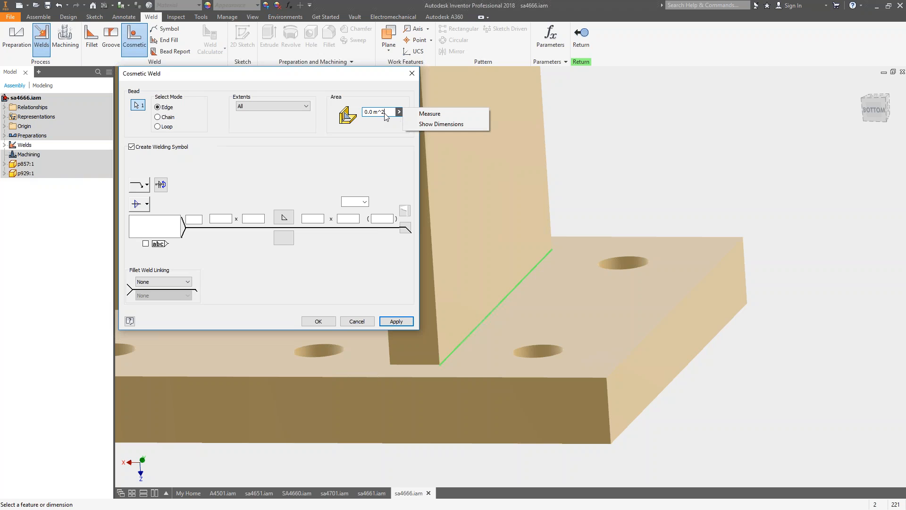
left_click_drag(386, 109, 361, 107)
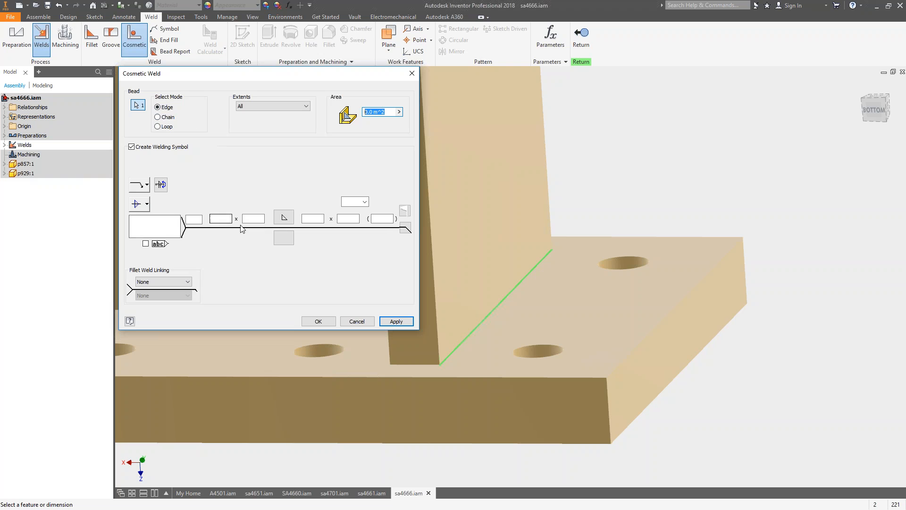
left_click(284, 220)
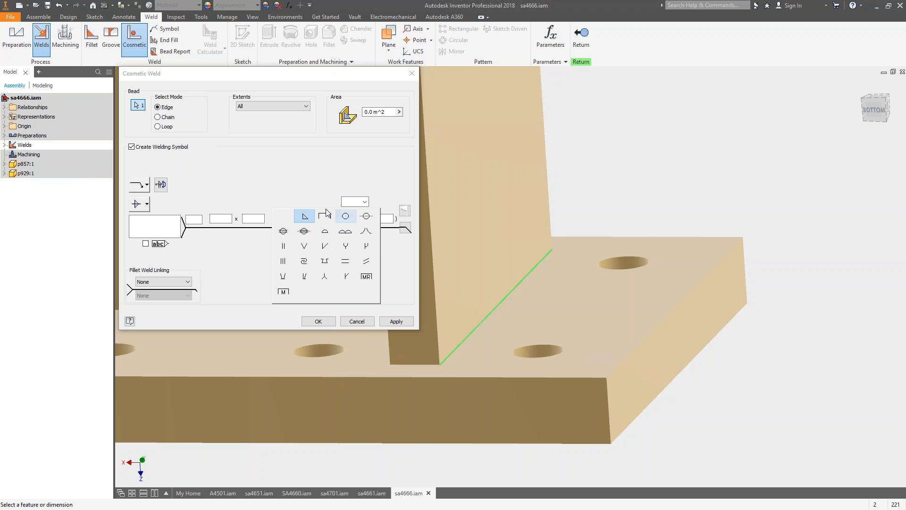
left_click(304, 217)
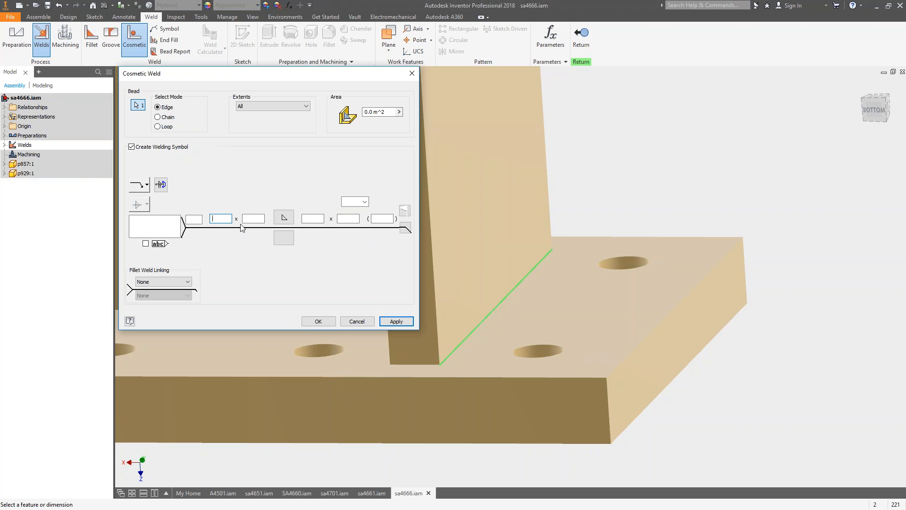
Enter 5 on both sides of the fillet symbol, and add a convex contour and a field weld flag
type("5")
double_click(221, 218)
key("BackSpace")
left_click(249, 220)
left_click(313, 219)
type("5")
left_click(365, 201)
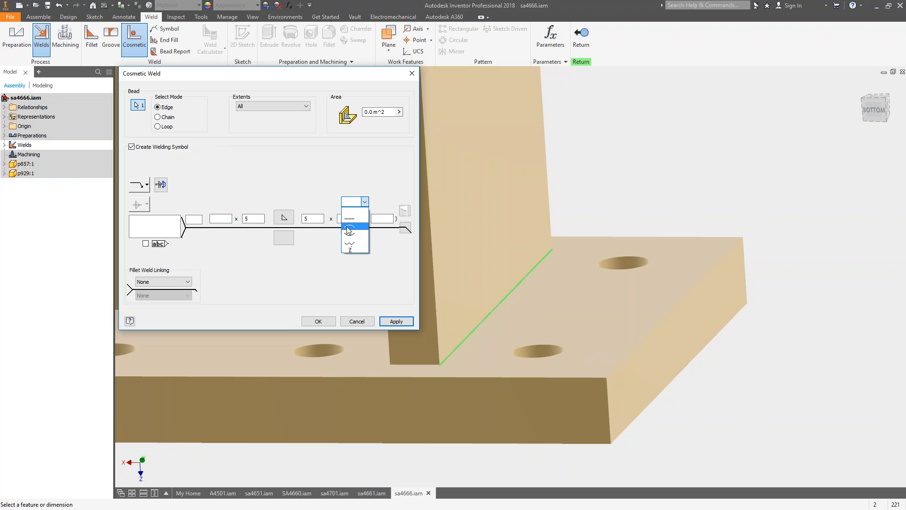
left_click(405, 210)
Create the cosmetic weld and move its welding symbol clear of the welded edge
left_click(396, 320)
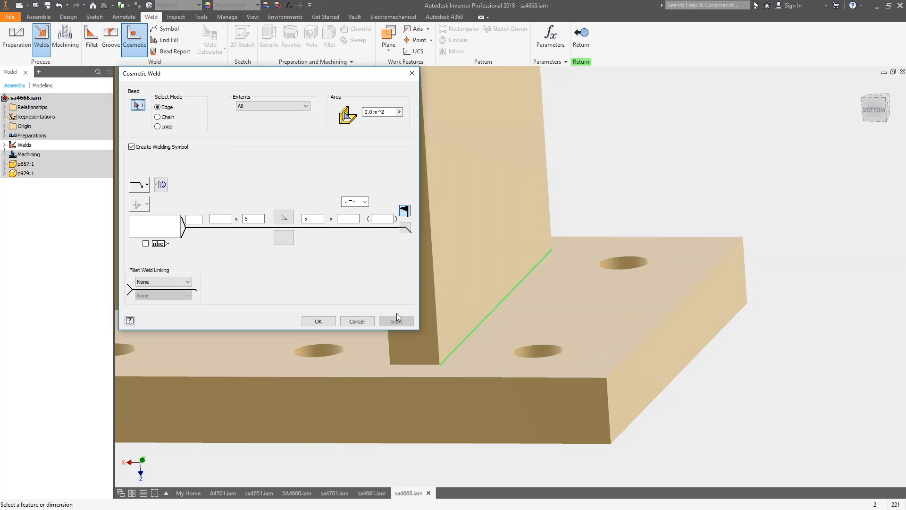
left_click(357, 321)
left_click_drag(525, 303, 600, 191)
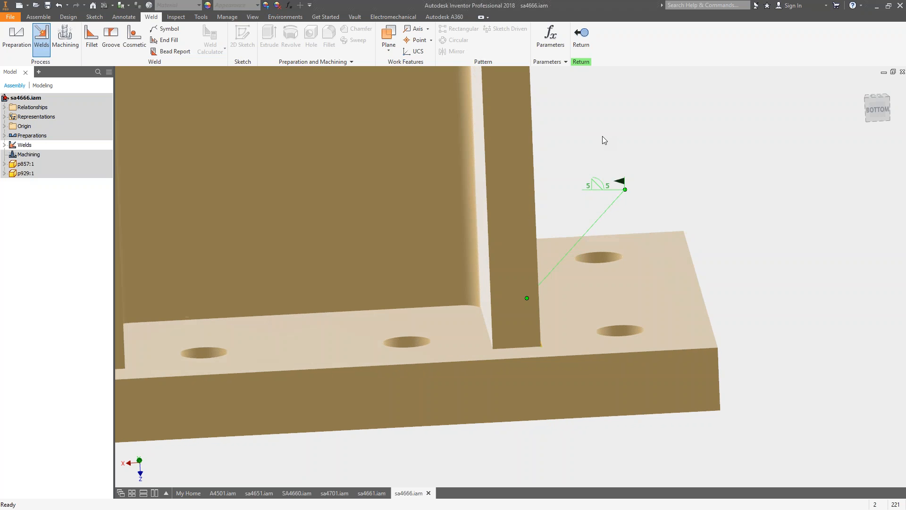
left_click(133, 37)
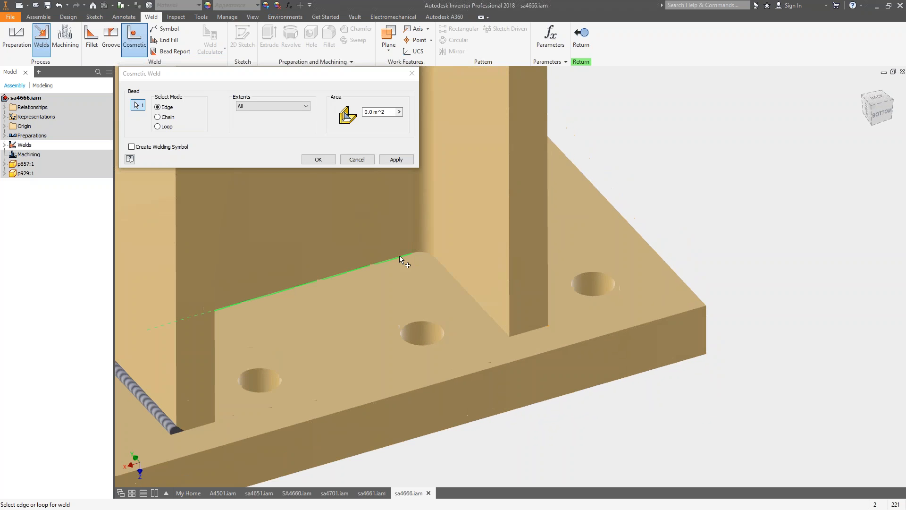
left_click(157, 117)
left_click(157, 126)
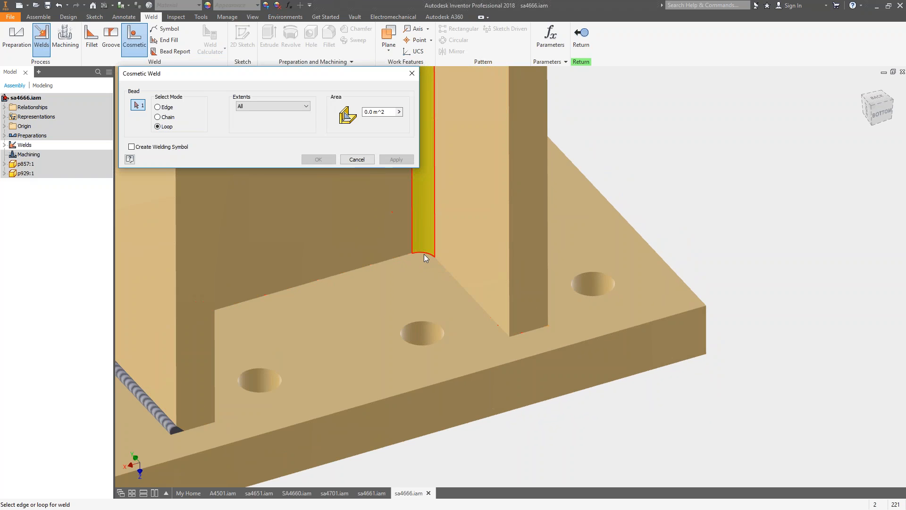
left_click(388, 261)
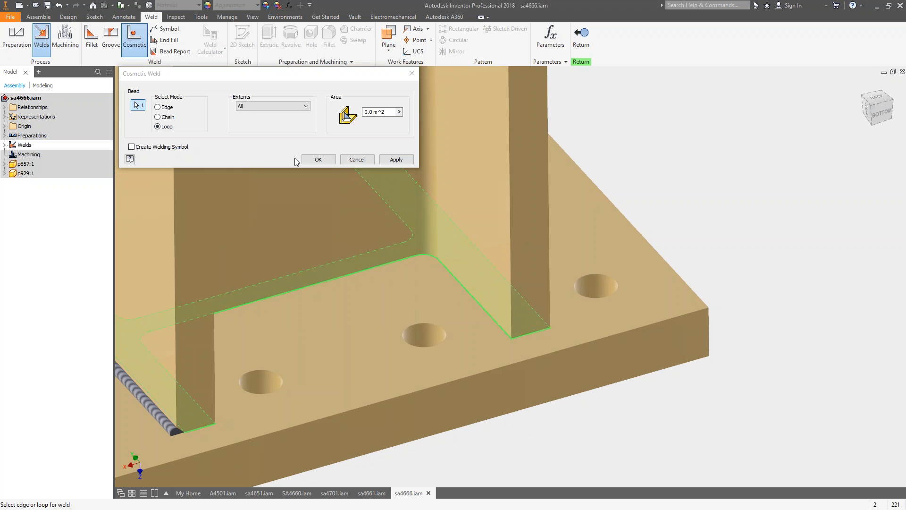
left_click(158, 117)
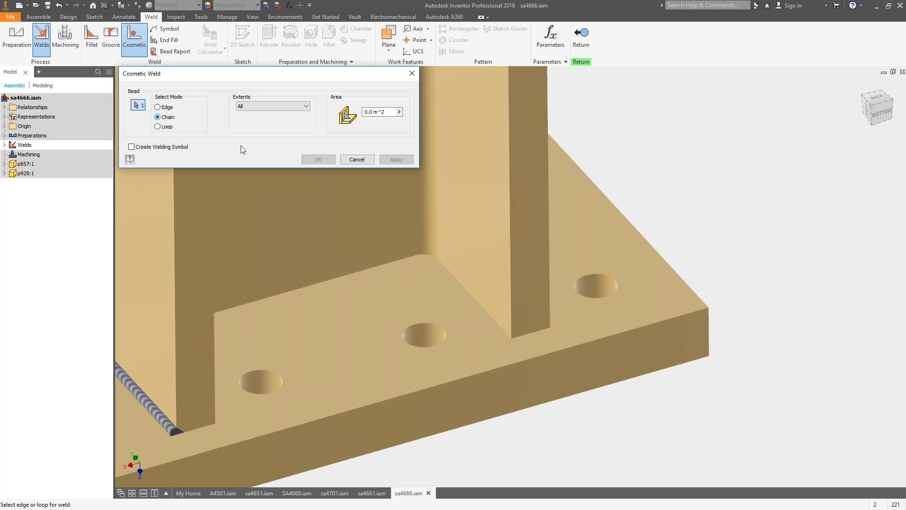
left_click(347, 275)
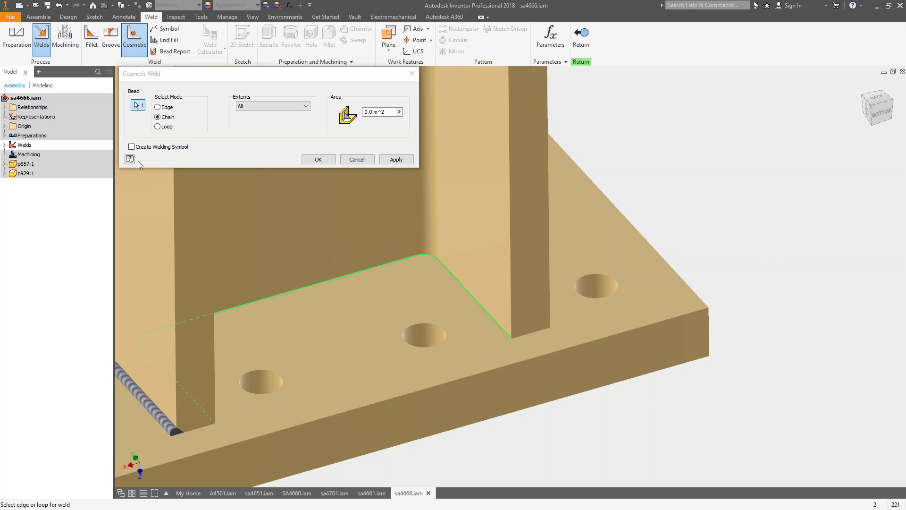
left_click(133, 148)
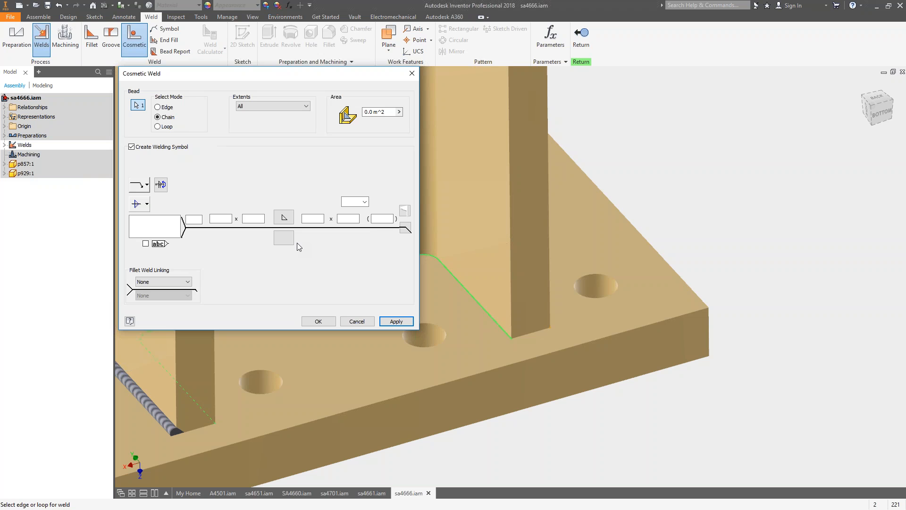
left_click(356, 323)
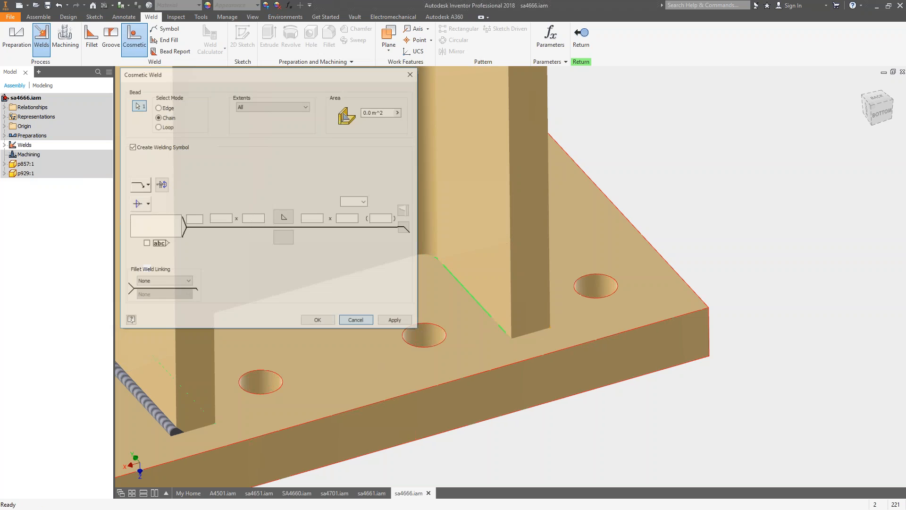
Look over the A4501 and sa4661 assemblies, and return to sa4666 by opening its upper occurrence in sa4661
left_click(222, 493)
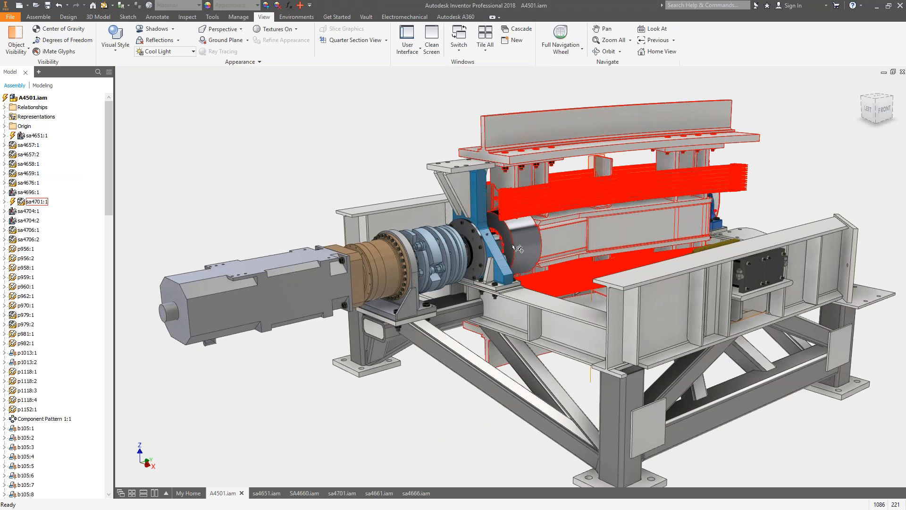
middle_click_drag(390, 181, 278, 165)
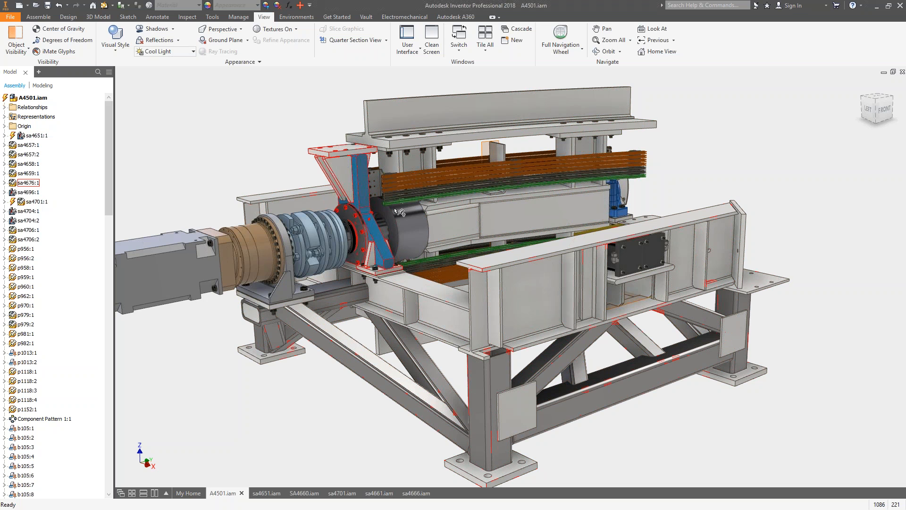
left_click(387, 493)
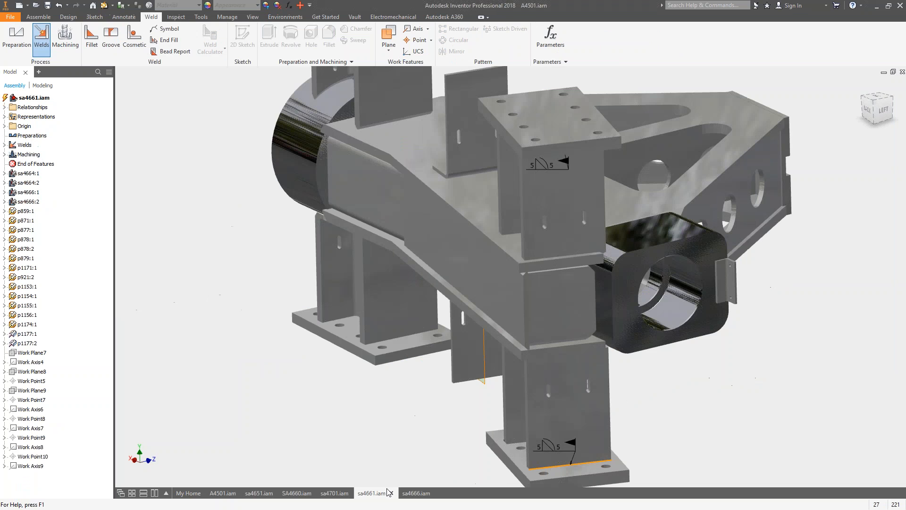
right_click(560, 188)
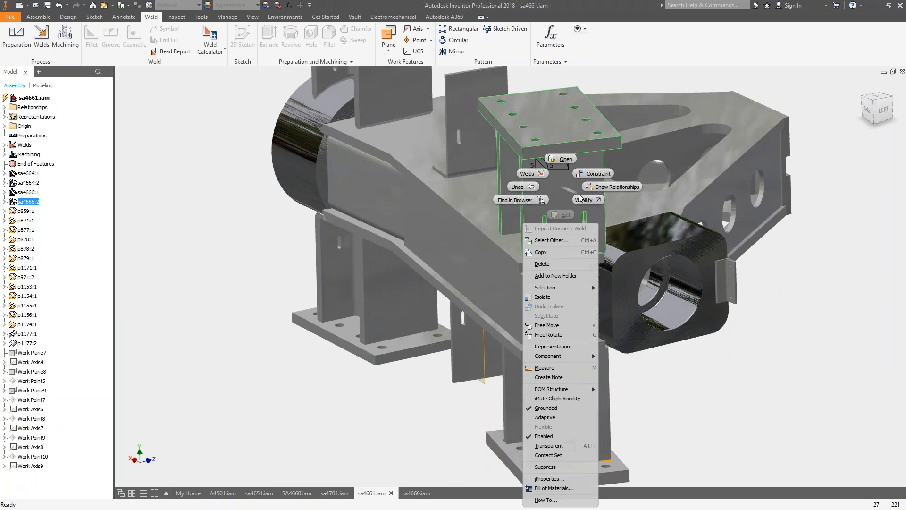
left_click(564, 159)
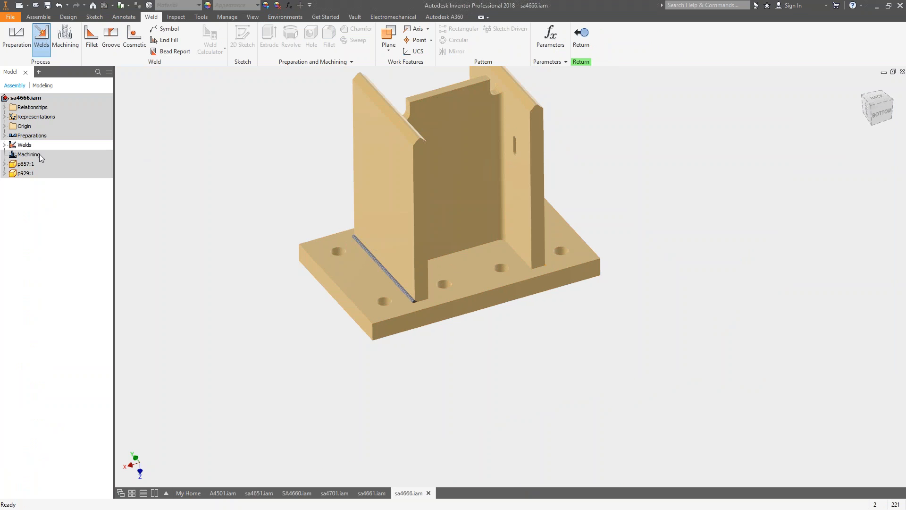
Delete the welding symbol and both beads, Fillet Weld 1 and Cosmetic Weld 1, and finish editing the welds
left_click(4, 145)
right_click(32, 164)
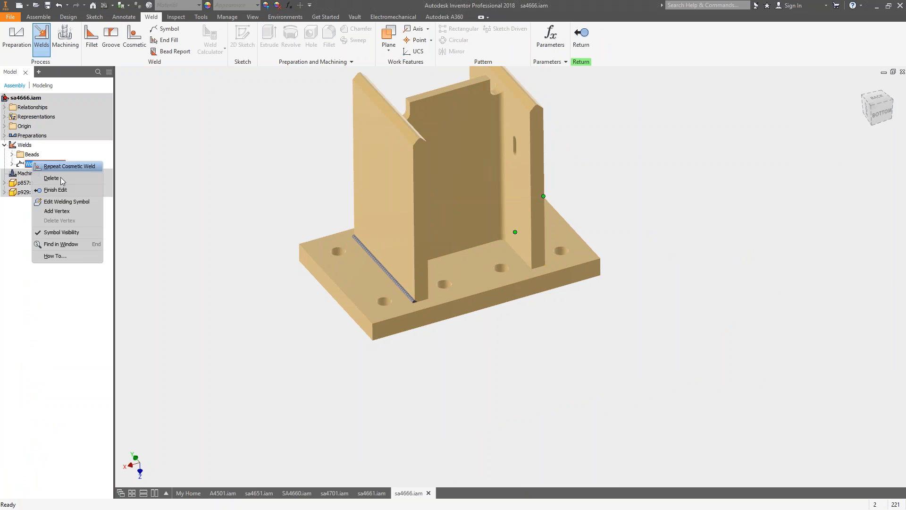
left_click(60, 179)
double_click(32, 155)
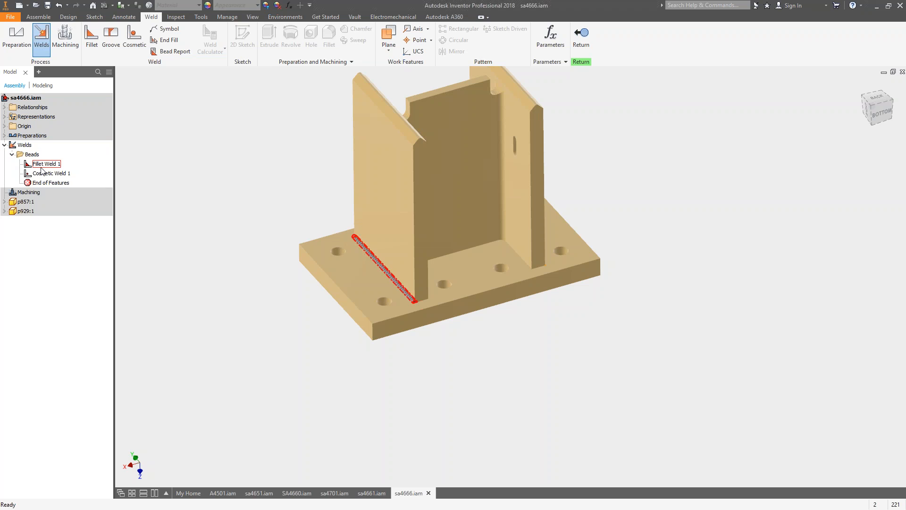
left_click(42, 165)
left_click(46, 173, "ctrl")
right_click(47, 174)
left_click(231, 167)
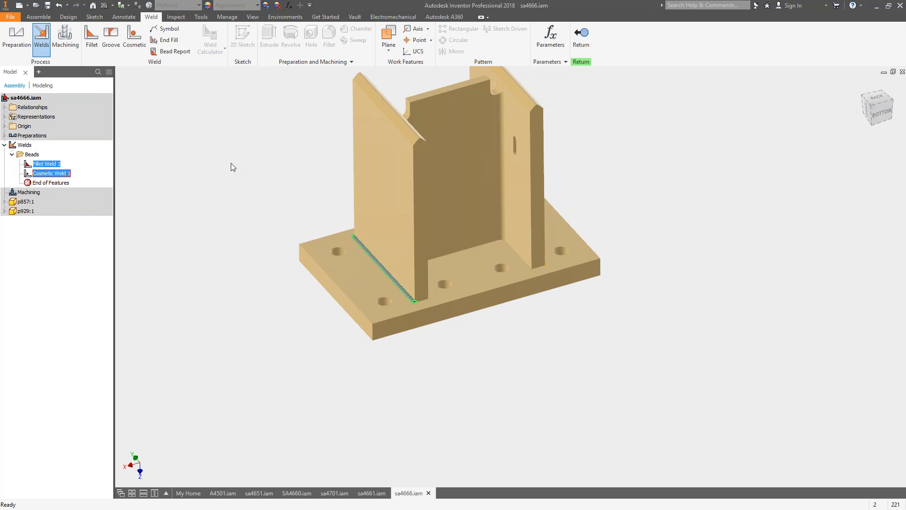
right_click(171, 167)
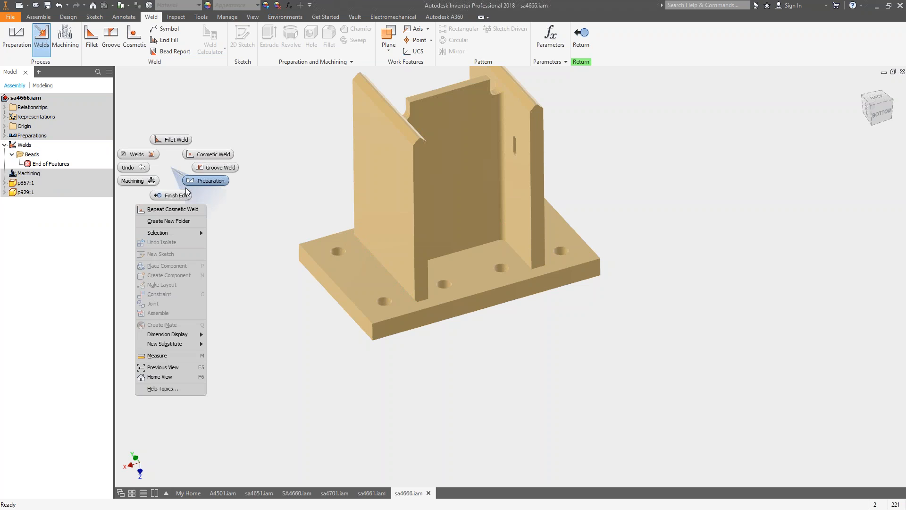
left_click(186, 136)
Delete all flush and mate constraints from parts p857:1 and p929:1
left_click(4, 193)
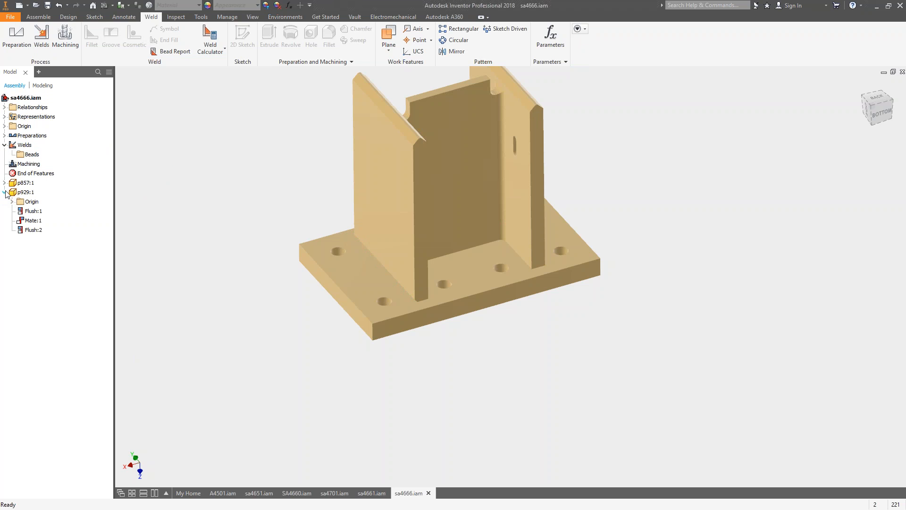
left_click(5, 183)
left_click(33, 202)
left_click(32, 249, "shift")
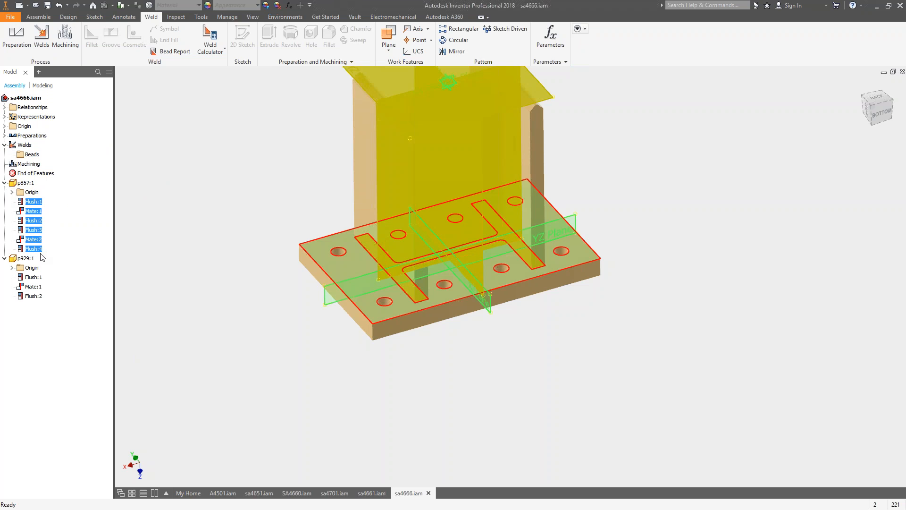
key("Delete")
Separate the upright bracket from the base plate, moving both parts well away from the assembly origin
left_click(12, 212)
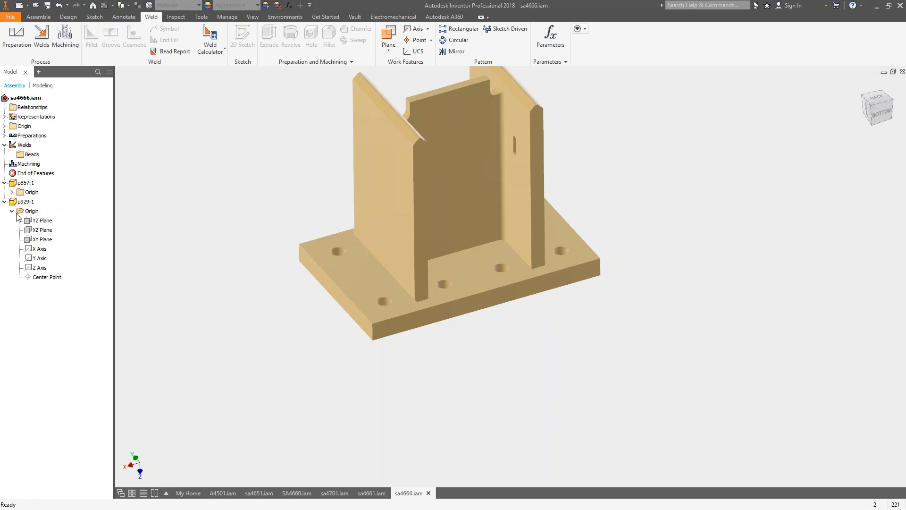
left_click(4, 183)
left_click(4, 183)
left_click_drag(469, 188, 788, 201)
left_click_drag(466, 254, 394, 338)
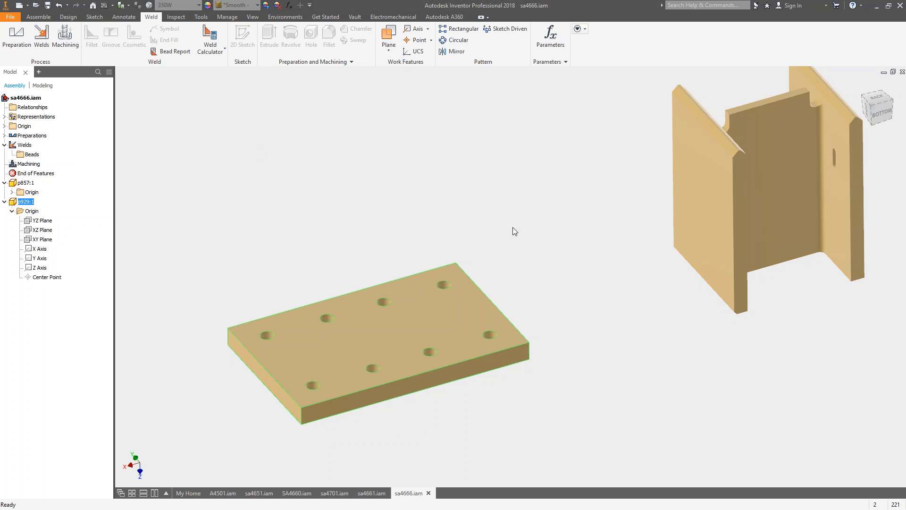
scroll(547, 223, "up", 5)
middle_click_drag(547, 223, 485, 279, "shift")
left_click_drag(461, 299, 341, 295)
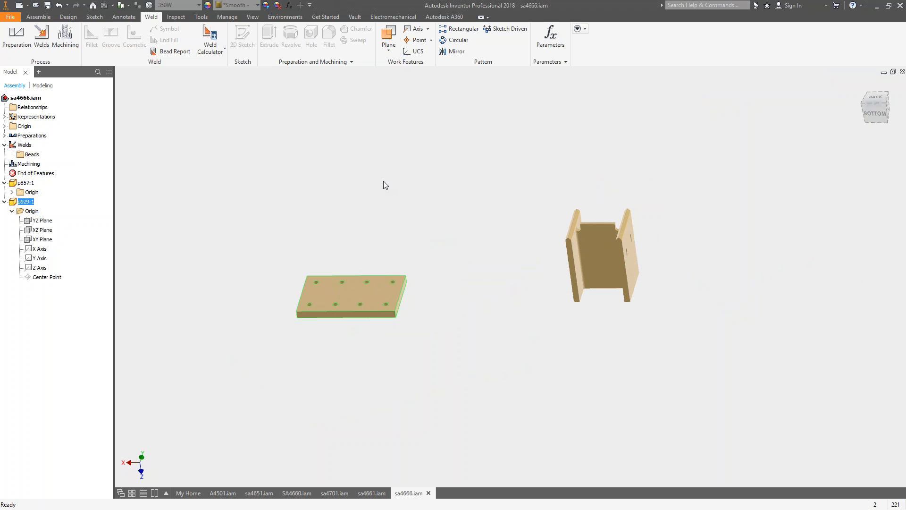
Make the assembly's YZ, XZ and XY origin planes visible
left_click(4, 126)
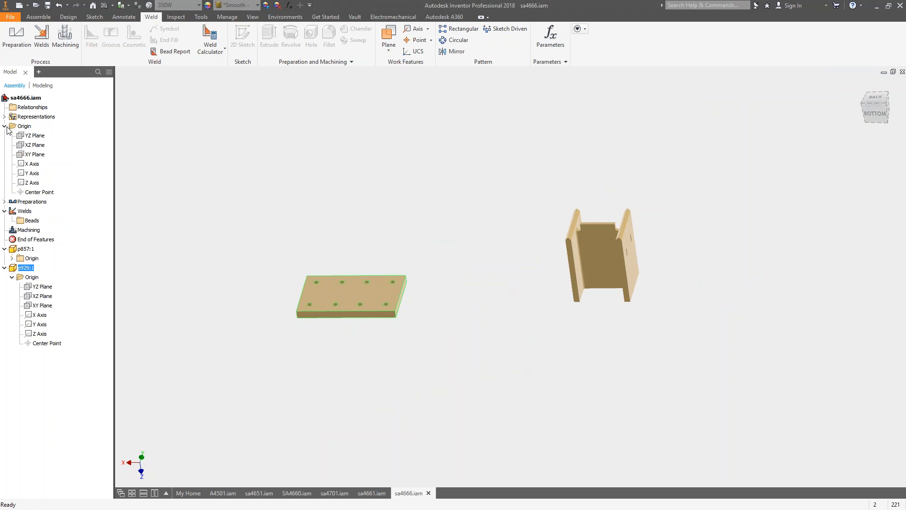
left_click(32, 136)
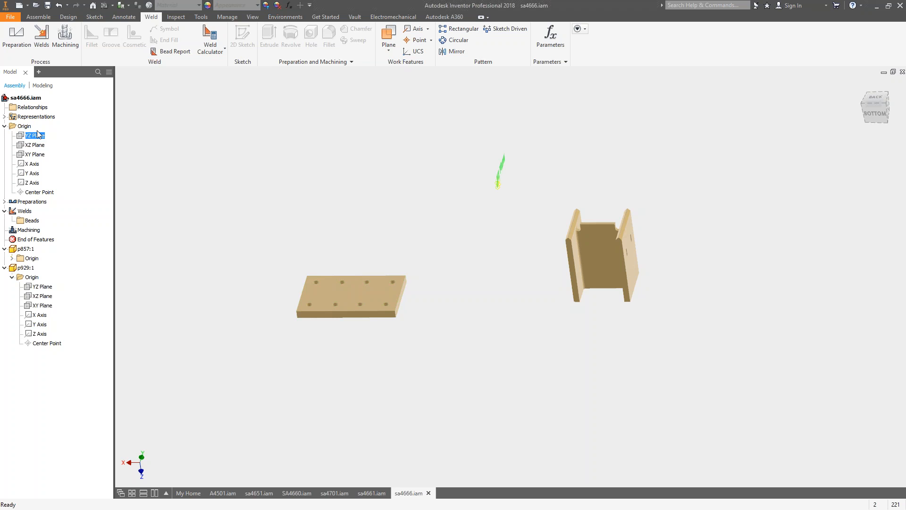
left_click(38, 154, "shift")
right_click(37, 152)
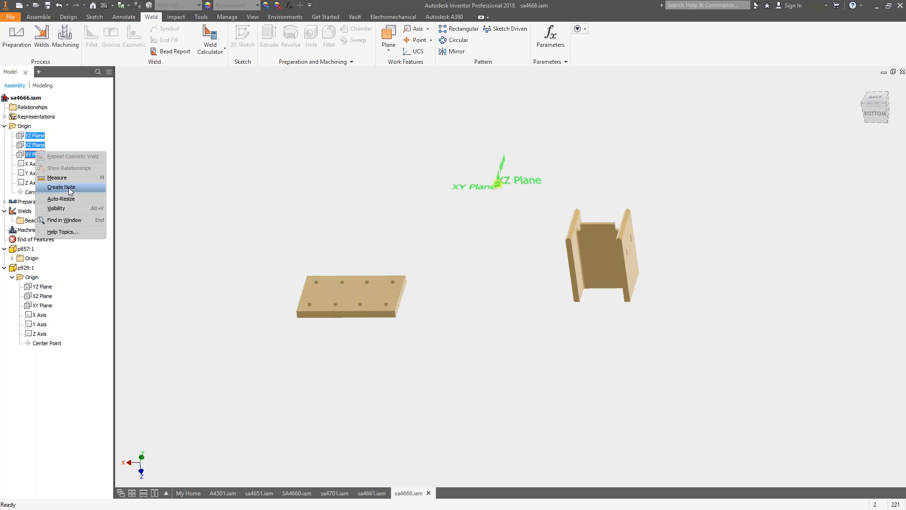
left_click(62, 209)
scroll(448, 200, "down", 4)
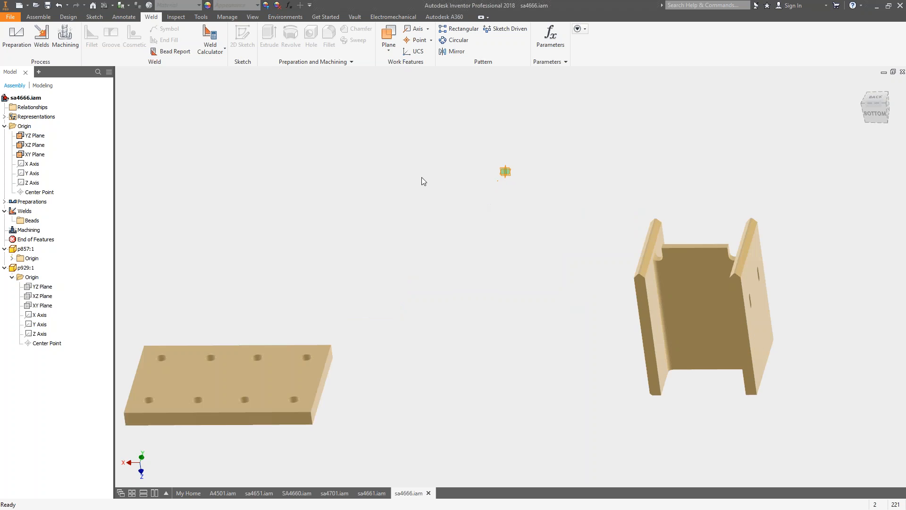
Move the base plate p929:1 closer to the assembly's origin planes
middle_click_drag(491, 179, 562, 189, "shift")
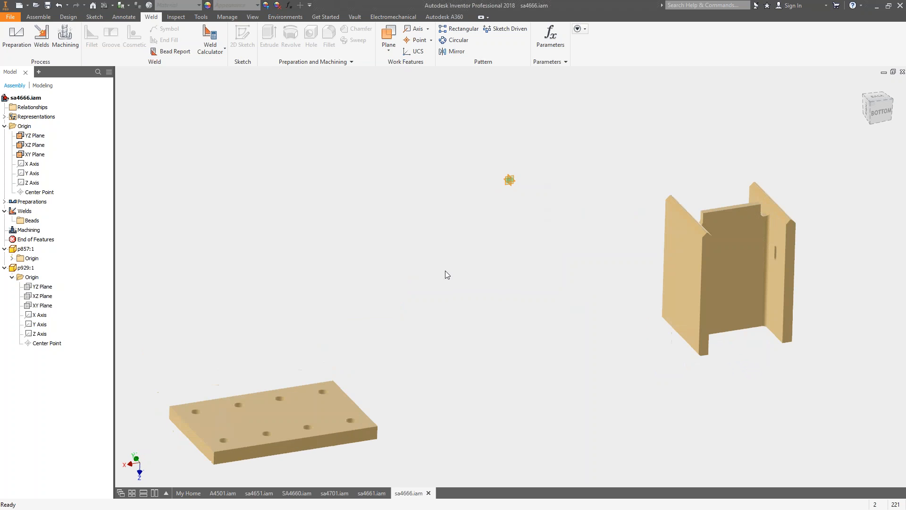
left_click_drag(273, 403, 424, 253)
scroll(493, 231, "down", 3)
middle_click_drag(583, 181, 576, 222)
scroll(577, 222, "down", 3)
scroll(571, 217, "up", 3)
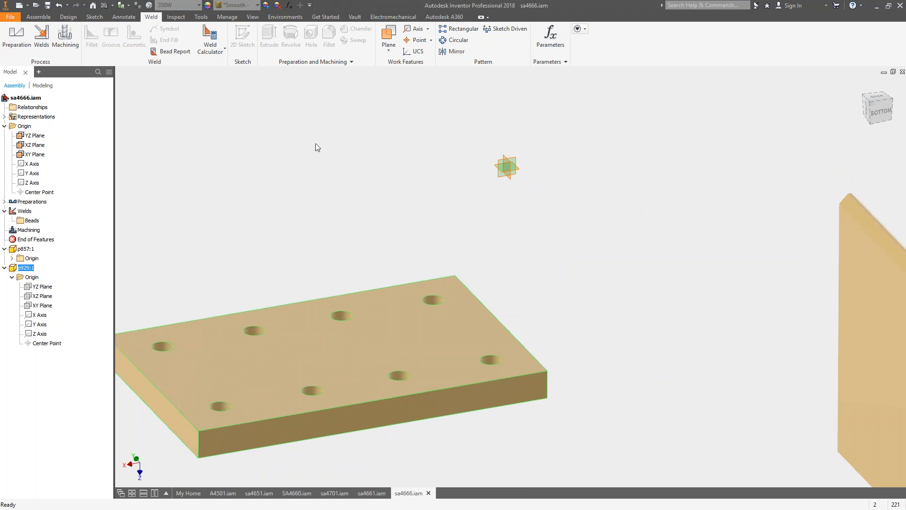
Flush-constrain the base plate's underside to the assembly's XY plane and its XZ plane to the assembly's YZ plane, both with 0 mm offset
key("c")
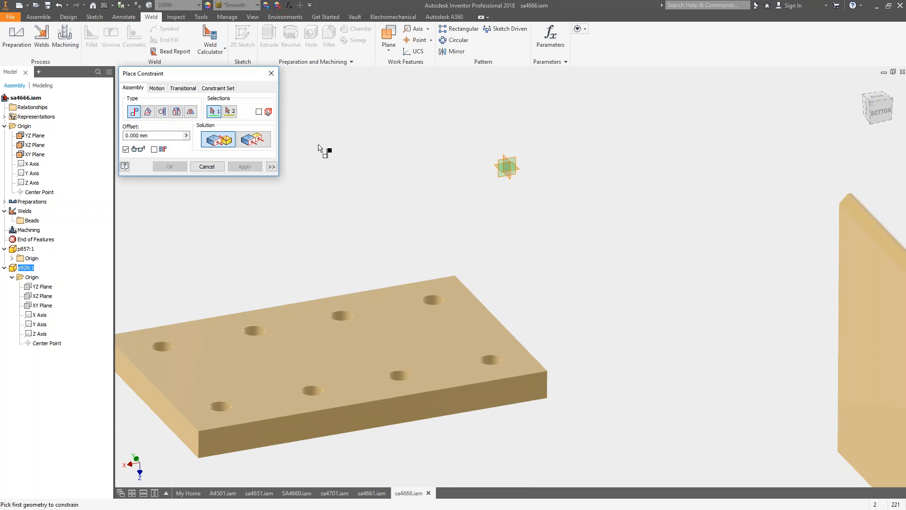
left_click(490, 171)
scroll(559, 448, "up", 2)
middle_click_drag(564, 465, 434, 223, "shift")
left_click(434, 223)
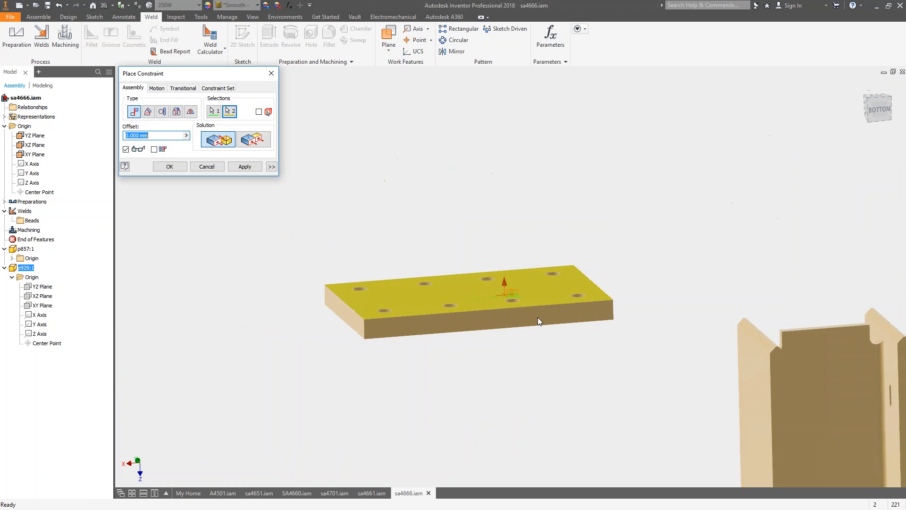
left_click(243, 139)
middle_click_drag(549, 245, 567, 364, "shift")
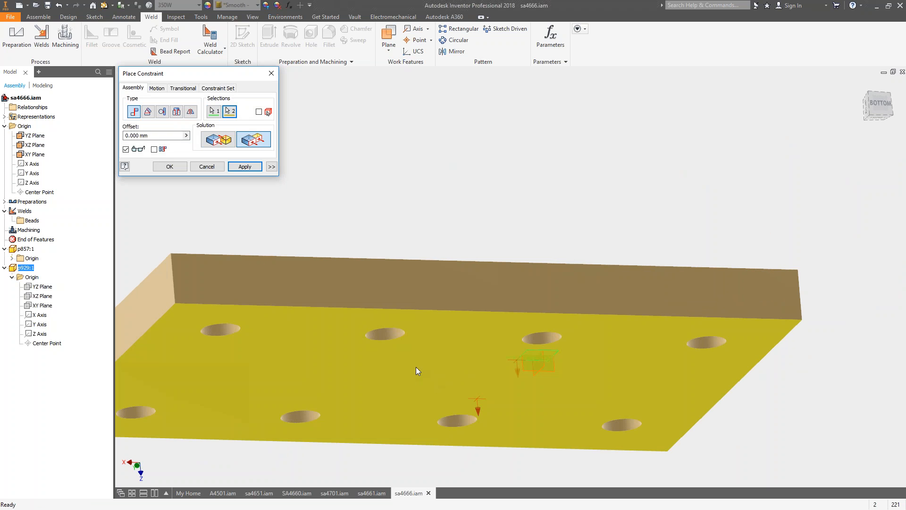
left_click(244, 166)
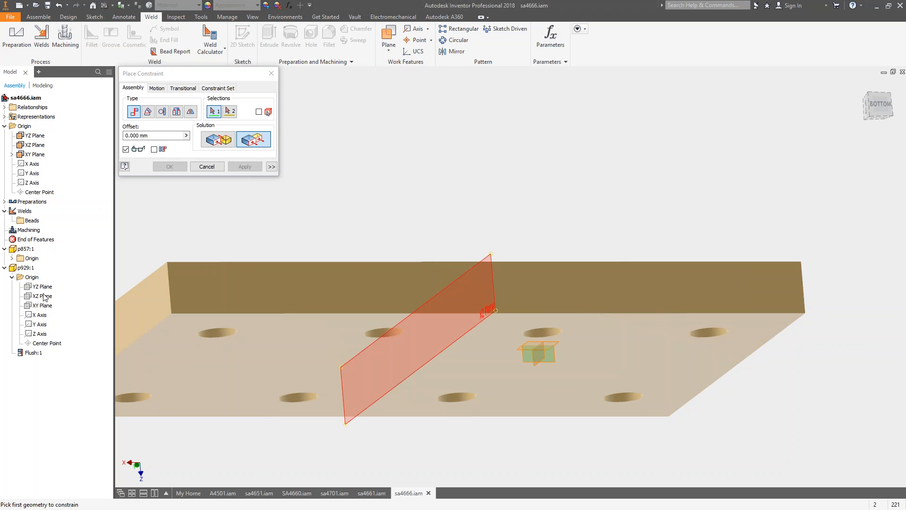
left_click(44, 297)
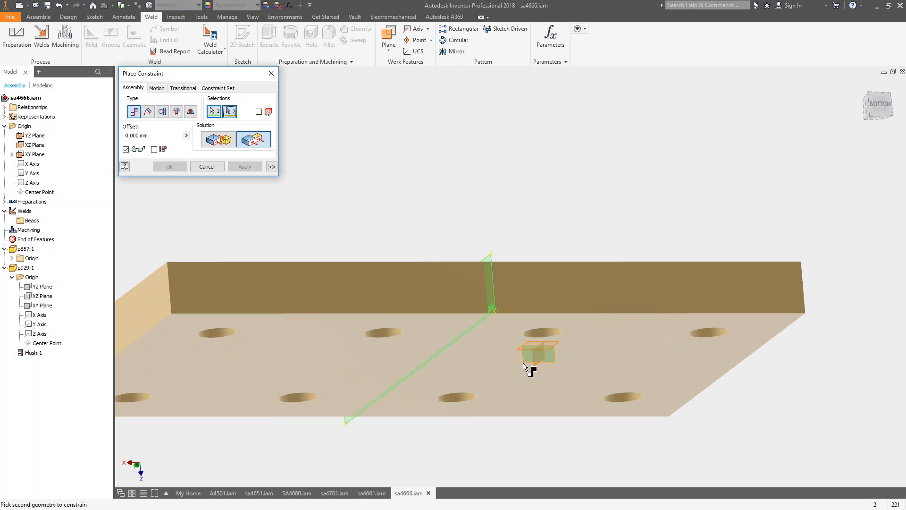
left_click(547, 359)
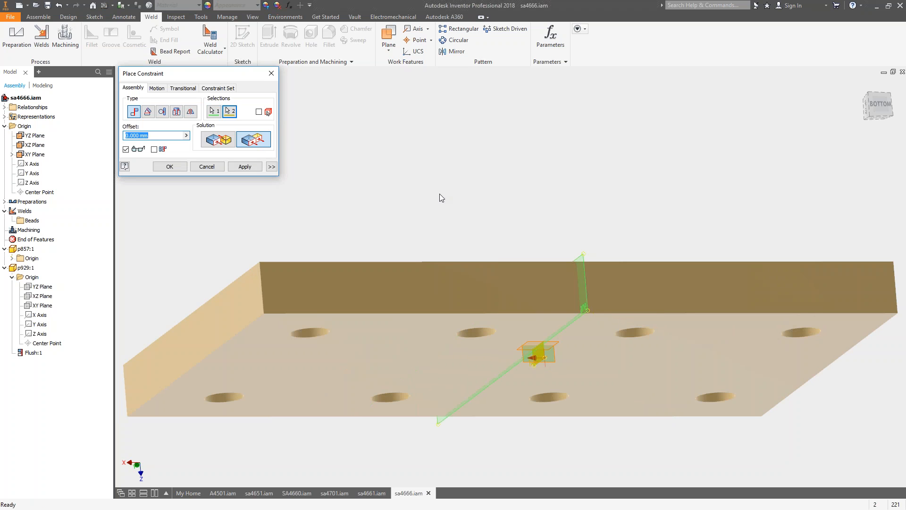
left_click(564, 364)
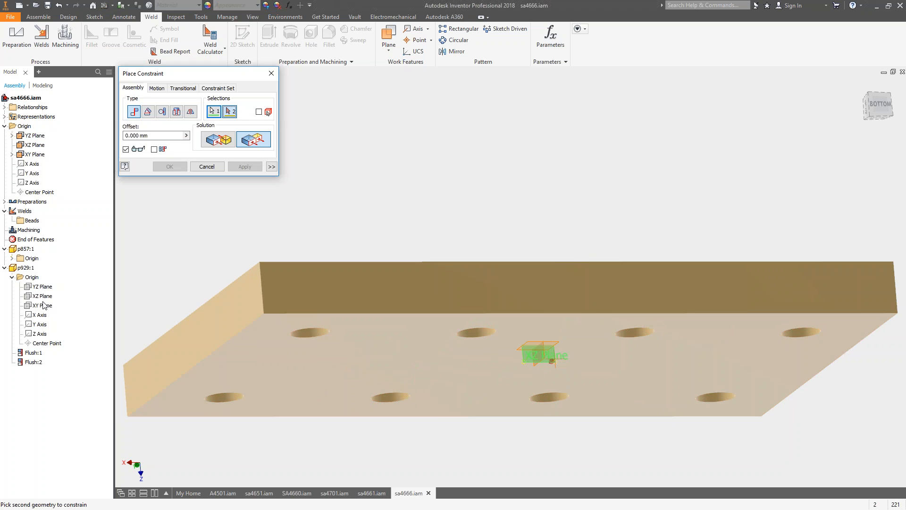
left_click(43, 286)
left_click(218, 139)
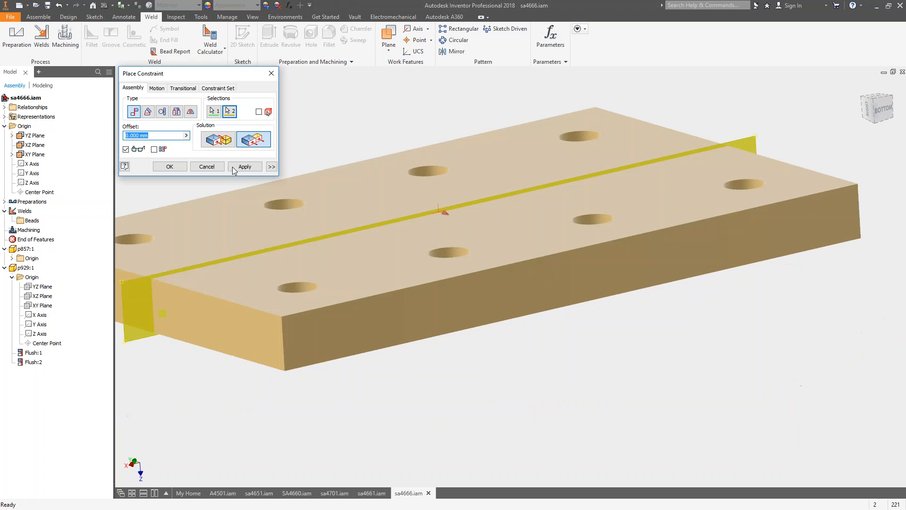
left_click(218, 169)
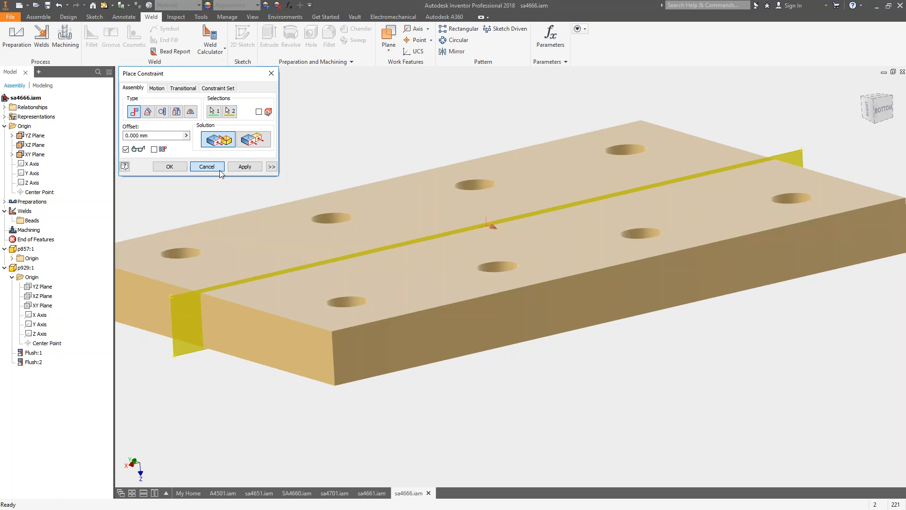
Mate the base plate's YZ plane to the assembly's XZ plane with 0 mm offset
scroll(548, 452, "up", 5)
left_click_drag(509, 428, 482, 399)
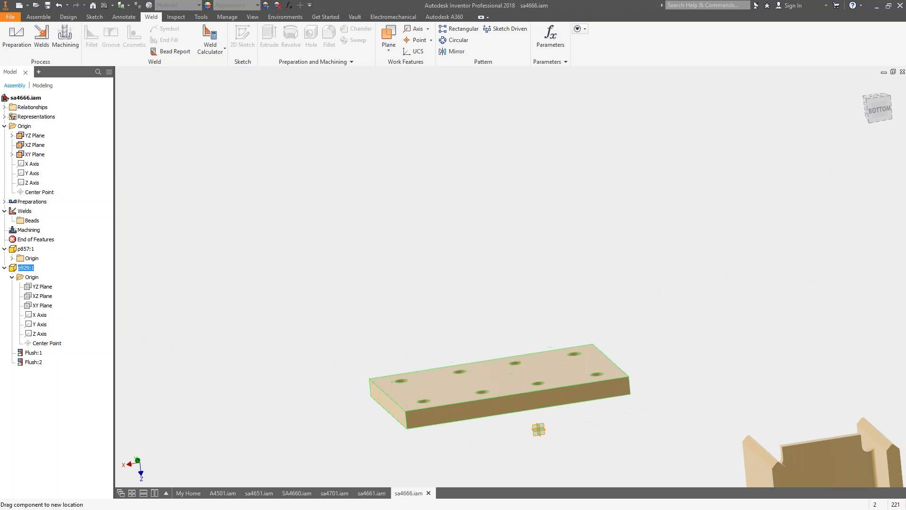
key("c")
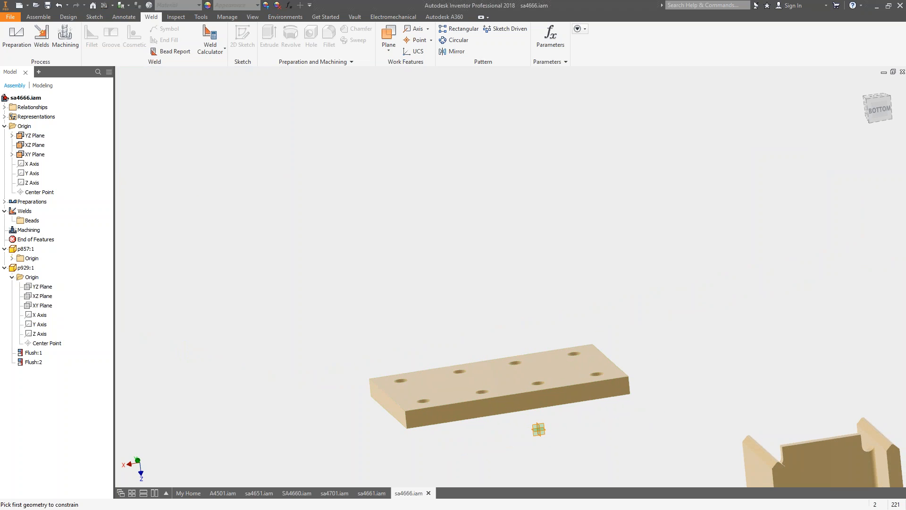
scroll(528, 429, "up", 3)
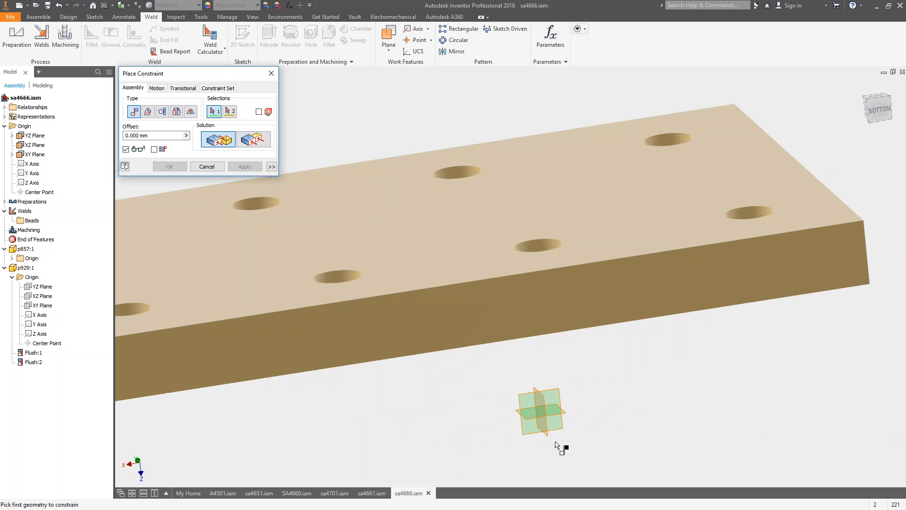
left_click(560, 404)
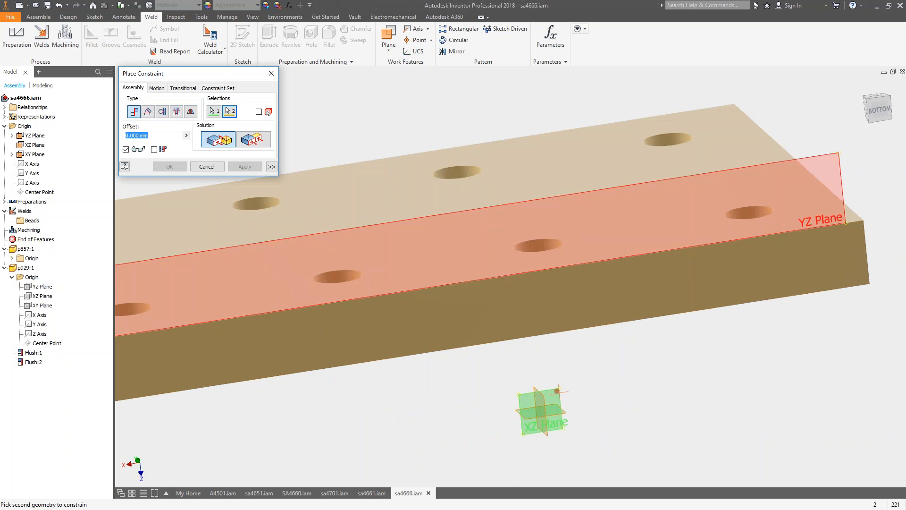
left_click(43, 287)
left_click(244, 170)
key("Escape")
Try to move the base plate to check its constraints, and examine its position beside the bracket
left_click_drag(507, 319, 493, 330)
scroll(492, 330, "down", 3)
scroll(508, 277, "down", 5)
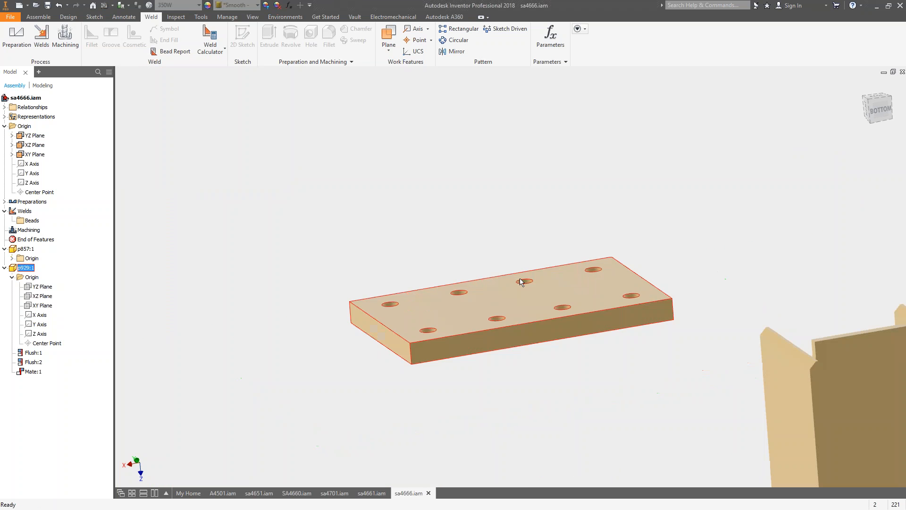
middle_click_drag(419, 264, 417, 244, "shift")
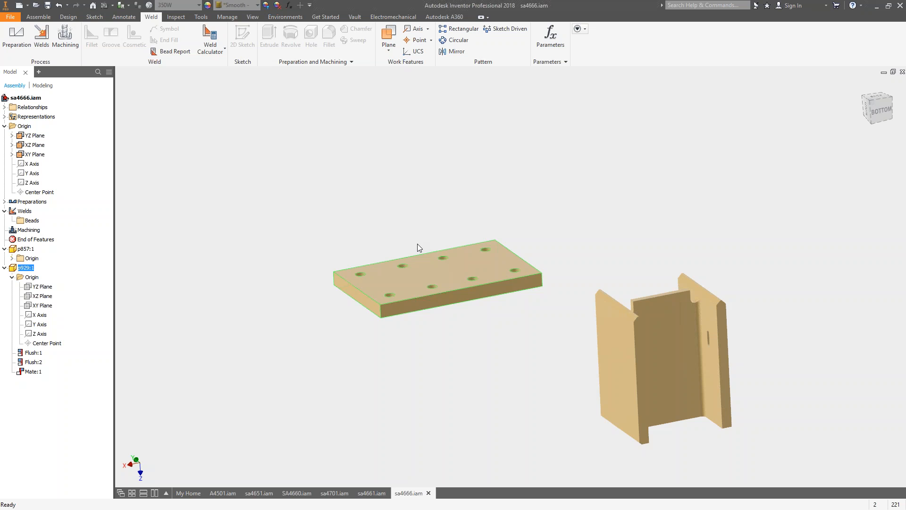
scroll(428, 240, "up", 5)
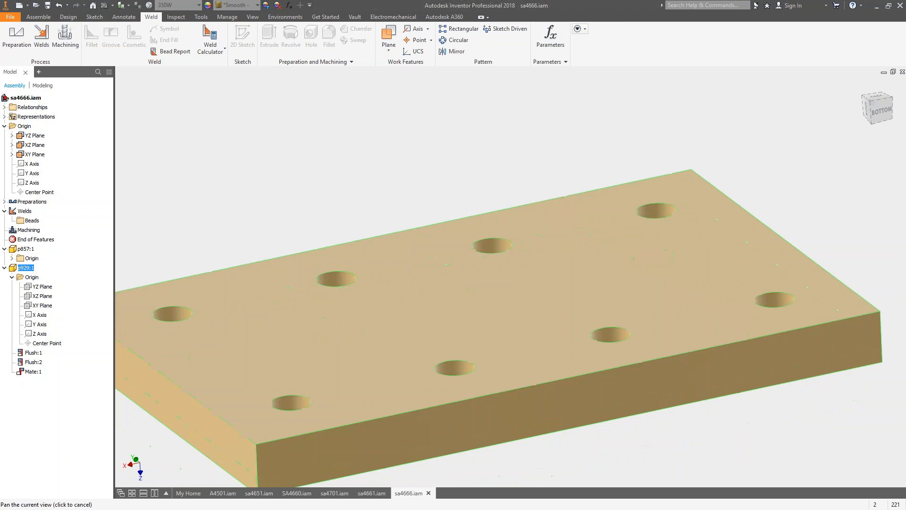
scroll(428, 240, "down", 3)
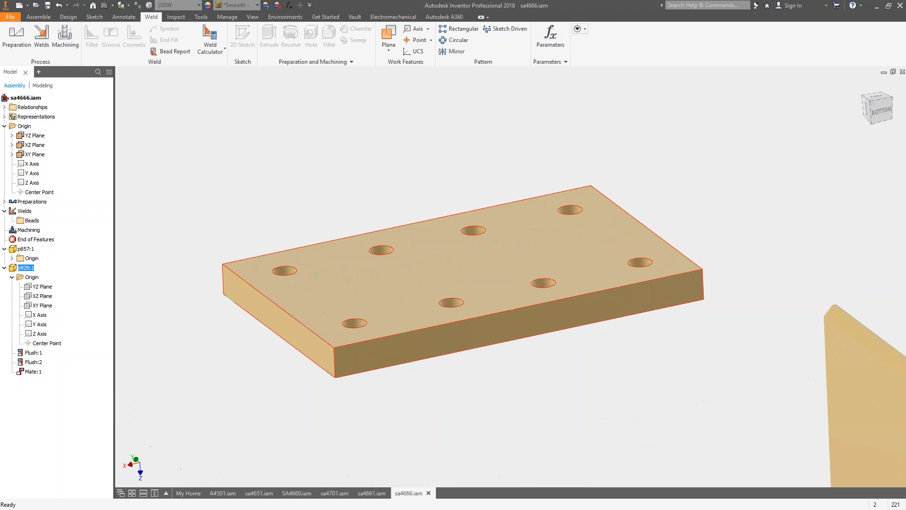
Collapse the Origin folder of p929:1 and inspect which faces its Flush:1 constraint ties together
left_click(11, 277)
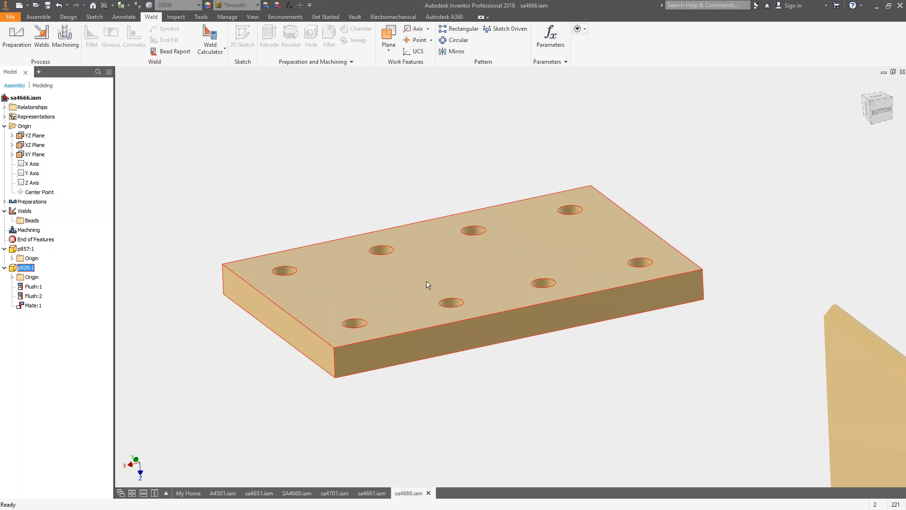
right_click(467, 274)
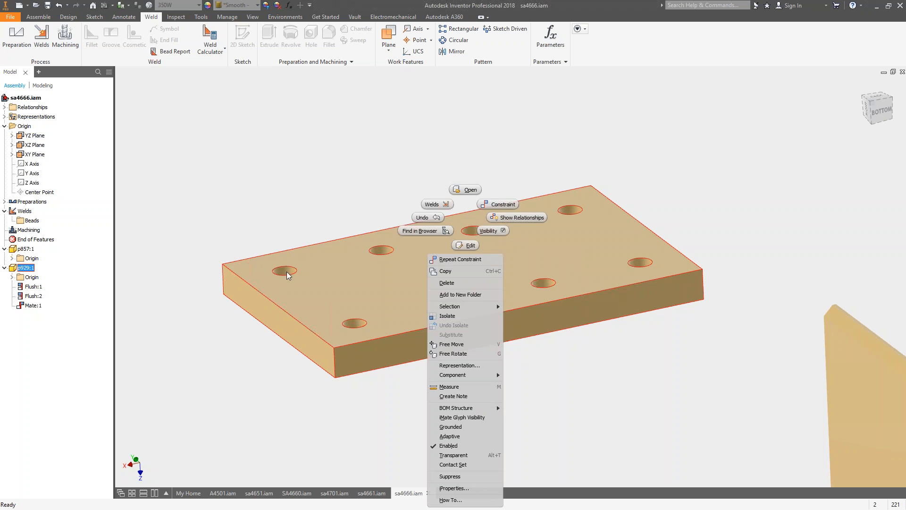
left_click(271, 199)
left_click(36, 285)
right_click(36, 284)
left_click(202, 223)
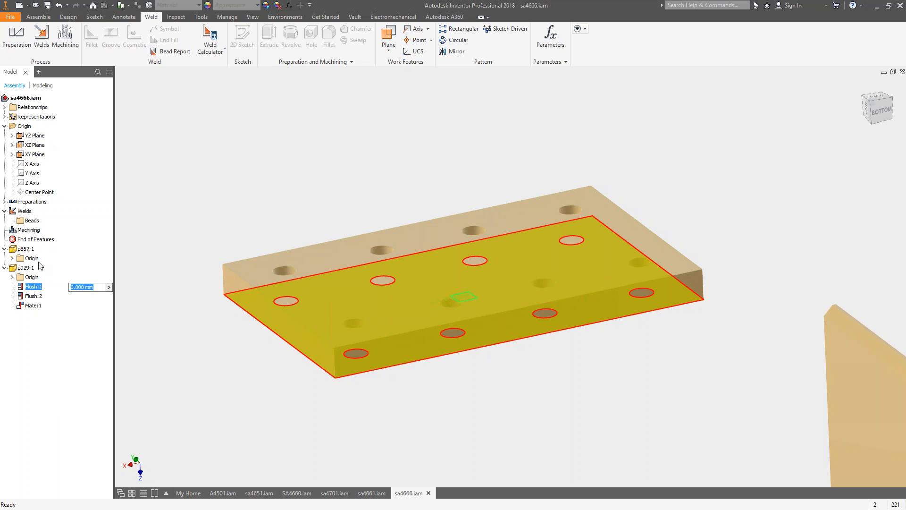
left_click(241, 238)
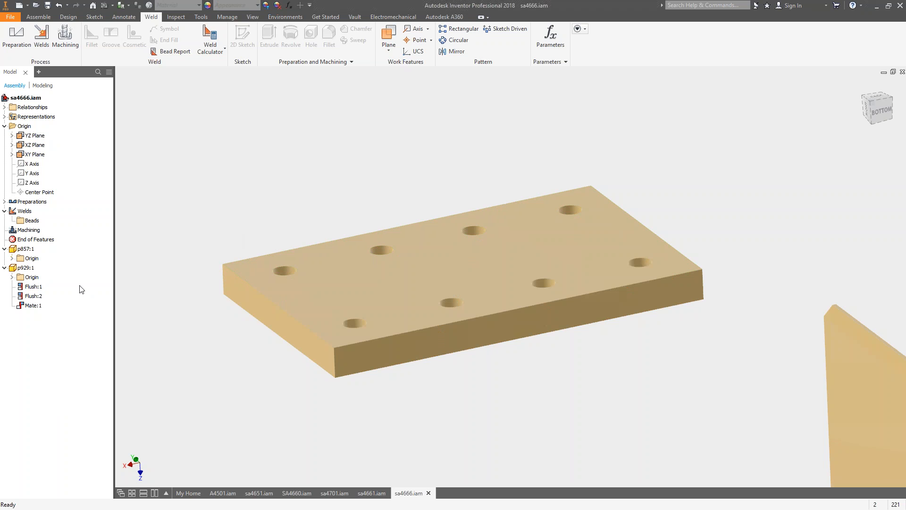
Delete the Flush:2 constraint from p929:1 and shift the base plate along the freed direction
right_click(24, 294)
left_click(34, 313)
left_click_drag(426, 284, 484, 272)
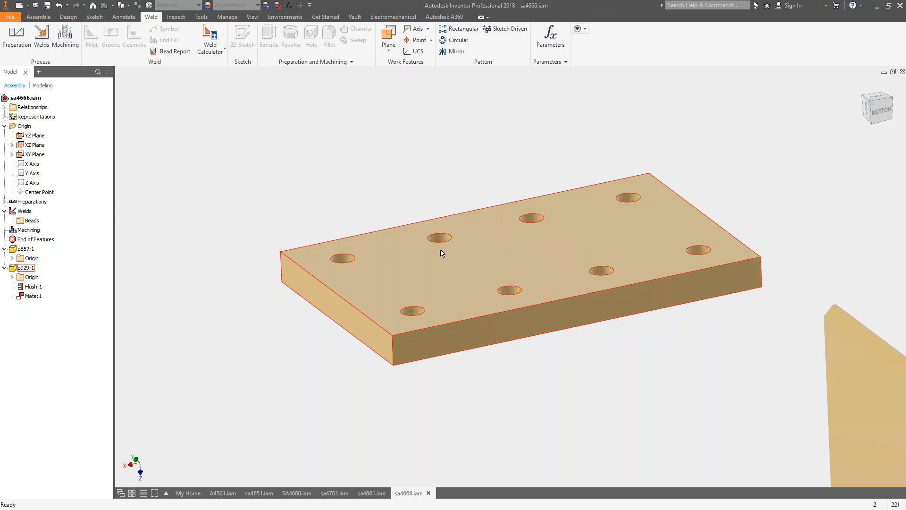
Undo the base plate's move and the deletion of its Flush:2 constraint
left_click(59, 5)
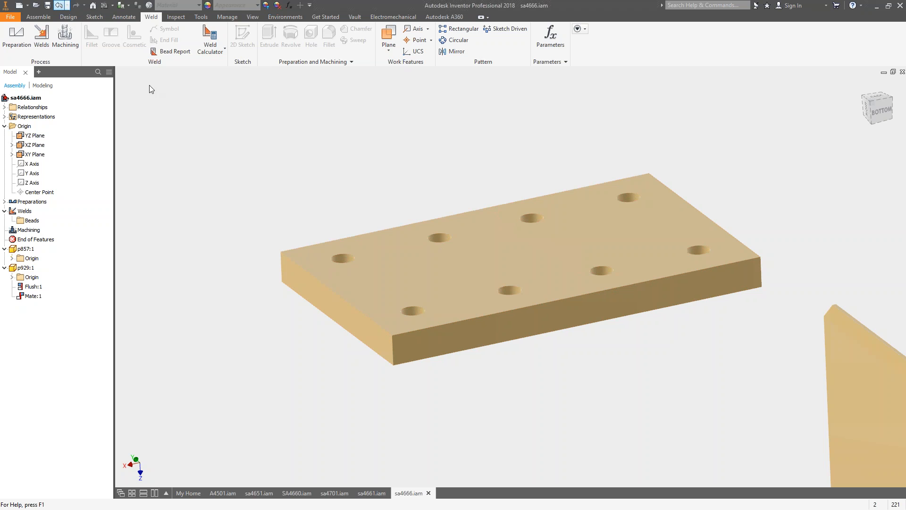
scroll(305, 207, "down", 3)
middle_click_drag(305, 207, 351, 192)
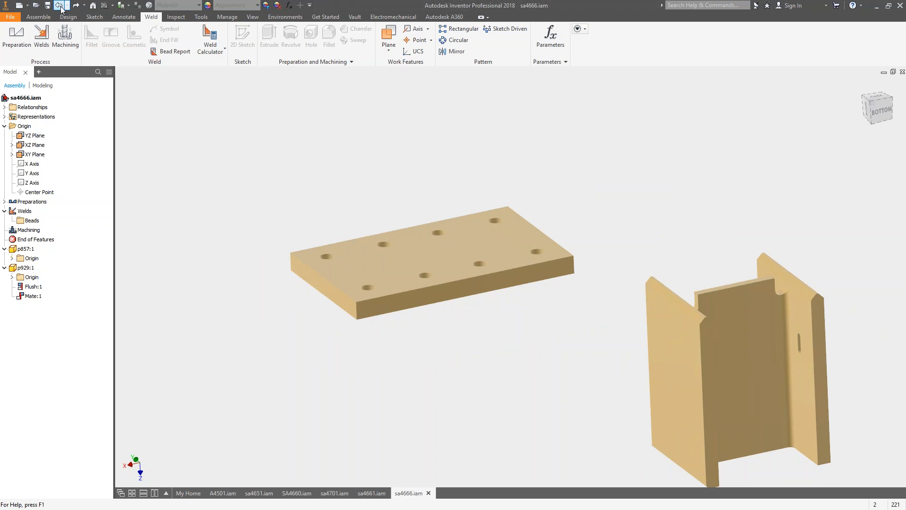
left_click(60, 6)
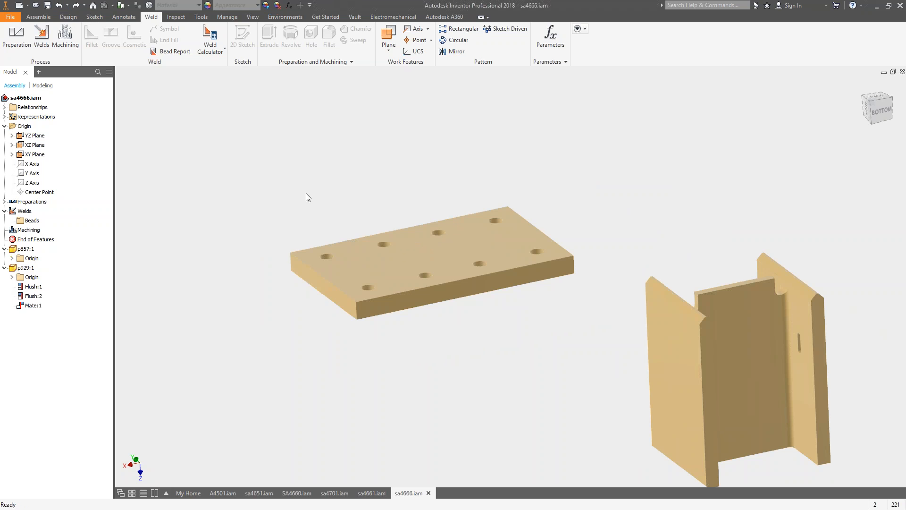
Ground the base plate p929:1
right_click(415, 274)
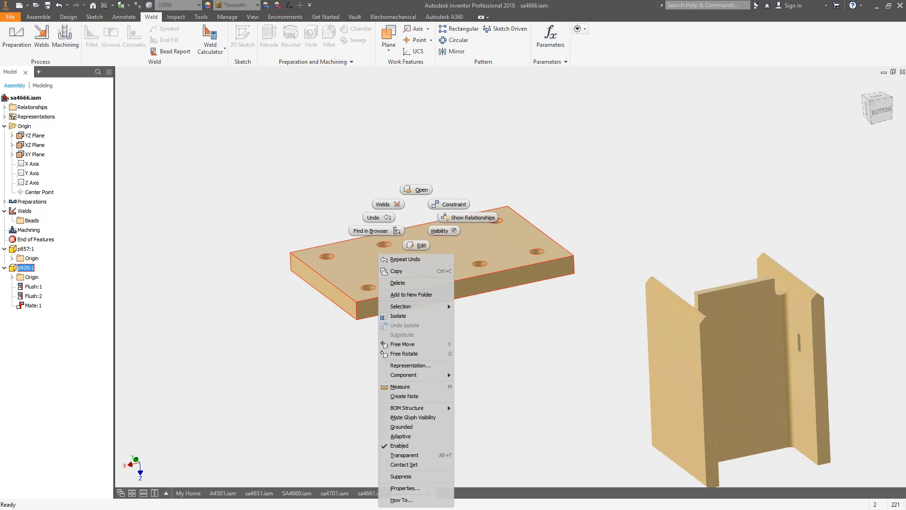
left_click(406, 428)
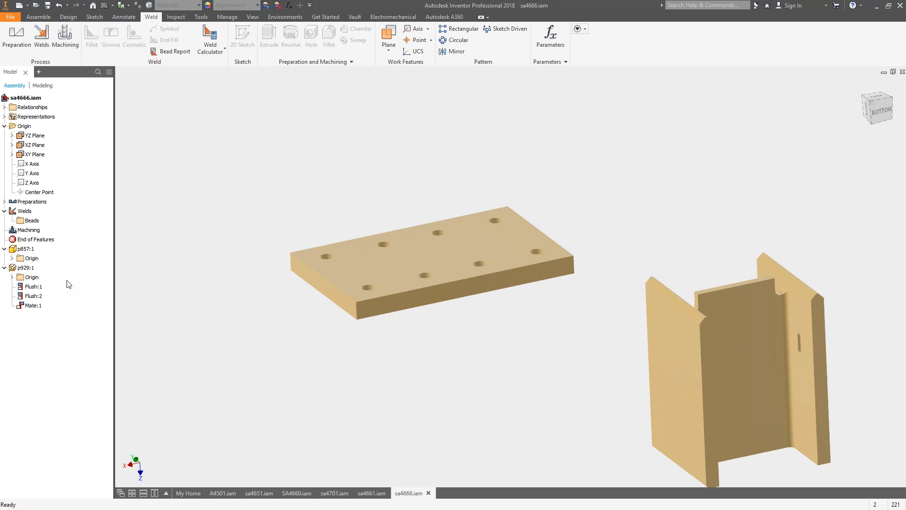
Mate the bracket's lower end face to the base plate's upper face with 0 mm offset, and slide the bracket along the plate
key("c")
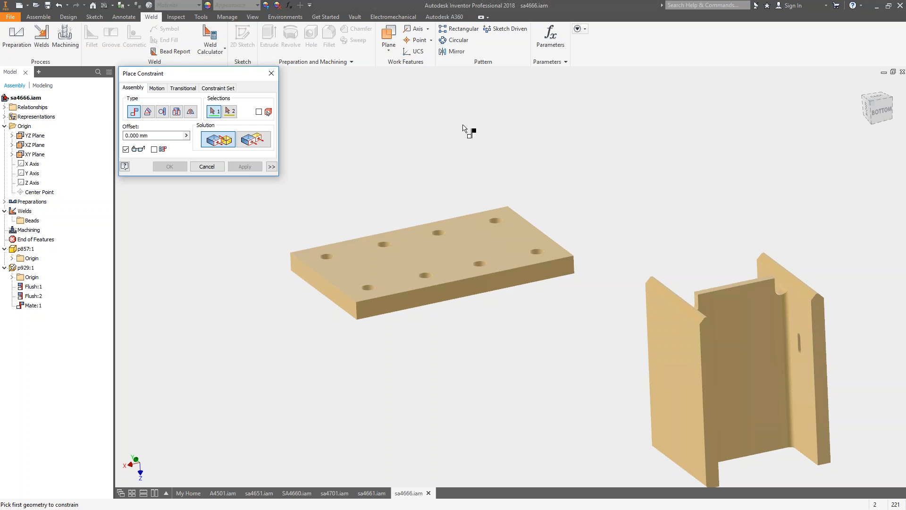
middle_click_drag(649, 208, 574, 171)
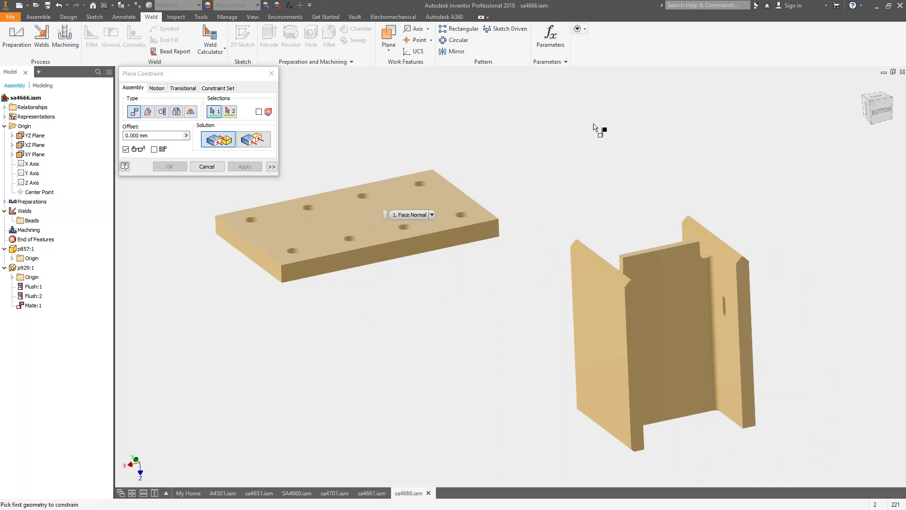
left_click(393, 207)
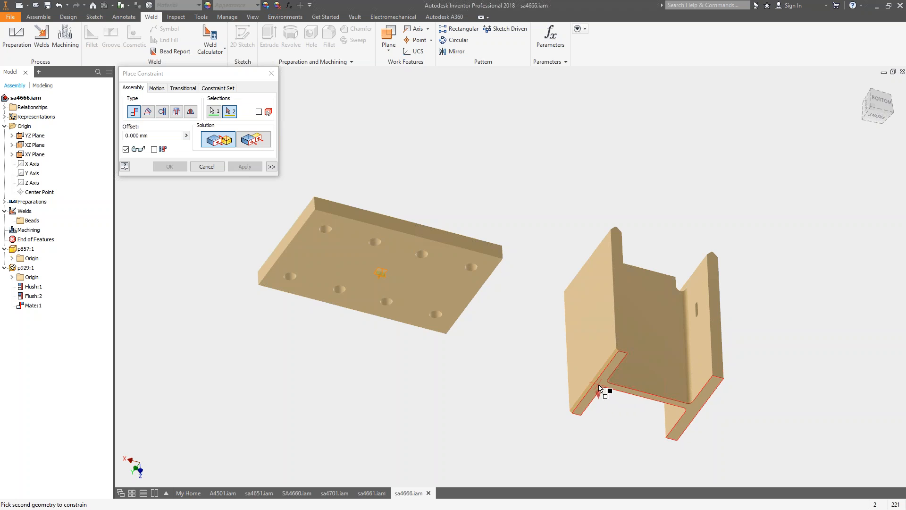
left_click(598, 387)
left_click(245, 167)
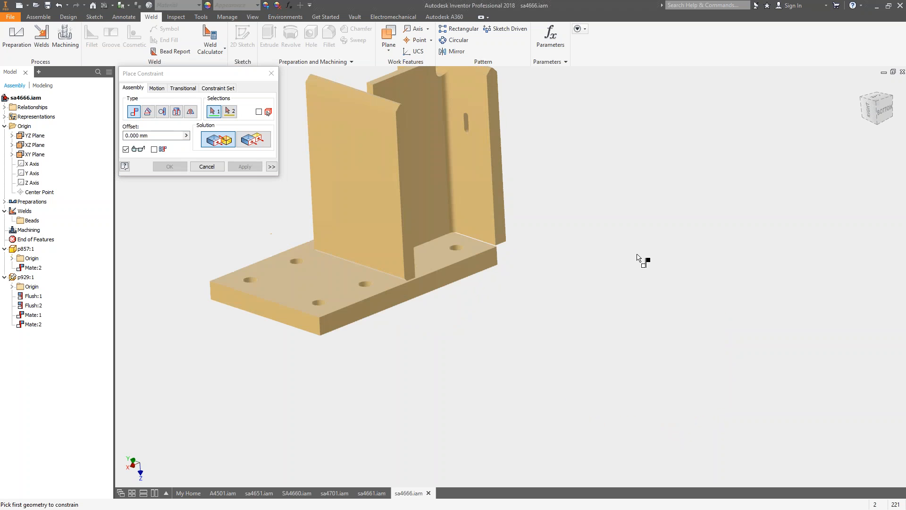
left_click(218, 161)
left_click_drag(518, 272, 382, 244)
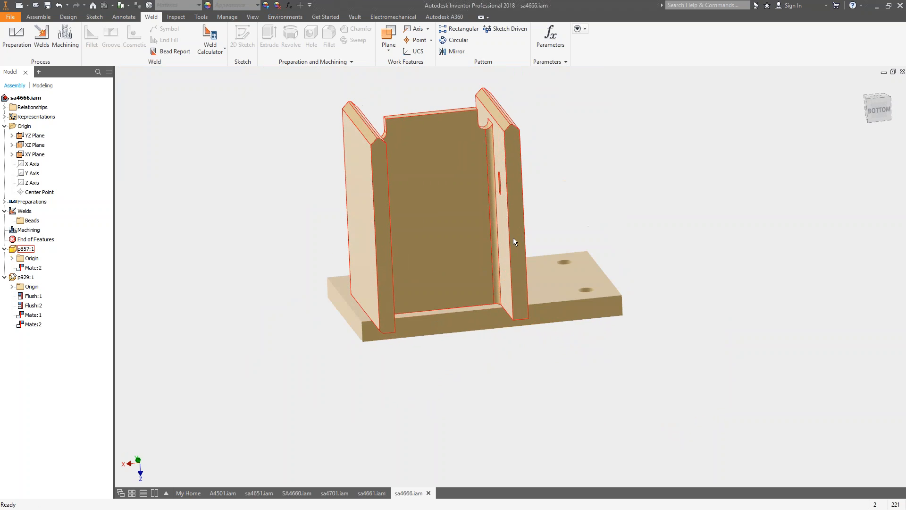
middle_click_drag(375, 241, 393, 220)
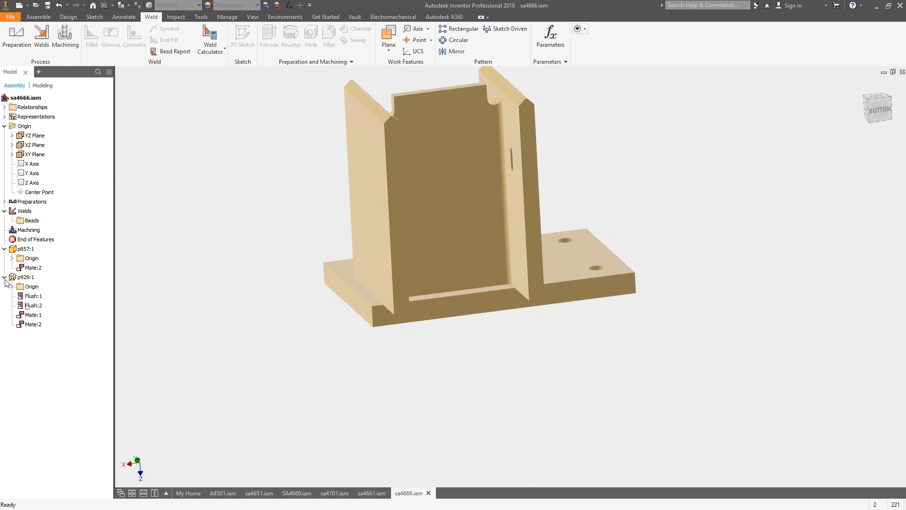
Mate the bracket p857:1's XZ Plane to the base plate p929:1's YZ Plane with 0 mm offset, and slide the bracket along the plate
left_click(12, 258)
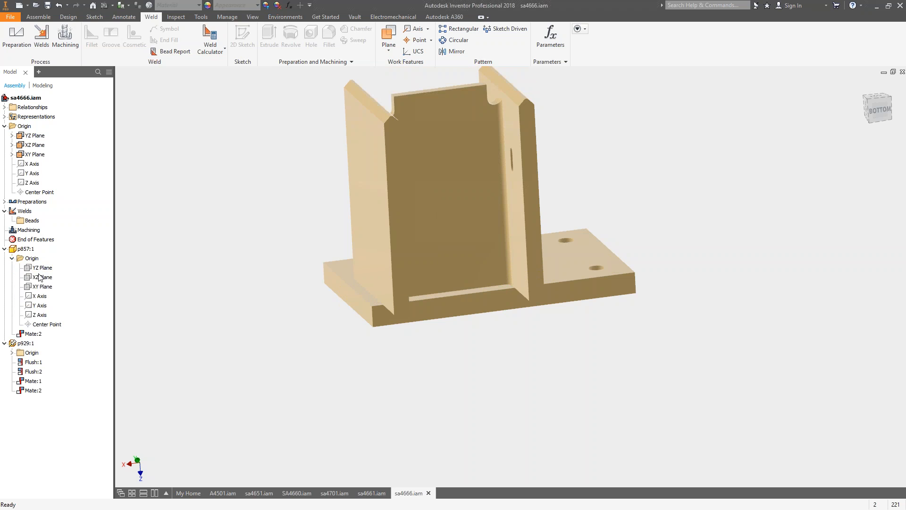
left_click(41, 278)
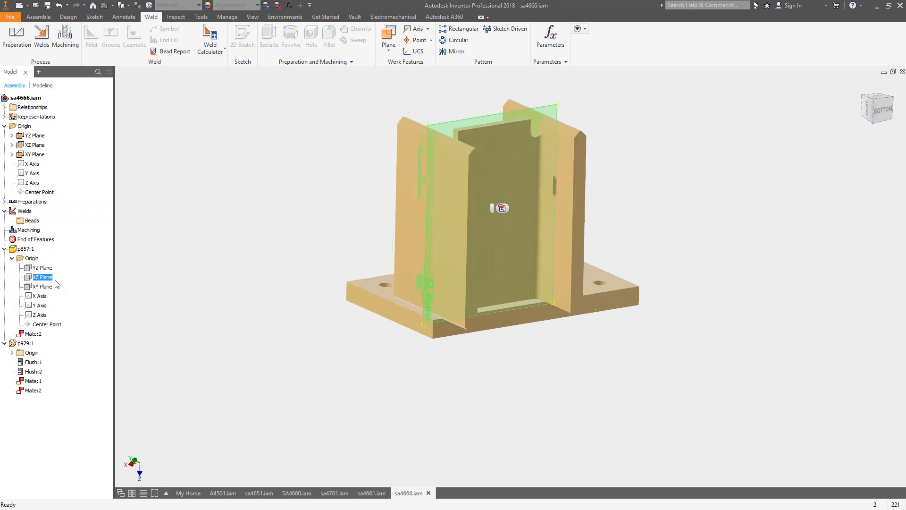
key("c")
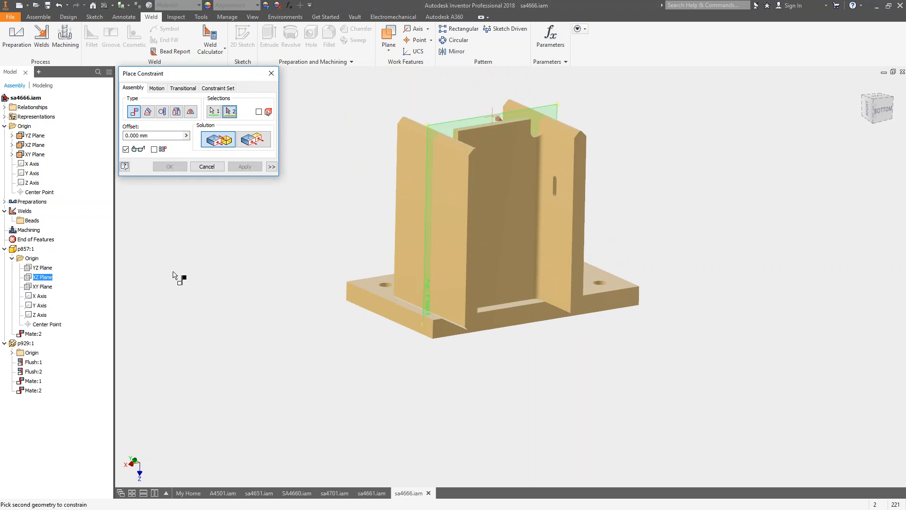
left_click(12, 353)
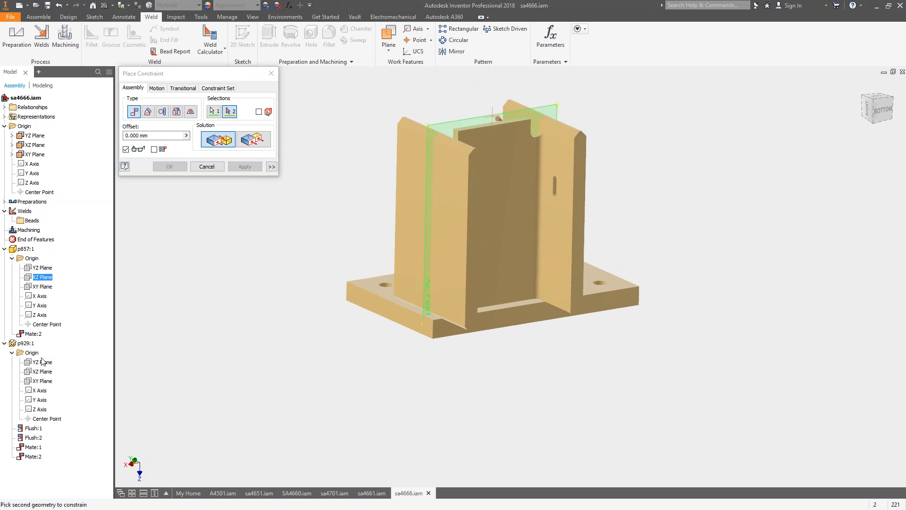
left_click(43, 365)
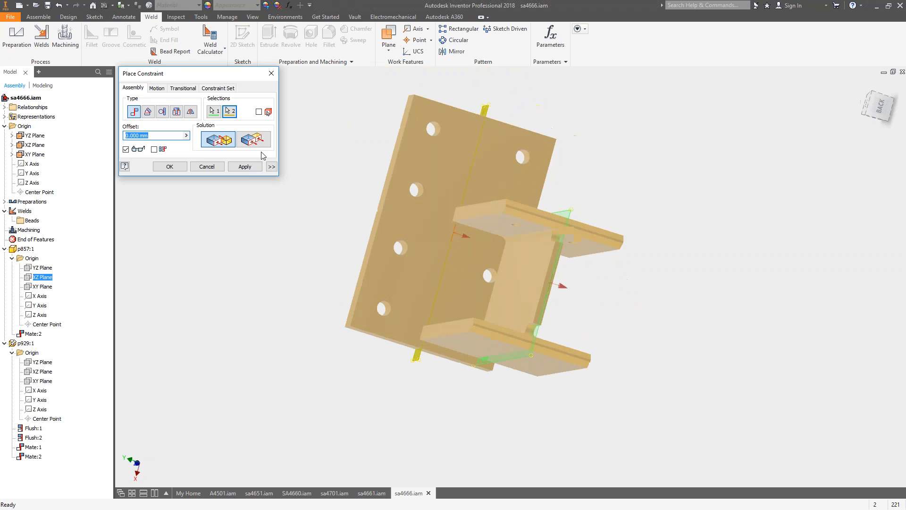
left_click(243, 142)
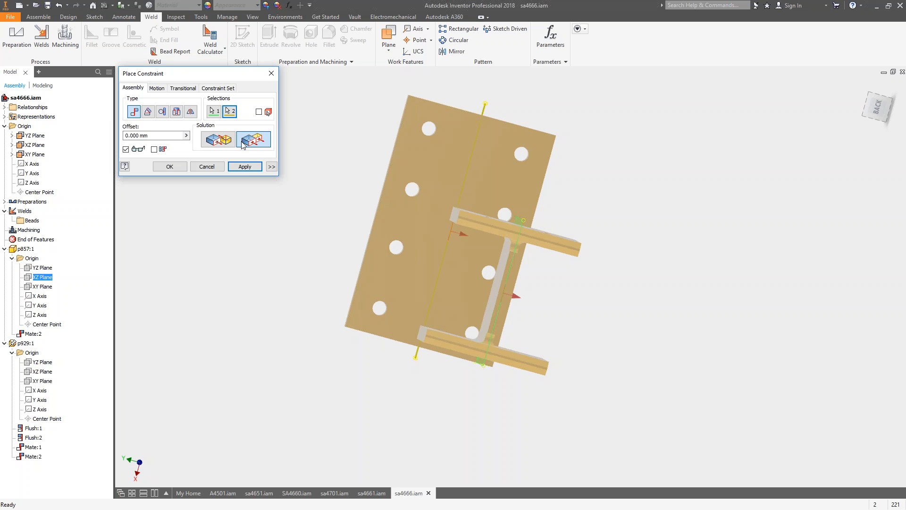
left_click(244, 167)
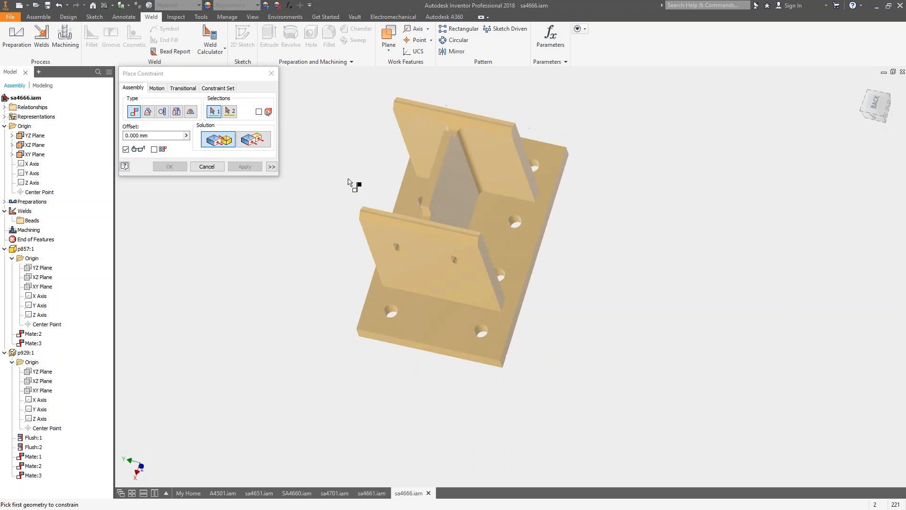
key("Escape")
left_click_drag(459, 270, 487, 264)
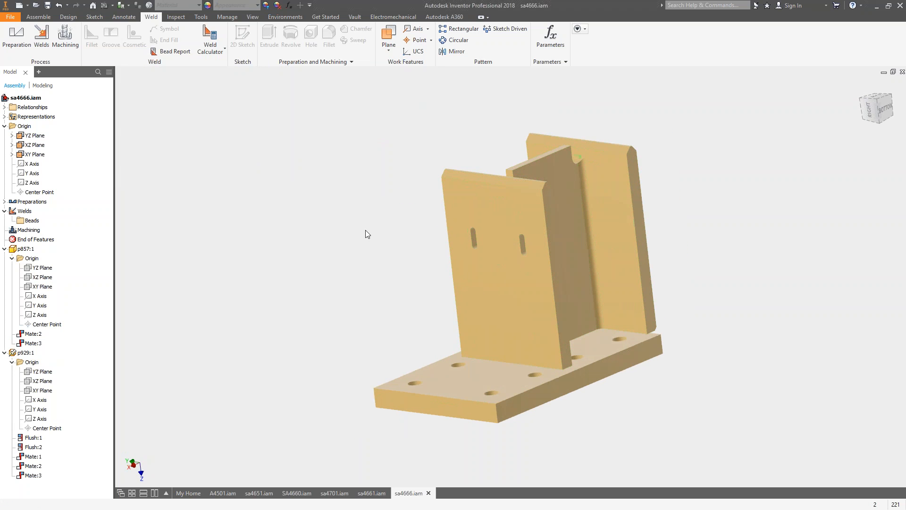
Mate the base plate p929:1's XZ Plane to the bracket p857:1's XY Plane with 0 mm offset
key("c")
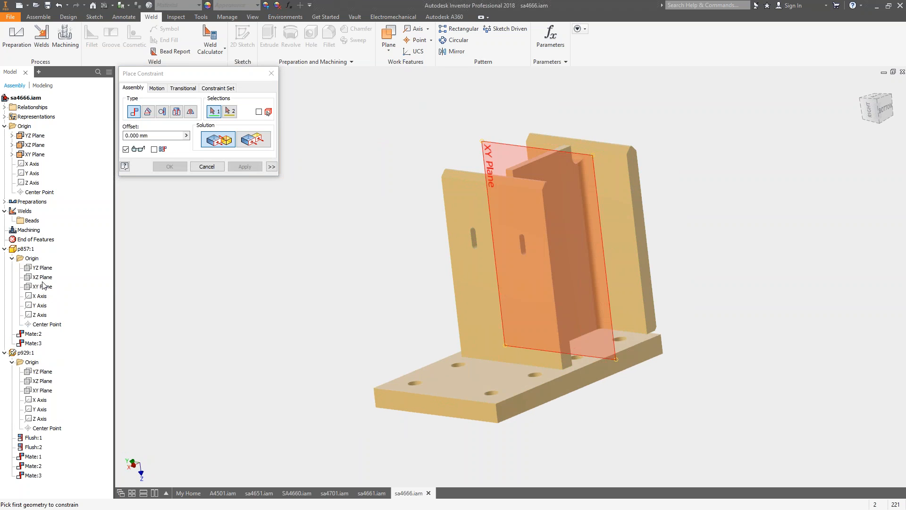
left_click(42, 382)
middle_click_drag(338, 196, 348, 160, "shift")
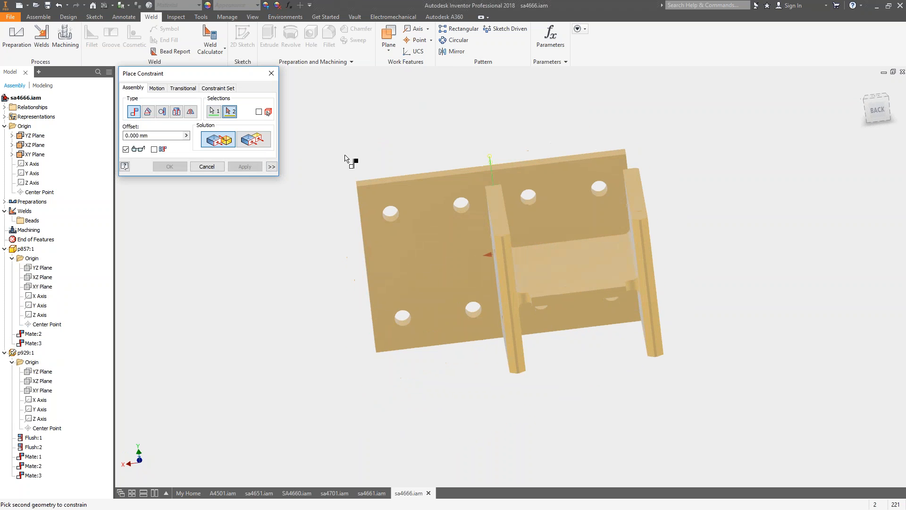
left_click(247, 141)
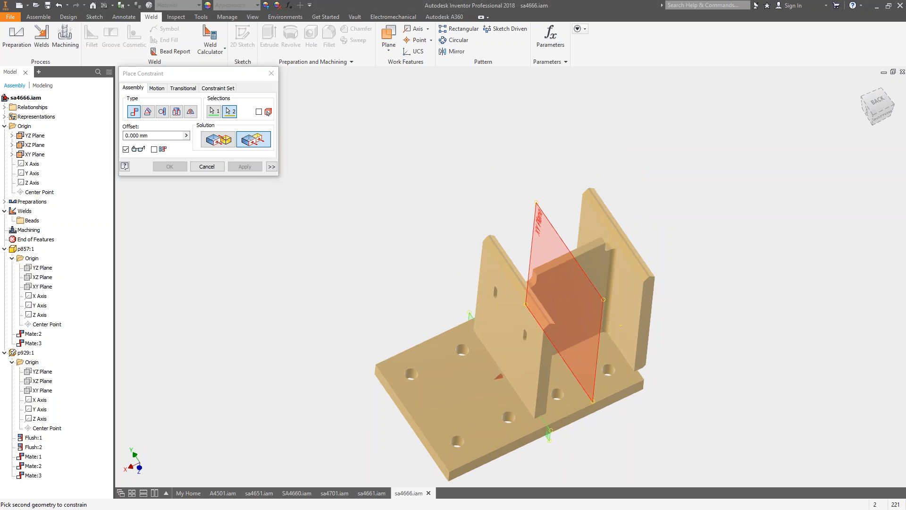
left_click(42, 287)
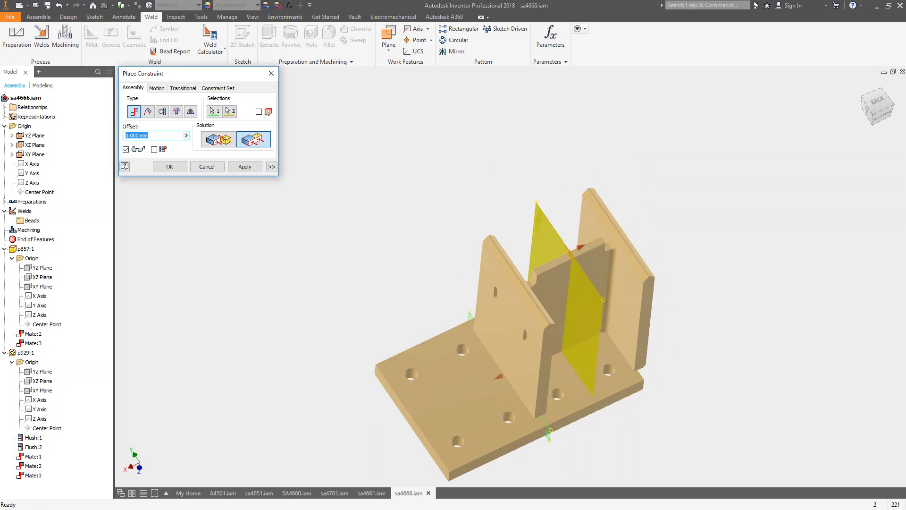
left_click(220, 140)
left_click(245, 167)
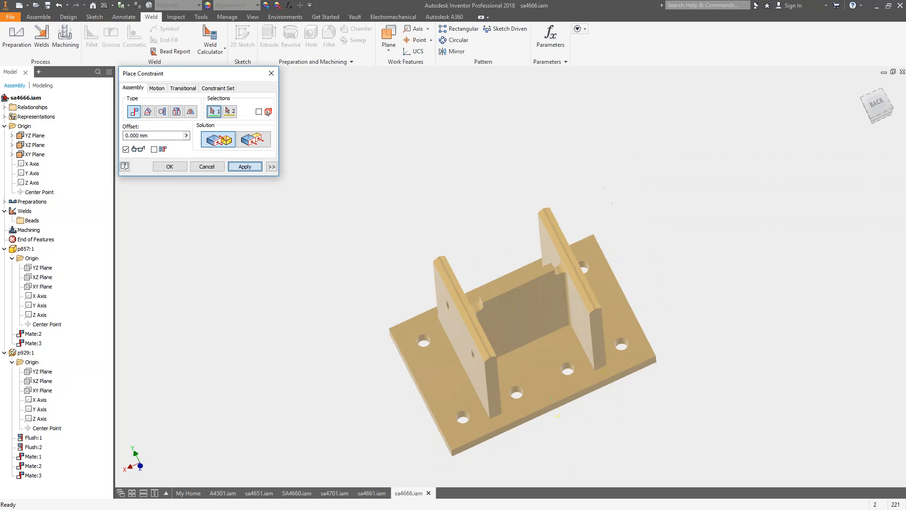
left_click(207, 167)
Ground the bracket p857:1 and collapse both parts in the model tree
mouse_move(476, 290)
middle_mouse_down("shift")
mouse_move(501, 331)
mouse_move(499, 307)
mouse_move(531, 324)
mouse_move(466, 287)
middle_mouse_up("shift")
left_click(500, 307)
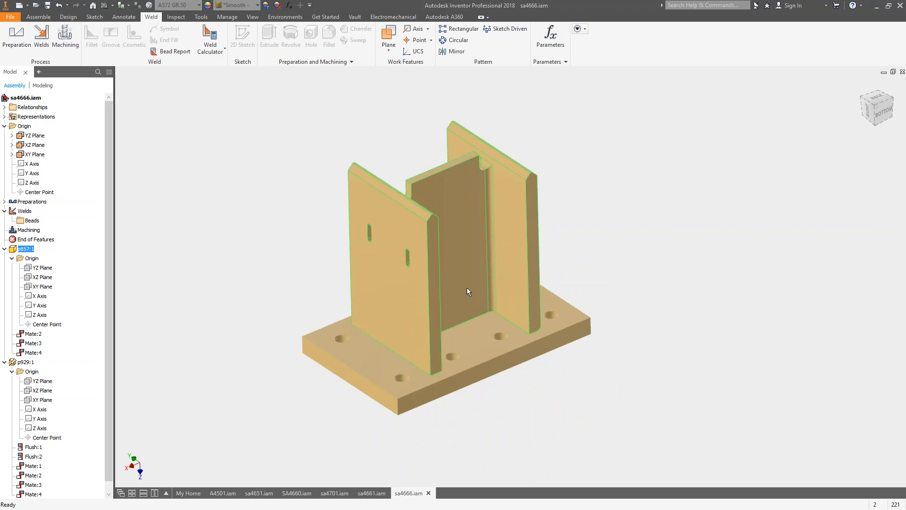
left_click(4, 362)
right_click(24, 250)
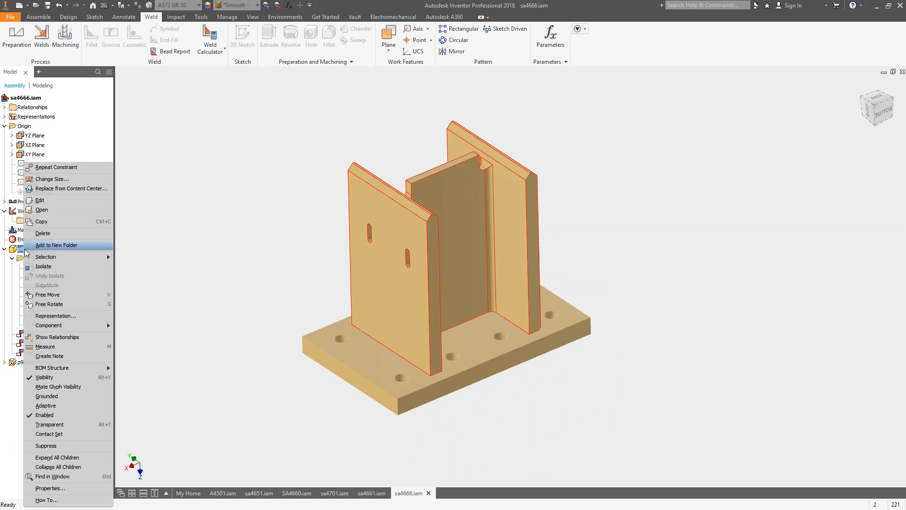
left_click(57, 396)
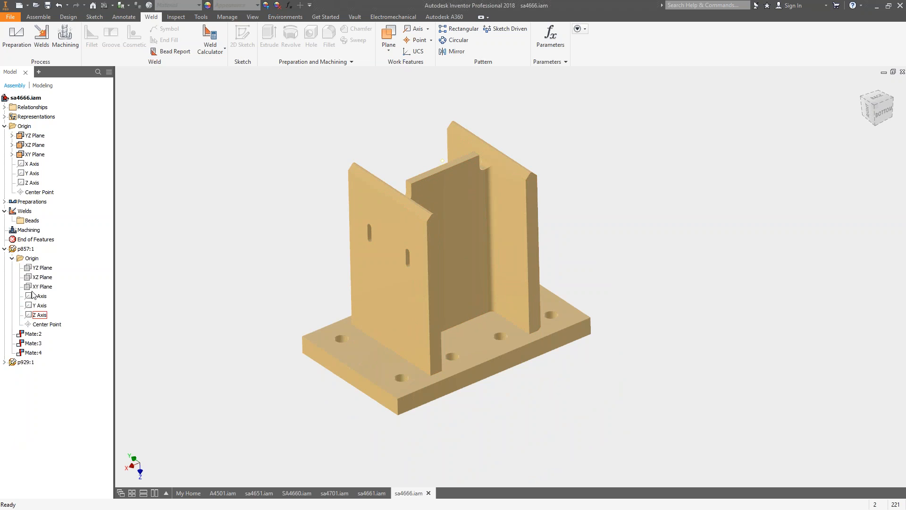
left_click(5, 248)
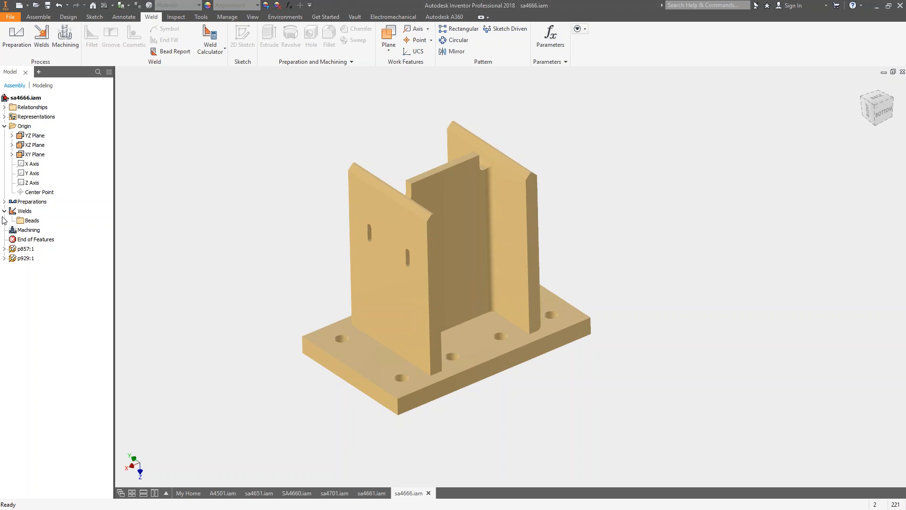
Look through the open assemblies SA4660.iam, sa4651.iam and sa4661.iam, and return to A4501.iam
left_click(296, 492)
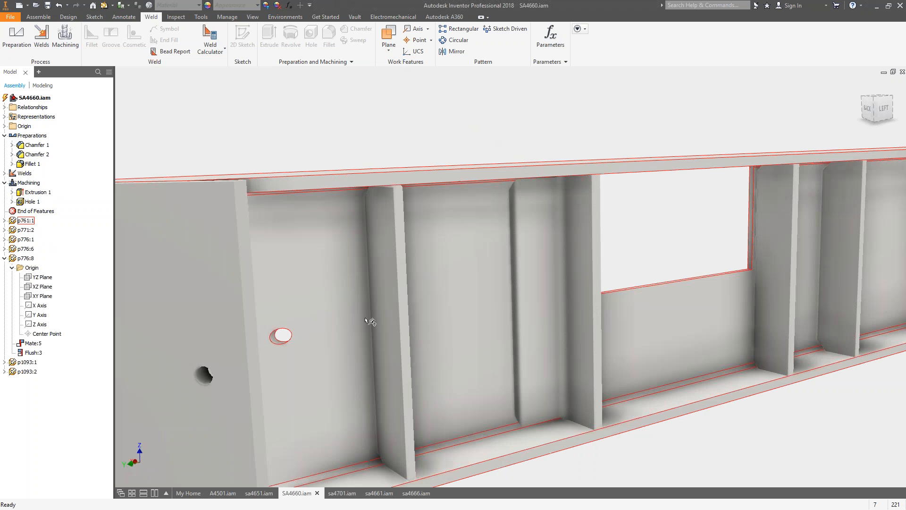
left_click(259, 492)
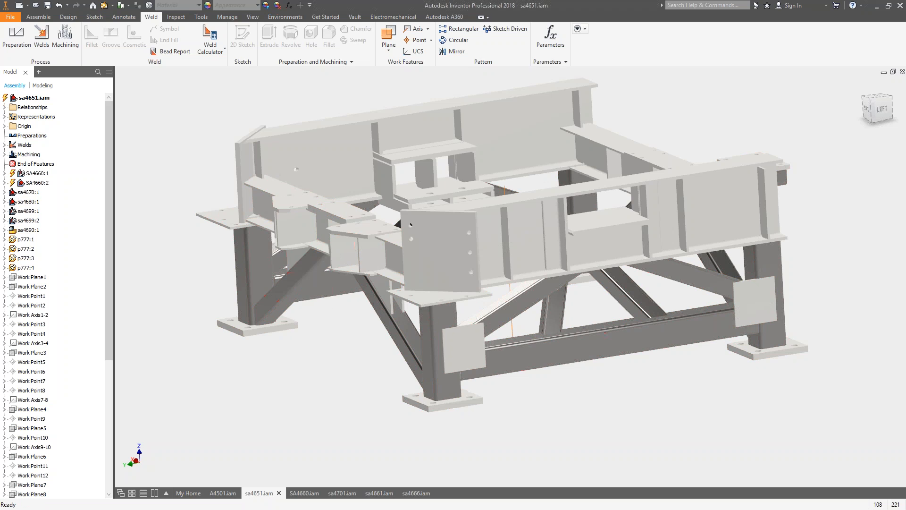
left_click(378, 492)
middle_click_drag(388, 248, 443, 208, "shift")
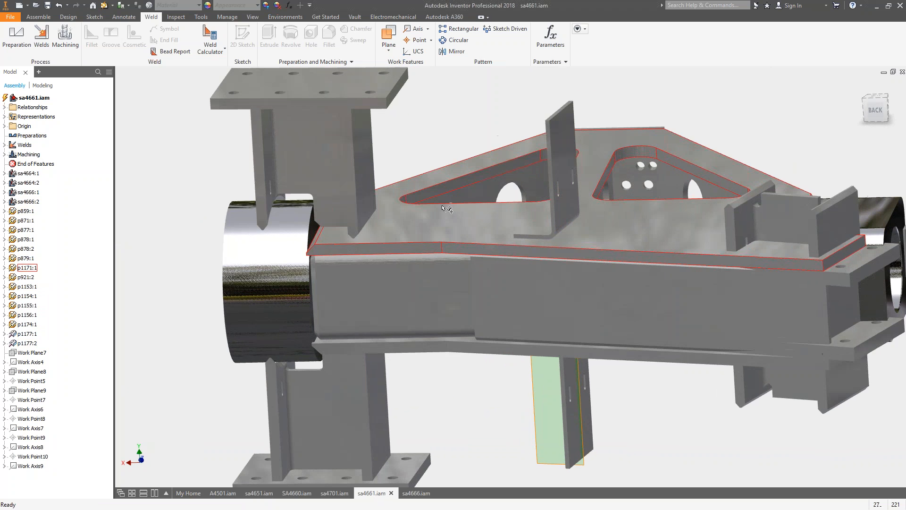
left_click(259, 493)
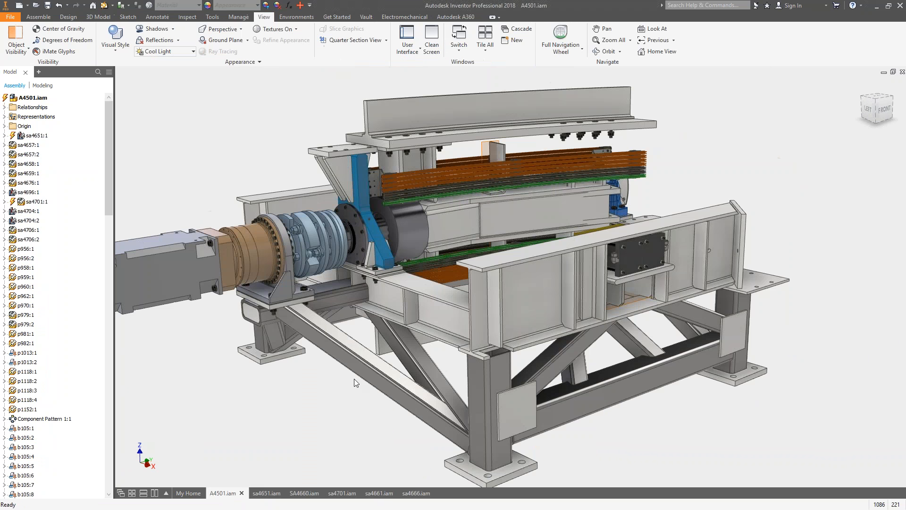
left_click(224, 493)
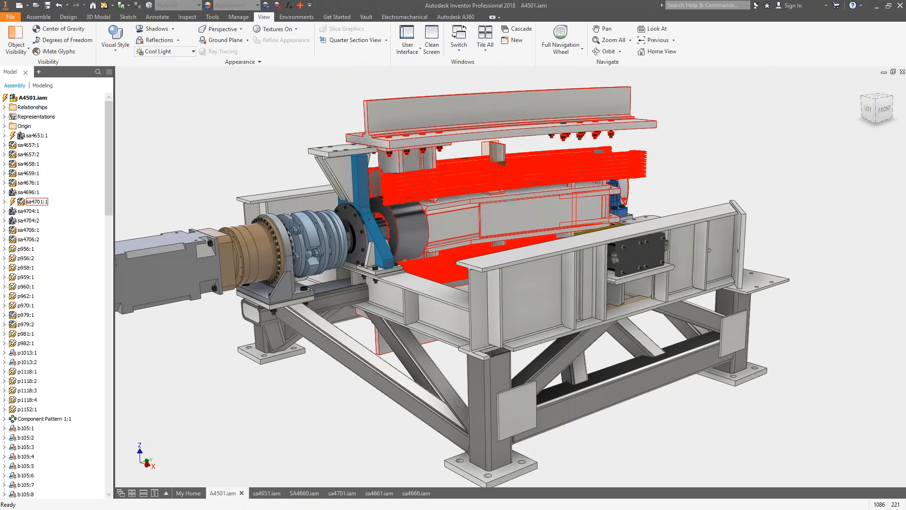
Open the sa4701:1 subassembly and zoom in on the lower bracket's base plate holes above the beam flange
right_click(409, 140)
left_click(411, 112)
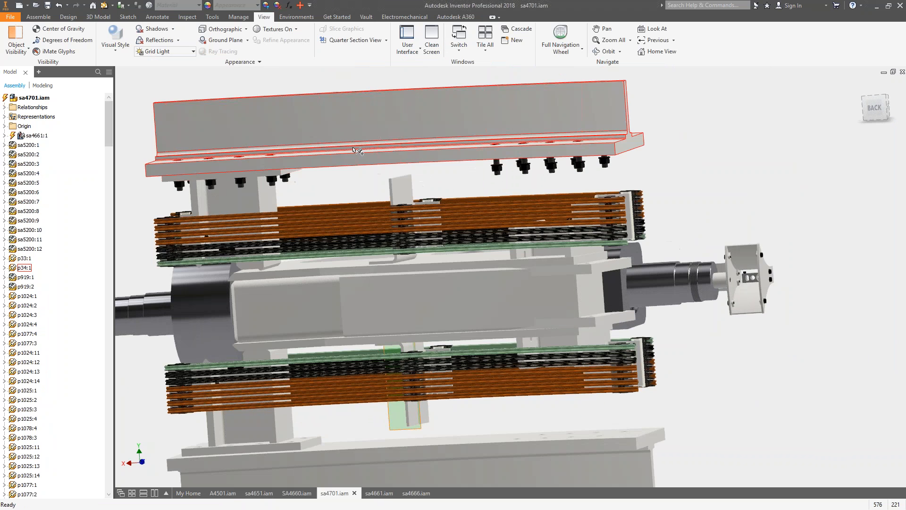
middle_click_drag(236, 448, 378, 210)
scroll(401, 354, "up", 3)
middle_click_drag(255, 192, 386, 272)
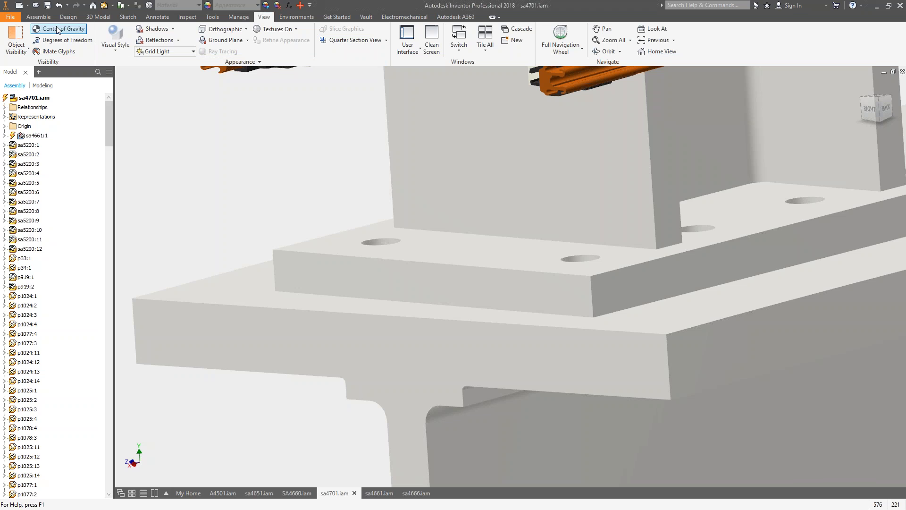
Start placing a component from the Content Center and show the Bolts category under Fasteners
left_click(36, 19)
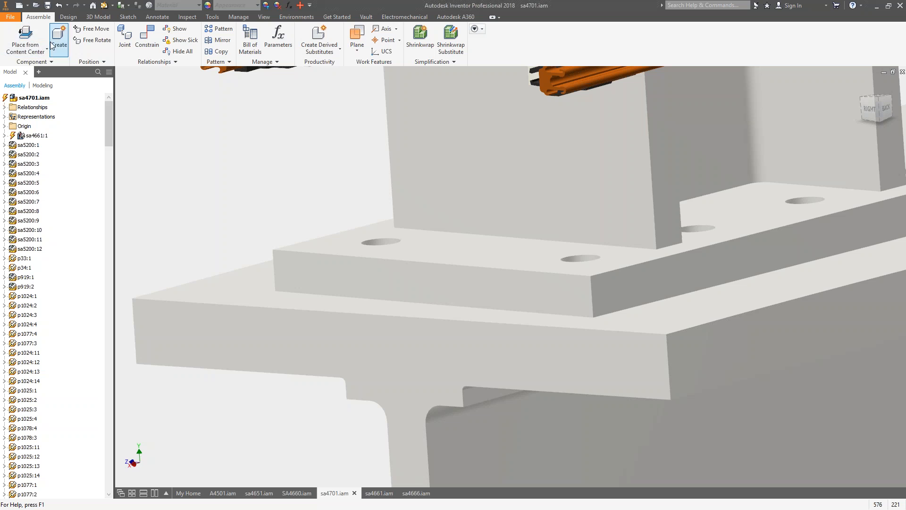
left_click(31, 43)
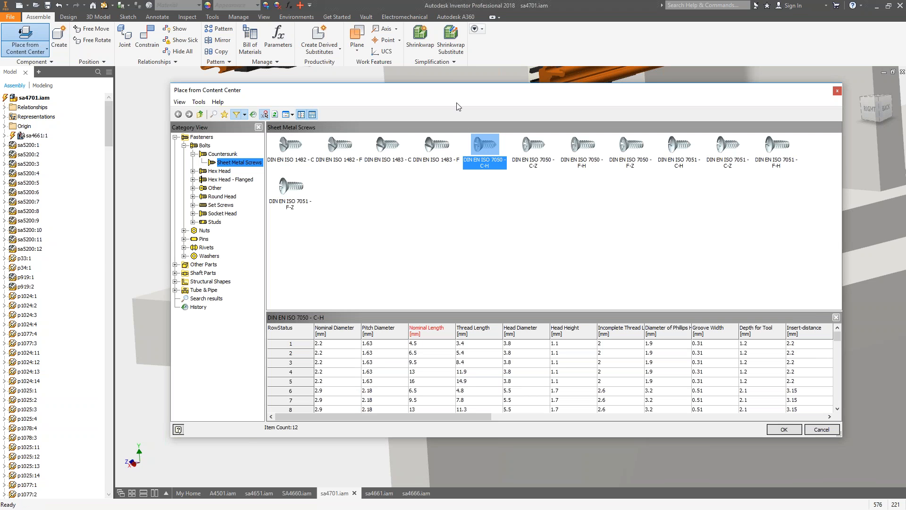
left_click(244, 116)
left_click(188, 199)
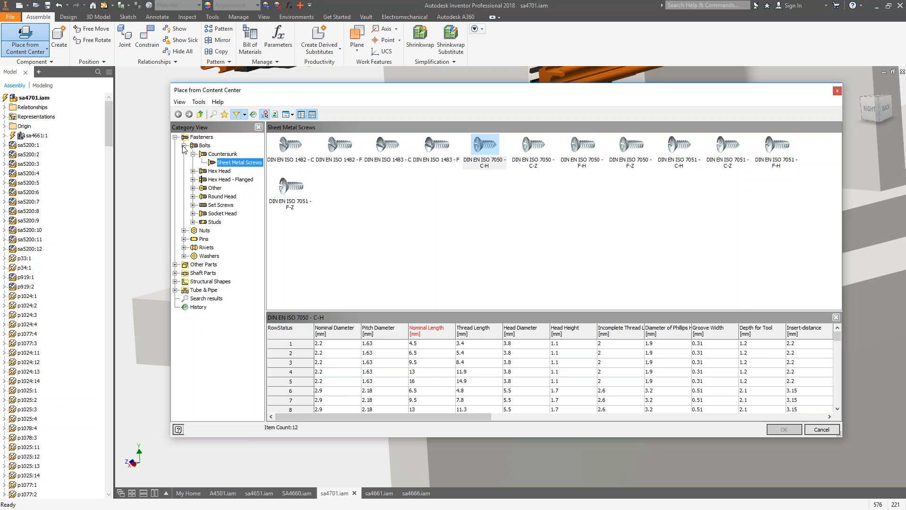
left_click(185, 146)
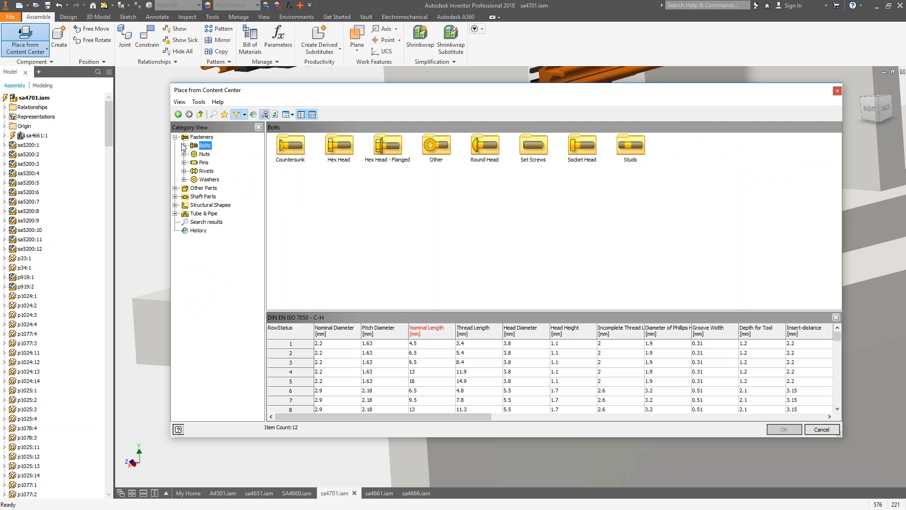
Examine the Other Parts, Shaft Parts, Structural Shapes and Tube & Pipe categories, and move the dialog clear of the plate's hole
left_click(175, 188)
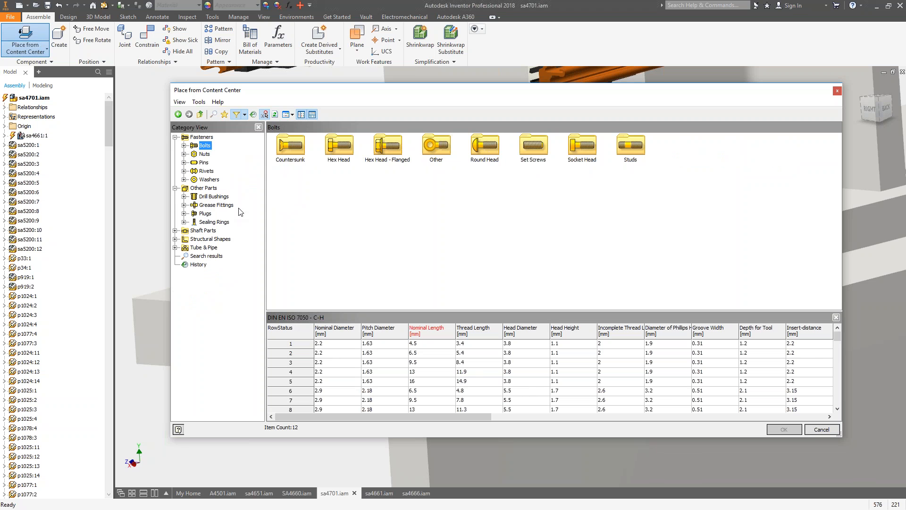
left_click(175, 231)
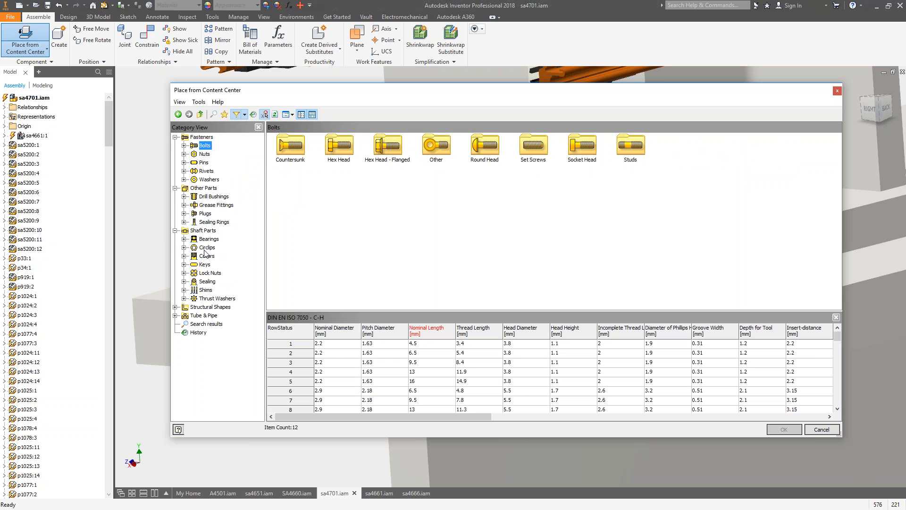
left_click(175, 307)
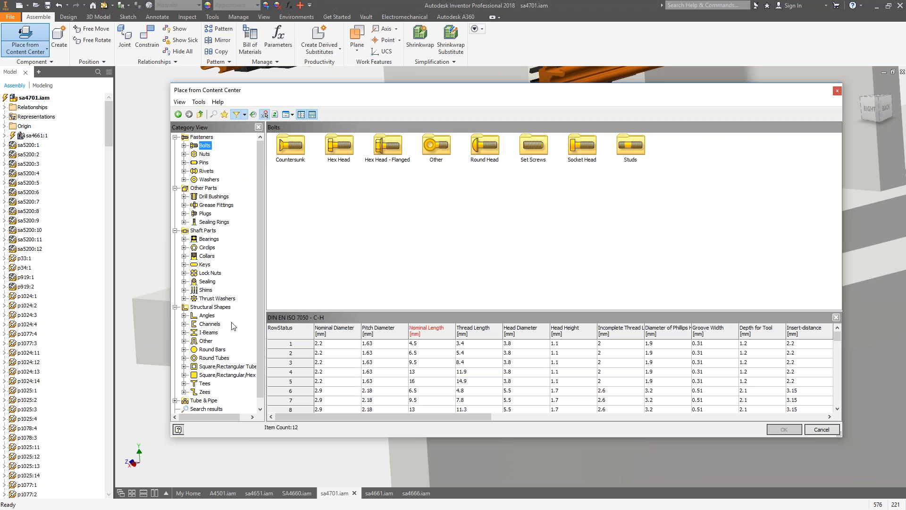
scroll(210, 352, "down", 1)
left_click(175, 392)
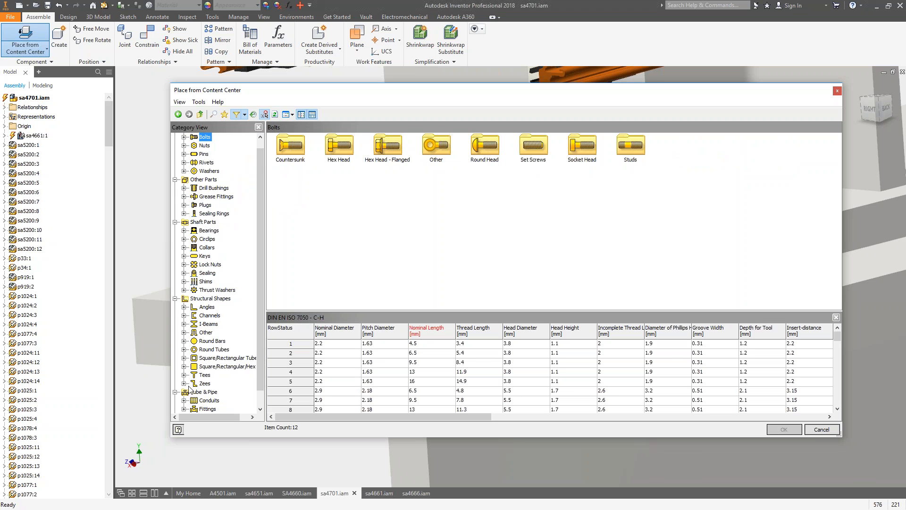
scroll(211, 399, "down", 1)
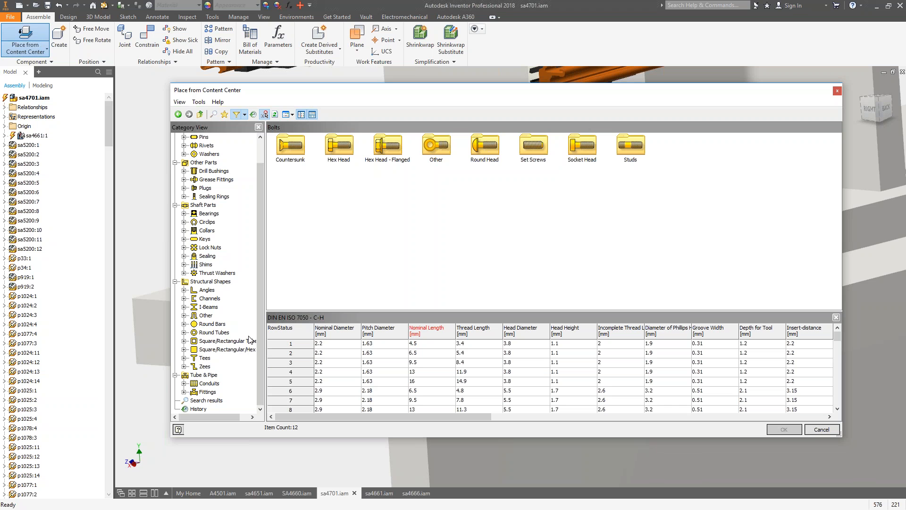
scroll(260, 283, "up", 1)
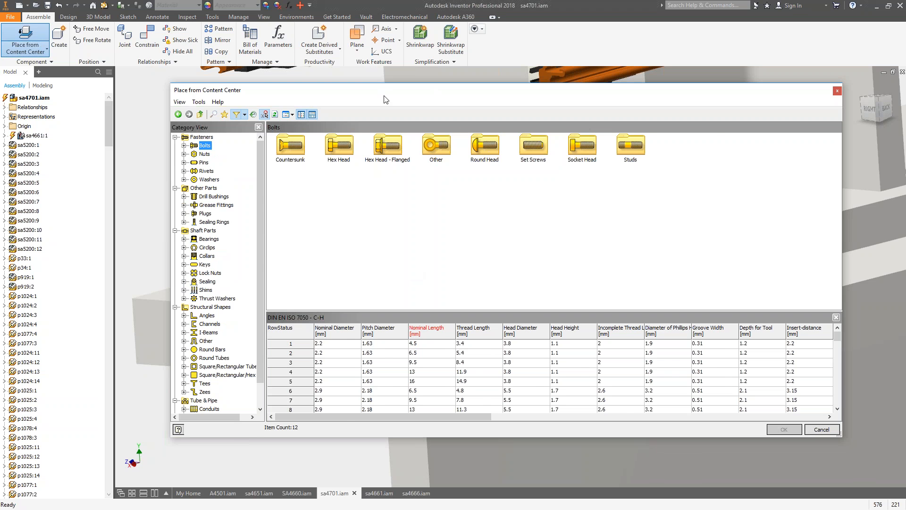
left_click_drag(366, 92, 739, 52)
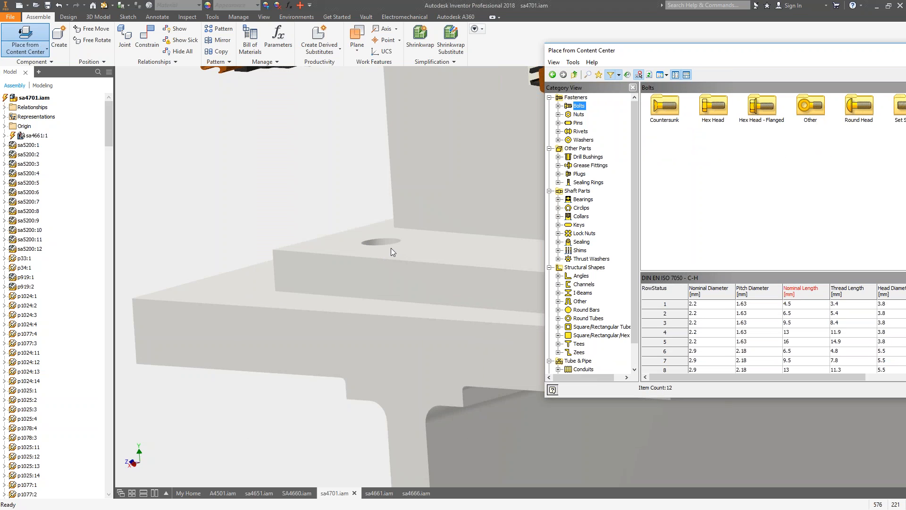
Examine the Hex Head and Socket Head bolt categories in the Content Center, and leave it without placing a part
left_click_drag(614, 50, 568, 42)
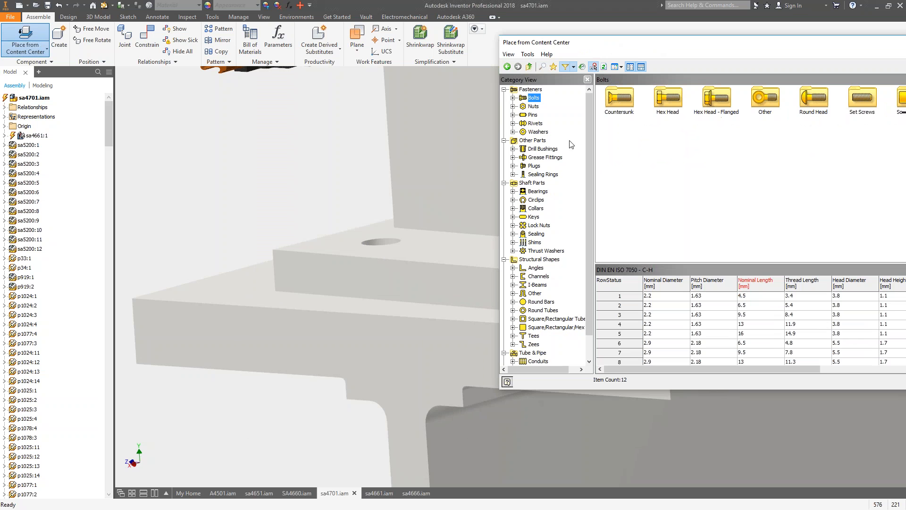
left_click(514, 98)
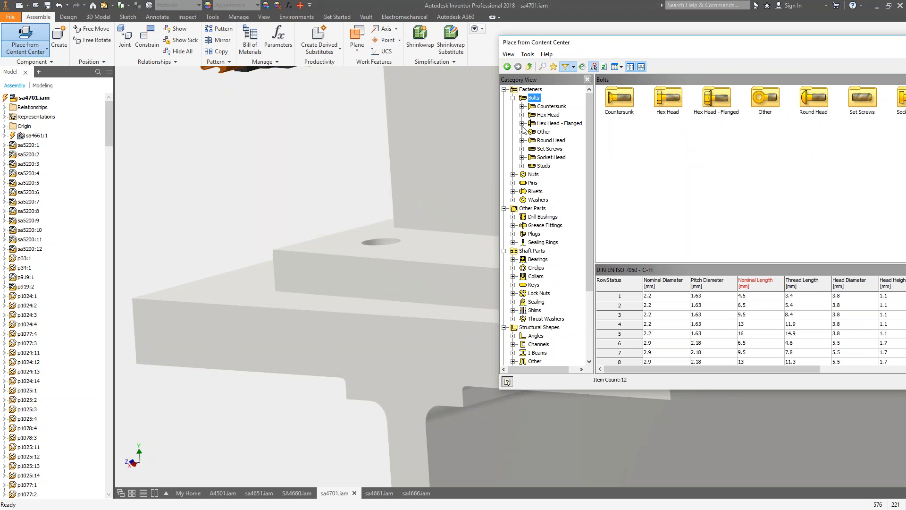
left_click(522, 114)
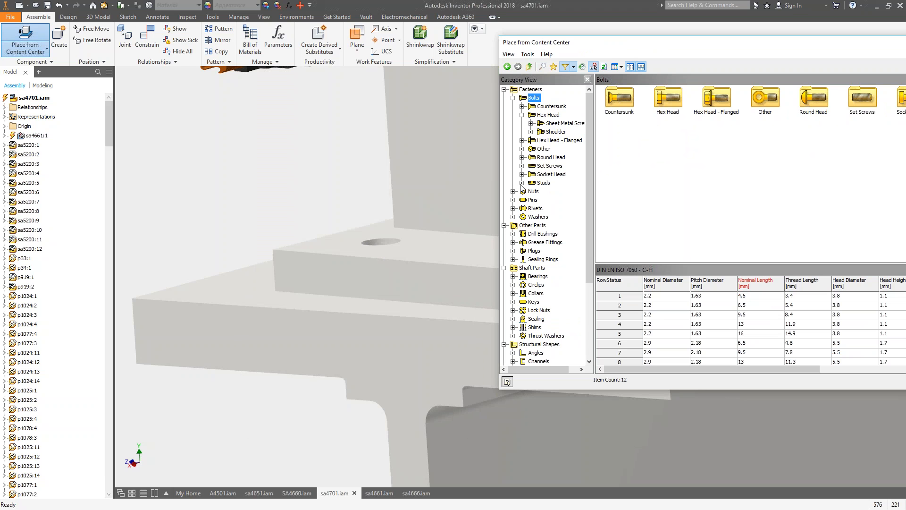
left_click(541, 175)
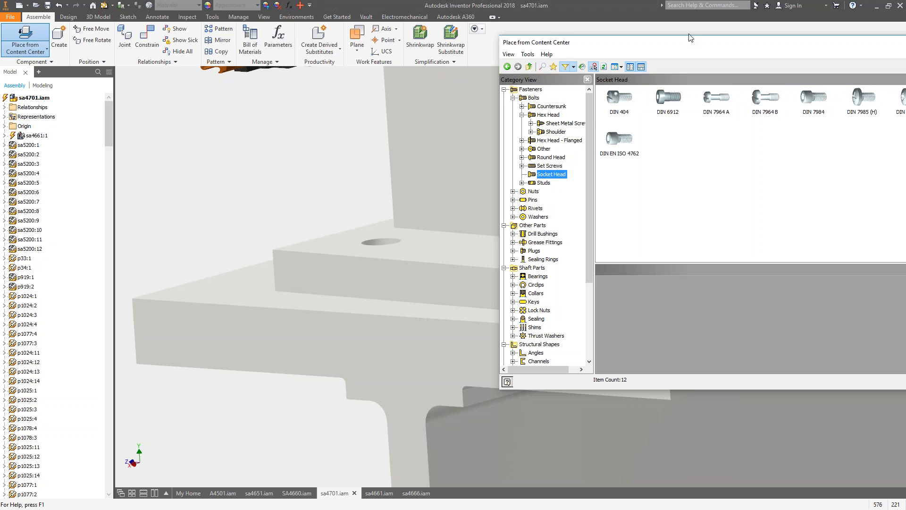
left_click_drag(680, 51, 500, 56)
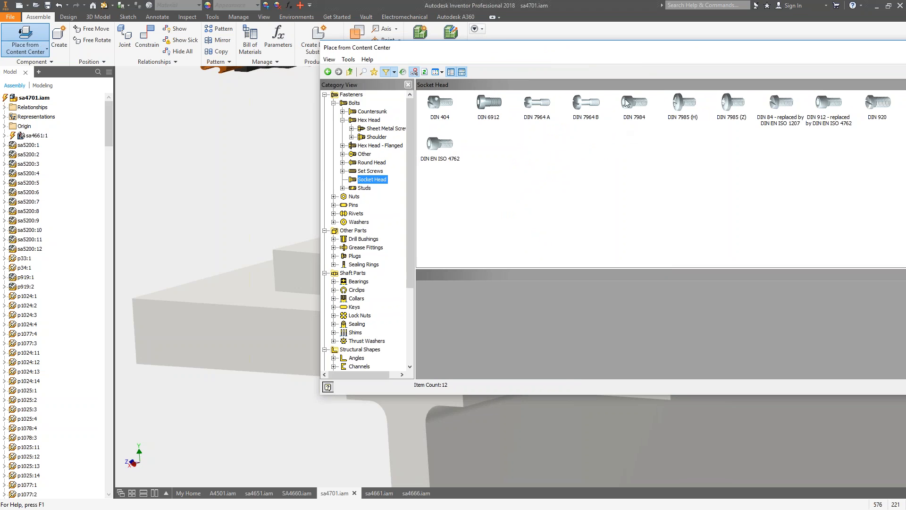
left_click_drag(627, 50, 440, 72)
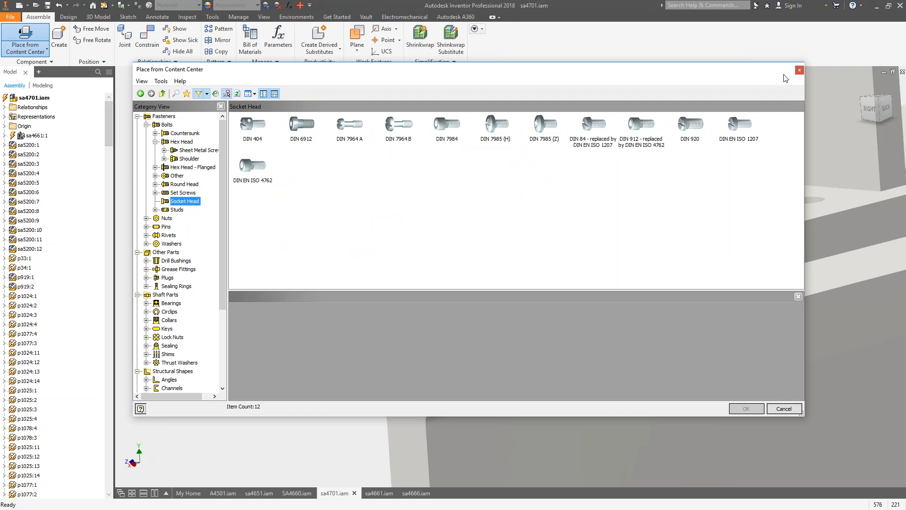
left_click(800, 70)
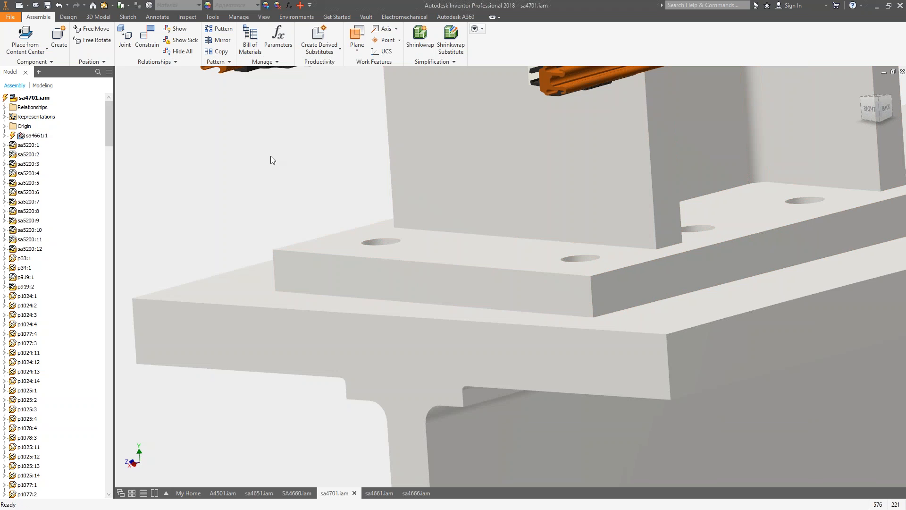
Start a Bolted Connection with By hole placement and move the generator dialog clear of the plate holes
left_click(68, 17)
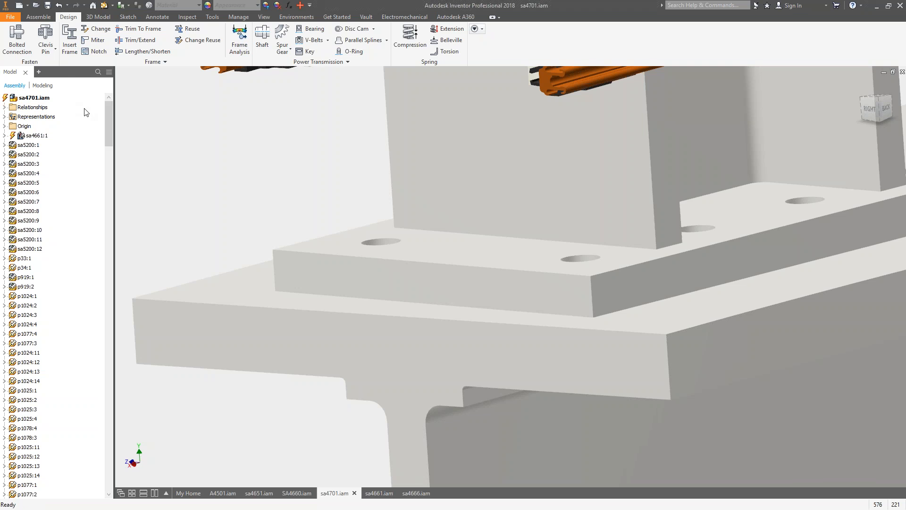
left_click(18, 39)
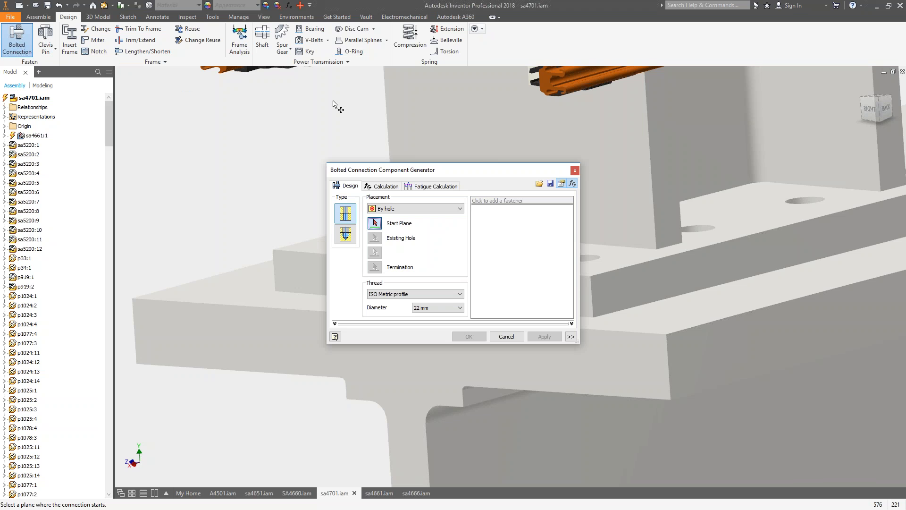
left_click_drag(411, 160, 169, 62)
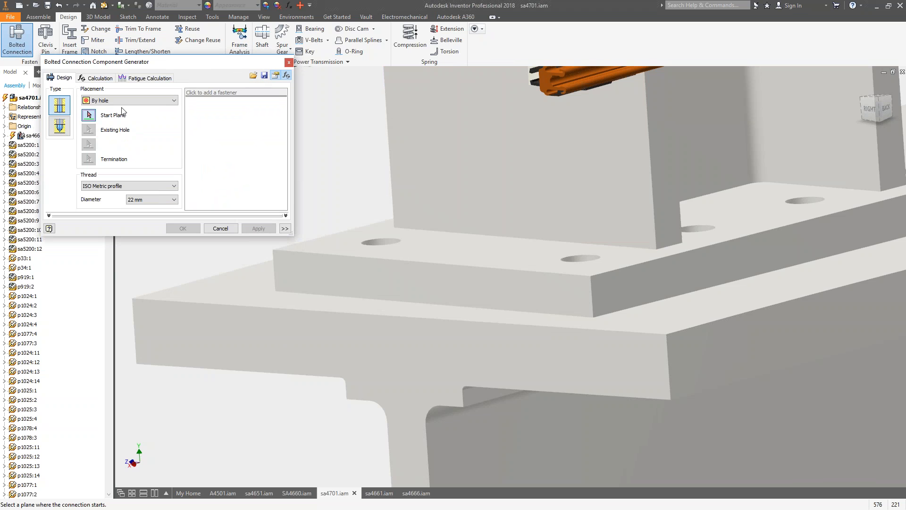
left_click(110, 102)
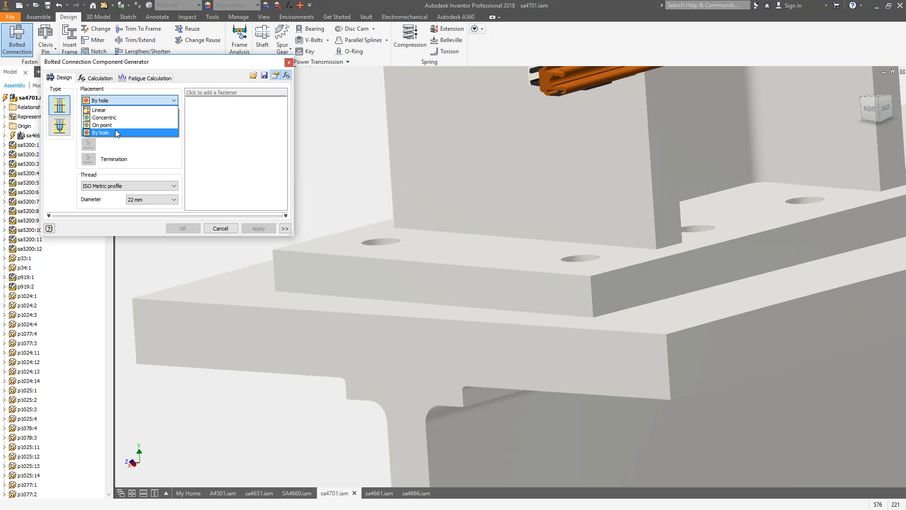
left_click(97, 133)
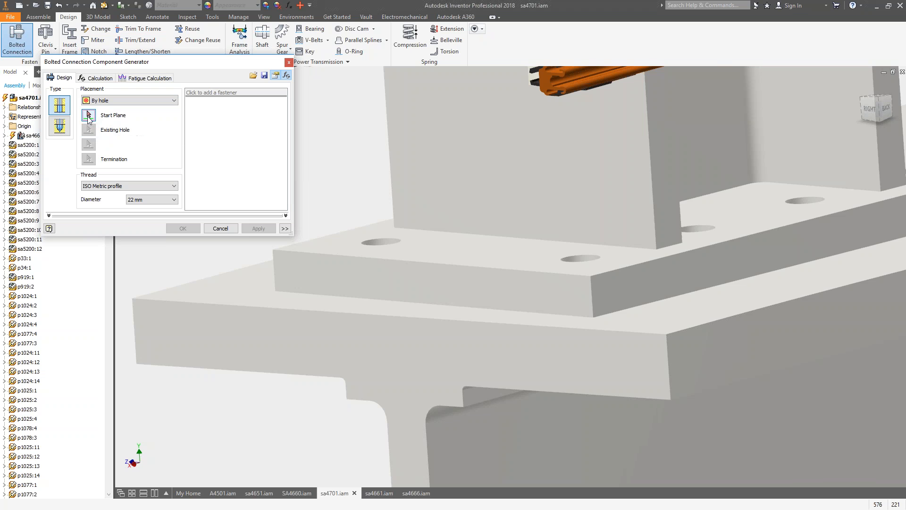
Set the beam flange's underside as start plane, its end hole as existing hole, and the base plate's upper face as termination
scroll(314, 319, "up", 5)
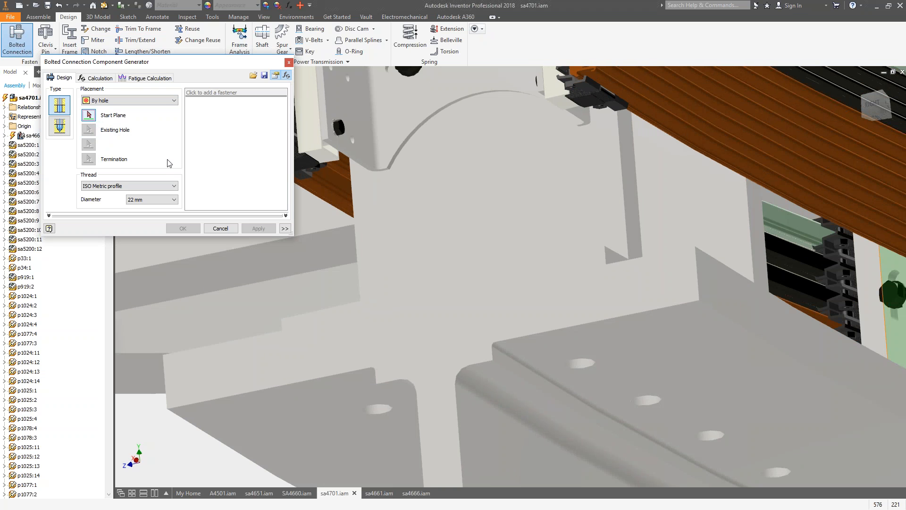
left_click(343, 394)
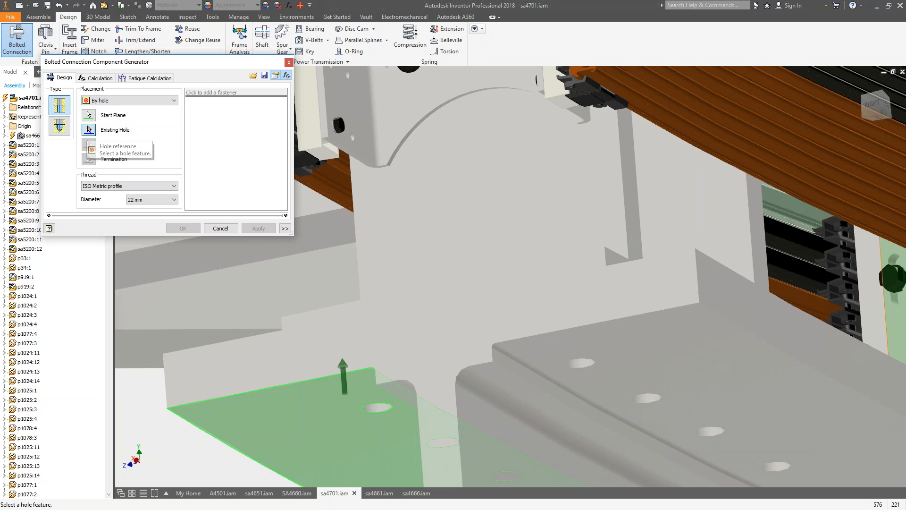
left_click(373, 406)
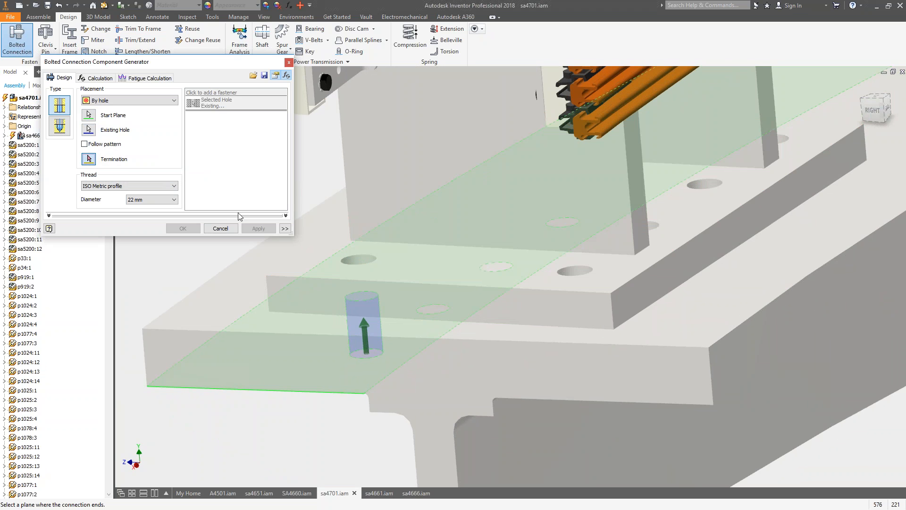
middle_click_drag(394, 184, 428, 195, "shift")
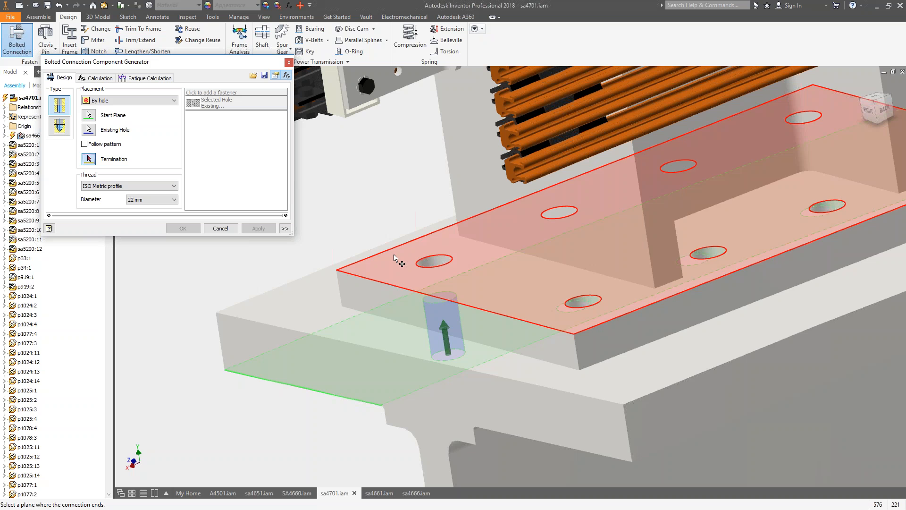
left_click(395, 259)
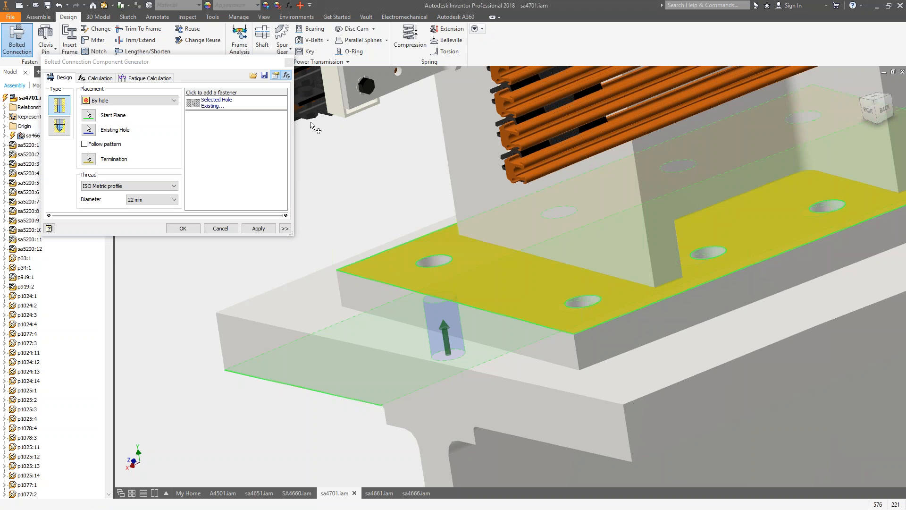
middle_click_drag(363, 274, 318, 186, "shift")
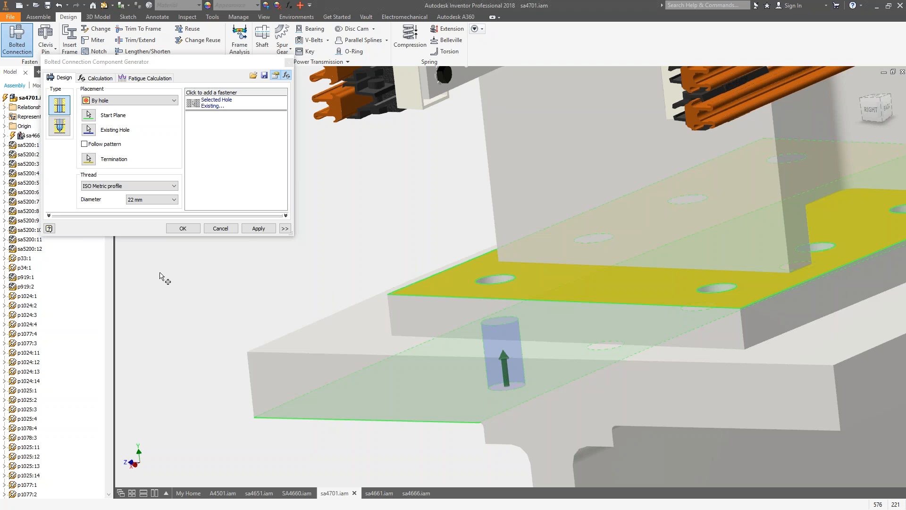
Add an SFS 2221 bolt from the Socket Head Bolts category ahead of the selected hole in the fastener list
left_click(217, 94)
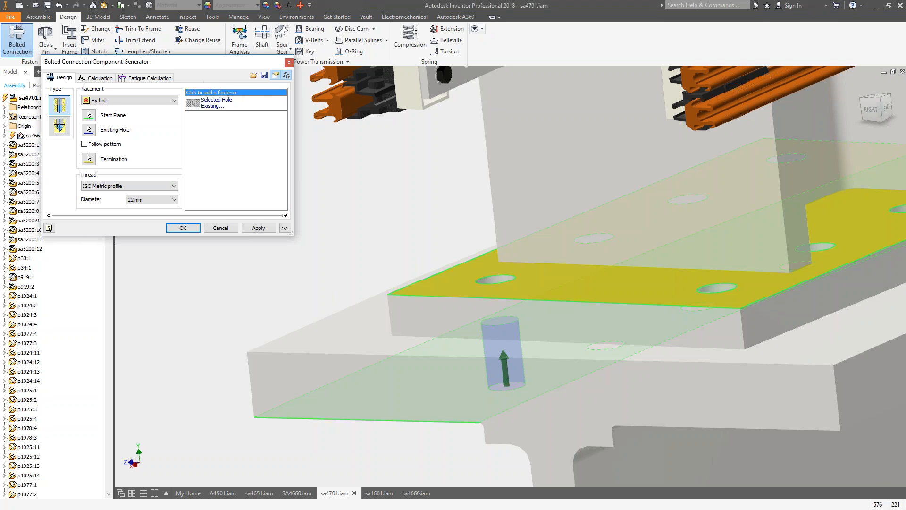
left_click(216, 105)
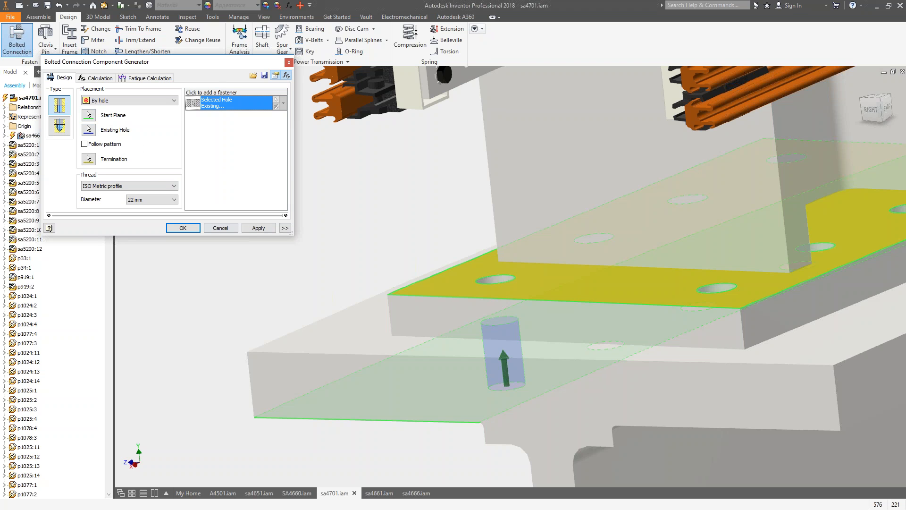
left_click(226, 93)
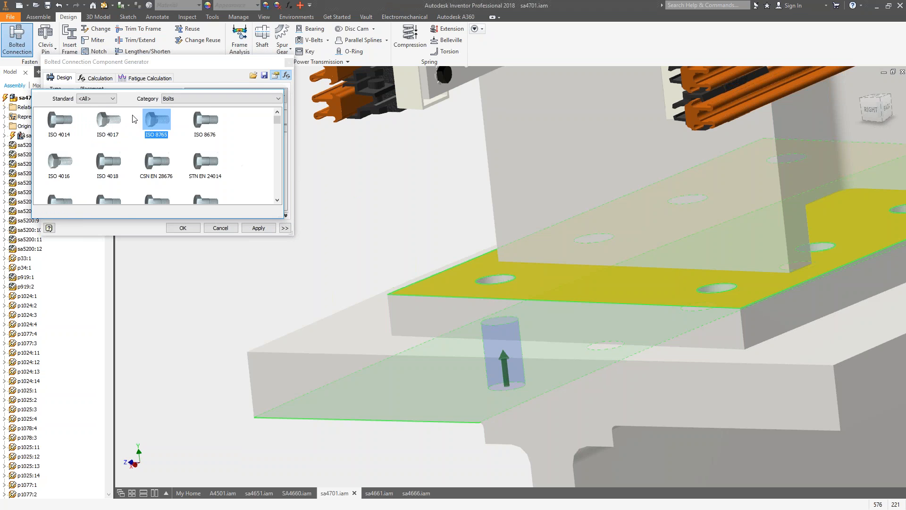
left_click(181, 99)
left_click(191, 127)
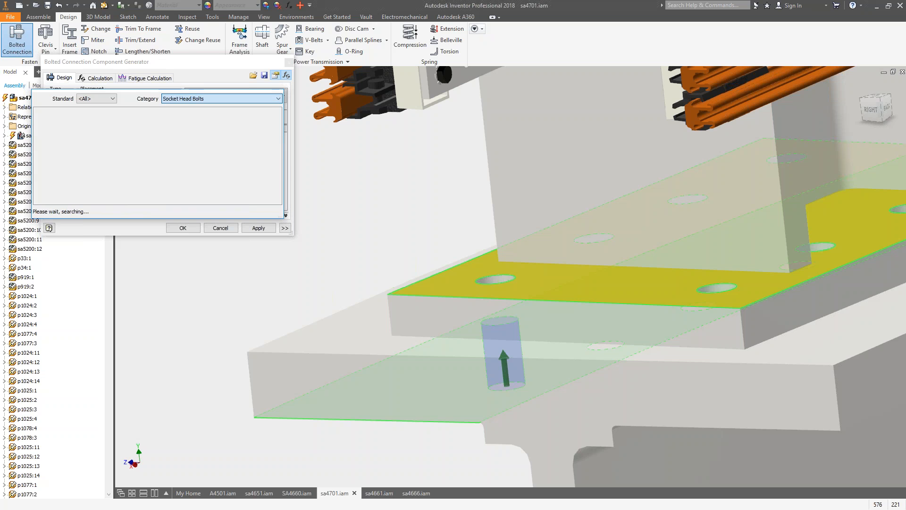
left_click(60, 127)
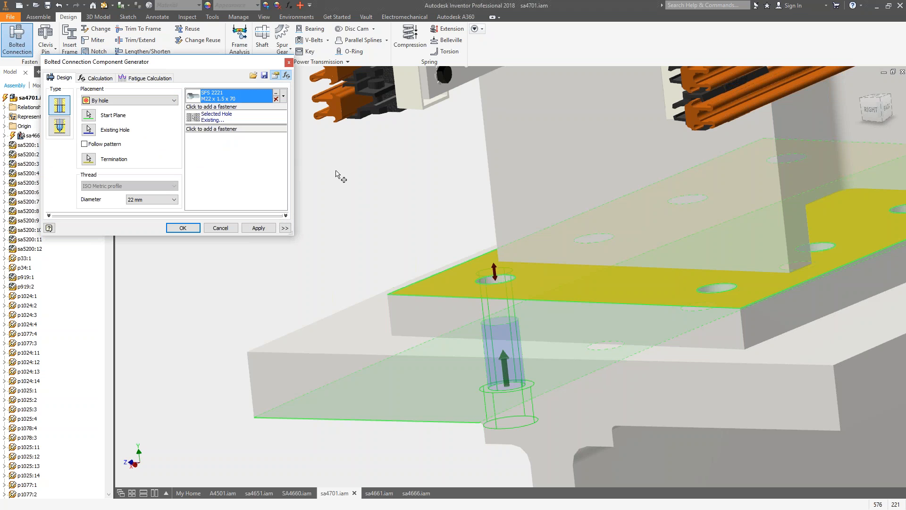
middle_click_drag(384, 321, 329, 153, "shift")
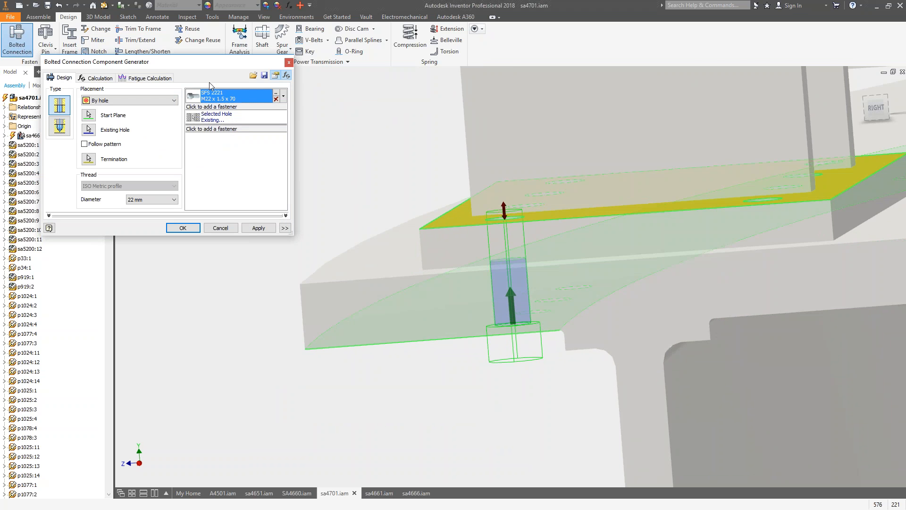
Add an ISO 7089 washer between the bolt head and the flange's underside
left_click(219, 108)
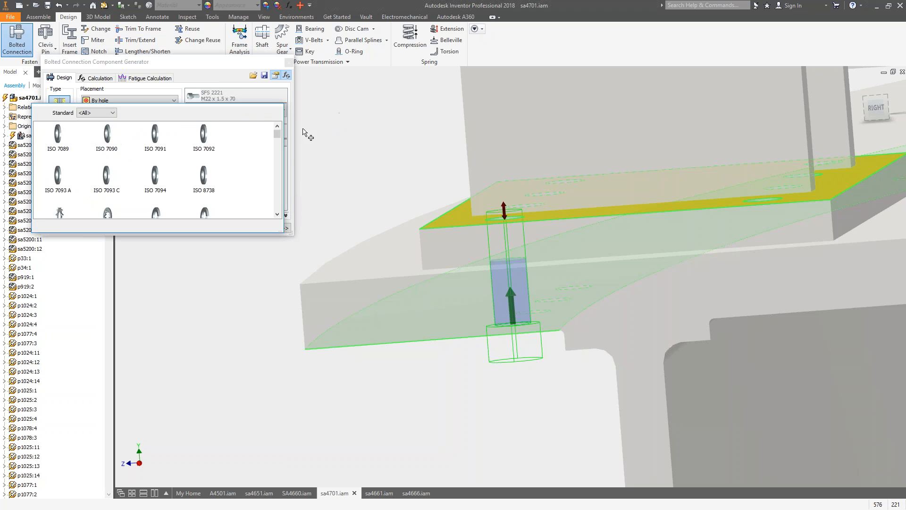
left_click(57, 139)
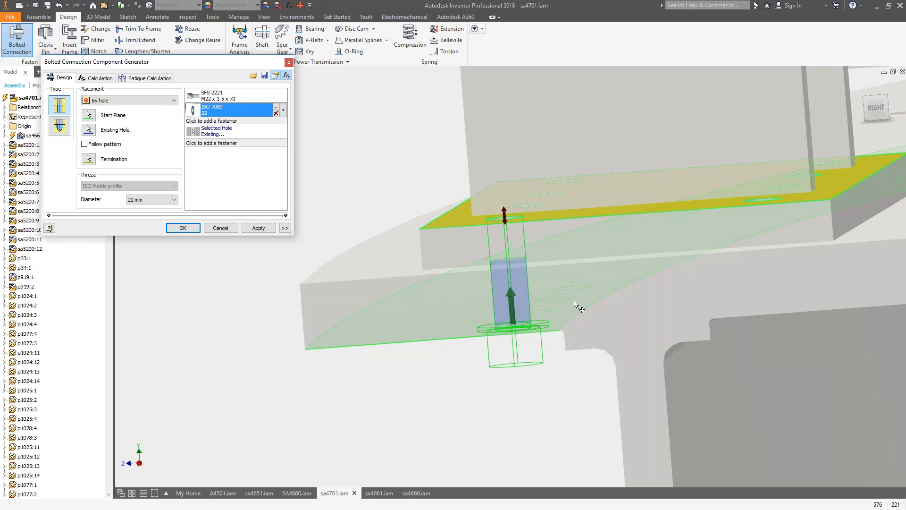
middle_click_drag(537, 382, 226, 132, "shift")
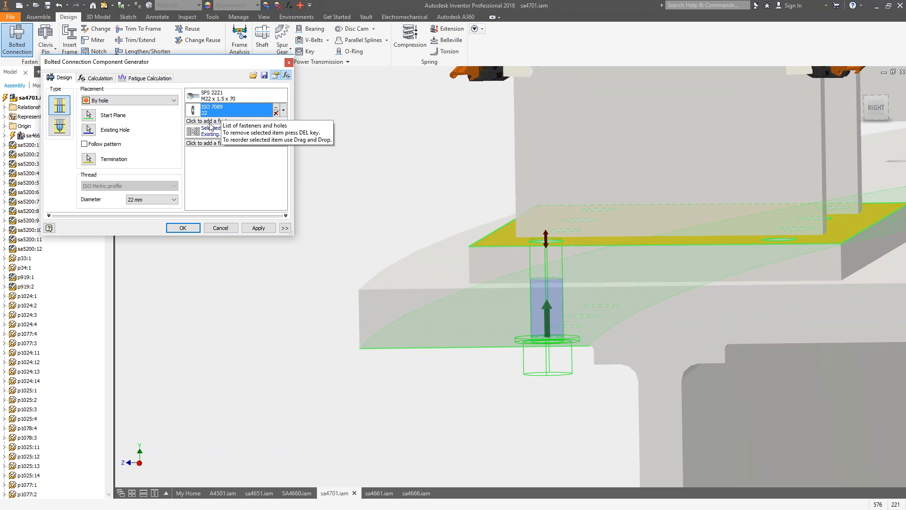
Add an ISO 7089 washer and an ISO 8673 nut at the base plate end of the bolted connection
left_click(209, 143)
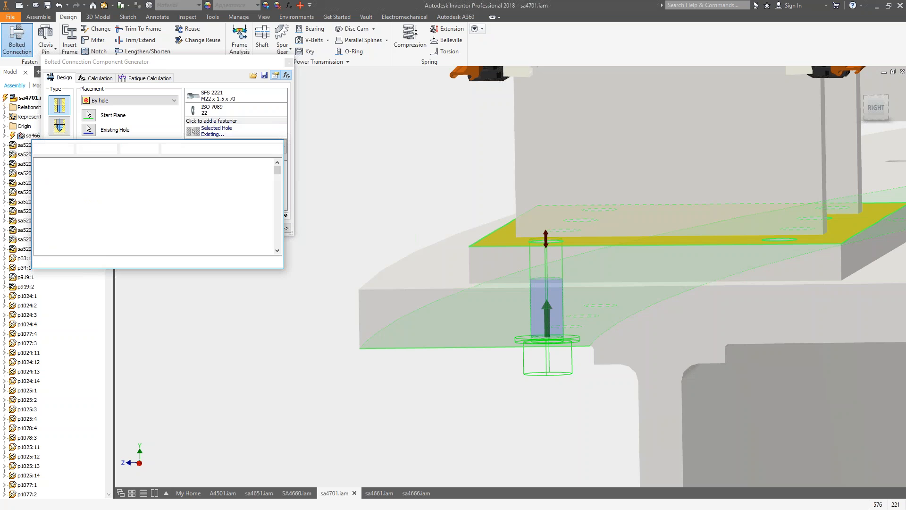
left_click(204, 170)
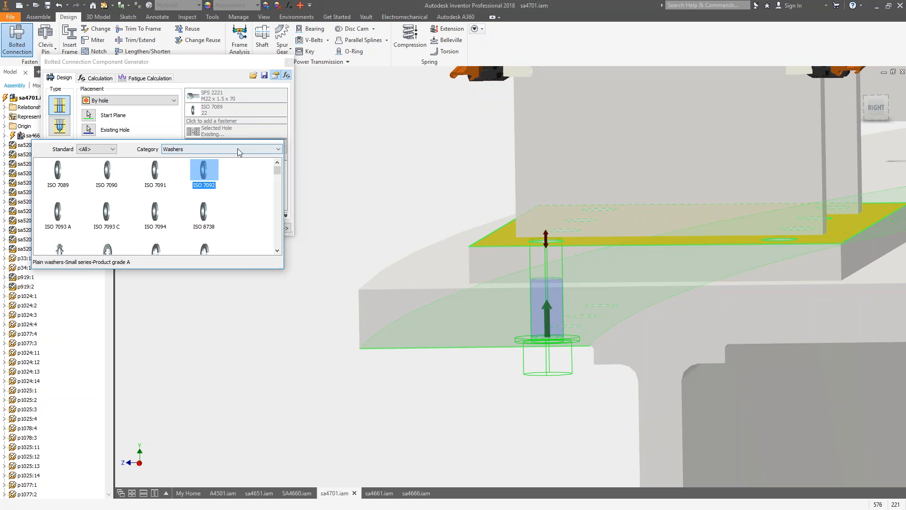
left_click(237, 149)
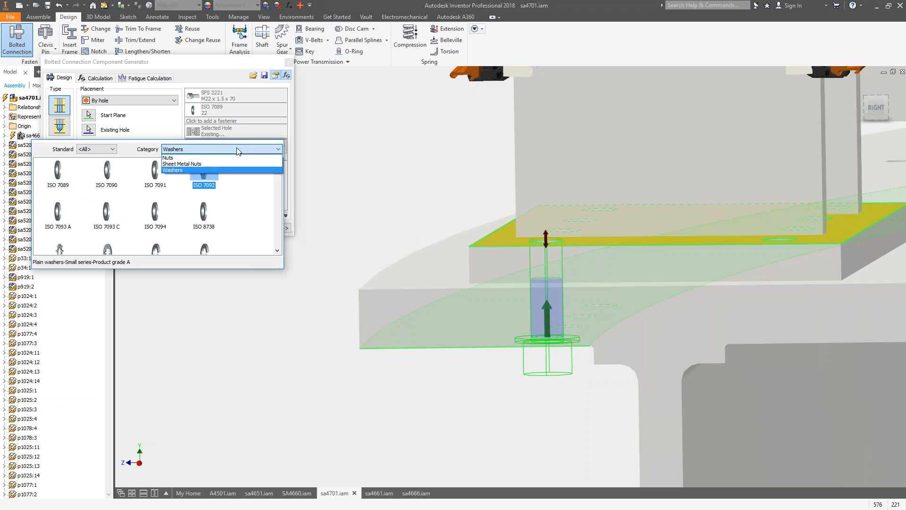
left_click(174, 160)
left_click(58, 168)
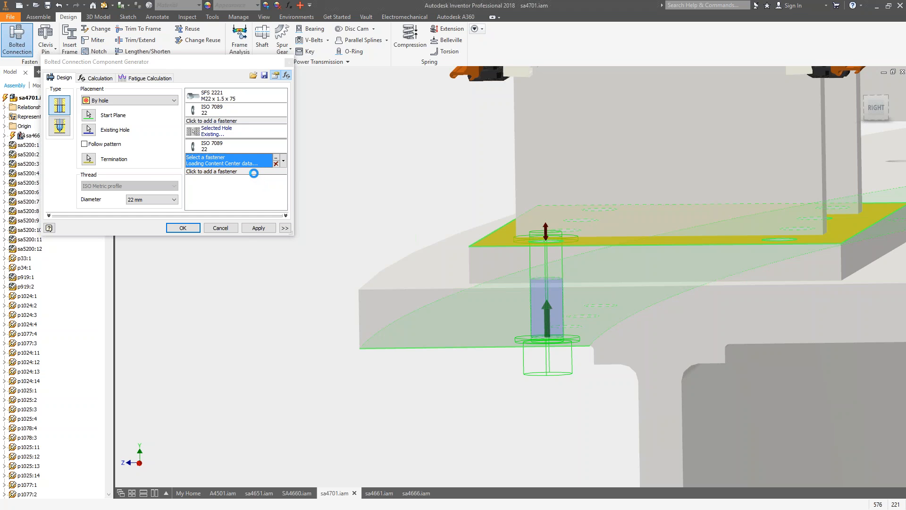
left_click(60, 185)
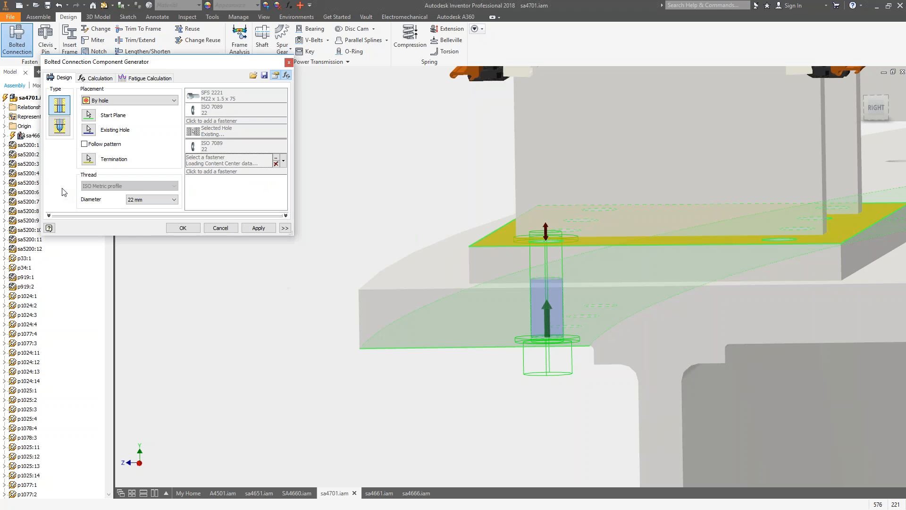
mouse_move(428, 189)
middle_mouse_down("shift")
mouse_move(416, 186)
mouse_move(423, 191)
middle_mouse_up("shift")
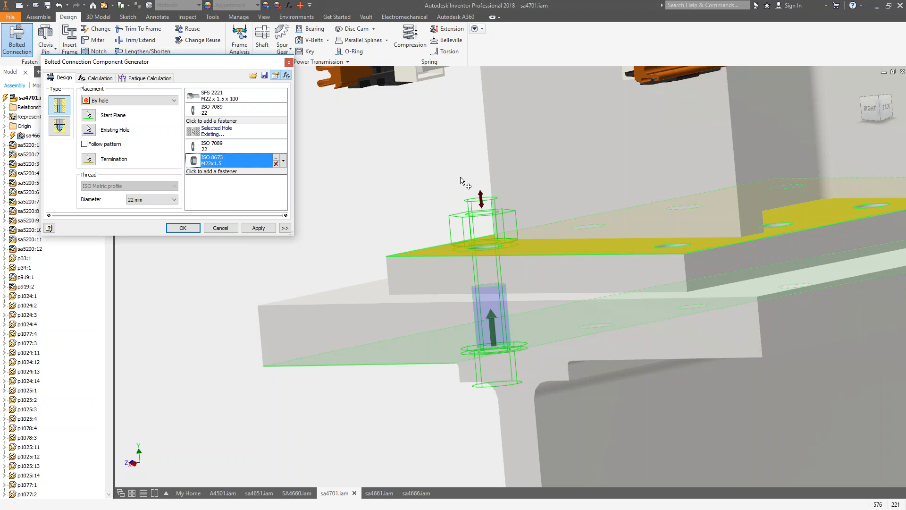
Create the bolted connection with the proposed file name, and close the component generator without starting another connection
left_click(285, 228)
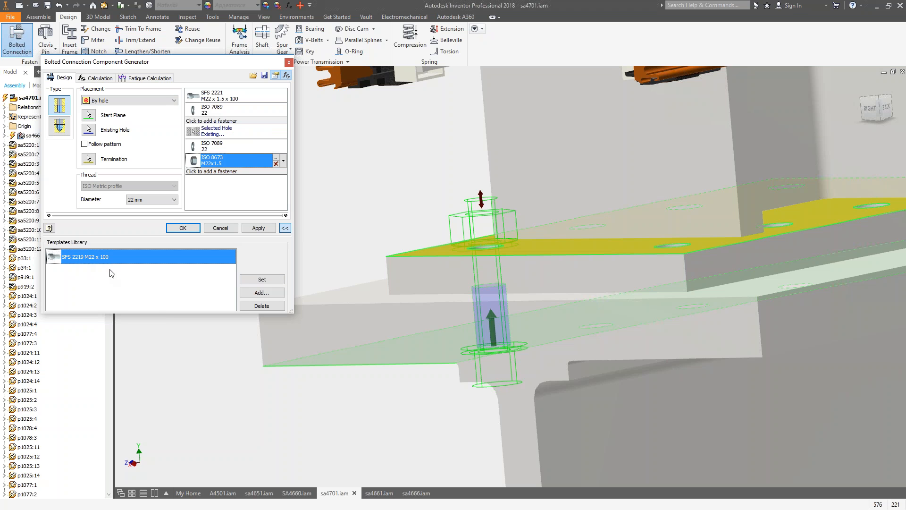
left_click(265, 228)
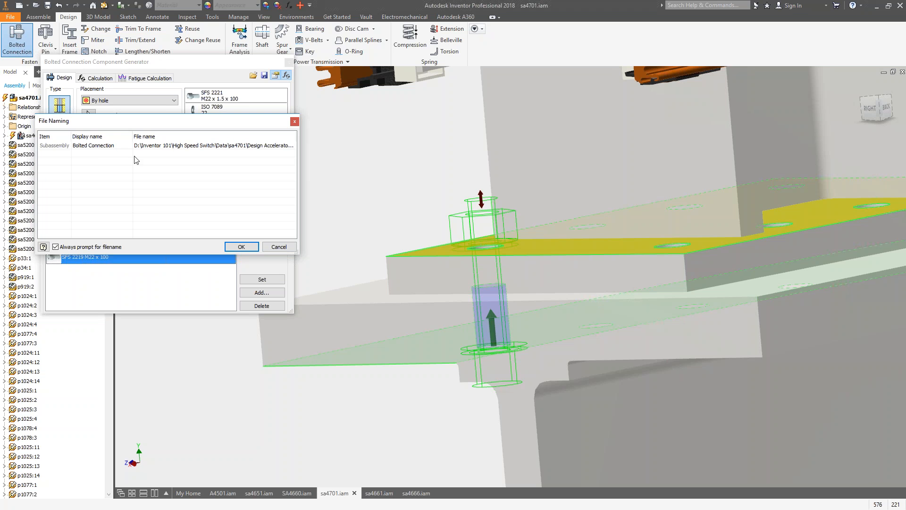
left_click(241, 246)
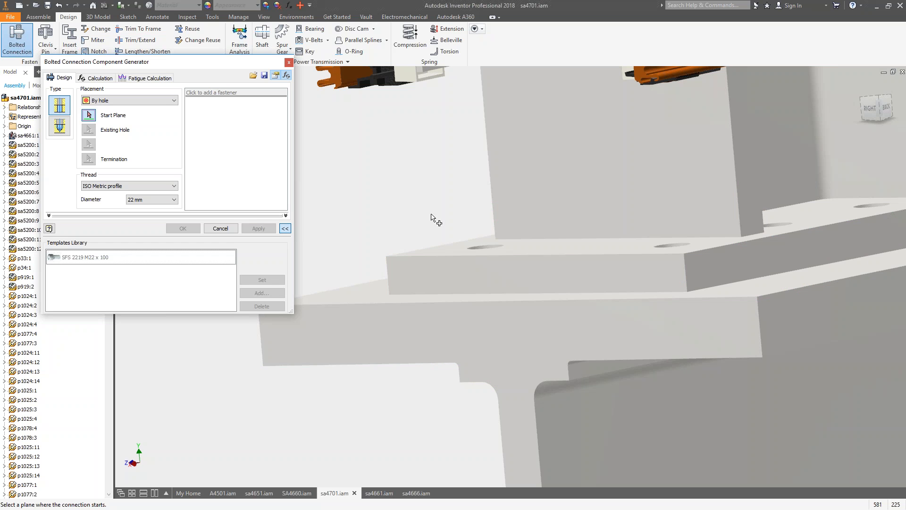
scroll(433, 216, "down", 5)
left_click(220, 229)
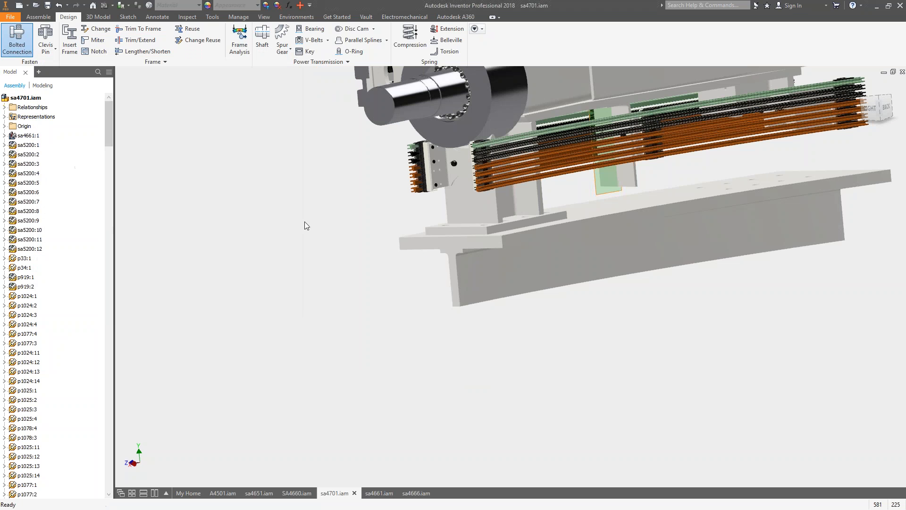
Reopen Bolted Connection:1 for editing with the Design Accelerator, review its diameter and placement options, and accept the dialog
middle_click_drag(449, 241, 297, 231, "shift")
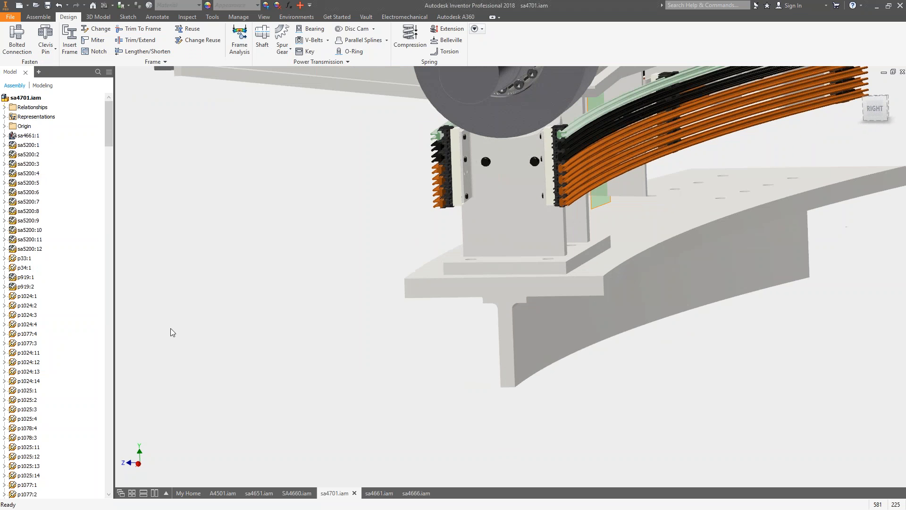
left_click_drag(108, 128, 108, 472)
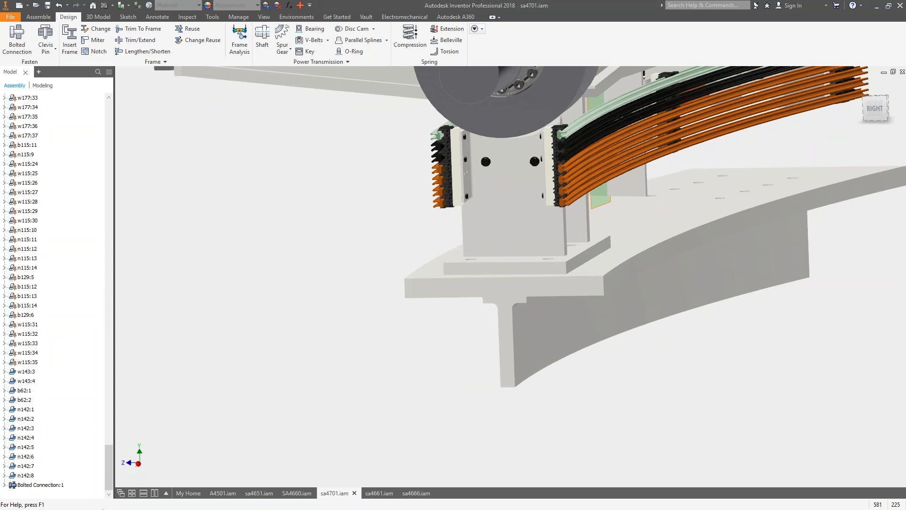
left_click(23, 485)
right_click(22, 486)
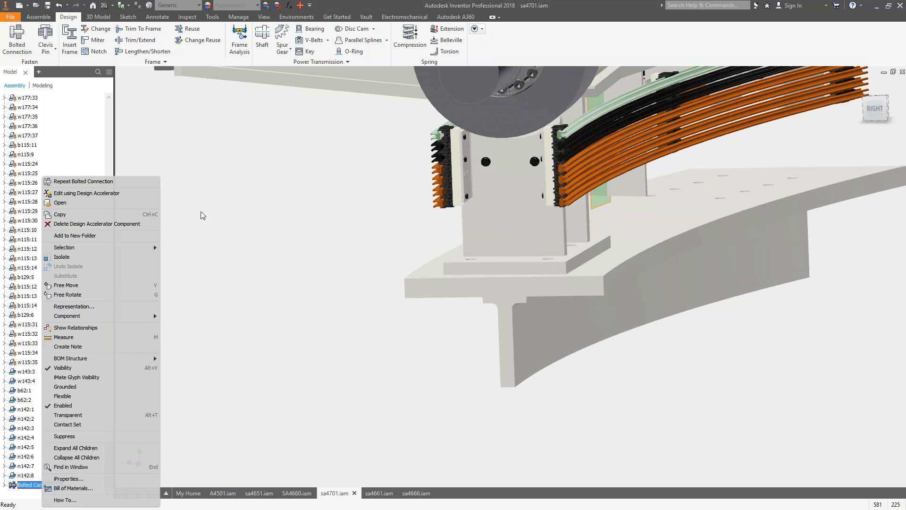
left_click(75, 194)
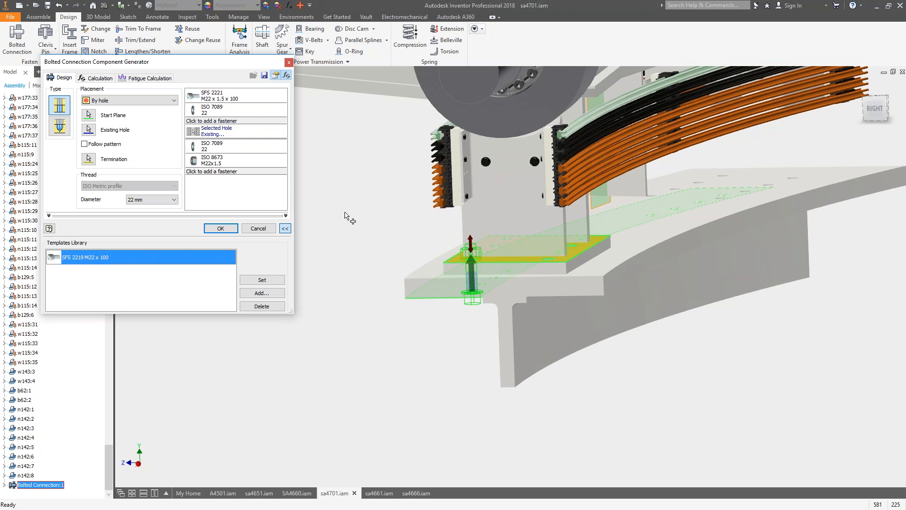
left_click(146, 201)
left_click(146, 202)
left_click(112, 101)
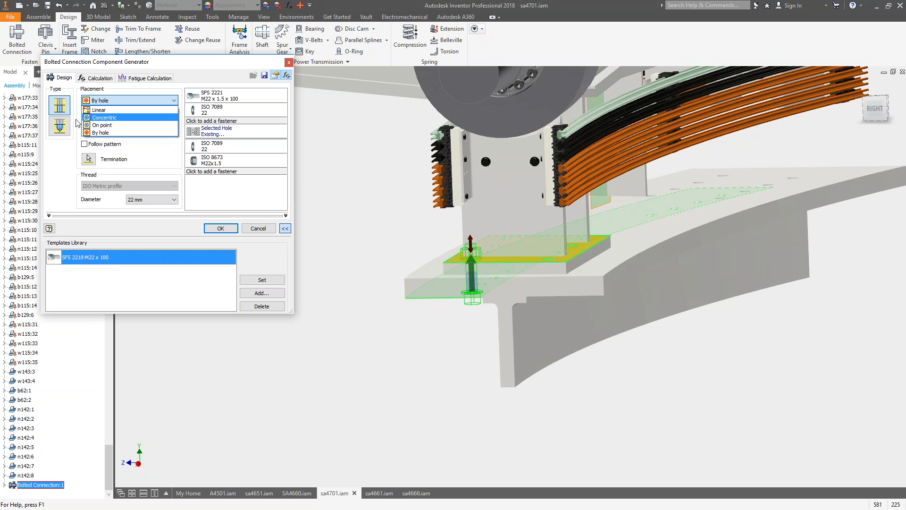
left_click(220, 229)
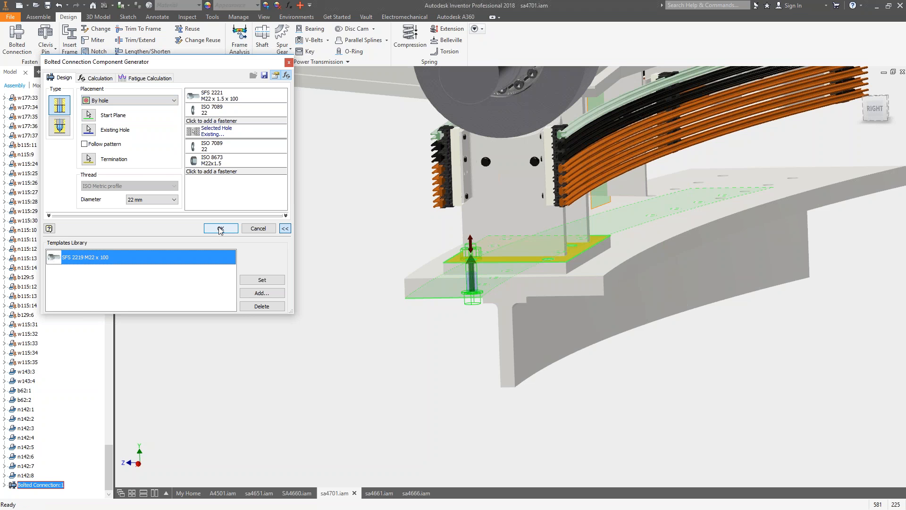
left_click(221, 229)
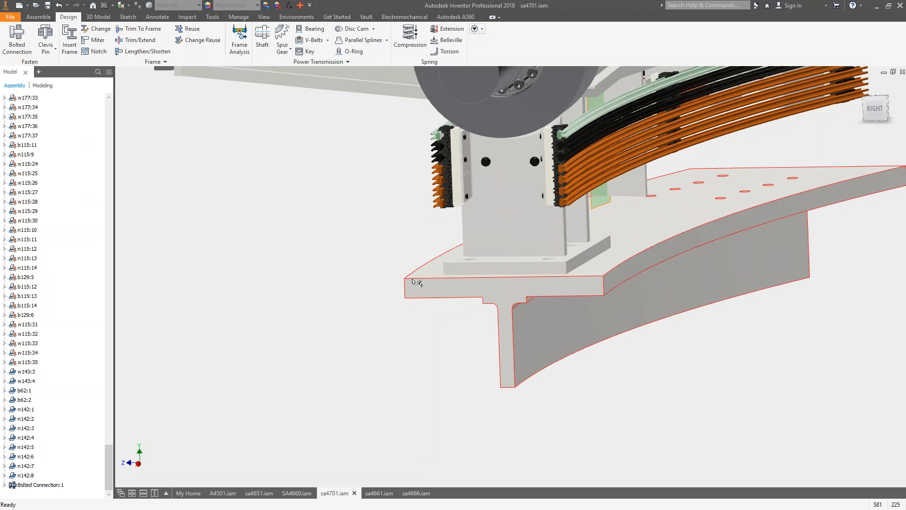
Open Bolted Connection:1 as a separate assembly to inspect its bolt, washers and nut, and return to sa4701.iam
key("F6")
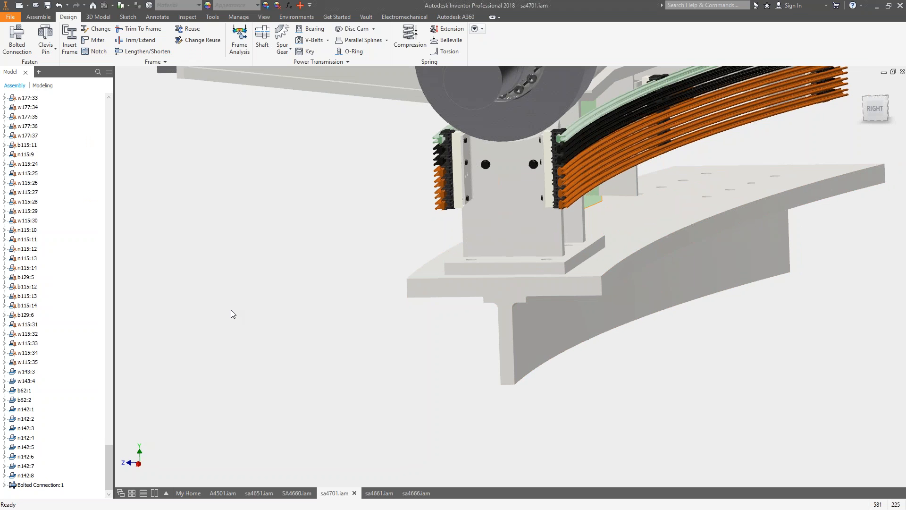
left_click(50, 485)
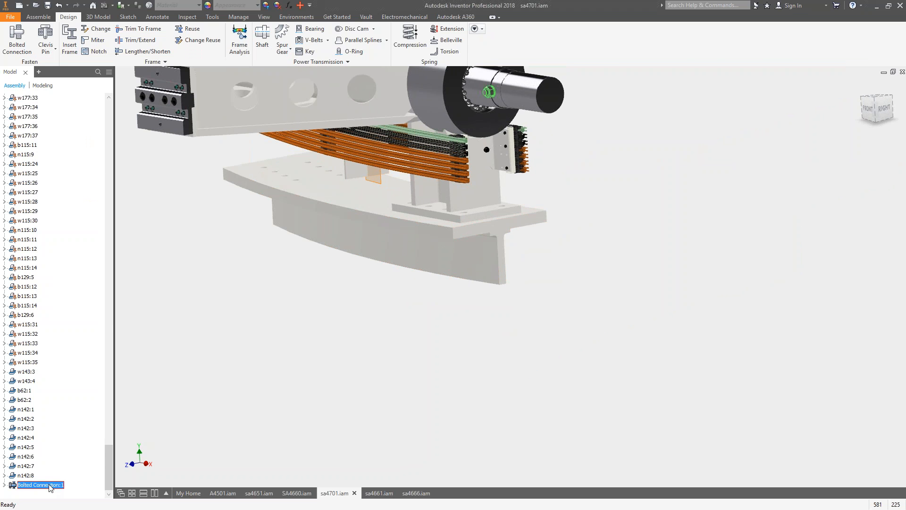
right_click(51, 486)
left_click(71, 204)
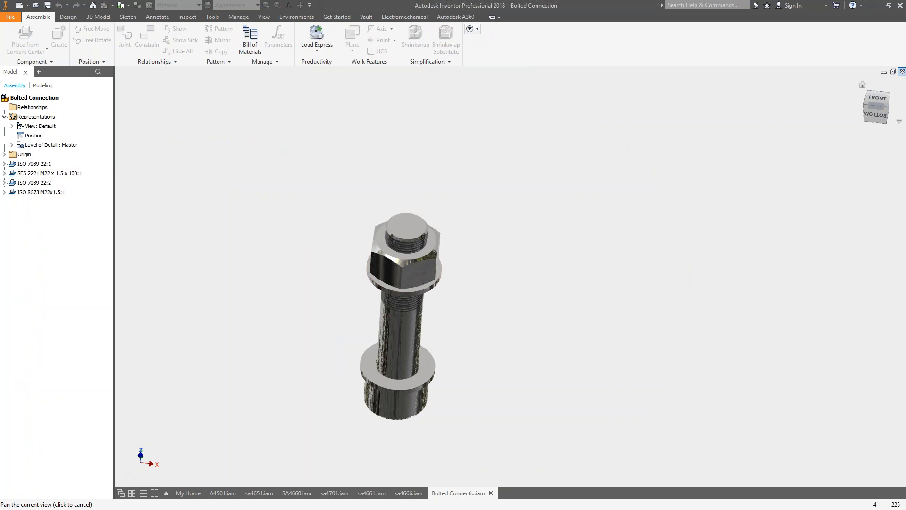
left_click(902, 72)
left_click(370, 279)
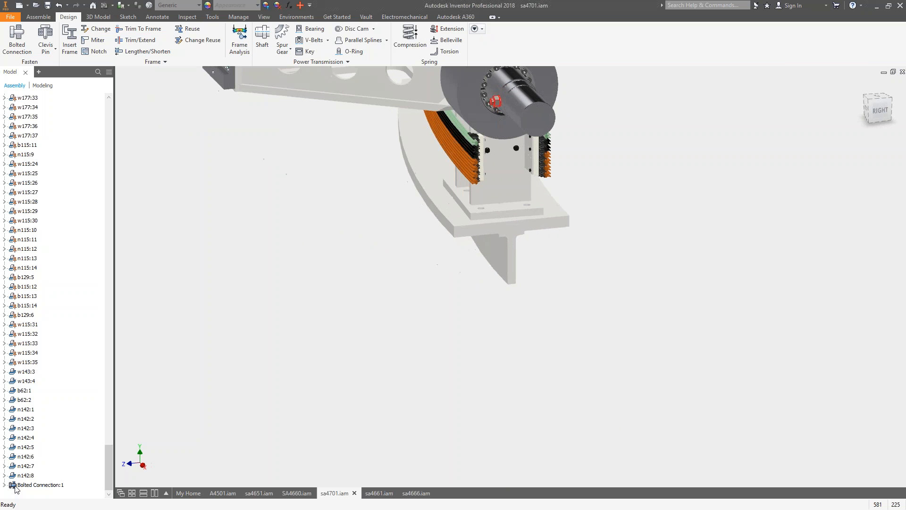
Expand Bolted Connection:1 to examine its component parts, and locate the connection in the model
left_click(6, 485)
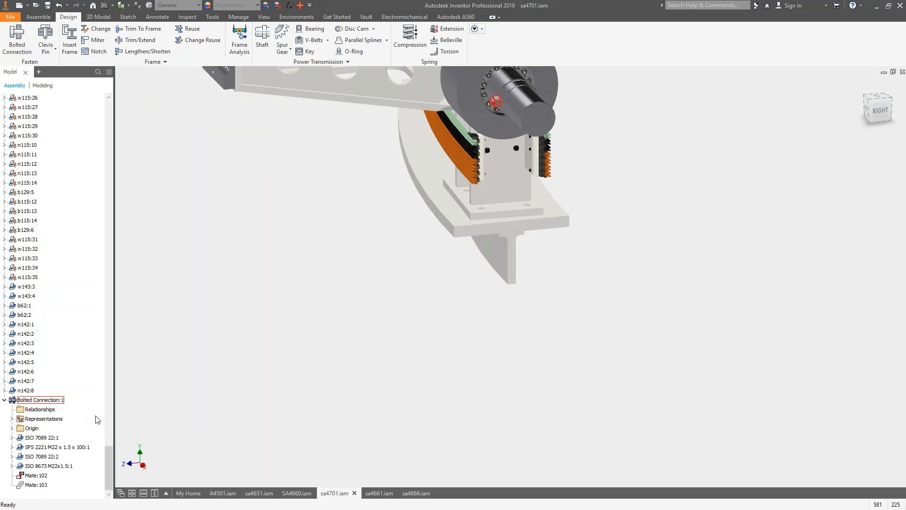
left_click(42, 438)
right_click(43, 438)
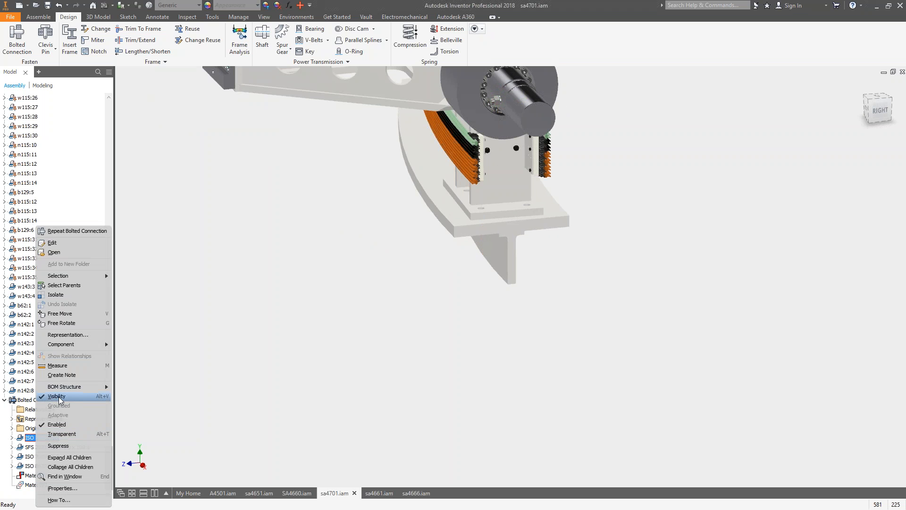
left_click(245, 360)
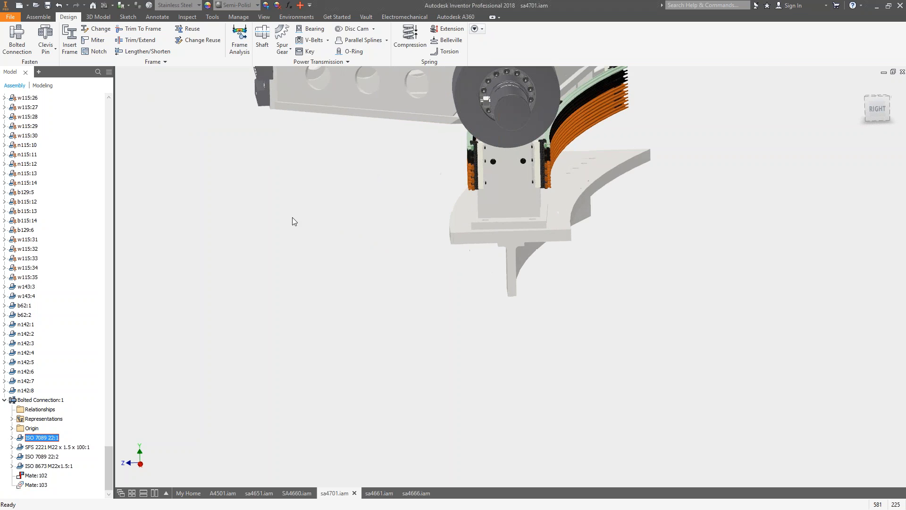
left_click(43, 400)
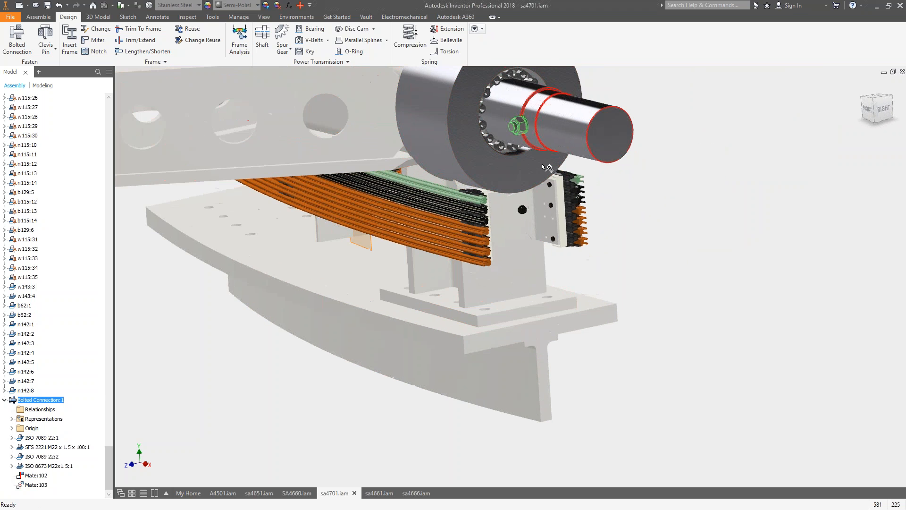
left_click(521, 128)
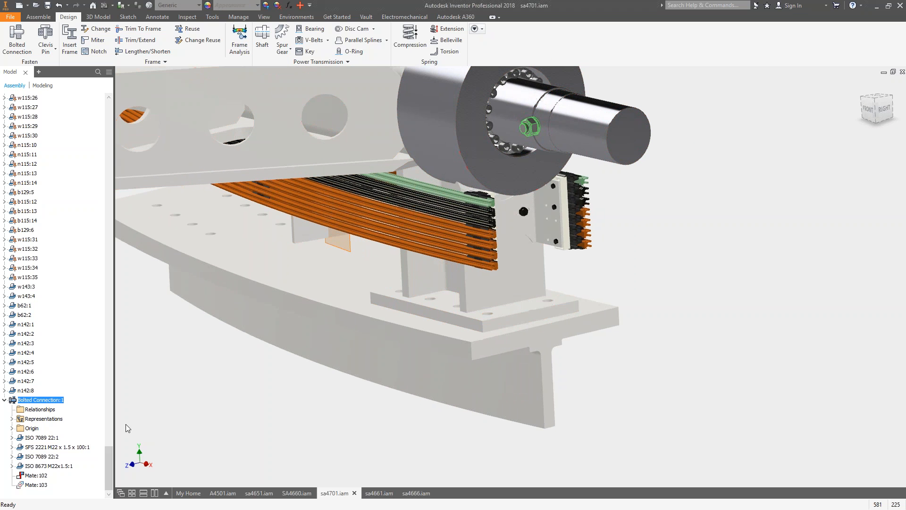
Check which axis and face the bolted connection's two mate constraints, Mate:103 and Mate:102, refer to
left_click(36, 485)
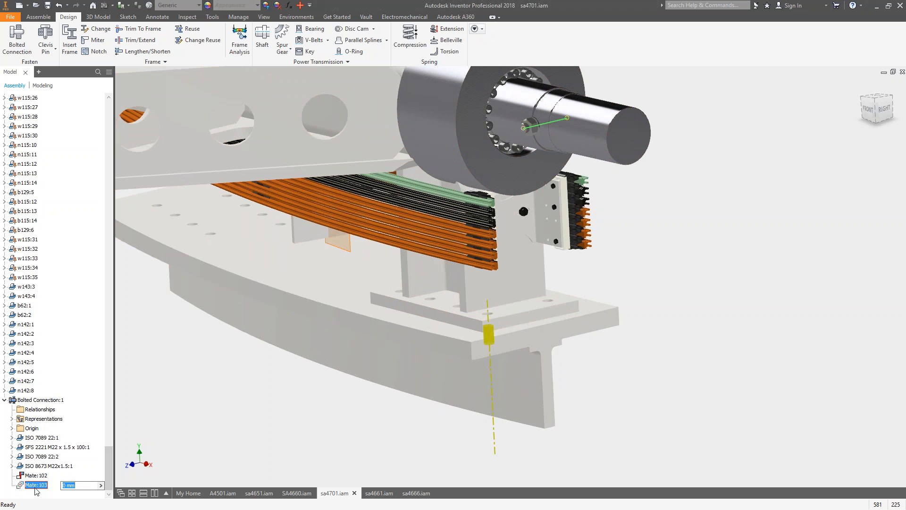
right_click(29, 487)
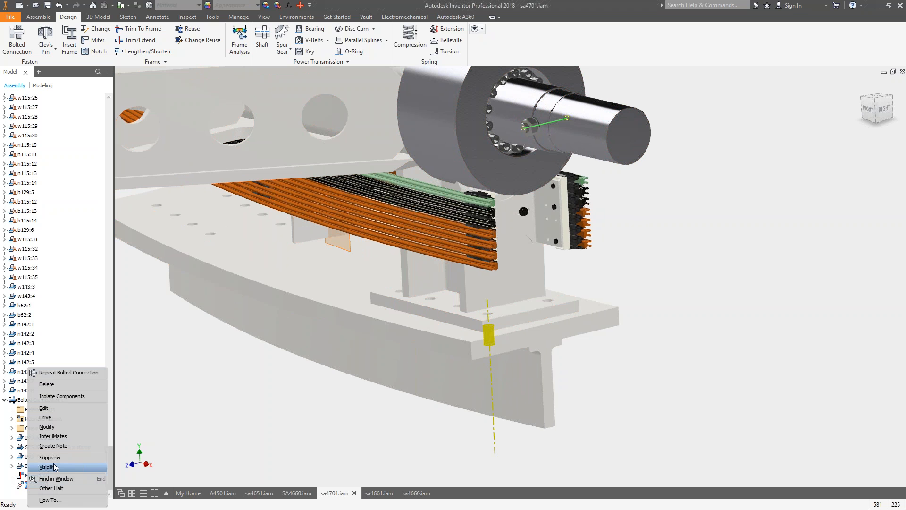
left_click(220, 432)
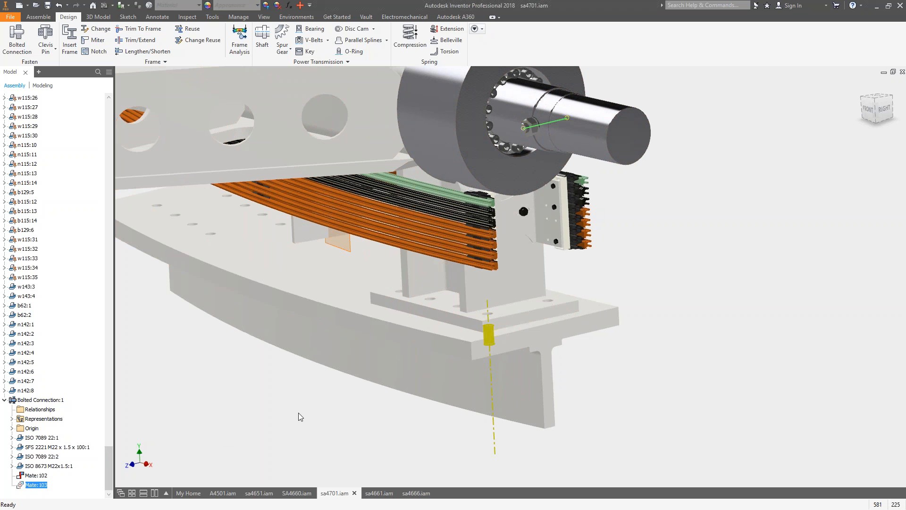
left_click(678, 195)
middle_click_drag(678, 195, 675, 196, "shift")
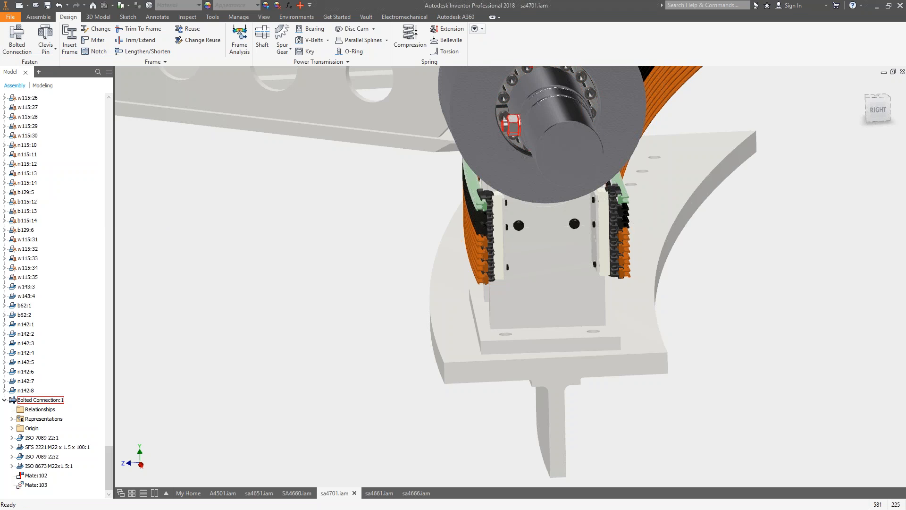
left_click(38, 476)
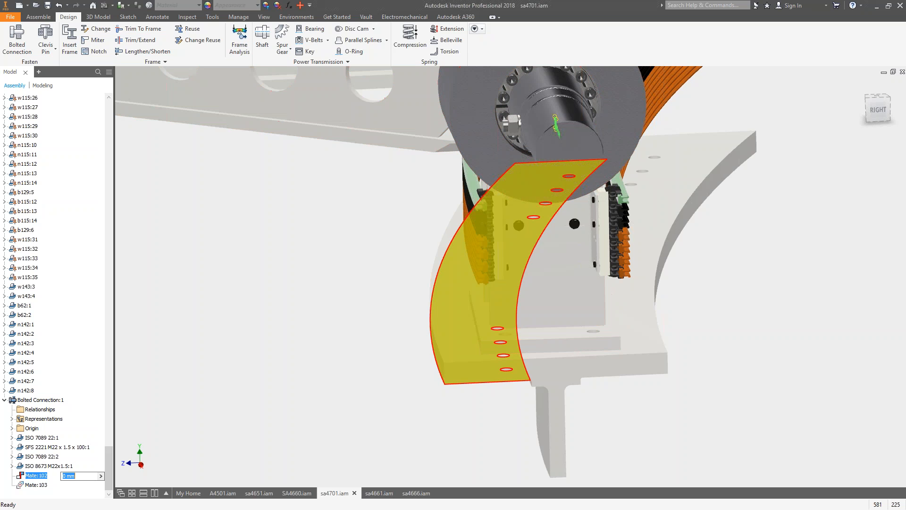
key("Return")
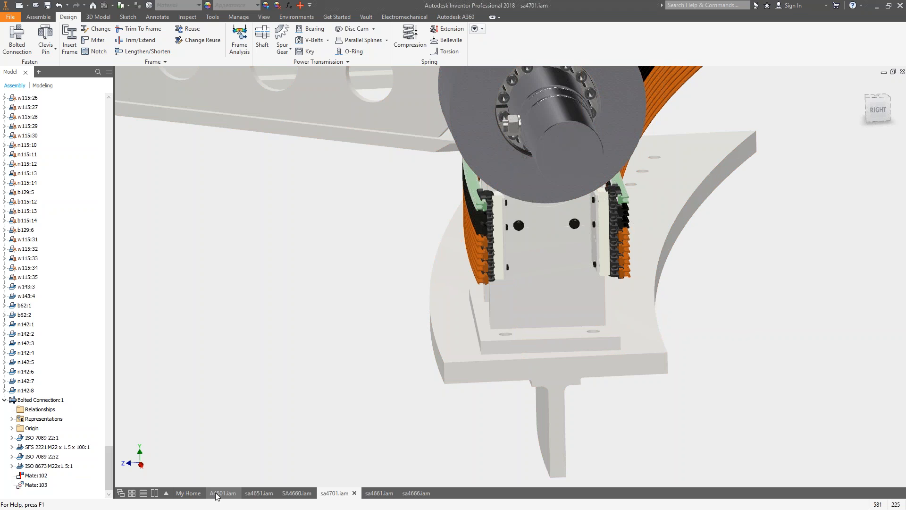
Switch to the A4501.iam assembly and examine the support frame's beams and the drive unit up close
left_click(231, 493)
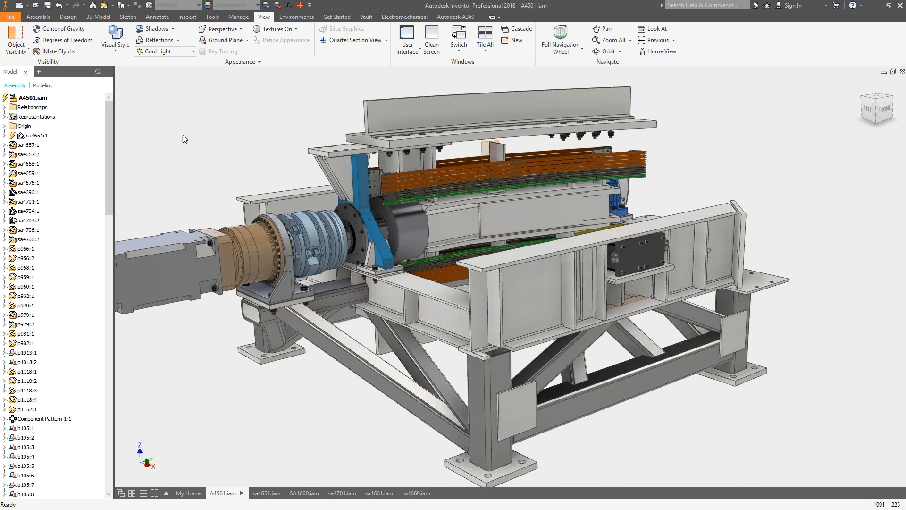
scroll(522, 397, "down", 6)
scroll(517, 378, "up", 2)
middle_click_drag(517, 378, 328, 383)
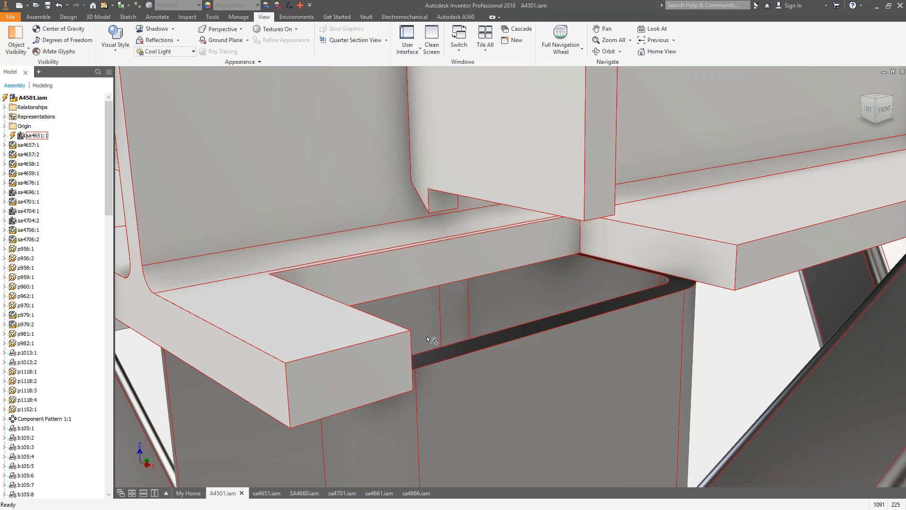
scroll(433, 340, "down", 2)
scroll(750, 353, "down", 5)
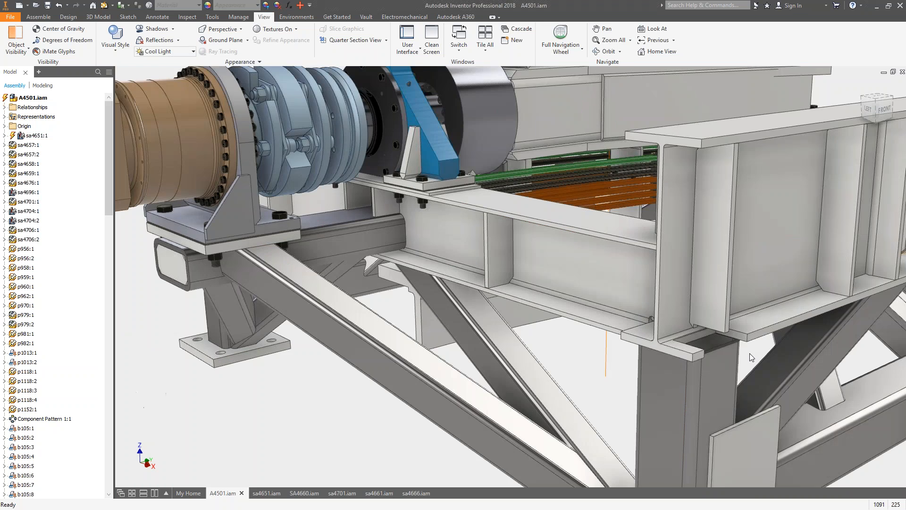
scroll(750, 353, "down", 3)
middle_click_drag(308, 183, 233, 215)
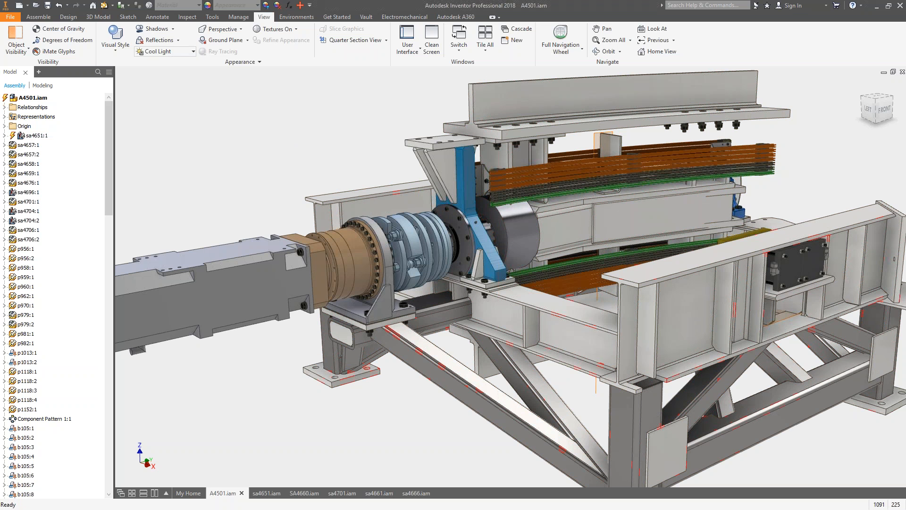
Set the selection filter to Select Part Priority and open the I-beam part p761 from the assembly
left_click(128, 7)
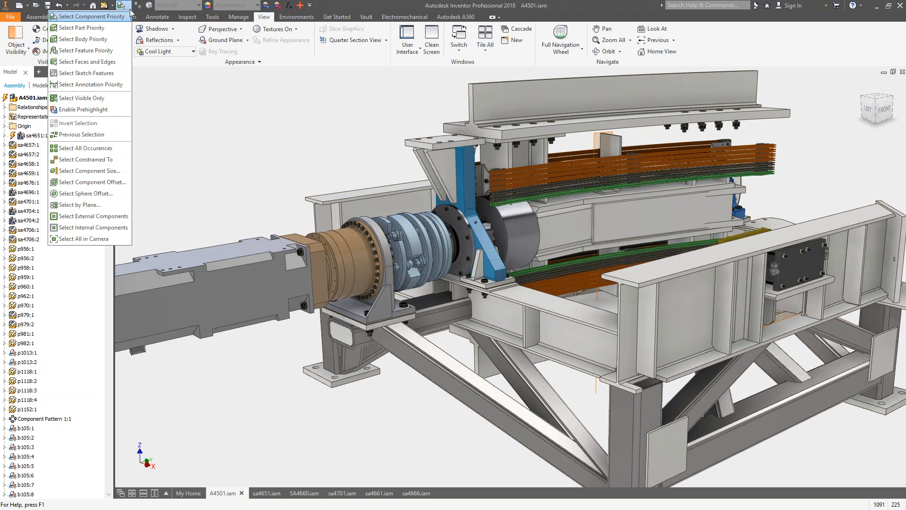
left_click(81, 29)
right_click(345, 200)
left_click(345, 173)
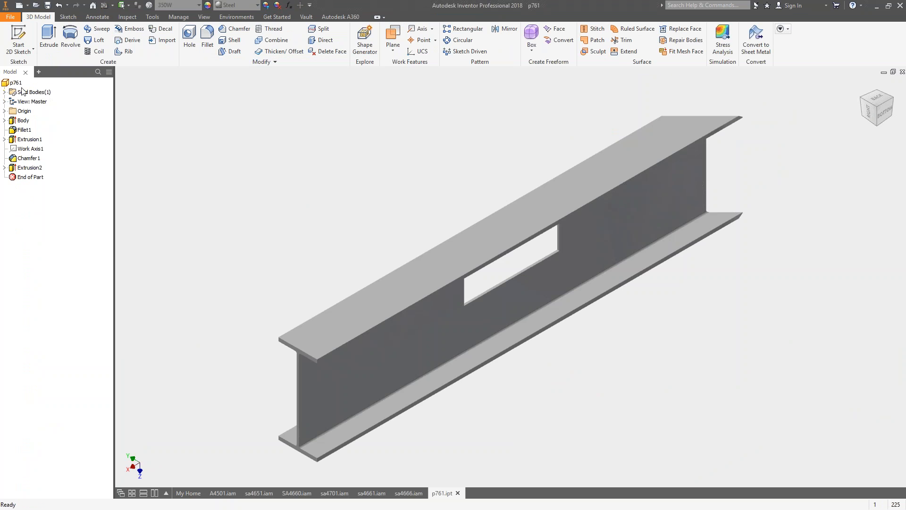
Review the materials offered by the Inventor Material Library for the I-beam, and close the list without choosing one
left_click(178, 6)
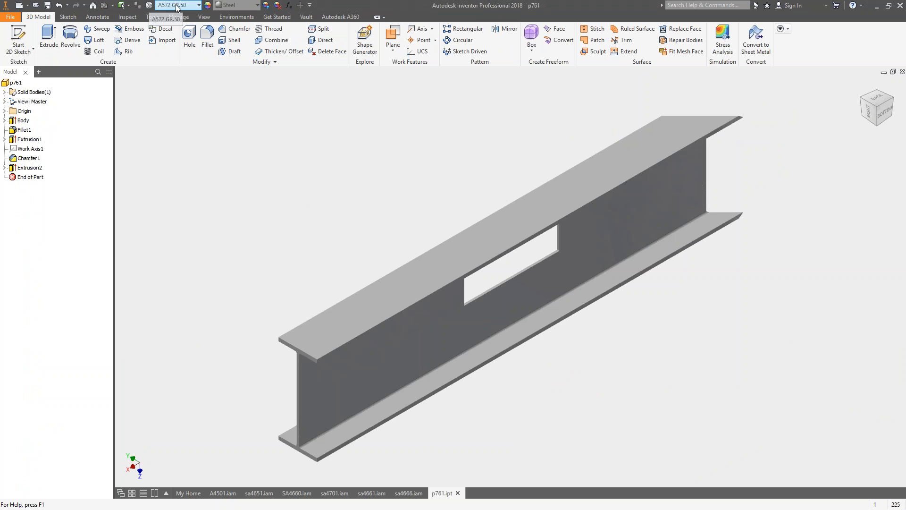
left_click(199, 5)
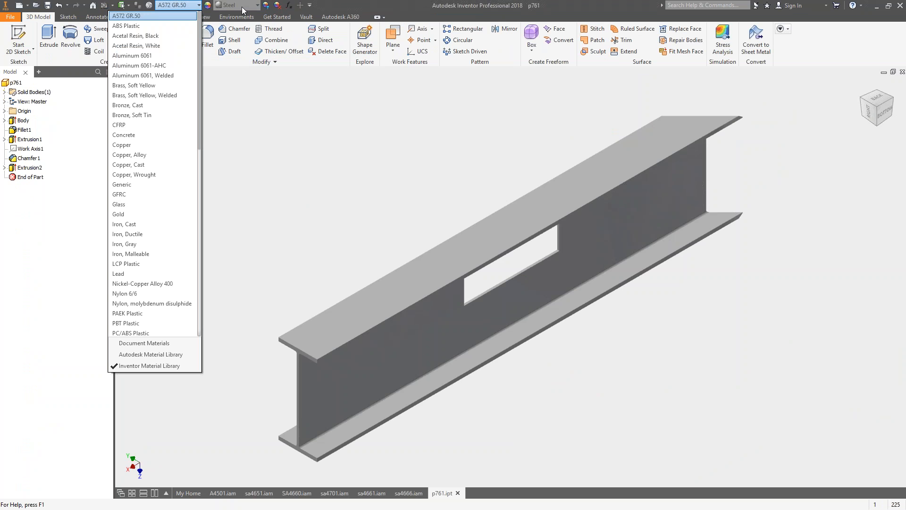
left_click(248, 132)
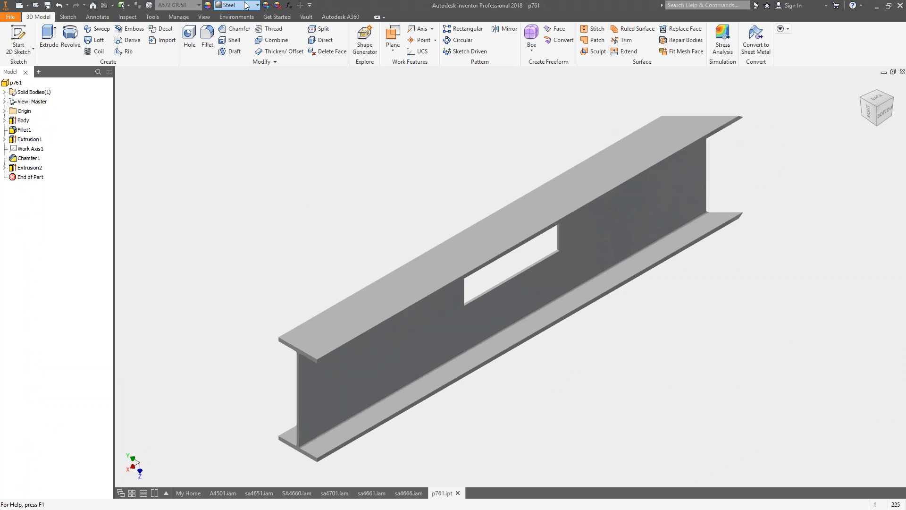
Look through the I-beam's available appearances and examine its physical iProperties, including density and center-of-gravity inertial properties
left_click(221, 6)
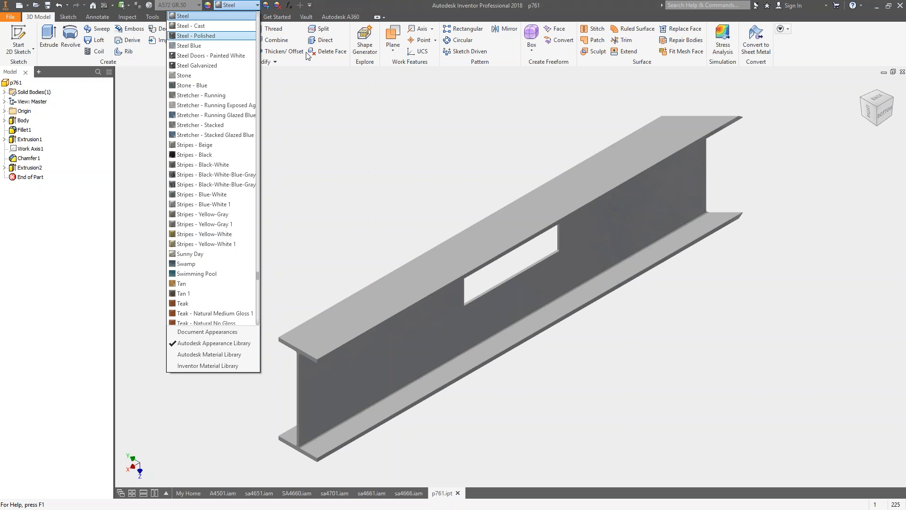
left_click(383, 143)
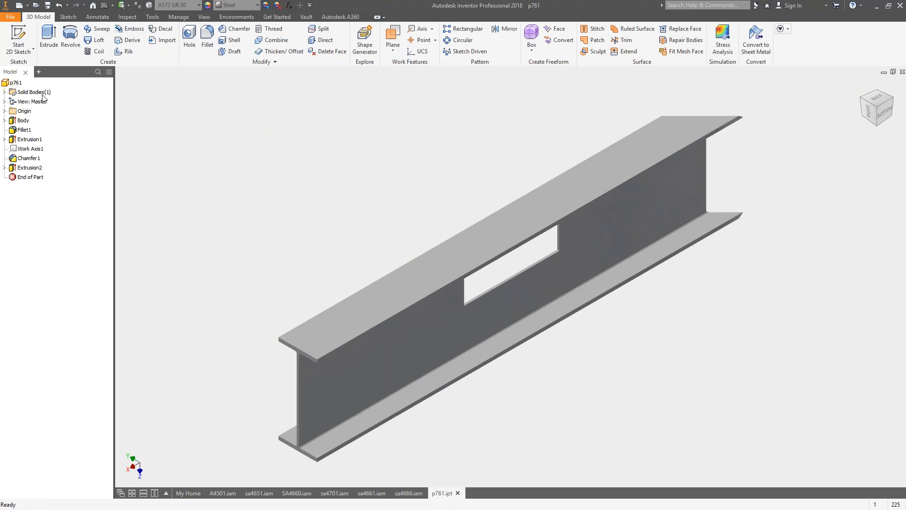
right_click(15, 85)
left_click(51, 197)
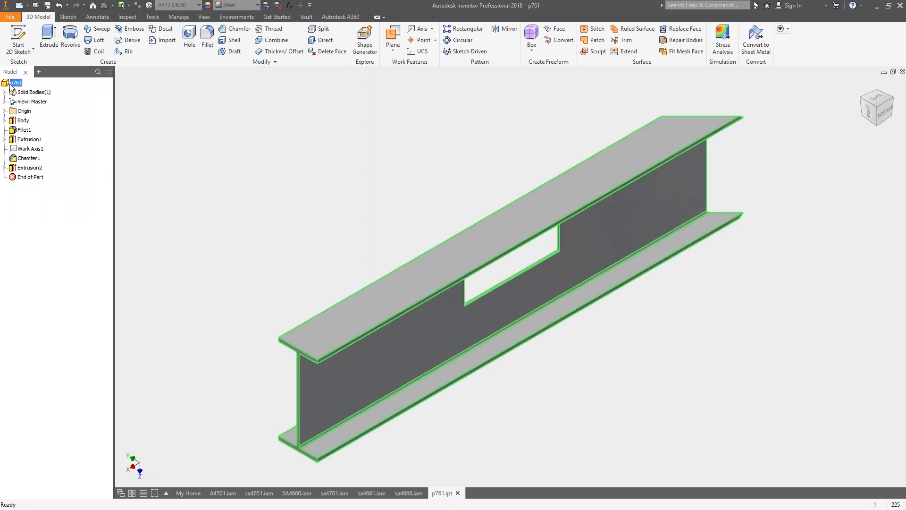
left_click(494, 122)
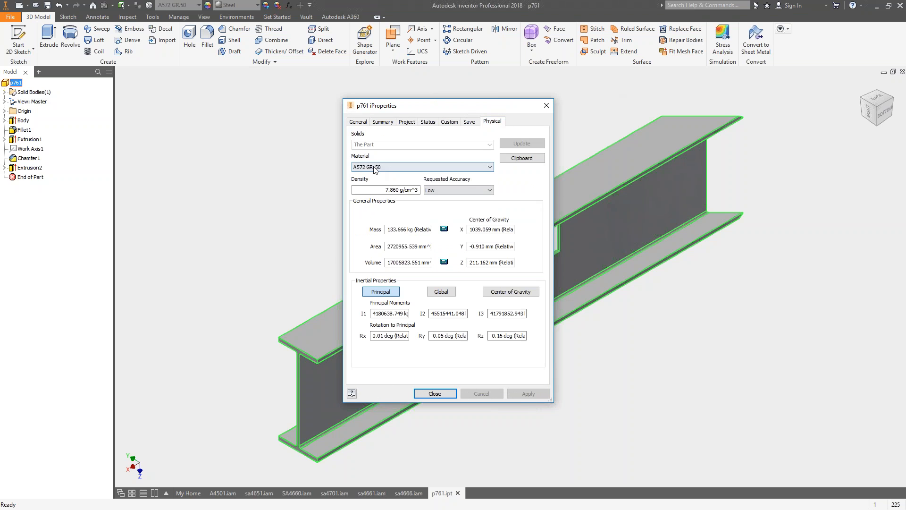
double_click(396, 189)
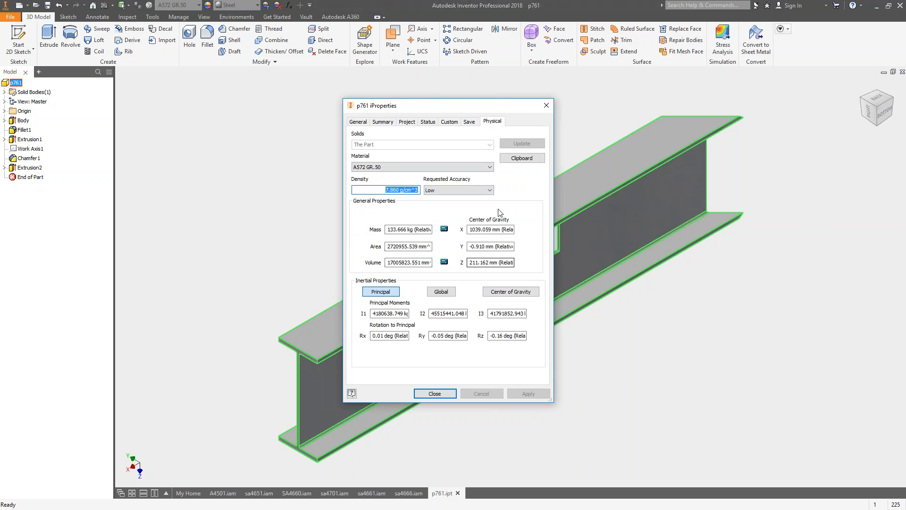
left_click(508, 292)
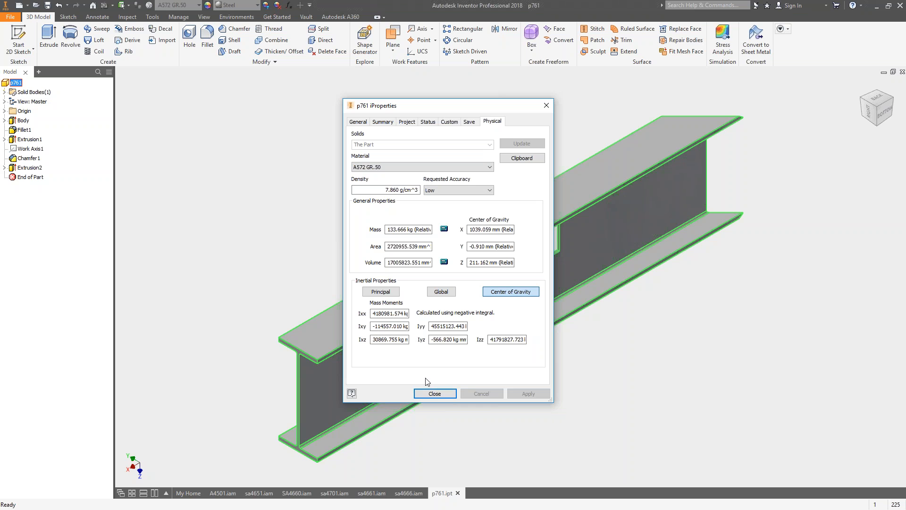
left_click(441, 393)
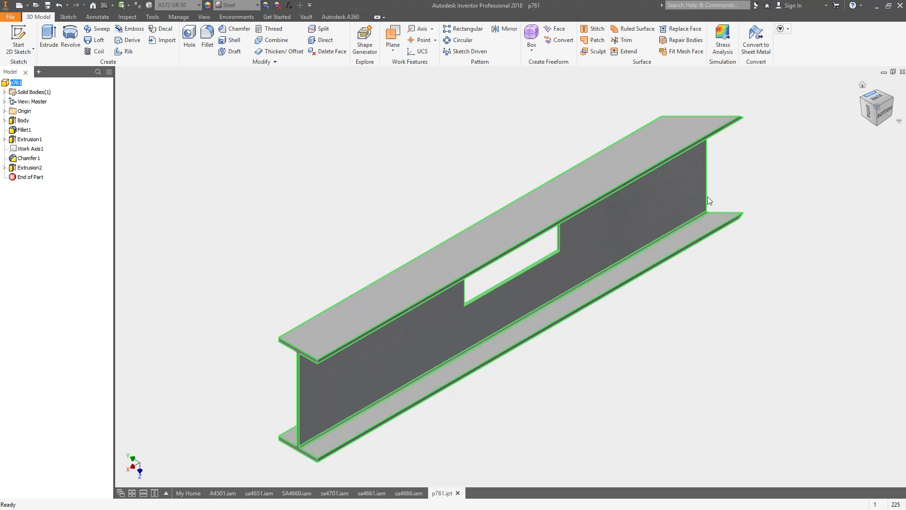
Switch to the A4501.iam assembly, update it, and bring the whole machine into view
left_click(223, 493)
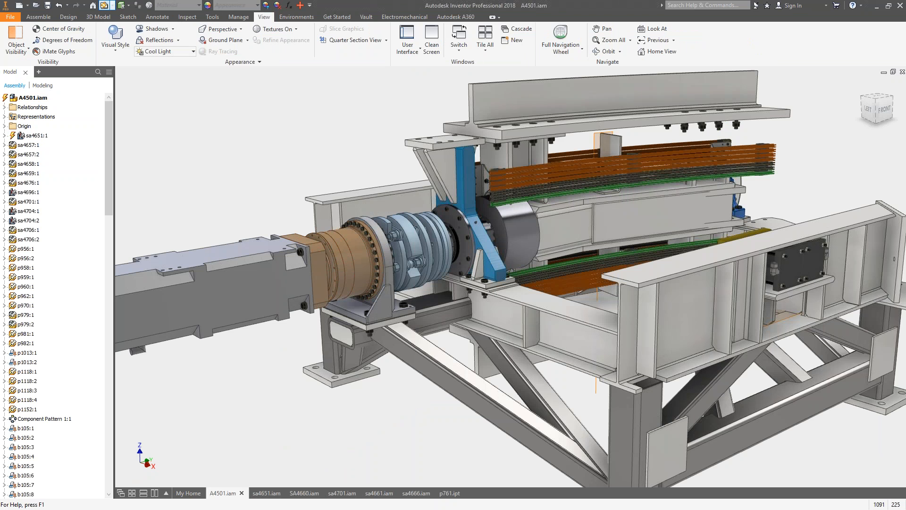
left_click(104, 5)
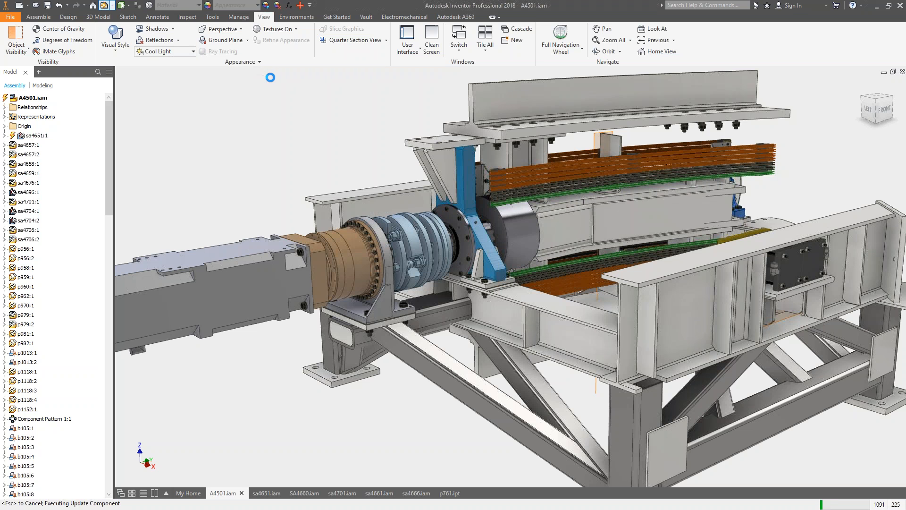
scroll(241, 121, "up", 3)
middle_click_drag(240, 120, 282, 159)
Calculate the physical properties of A4501.iam in iProperties with cosmetic welds included, and close the dialog
left_click(33, 99)
right_click(33, 99)
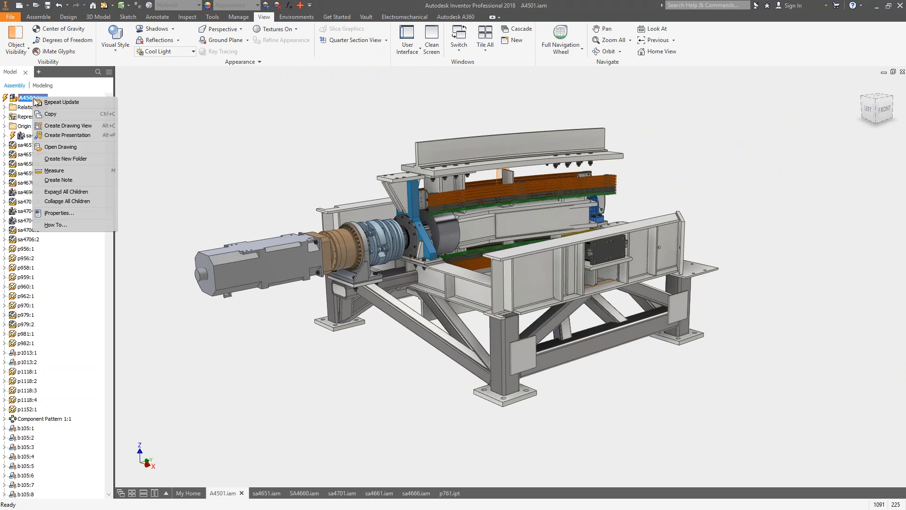
left_click(67, 213)
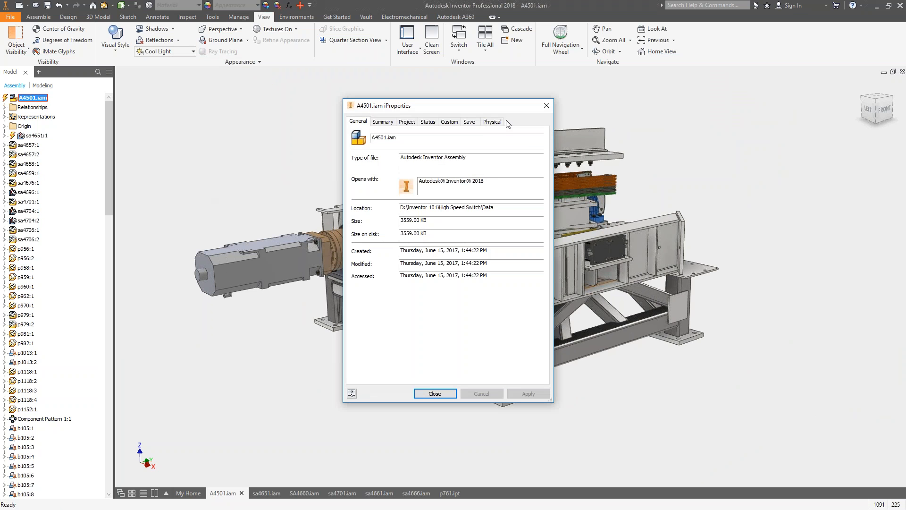
left_click(492, 122)
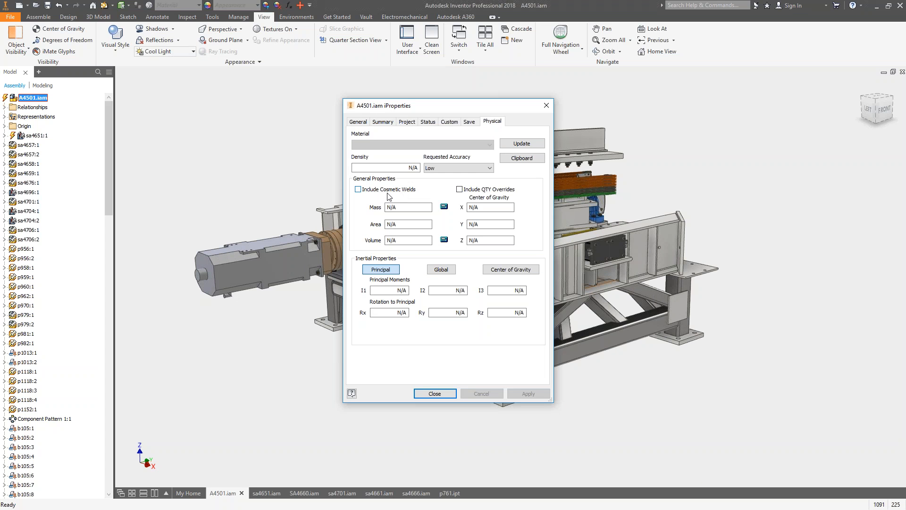
left_click(358, 189)
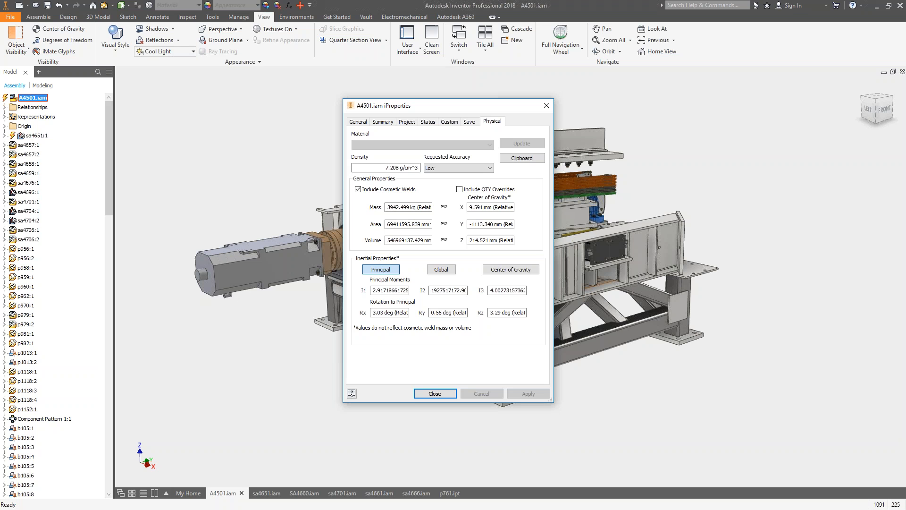
left_click_drag(410, 105, 270, 81)
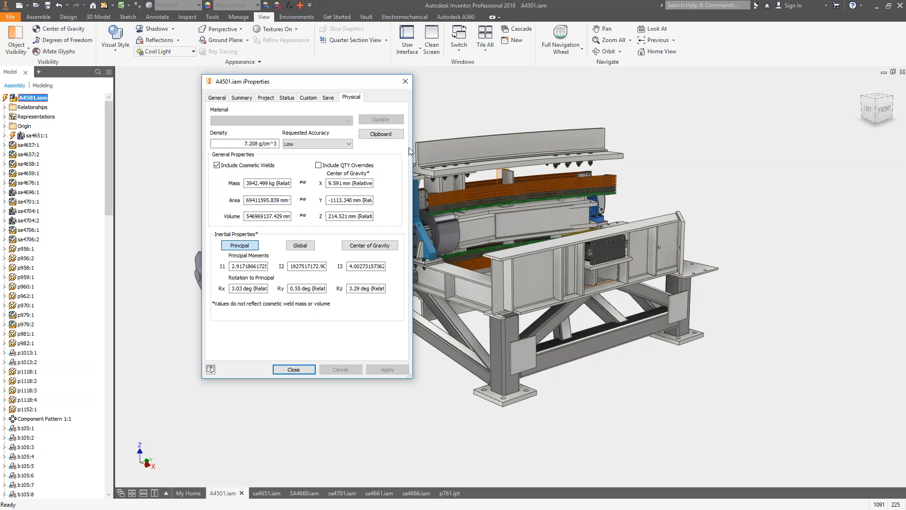
left_click(295, 370)
Create a new part from the metric Standard (mm).ipt template
left_click(21, 6)
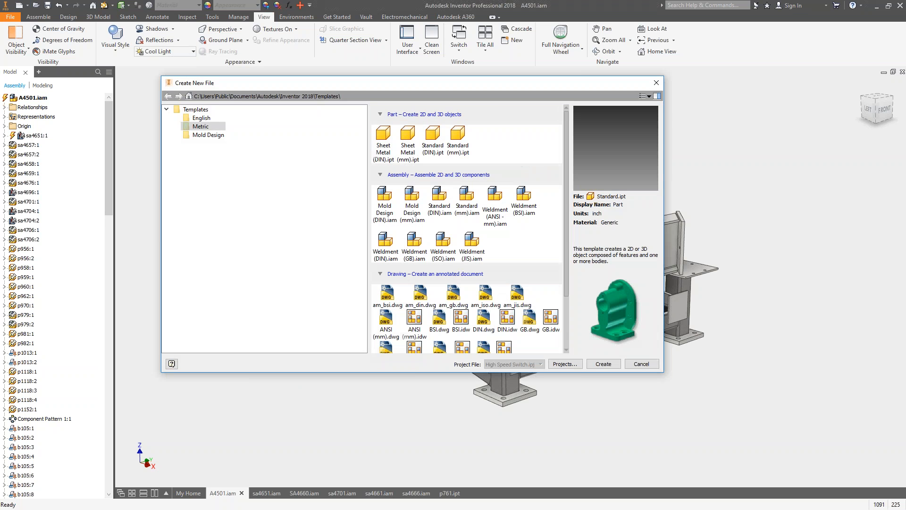
left_click(458, 136)
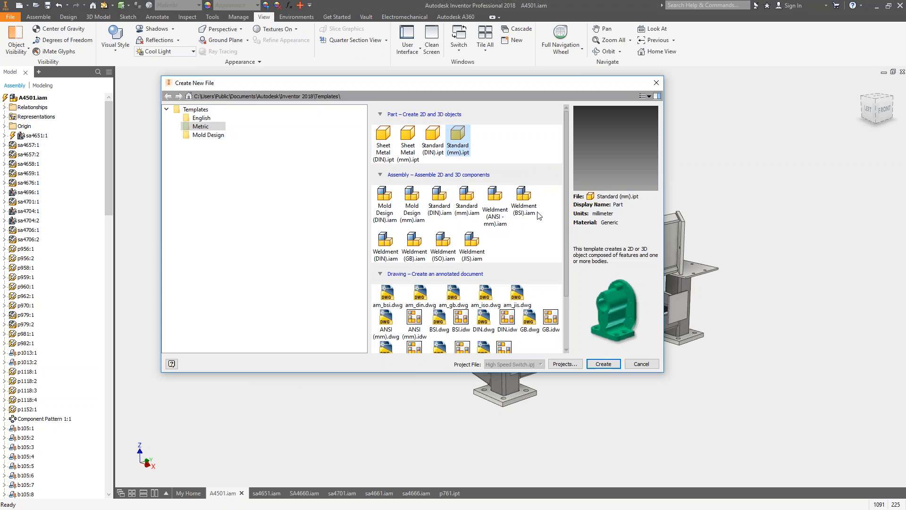
left_click(604, 364)
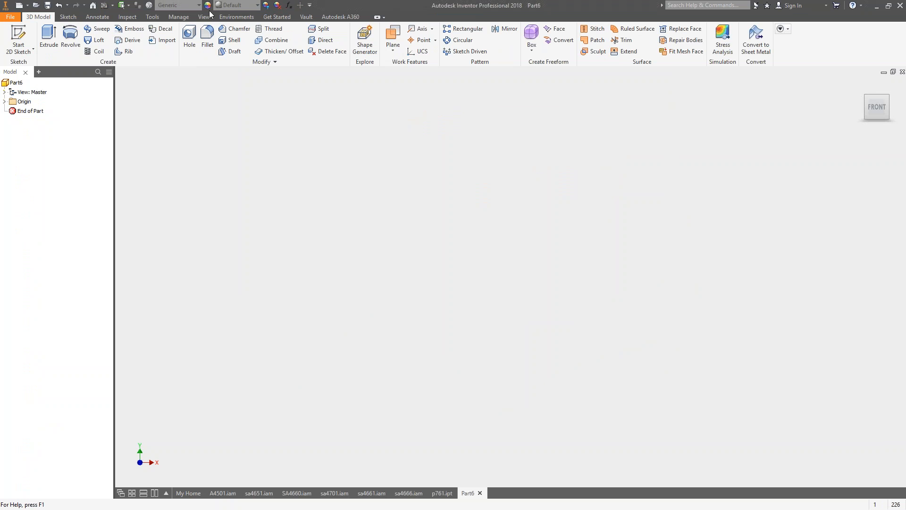
Keep Generic as the empty part's material, update its physical properties in iProperties, and review them
left_click(200, 5)
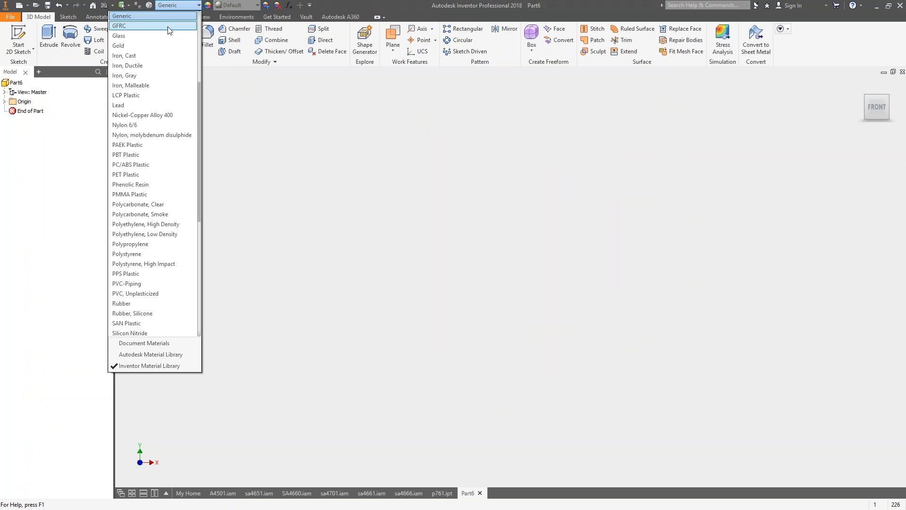
left_click(132, 19)
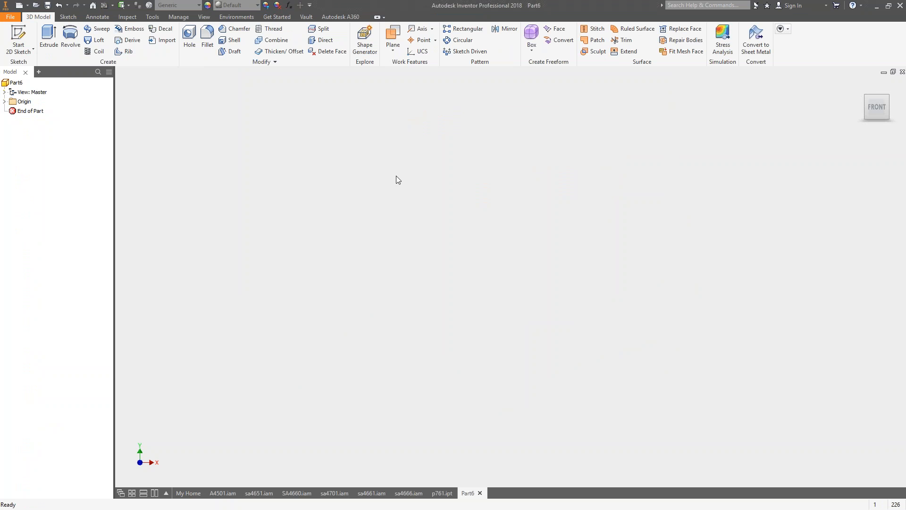
right_click(15, 83)
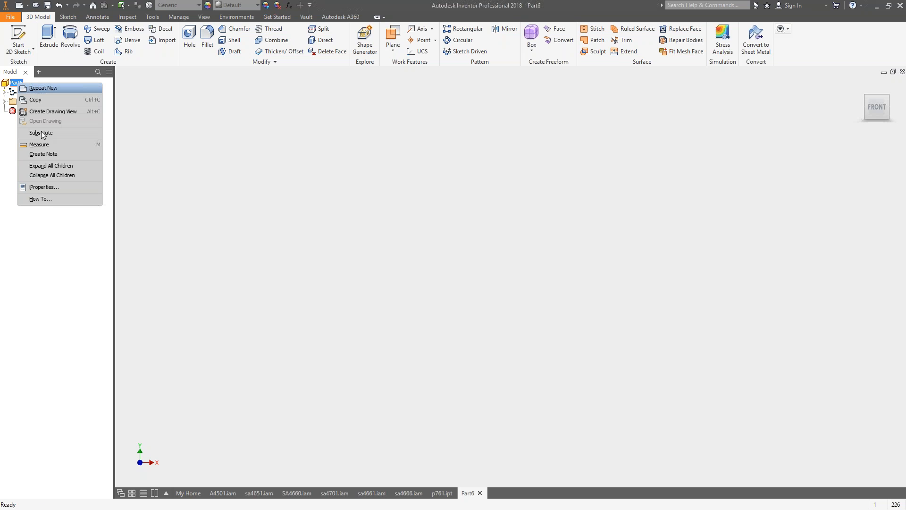
left_click(49, 187)
left_click(350, 97)
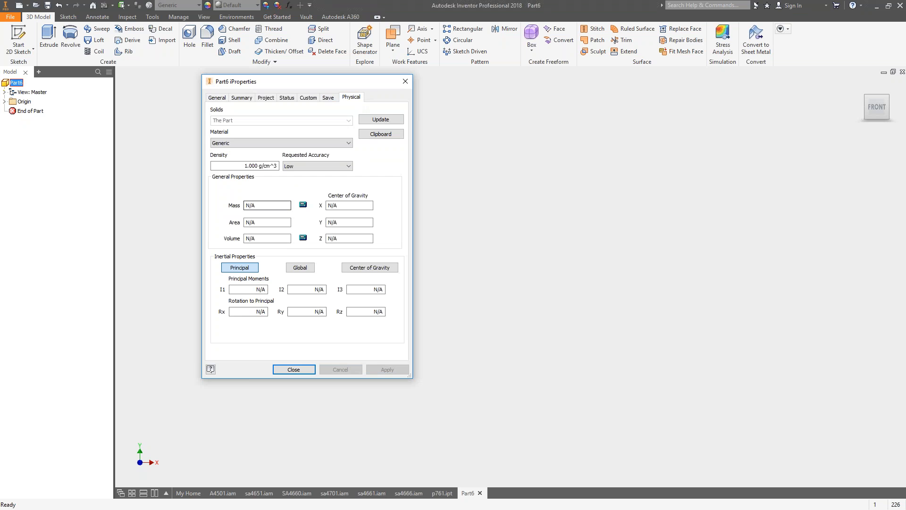
left_click(383, 120)
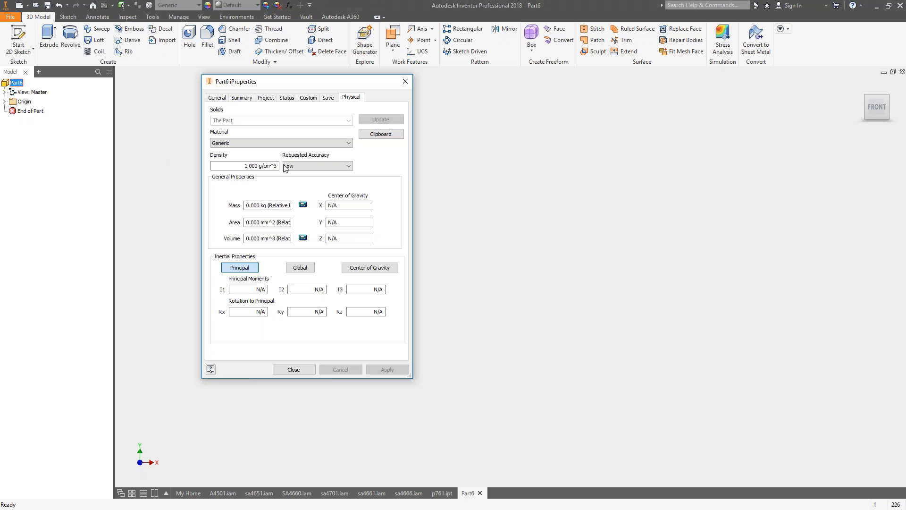
left_click(289, 370)
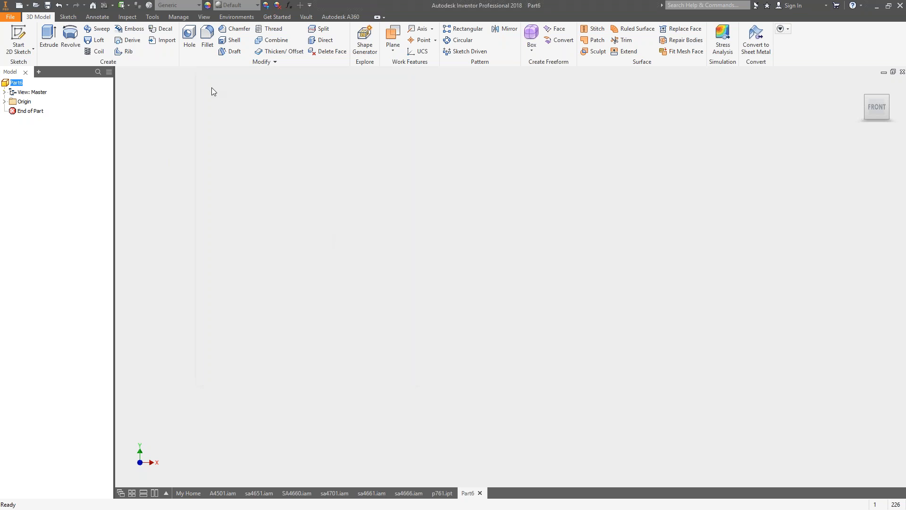
Set the new part's material to Steel from the Inventor Material Library
left_click(198, 6)
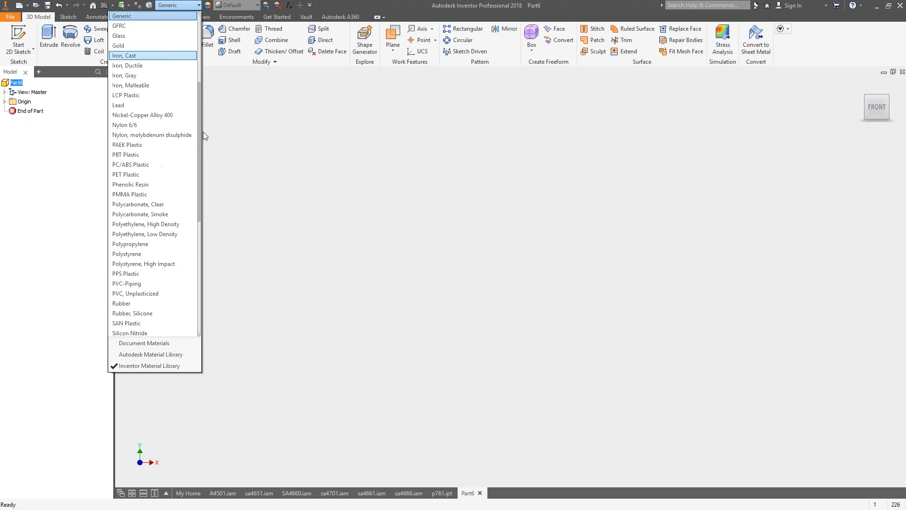
scroll(206, 251, "down", 5)
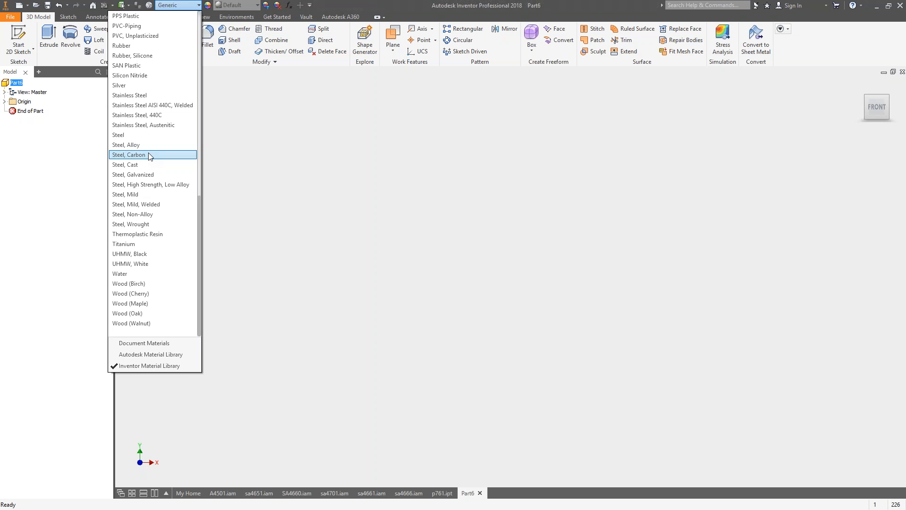
left_click(124, 135)
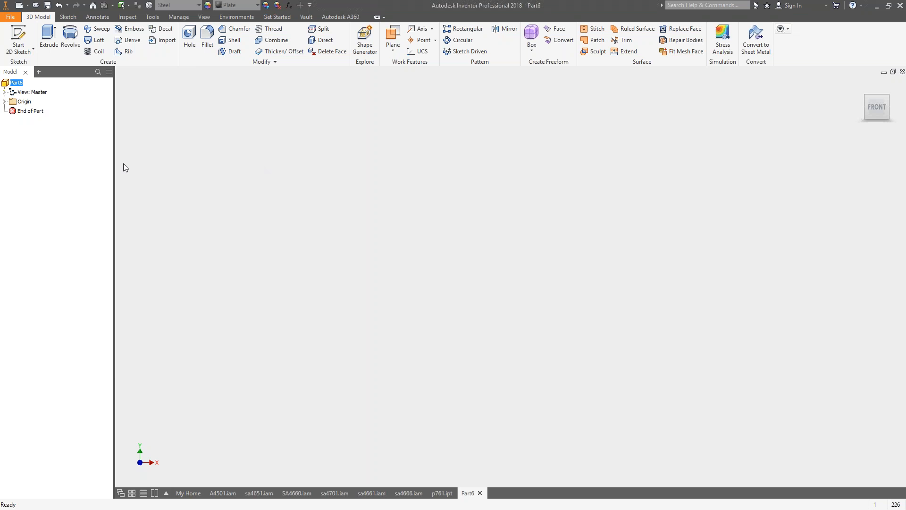
Sketch a two-point rectangle around the origin on the XY plane and extrude it into a solid block
left_click(4, 102)
left_click(35, 111)
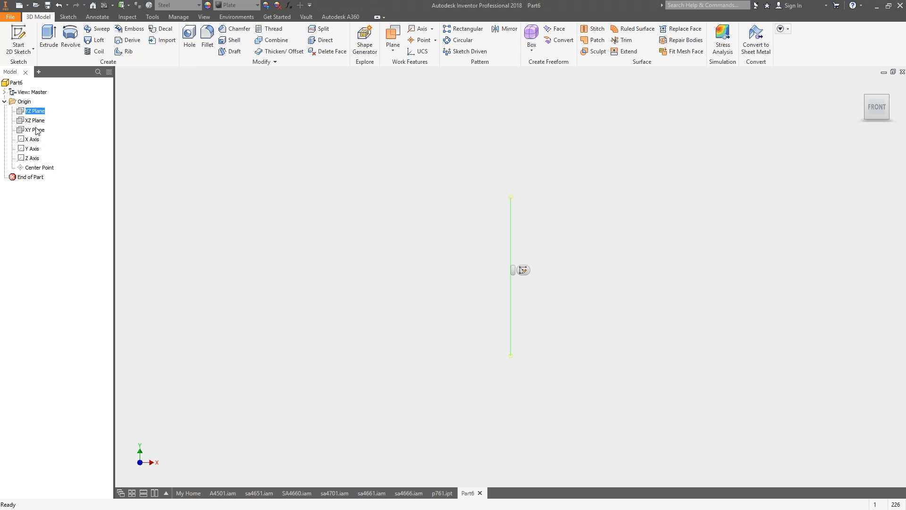
left_click(35, 130)
key("s")
left_click(120, 40)
left_click(250, 154)
left_click(802, 396)
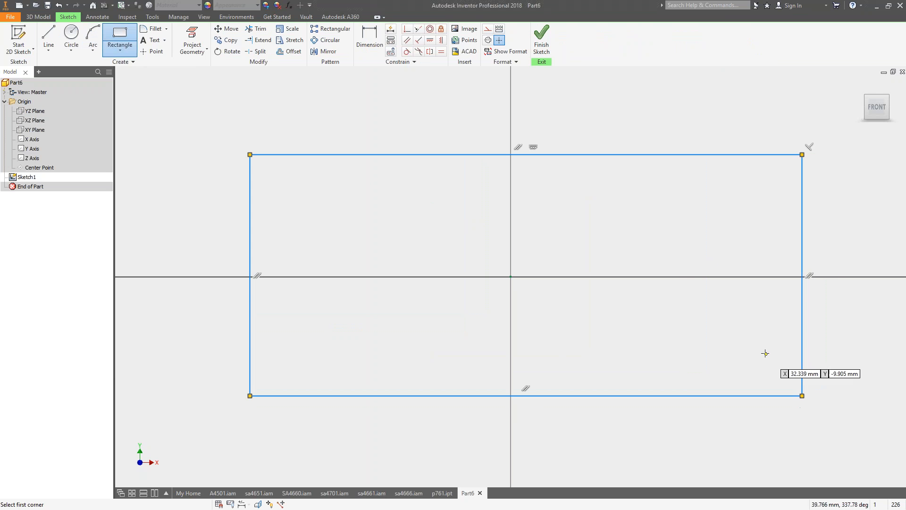
key("e")
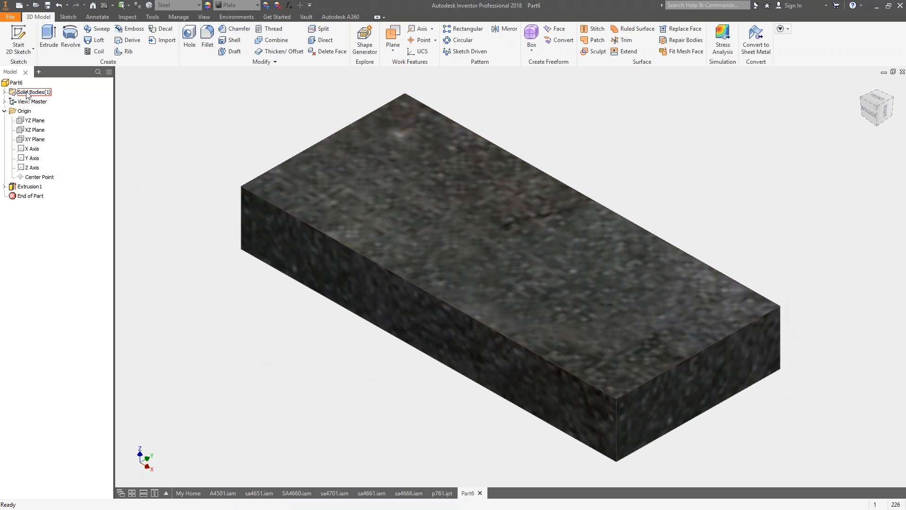
Open the steel block's iProperties and update its physical properties to examine mass, area and volume
right_click(27, 93)
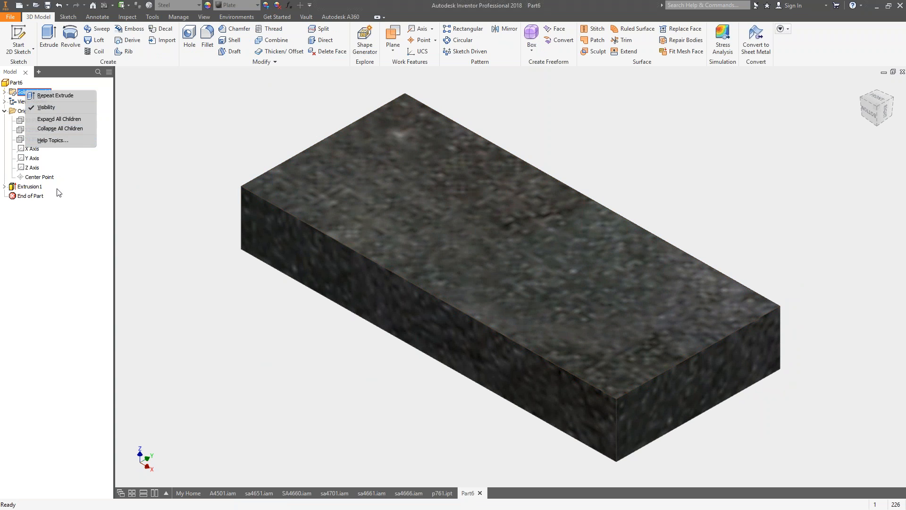
left_click(14, 86)
right_click(13, 82)
left_click(50, 194)
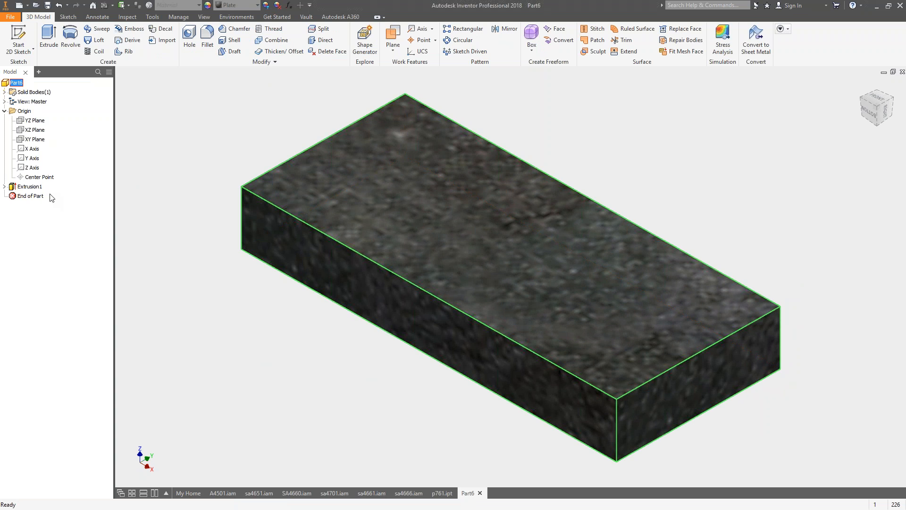
left_click(351, 97)
left_click(381, 120)
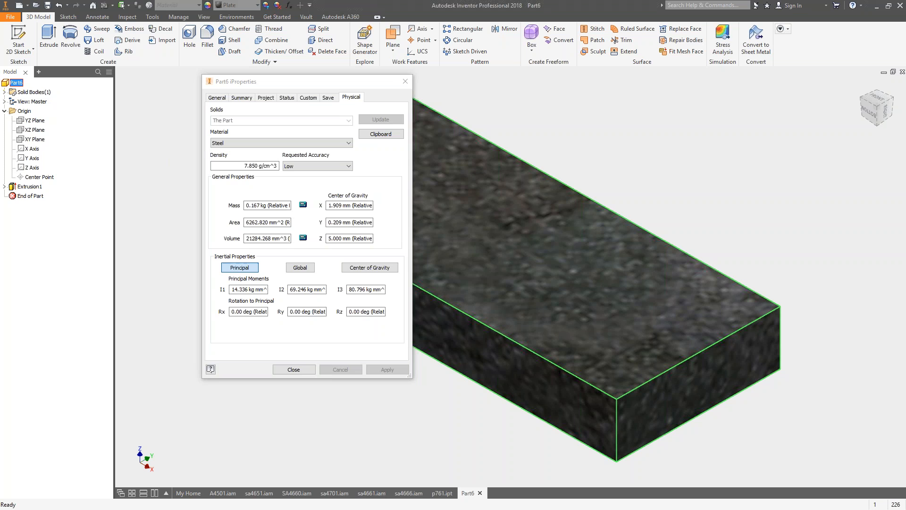
View the computer's basic information in the Windows System window, dismiss it, and close the block's iProperties
left_click_drag(0, 130, 526, 114)
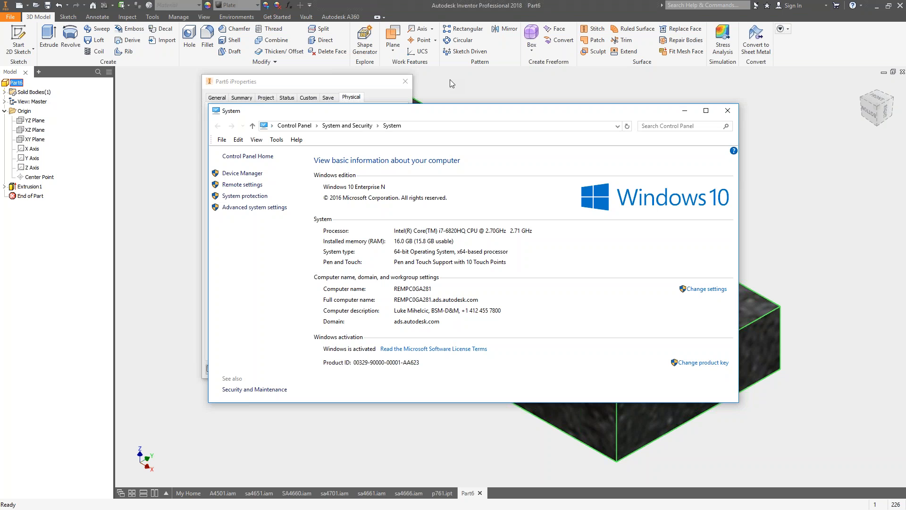
left_click(227, 491)
left_click(220, 495)
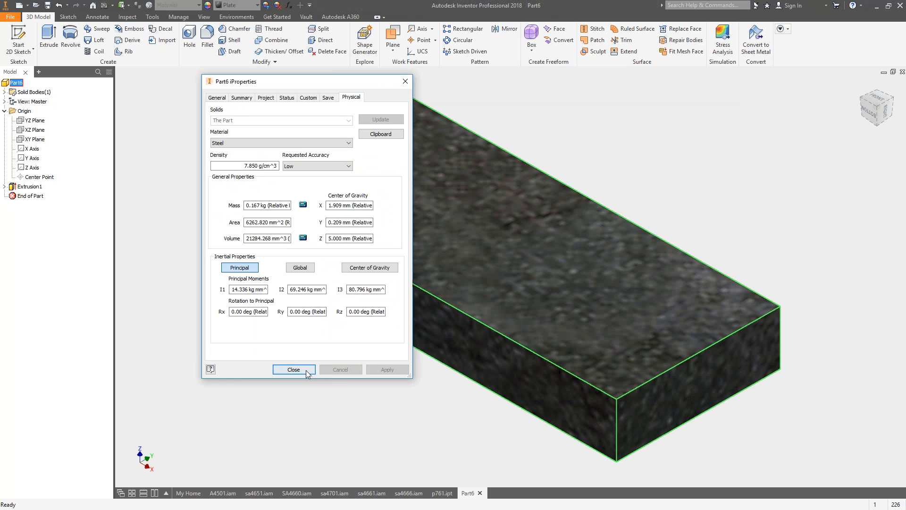
left_click(294, 369)
Switch back to the A4501.iam assembly and examine it from the motor end
left_click(226, 493)
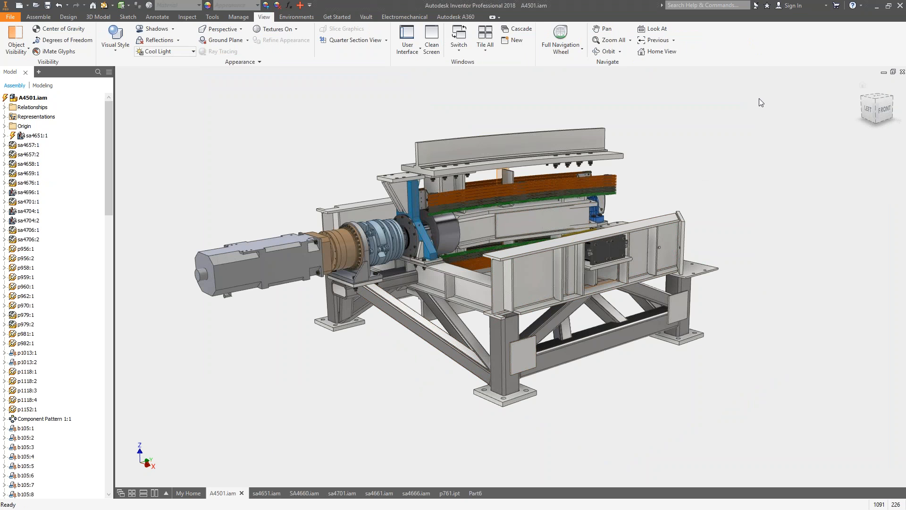
middle_click_drag(676, 145, 590, 189, "shift")
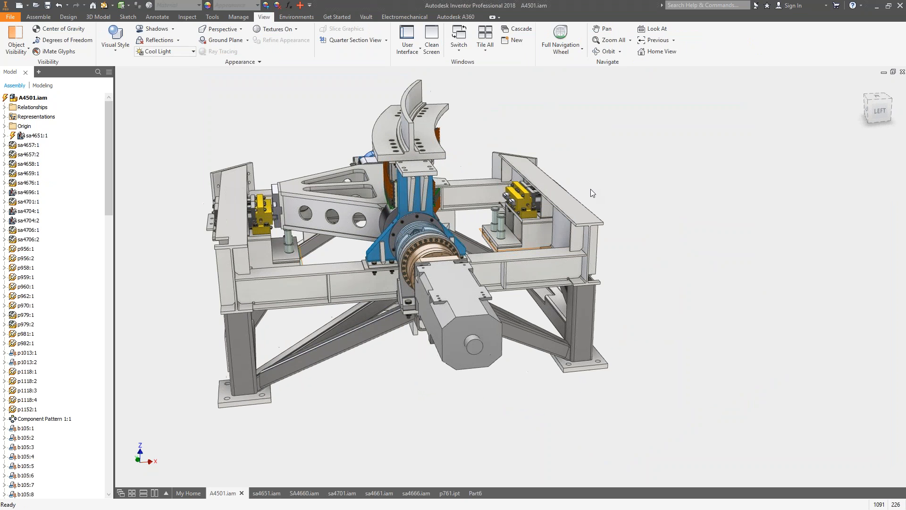